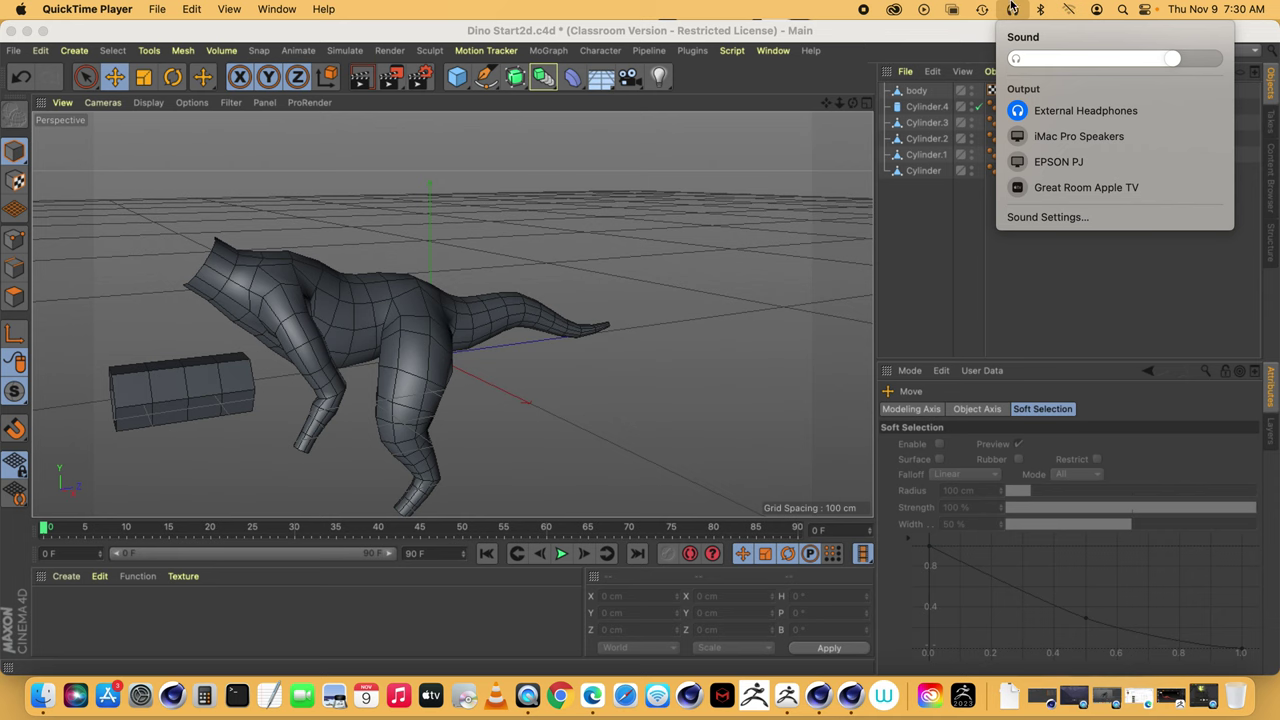
- Move Cylinder.4 to the end of the object list, below Cylinder
{"action": "left_click_drag", "start_coordinate": [852, 103], "coordinate": [452, 315]}
{"action": "scroll", "coordinate": [452, 315], "scroll_direction": "up", "scroll_amount": 10}
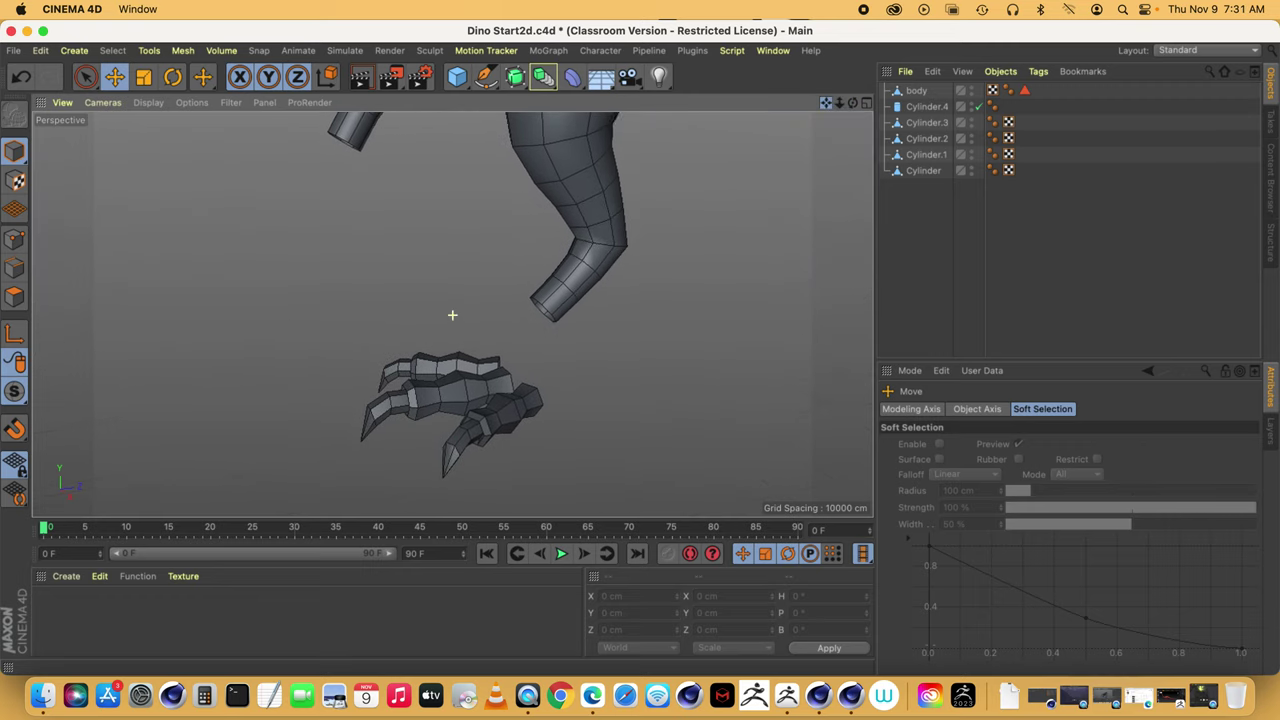
{"action": "mouse_move", "coordinate": [452, 315]}
{"action": "left_mouse_down"}
{"action": "mouse_move", "coordinate": [828, 104]}
{"action": "mouse_move", "coordinate": [449, 317]}
{"action": "left_mouse_up"}
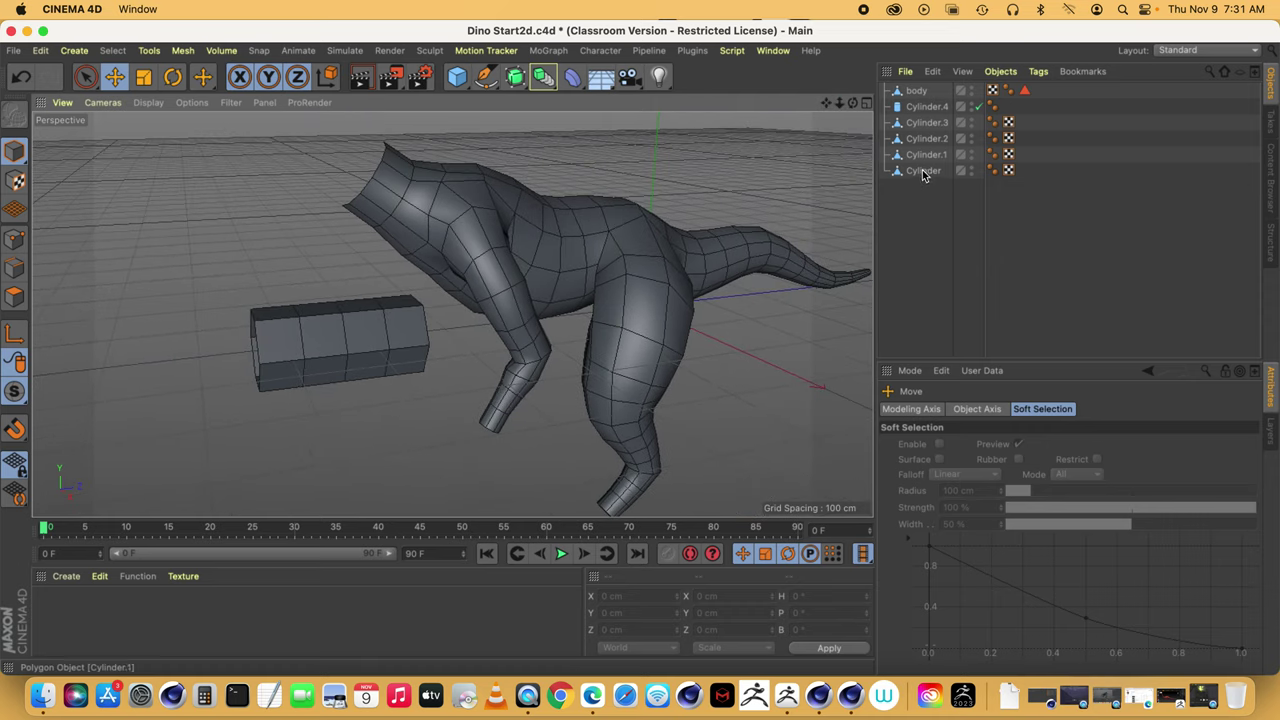
{"action": "left_click_drag", "start_coordinate": [924, 107], "coordinate": [918, 176]}
- Add a cylinder at about -601 cm on Z with 4 height segments and 6 rotation segments
{"action": "left_click", "coordinate": [457, 76]}
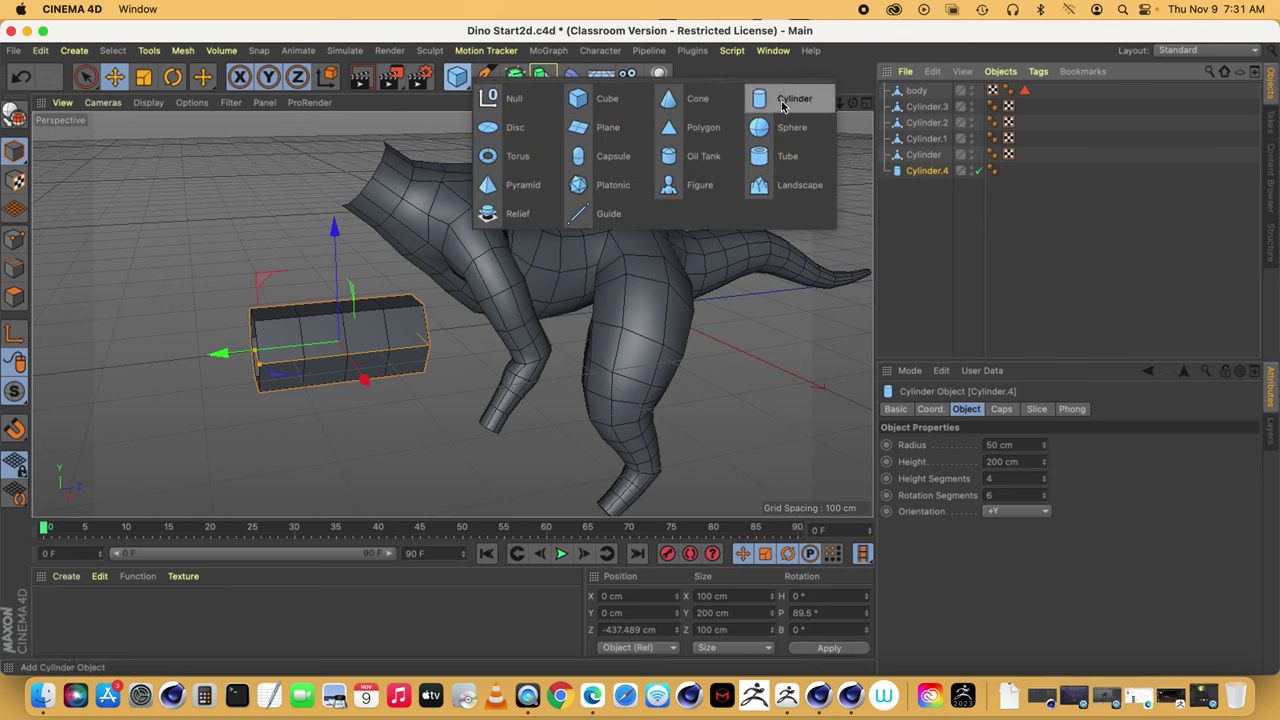
{"action": "left_click", "coordinate": [783, 106]}
{"action": "left_click_drag", "start_coordinate": [729, 291], "coordinate": [298, 348]}
{"action": "left_click", "coordinate": [1005, 494]}
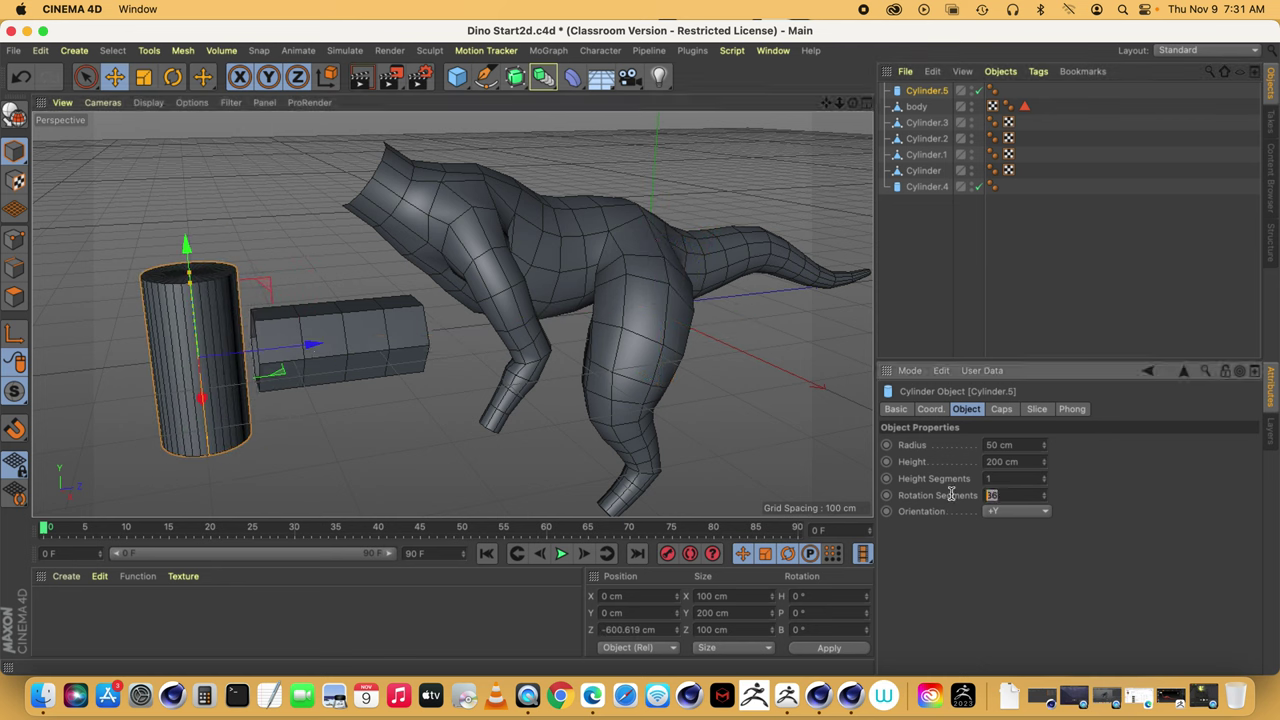
{"action": "type", "text": "6"}
{"action": "key", "text": "shift+Tab"}
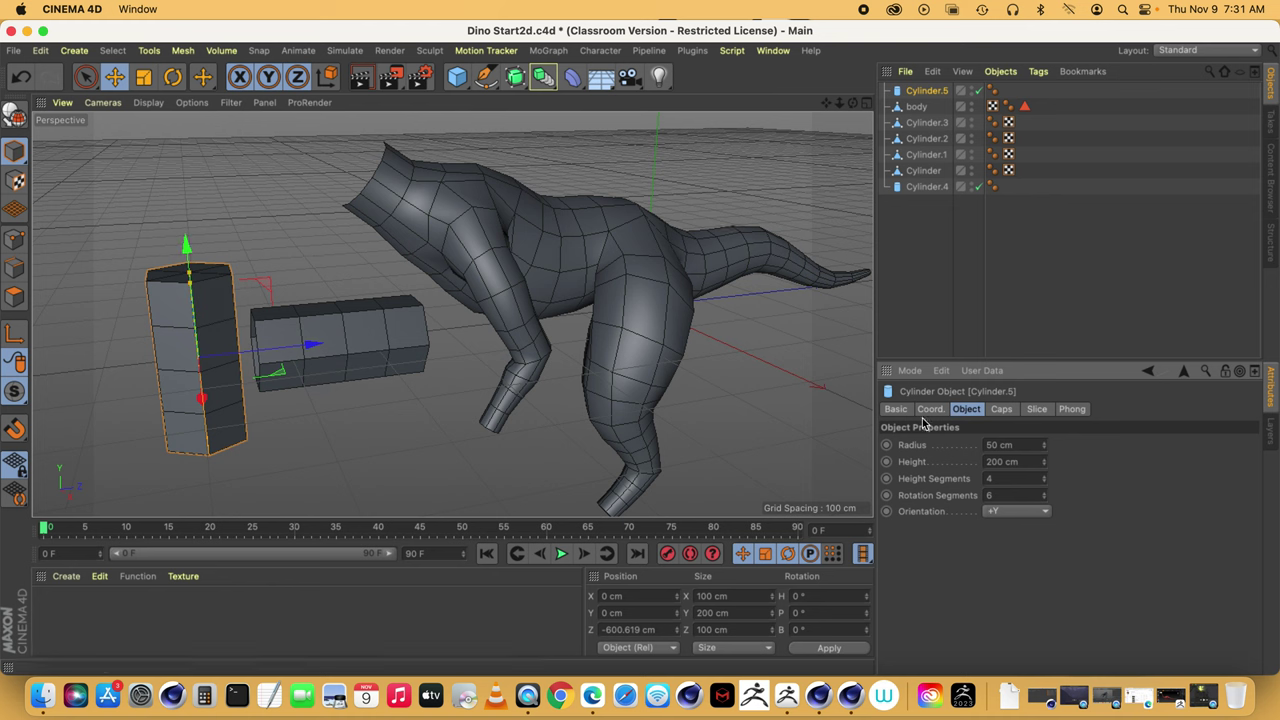
- Turn off the caps of the new upright cylinder and view its open ends from several angles
{"action": "left_click", "coordinate": [1003, 410]}
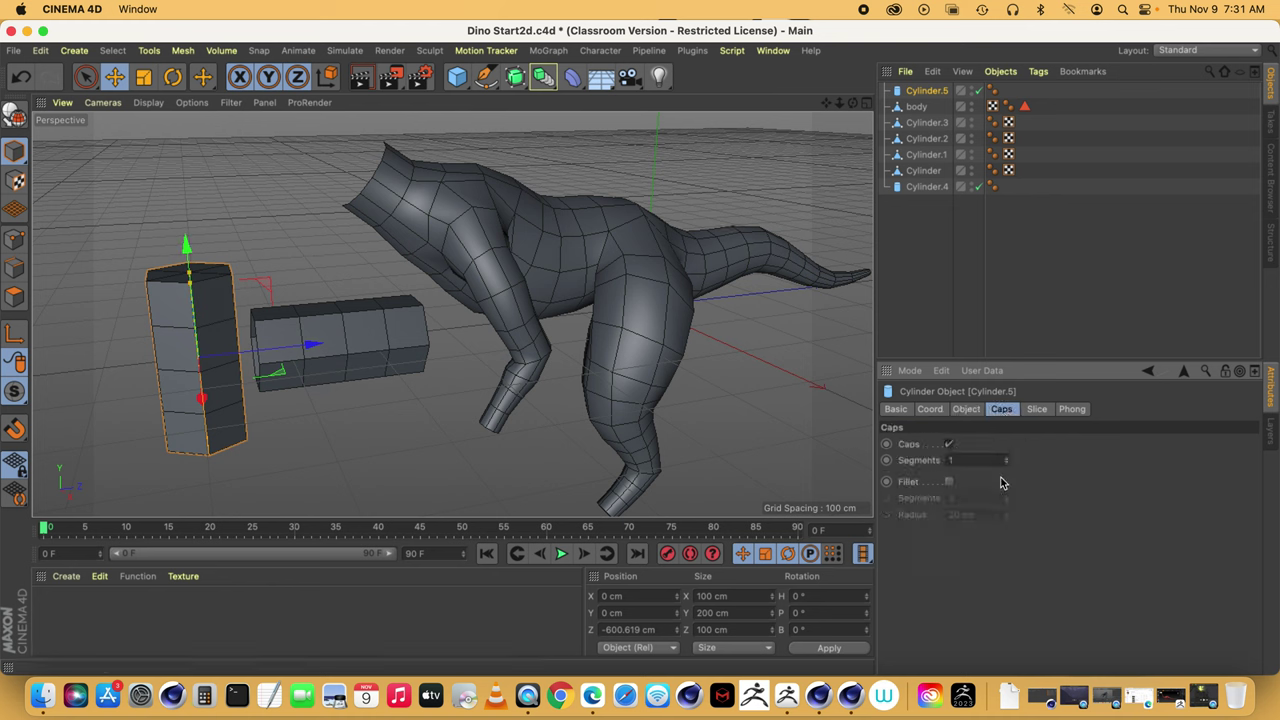
{"action": "left_click", "coordinate": [948, 445]}
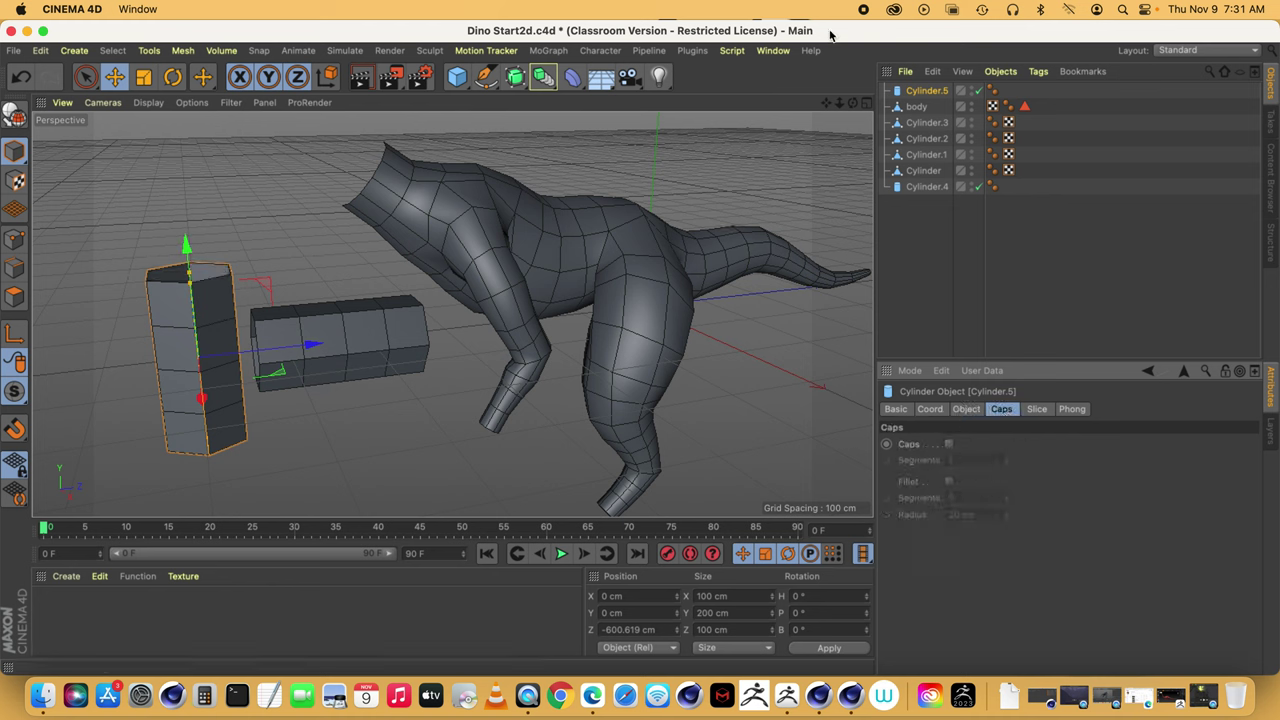
{"action": "left_click_drag", "start_coordinate": [854, 104], "coordinate": [850, 150]}
{"action": "left_click_drag", "start_coordinate": [198, 357], "coordinate": [198, 357]}
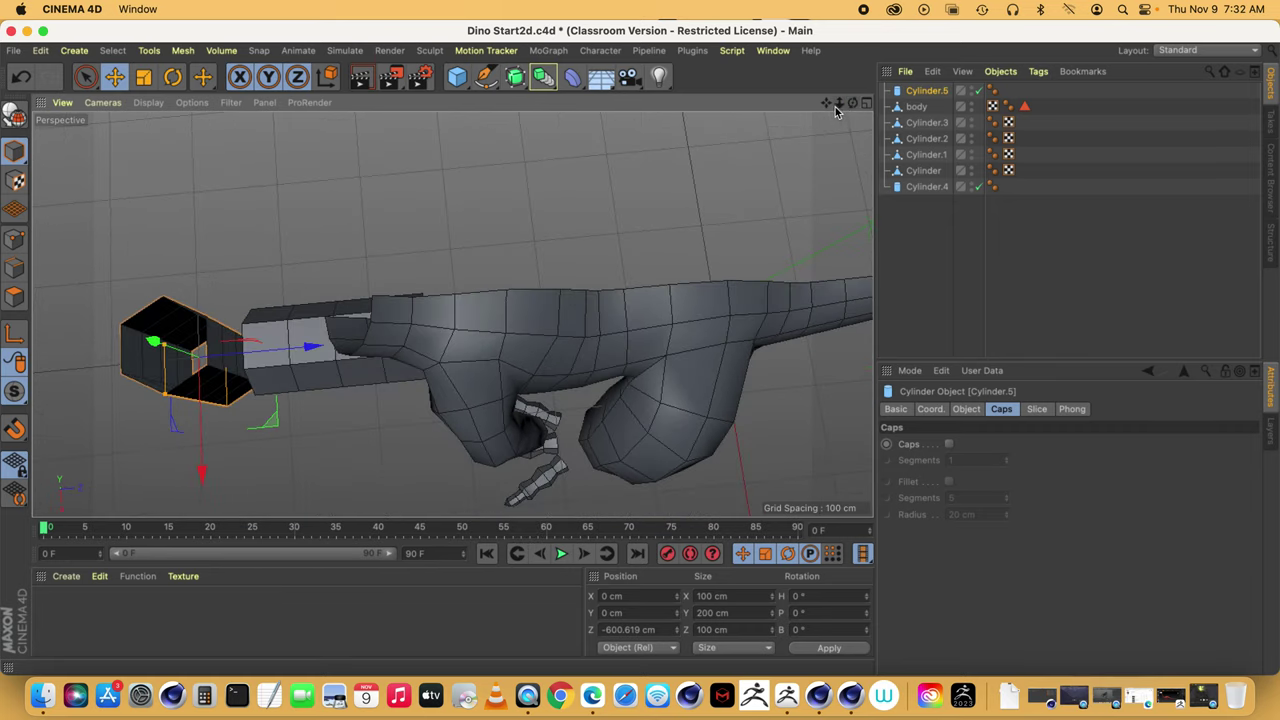
{"action": "left_click_drag", "start_coordinate": [827, 104], "coordinate": [453, 315]}
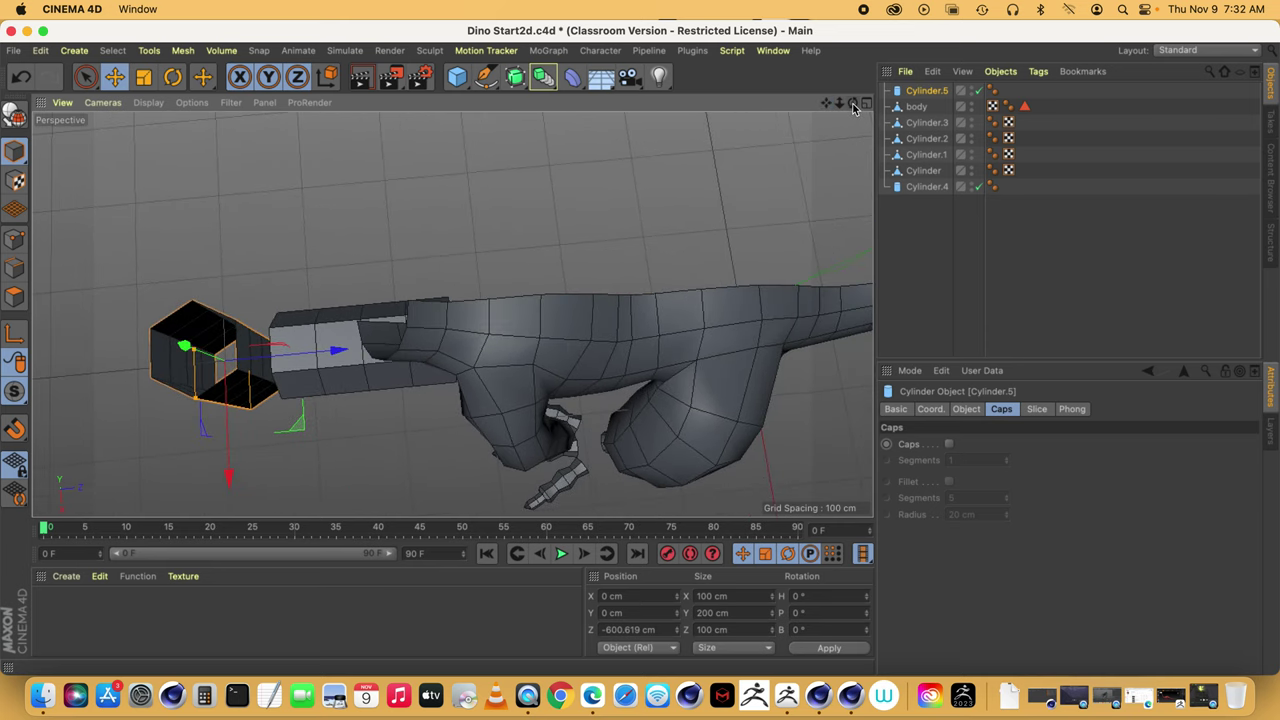
{"action": "left_click_drag", "start_coordinate": [852, 103], "coordinate": [224, 361]}
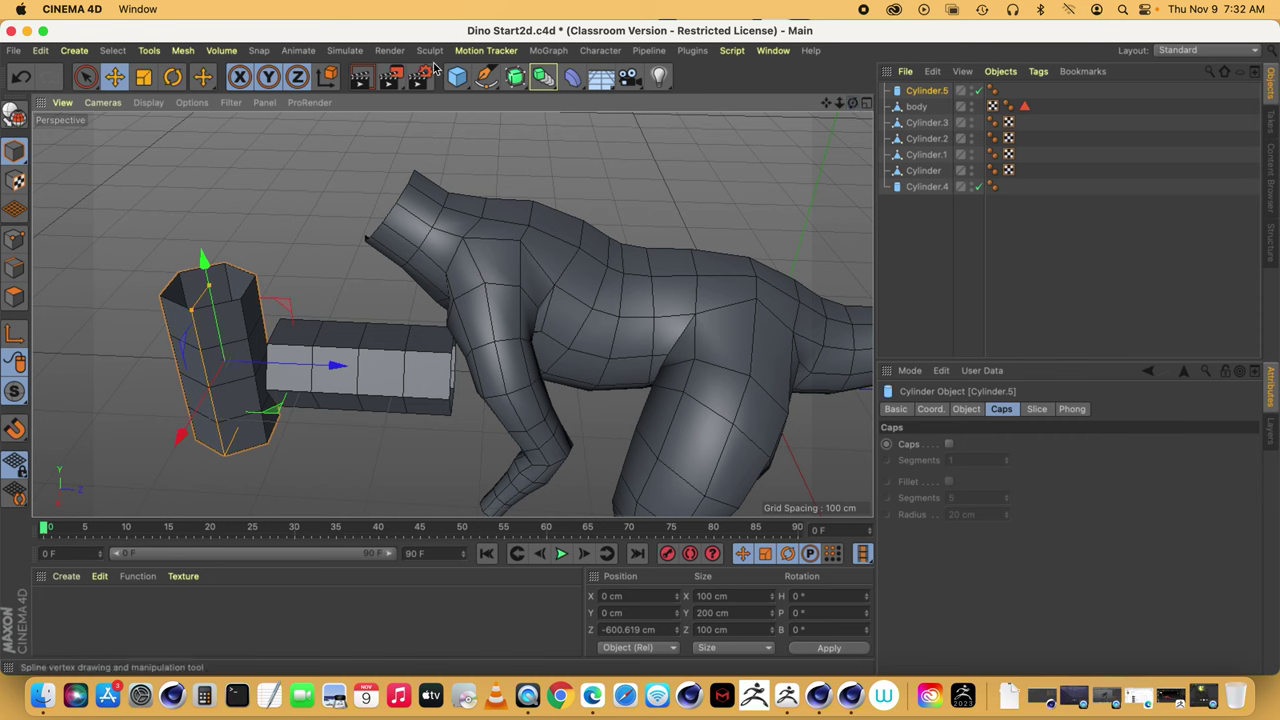
- Place an n-Side spline at about -676 cm on Z and nest it under a new Extrude object
{"action": "left_click", "coordinate": [485, 77]}
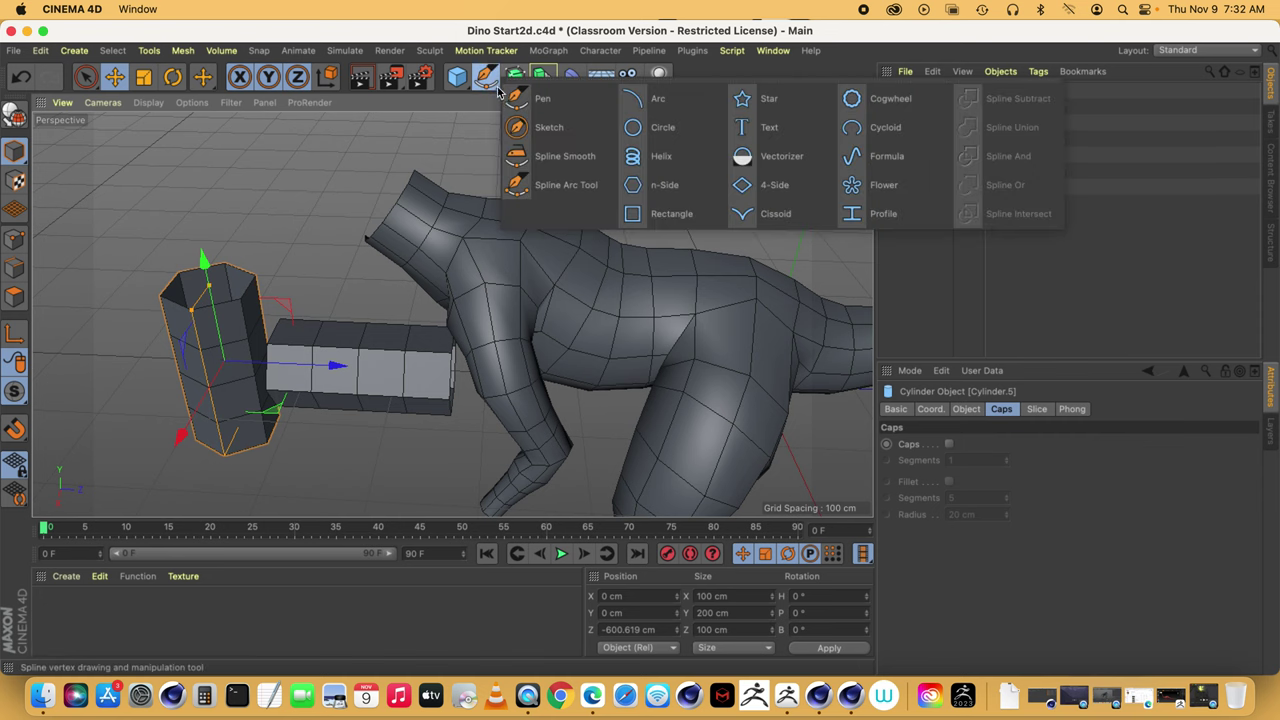
{"action": "left_click", "coordinate": [664, 188]}
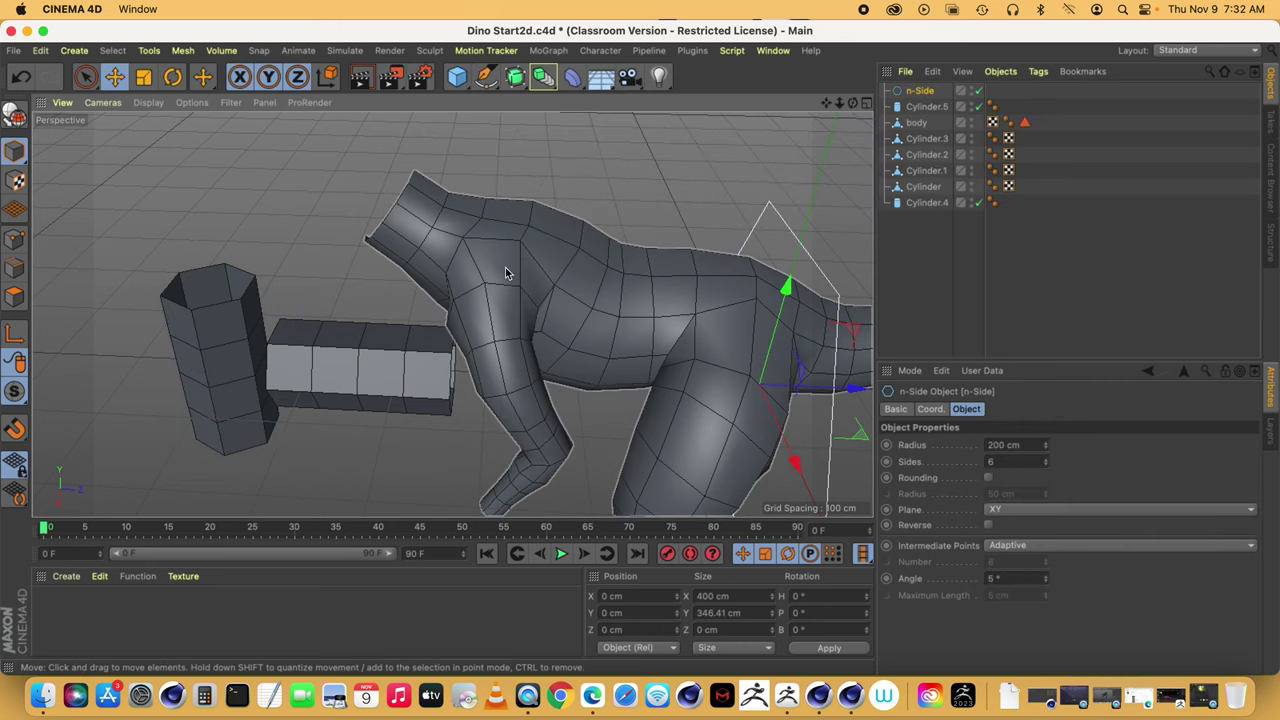
{"action": "left_click_drag", "start_coordinate": [850, 386], "coordinate": [297, 326]}
{"action": "left_click", "coordinate": [515, 77]}
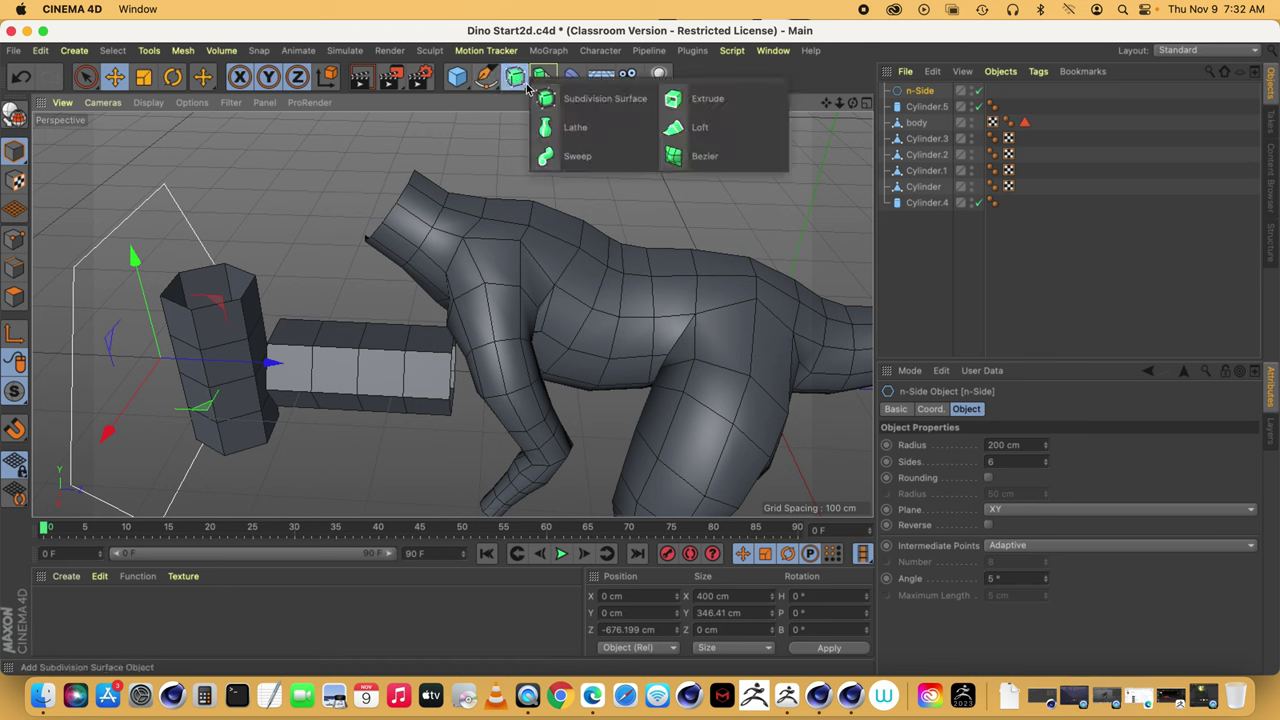
{"action": "left_click", "coordinate": [674, 101]}
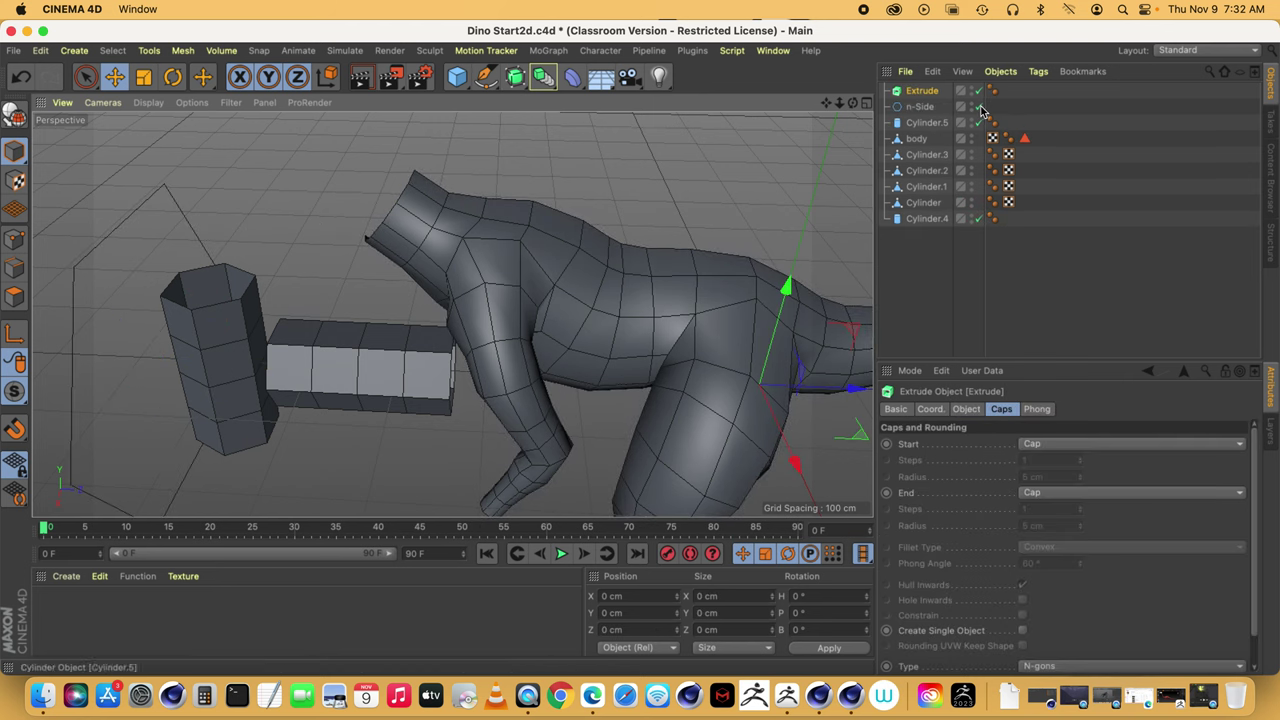
{"action": "left_click_drag", "start_coordinate": [925, 108], "coordinate": [922, 91]}
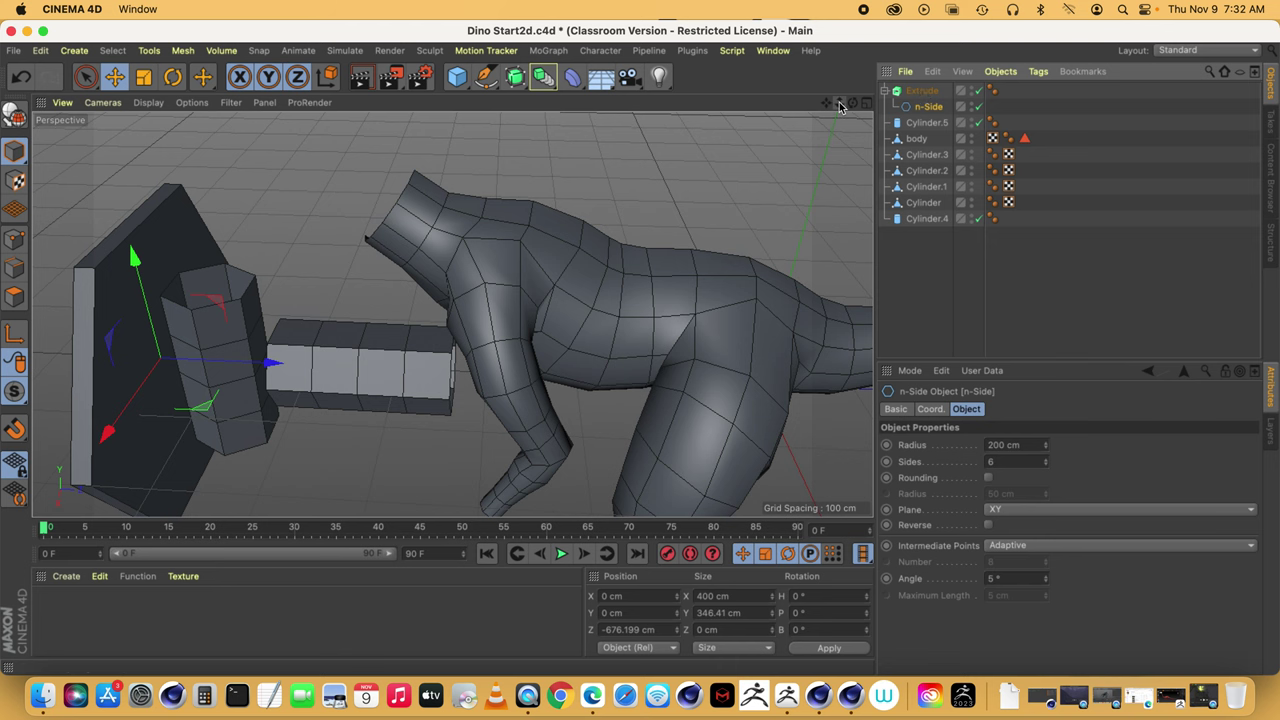
- Set the Z movement of the Extrude object to 75 cm
{"action": "left_click_drag", "start_coordinate": [828, 107], "coordinate": [900, 100]}
{"action": "left_click", "coordinate": [922, 90]}
{"action": "left_click", "coordinate": [1001, 409]}
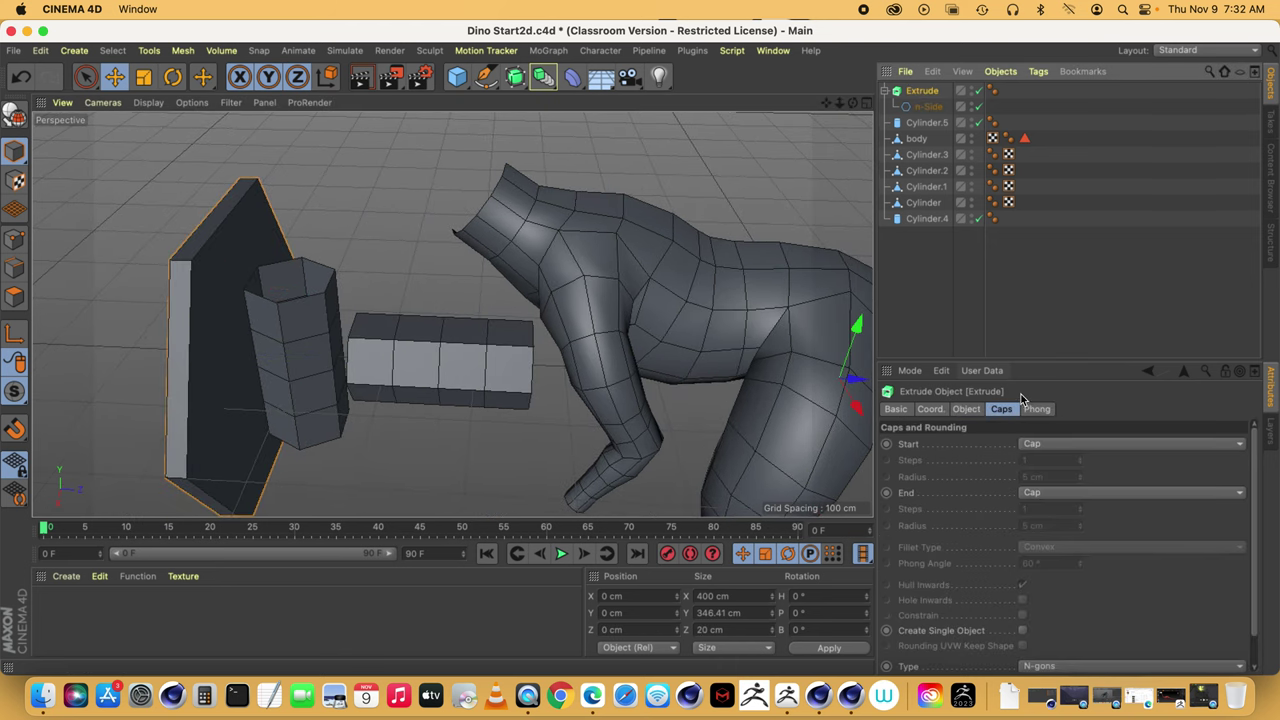
{"action": "left_click", "coordinate": [966, 409]}
{"action": "left_click", "coordinate": [1152, 447]}
{"action": "type", "text": "5"}
{"action": "key", "text": "Return"}
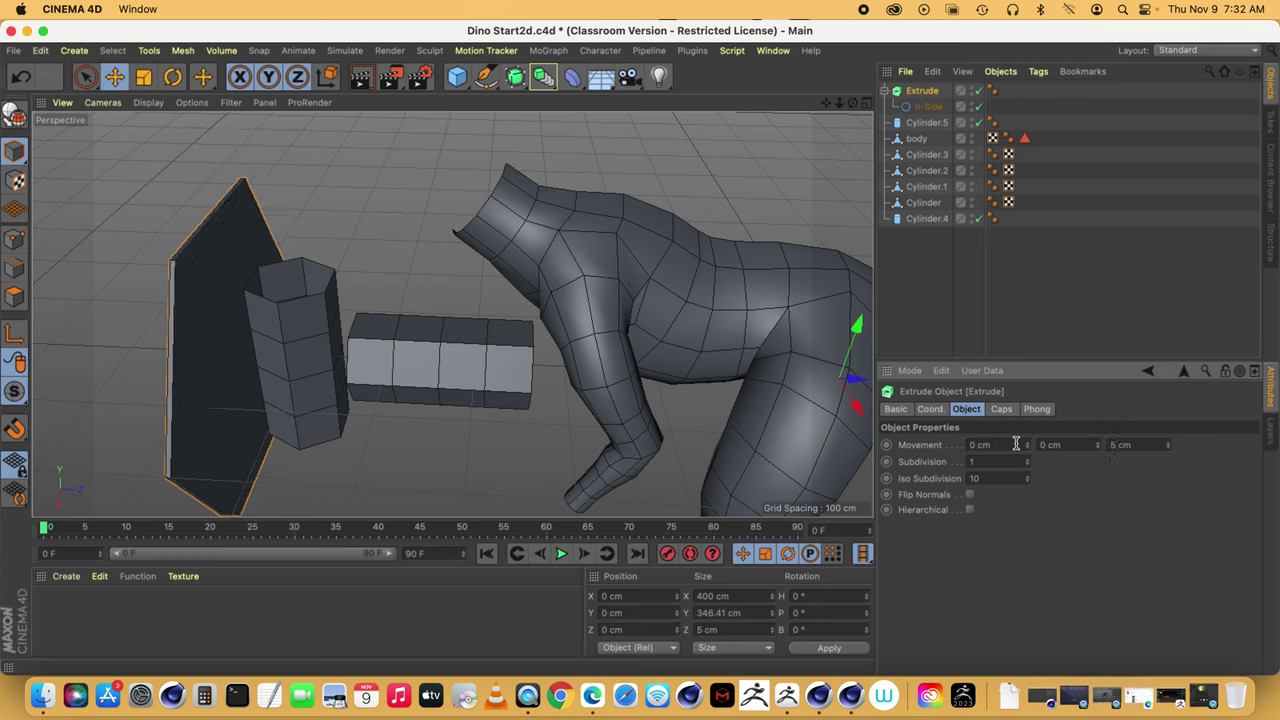
{"action": "left_click", "coordinate": [1140, 447]}
{"action": "key", "text": "Return"}
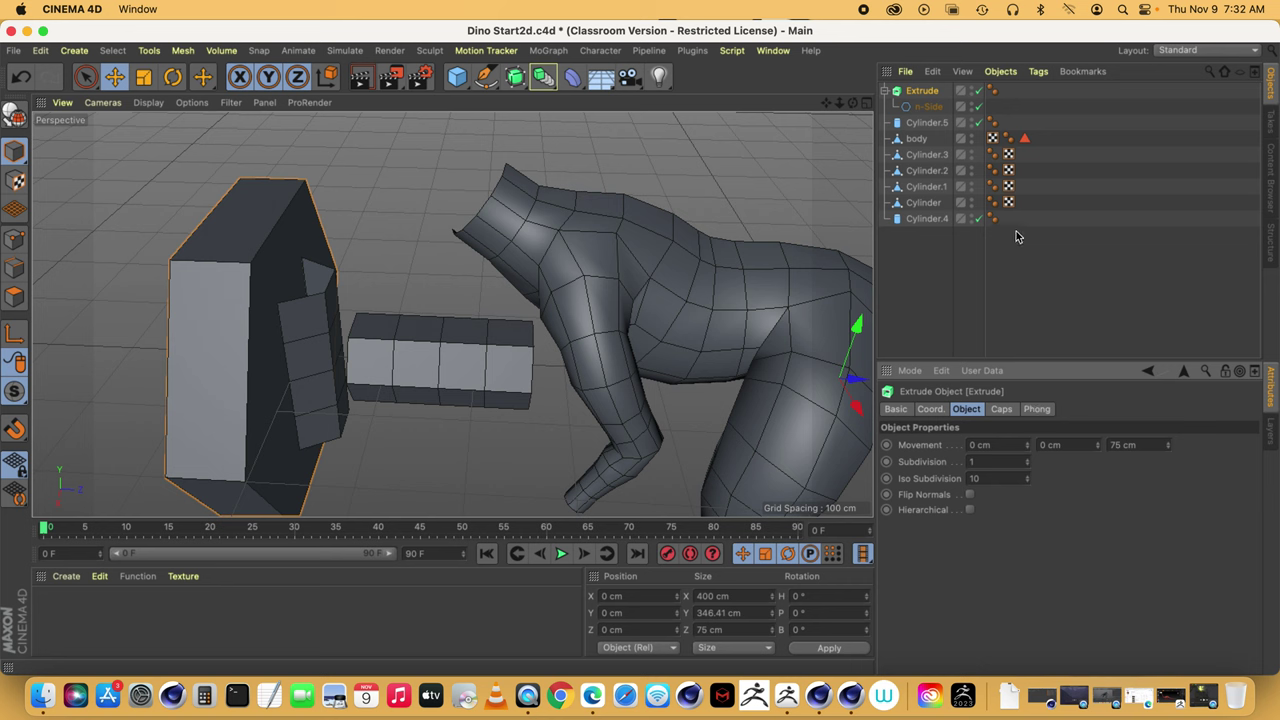
- Scale the n-Side spline down to about 129 × 112 cm and move it to about -806 cm on Z
{"action": "left_click", "coordinate": [928, 106]}
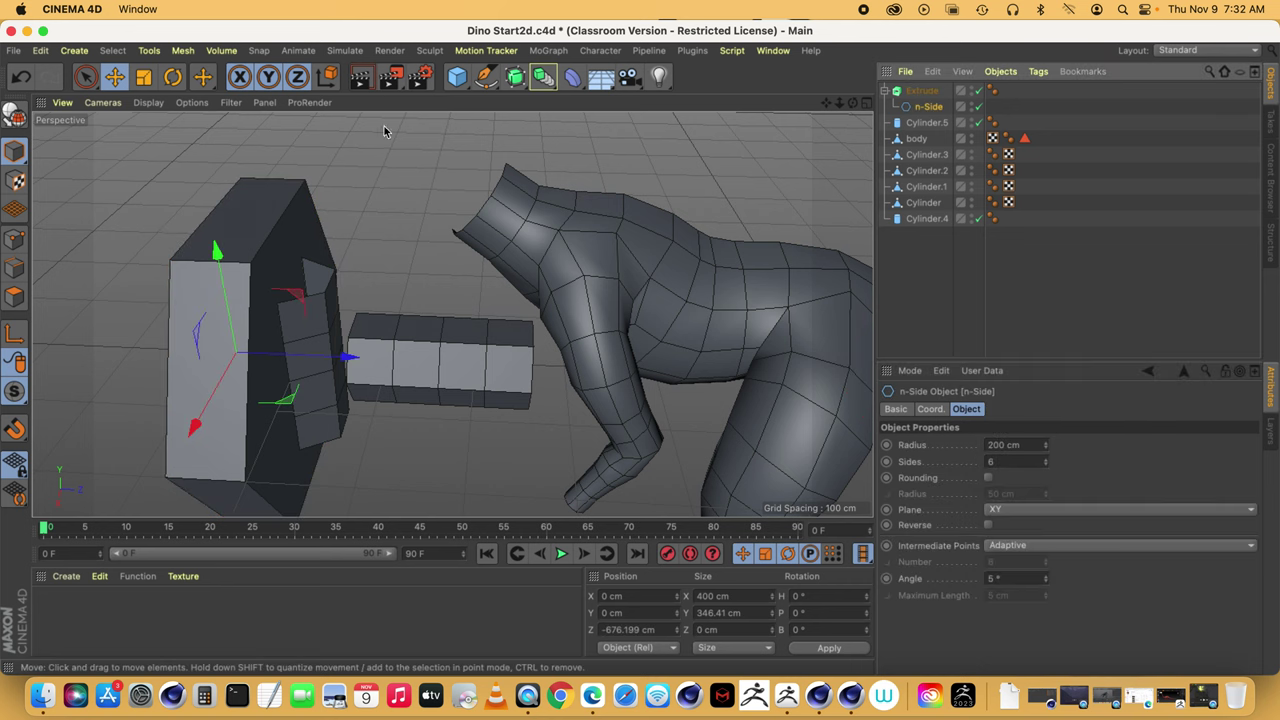
{"action": "left_click", "coordinate": [144, 79]}
{"action": "left_click_drag", "start_coordinate": [173, 121], "coordinate": [201, 108]}
{"action": "left_click_drag", "start_coordinate": [829, 105], "coordinate": [826, 105]}
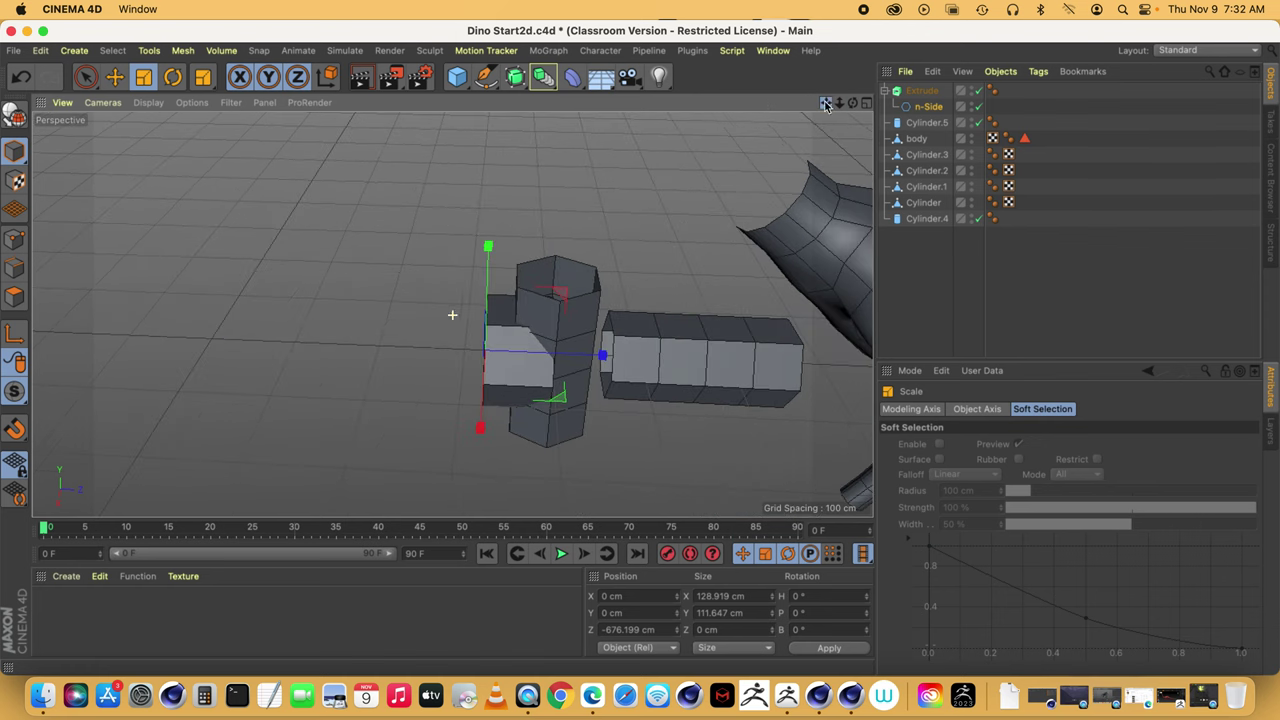
{"action": "left_click", "coordinate": [115, 77]}
{"action": "left_click_drag", "start_coordinate": [603, 356], "coordinate": [480, 355]}
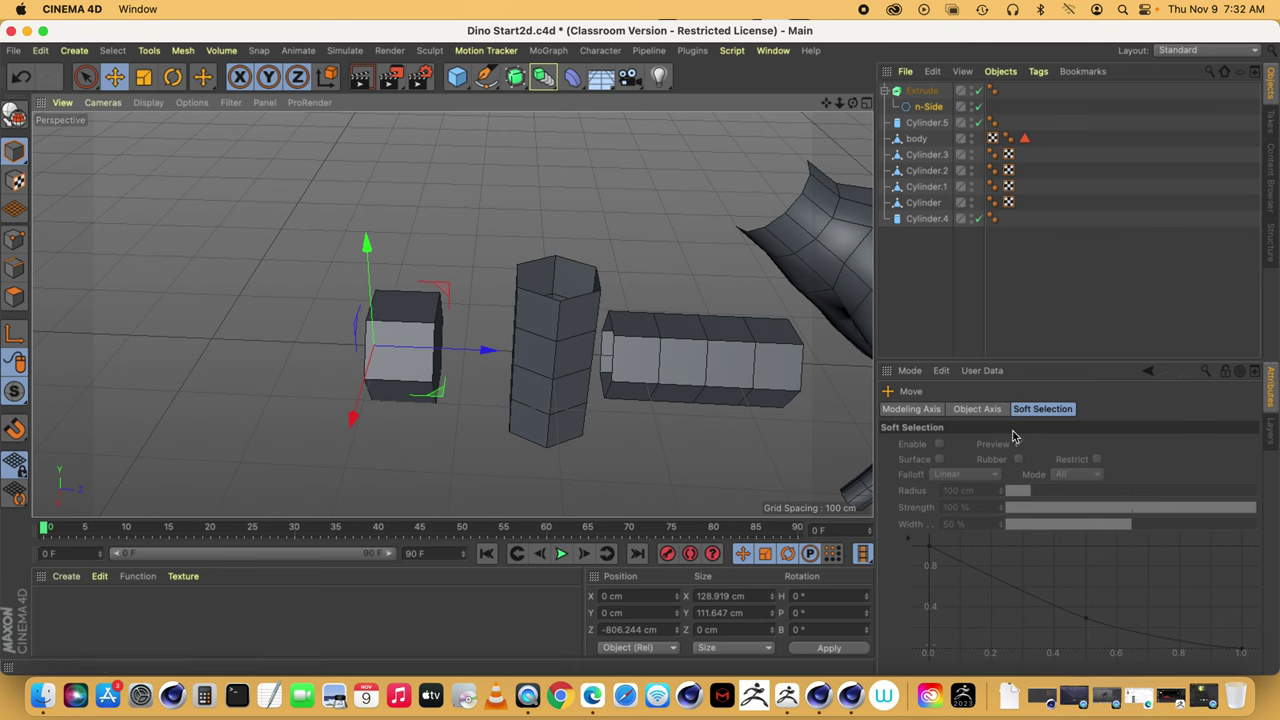
- Set the End cap of the Extrude object to None
{"action": "left_click", "coordinate": [922, 92]}
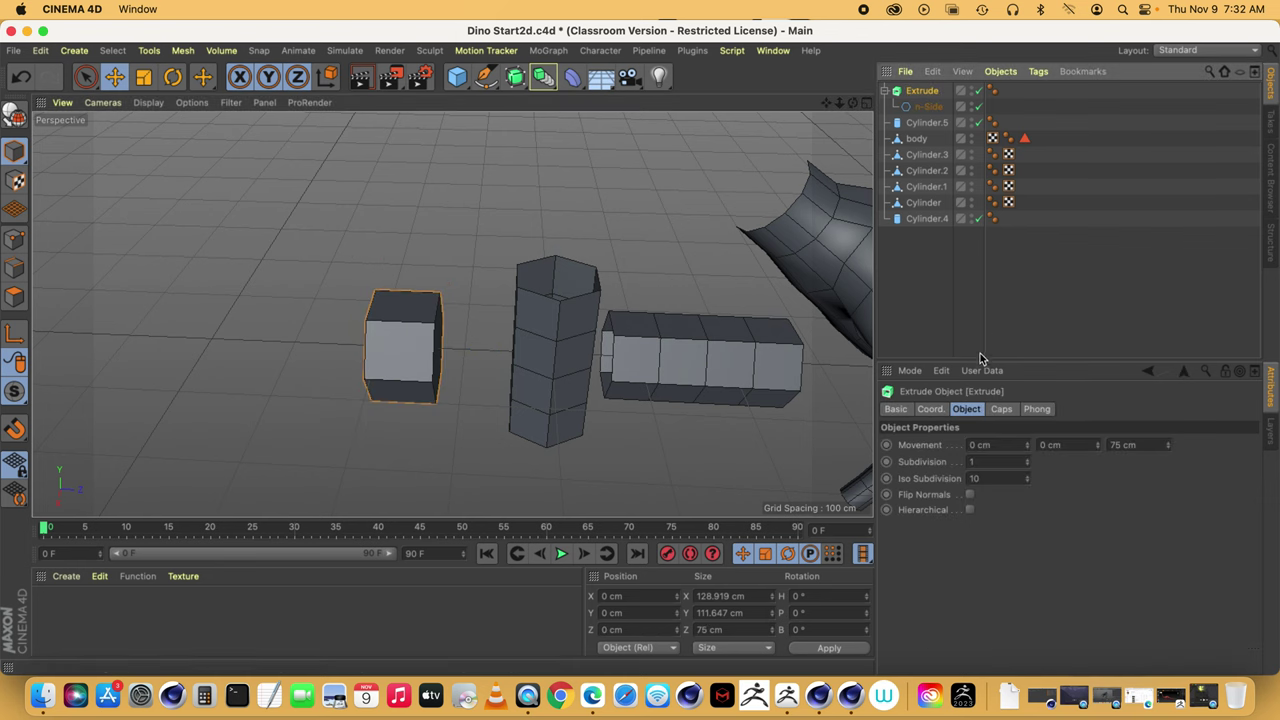
{"action": "left_click", "coordinate": [1002, 410]}
{"action": "left_click", "coordinate": [1062, 502]}
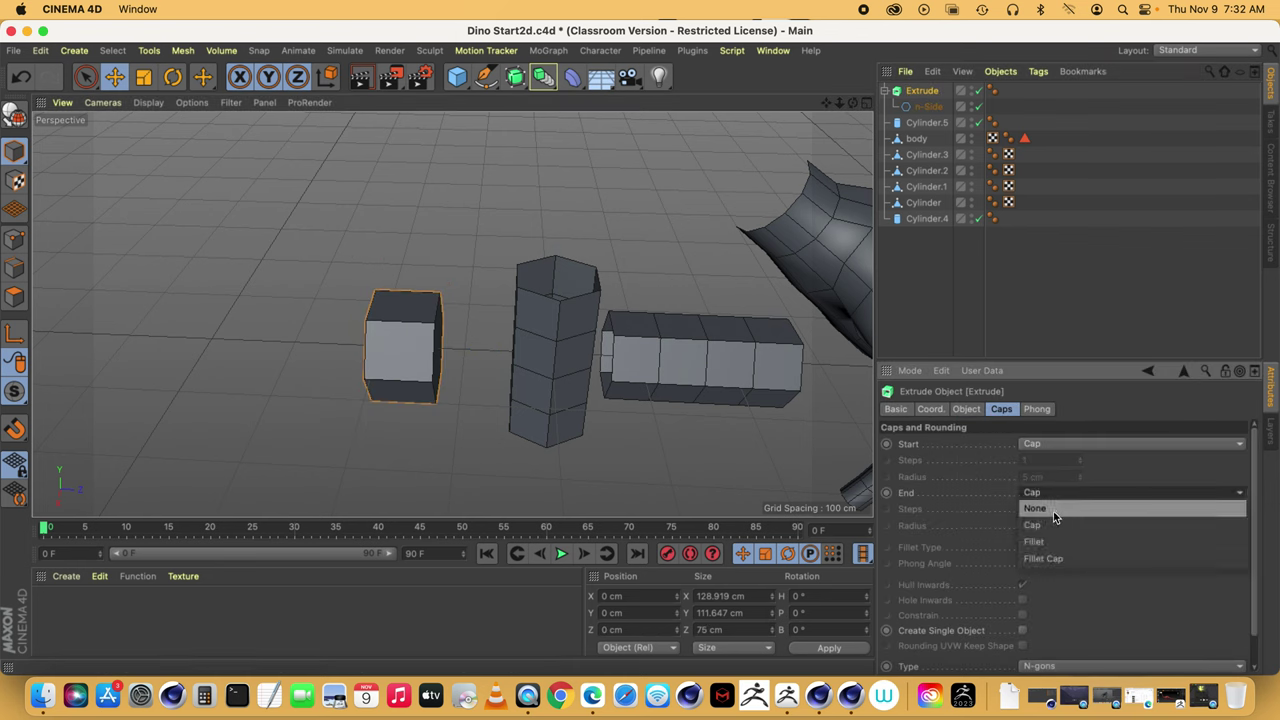
{"action": "left_click", "coordinate": [1050, 498]}
- Set the camera navigation to Object Mode and delete the Extrude object together with its n-Side spline
{"action": "left_click_drag", "start_coordinate": [852, 104], "coordinate": [812, 268]}
{"action": "left_click", "coordinate": [104, 102]}
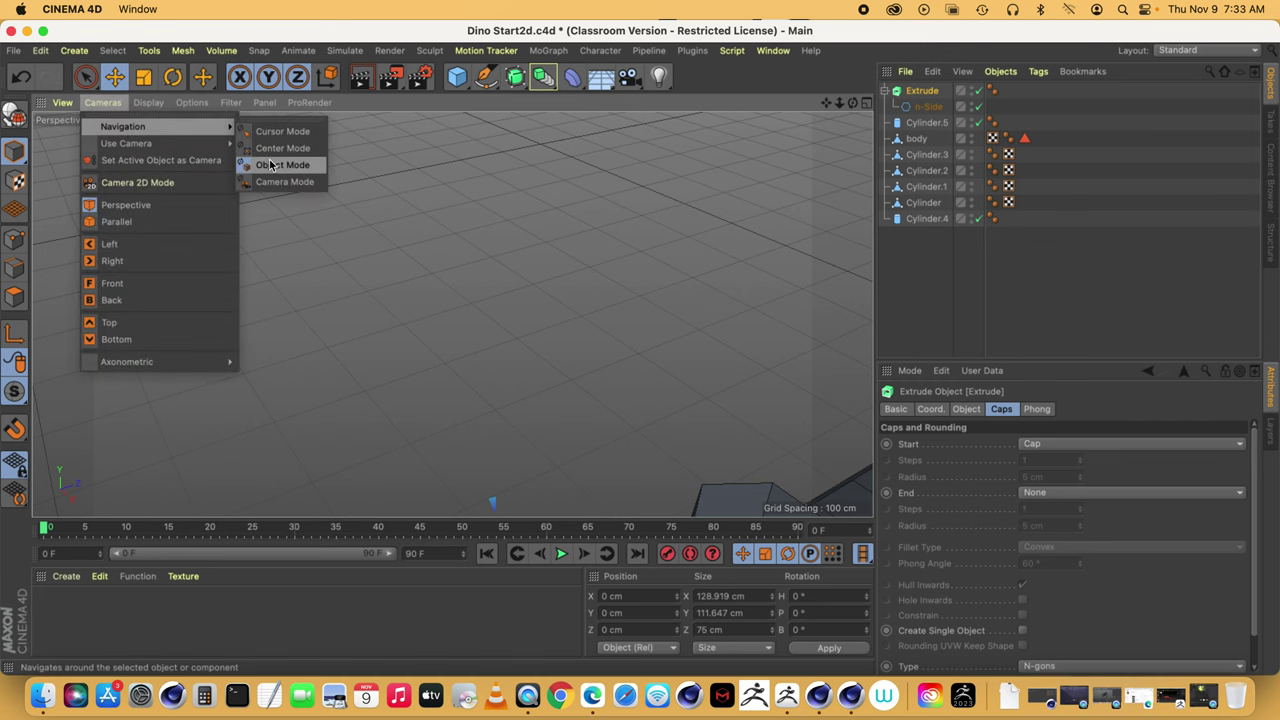
{"action": "left_click", "coordinate": [280, 166]}
{"action": "left_click_drag", "start_coordinate": [826, 103], "coordinate": [790, 20]}
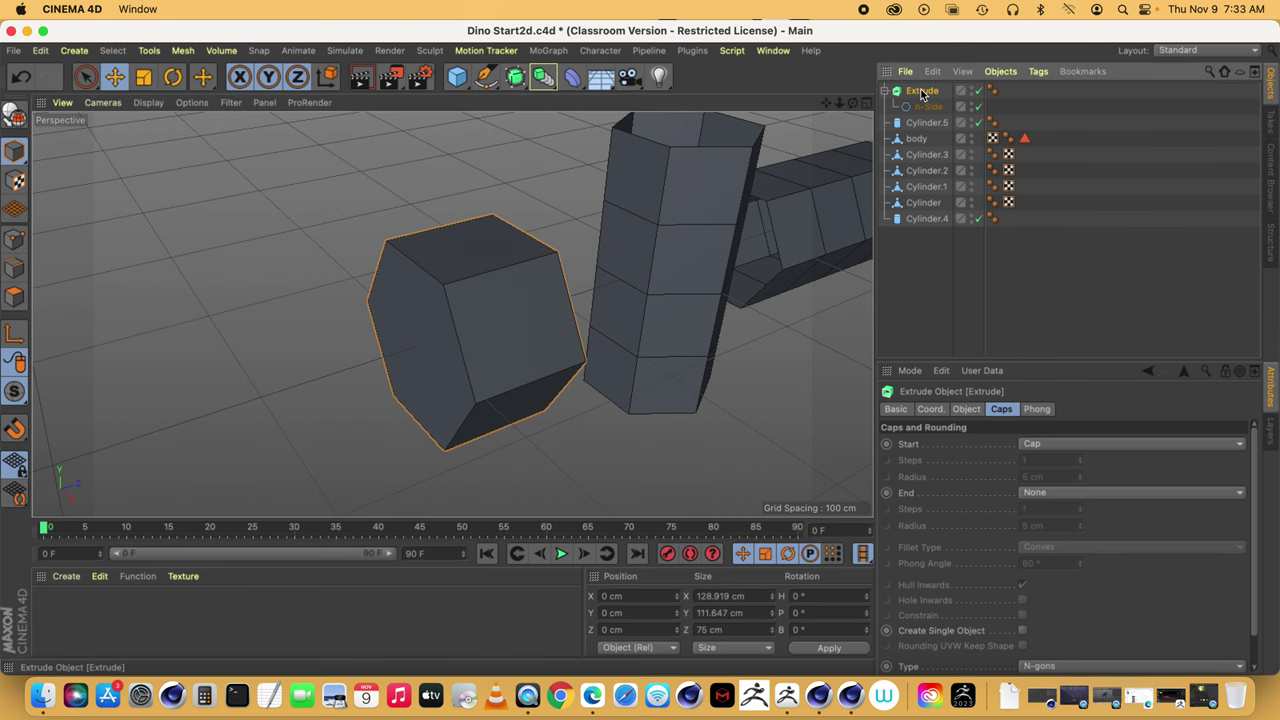
{"action": "key", "text": "Delete"}
{"action": "key", "text": "h"}
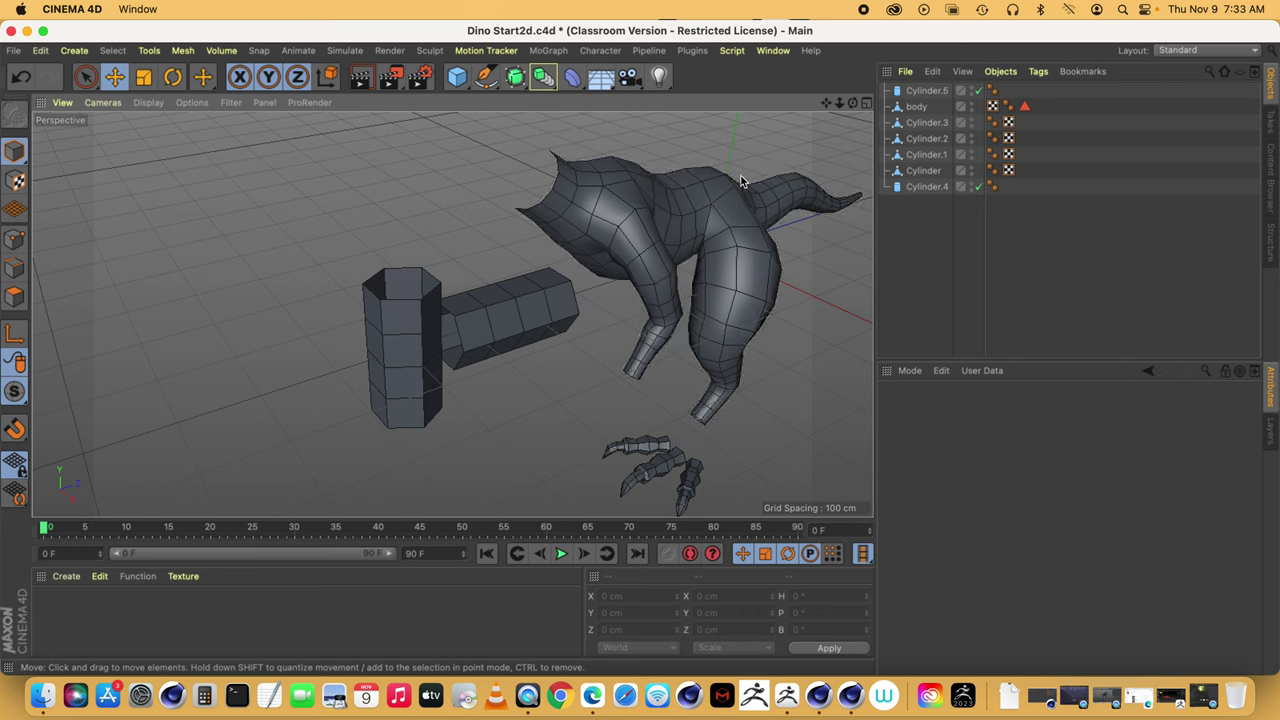
- Enable caps on Cylinder.4 and delete the upright Cylinder.5
{"action": "left_click", "coordinate": [929, 91]}
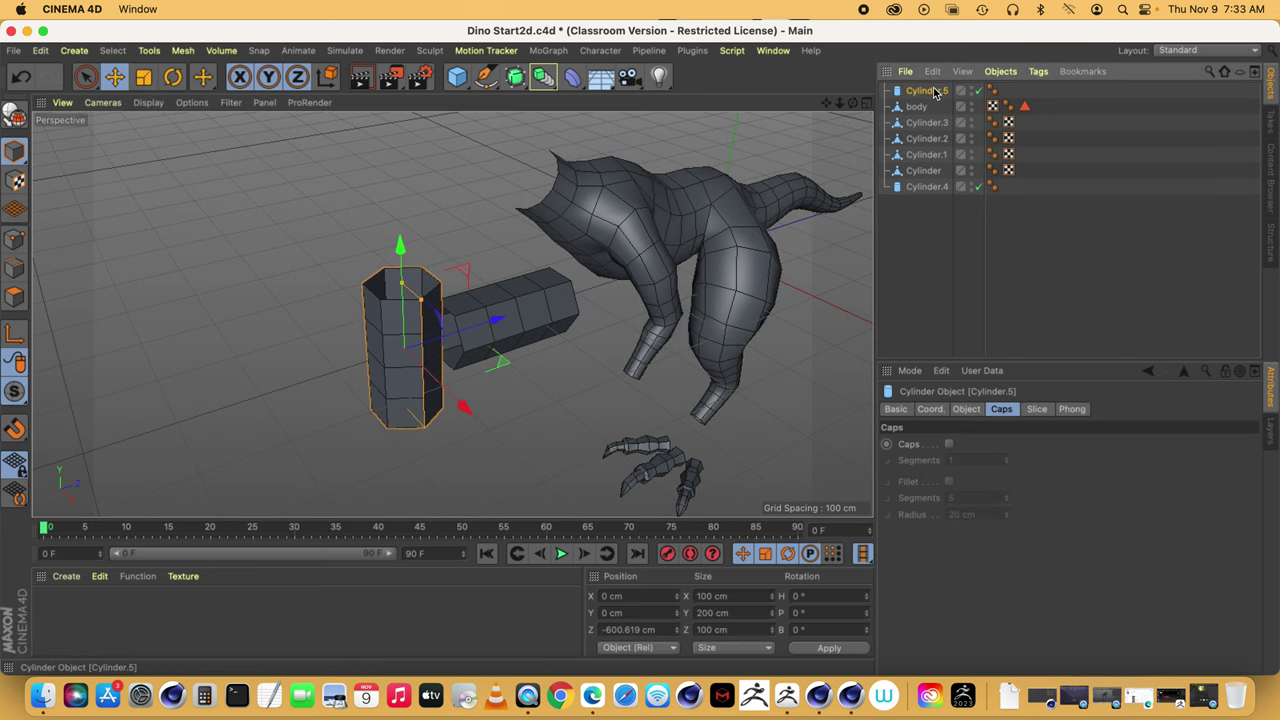
{"action": "left_click", "coordinate": [926, 187]}
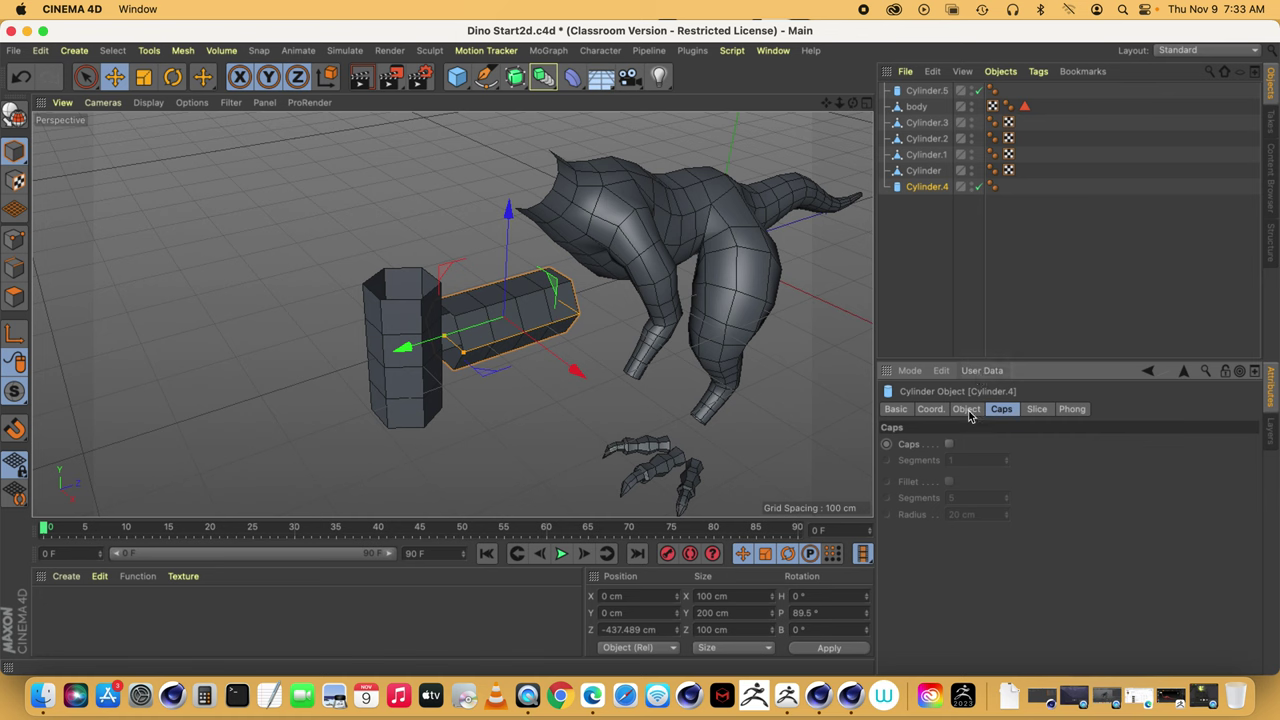
{"action": "left_click", "coordinate": [948, 444]}
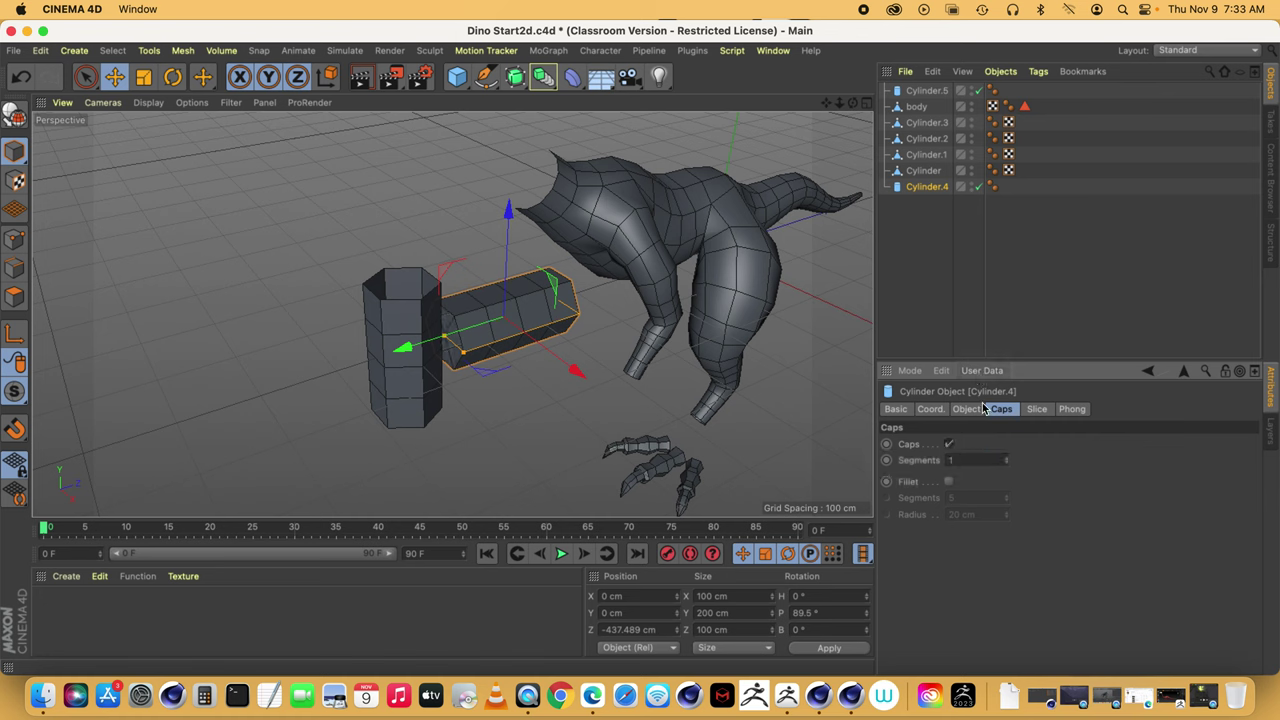
{"action": "left_click", "coordinate": [926, 91]}
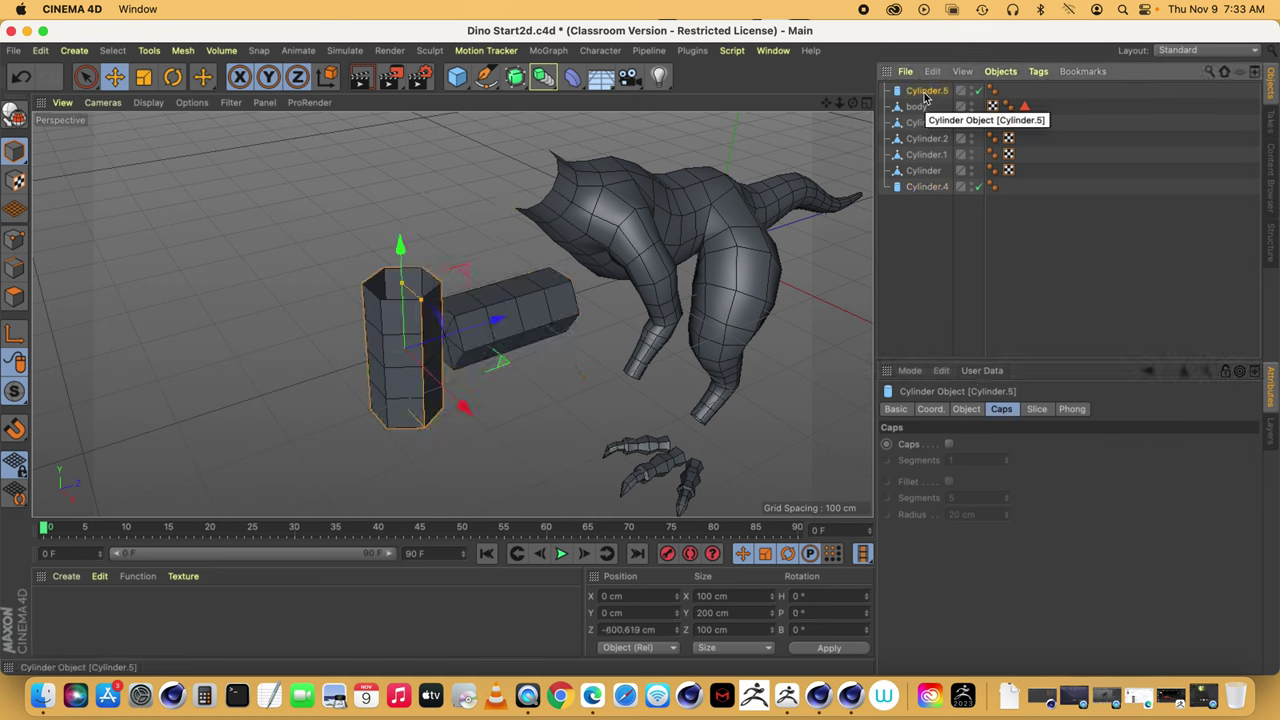
{"action": "key", "text": "Delete"}
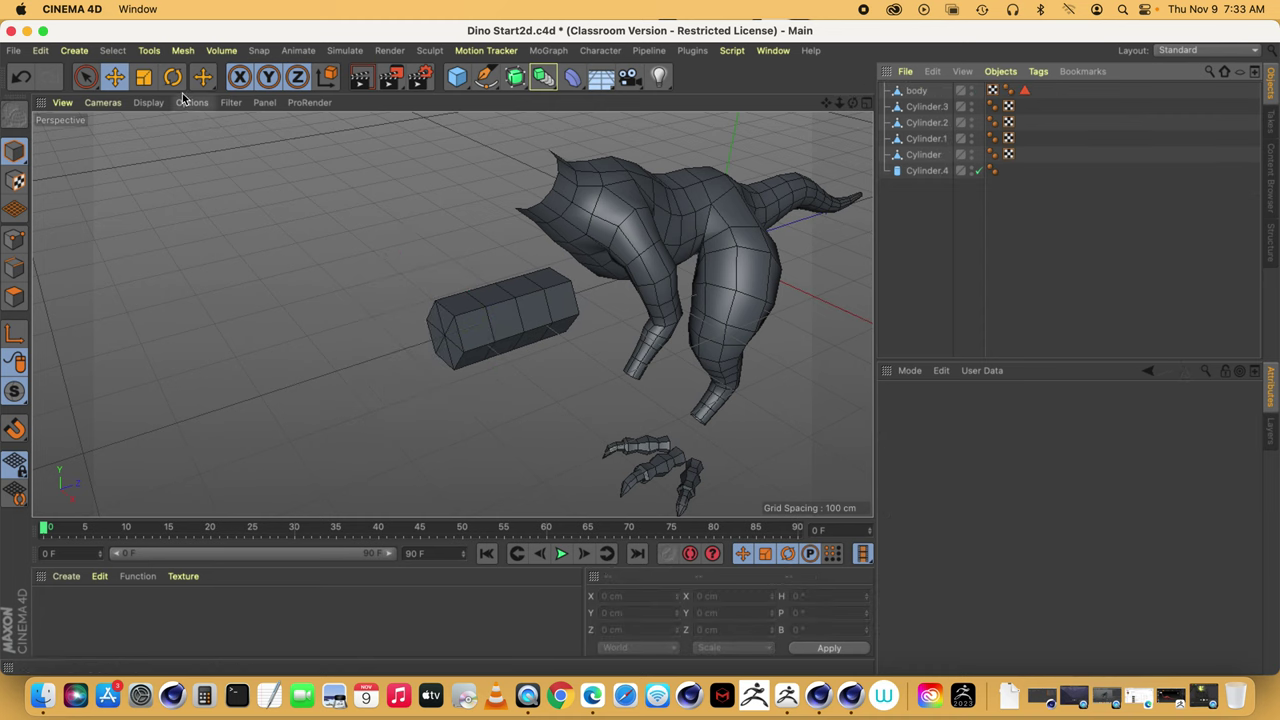
- Scale Cylinder.4 down uniformly to about 27 × 54 × 27 cm and activate the Move tool
{"action": "left_click", "coordinate": [143, 77]}
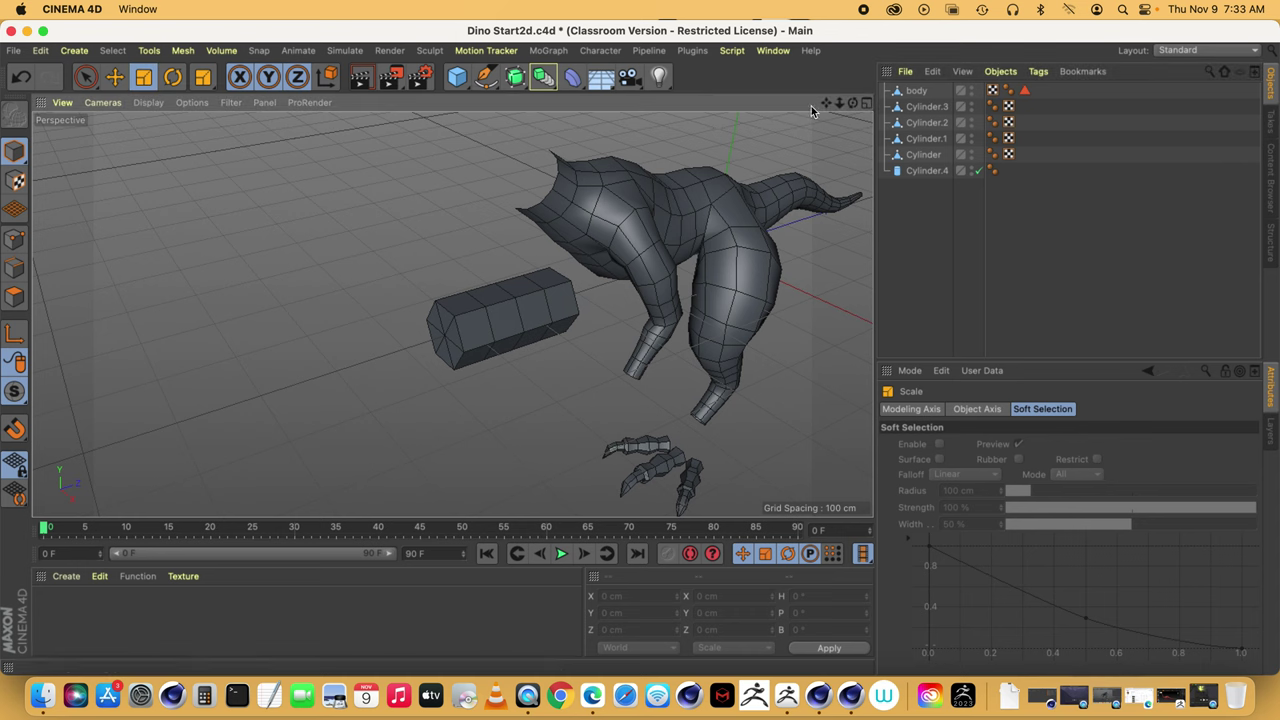
{"action": "left_click", "coordinate": [922, 171]}
{"action": "left_click_drag", "start_coordinate": [380, 235], "coordinate": [150, 256]}
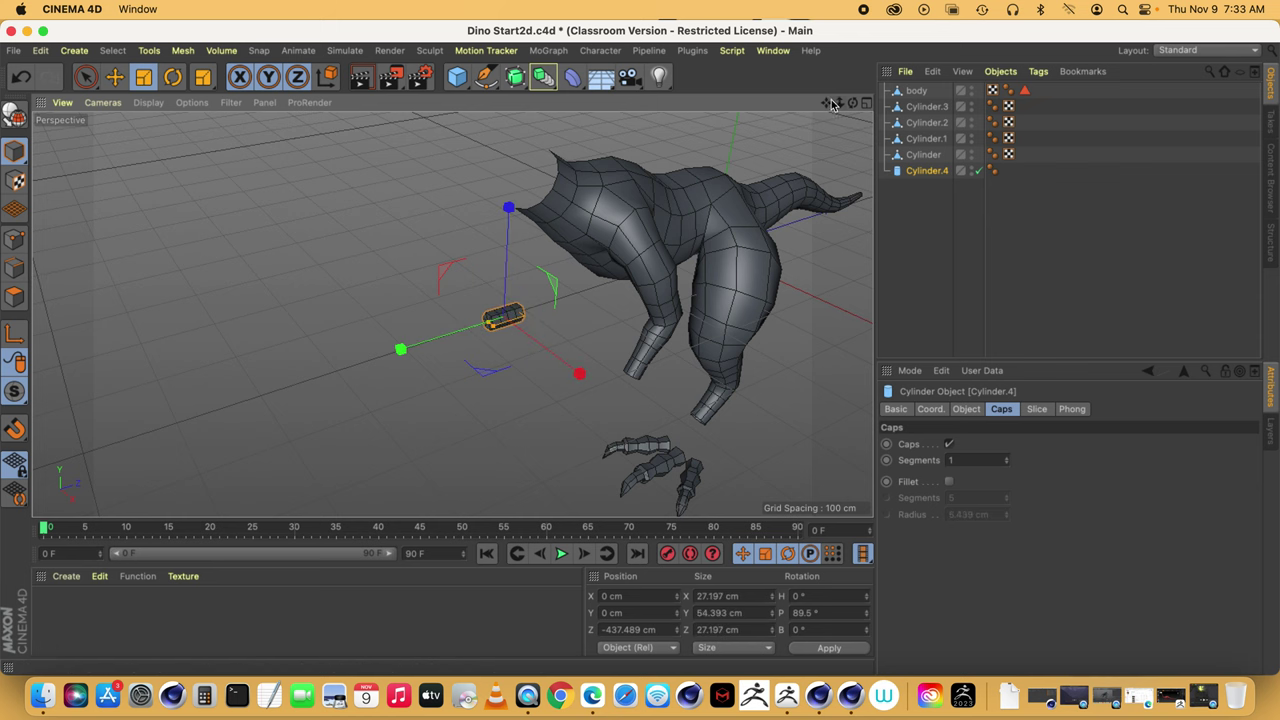
{"action": "mouse_move", "coordinate": [838, 104]}
{"action": "left_mouse_down"}
{"action": "mouse_move", "coordinate": [856, 110]}
{"action": "mouse_move", "coordinate": [815, 108]}
{"action": "left_mouse_up"}
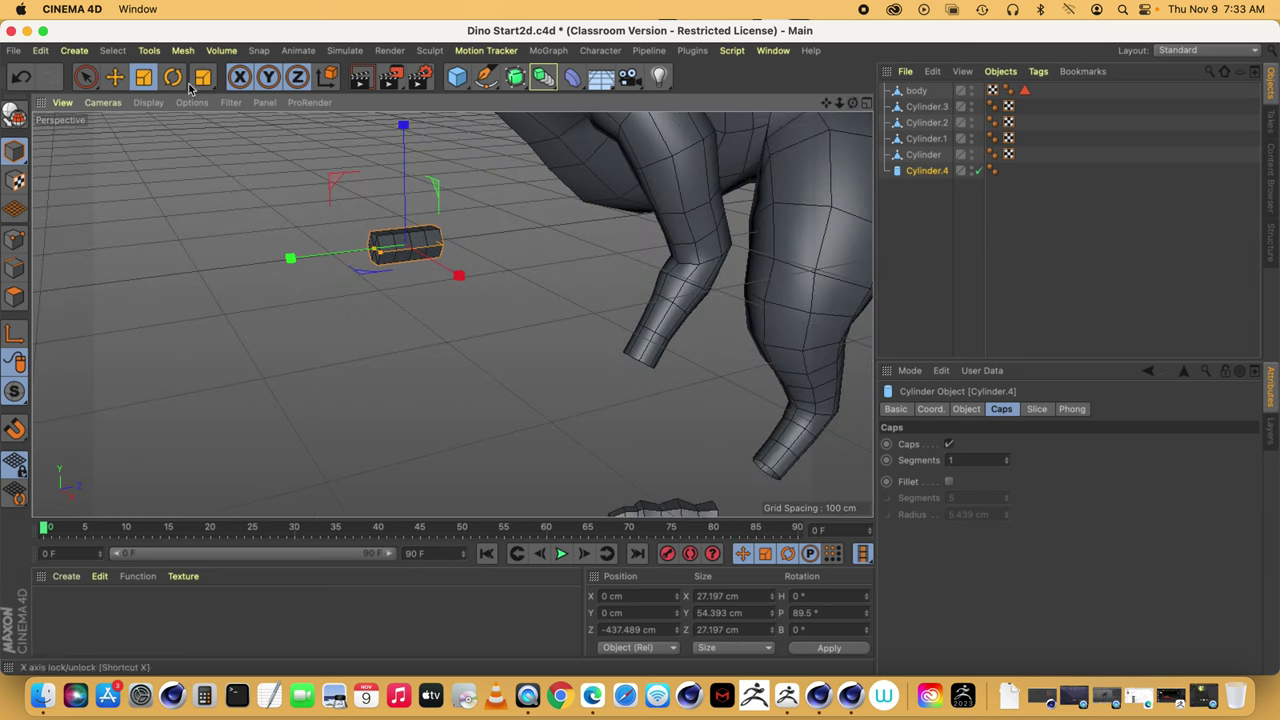
{"action": "left_click", "coordinate": [114, 77]}
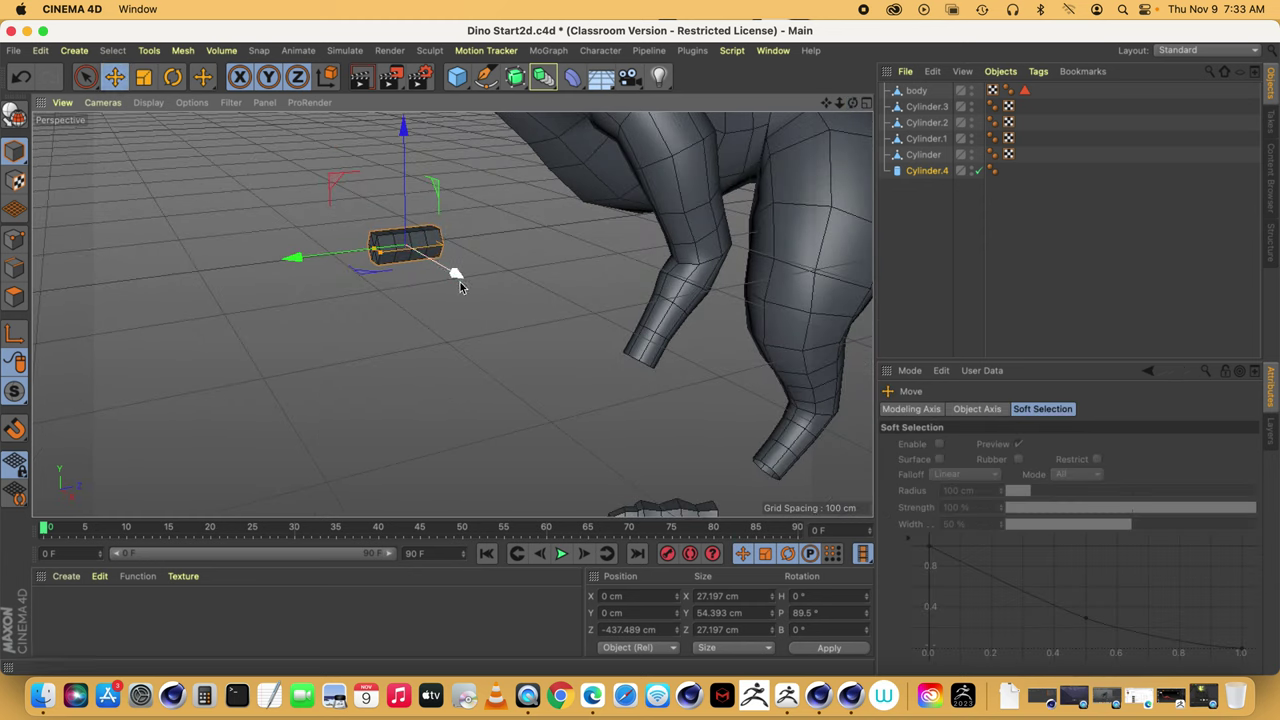
- Move Cylinder.4 beside the dinosaur's arm, to about X 119, Y -77, Z -339 cm
{"action": "left_click_drag", "start_coordinate": [460, 287], "coordinate": [583, 351]}
{"action": "left_click_drag", "start_coordinate": [526, 205], "coordinate": [511, 322]}
{"action": "left_click_drag", "start_coordinate": [403, 447], "coordinate": [533, 438]}
{"action": "left_click_drag", "start_coordinate": [852, 103], "coordinate": [915, 124]}
{"action": "left_click_drag", "start_coordinate": [745, 415], "coordinate": [675, 398]}
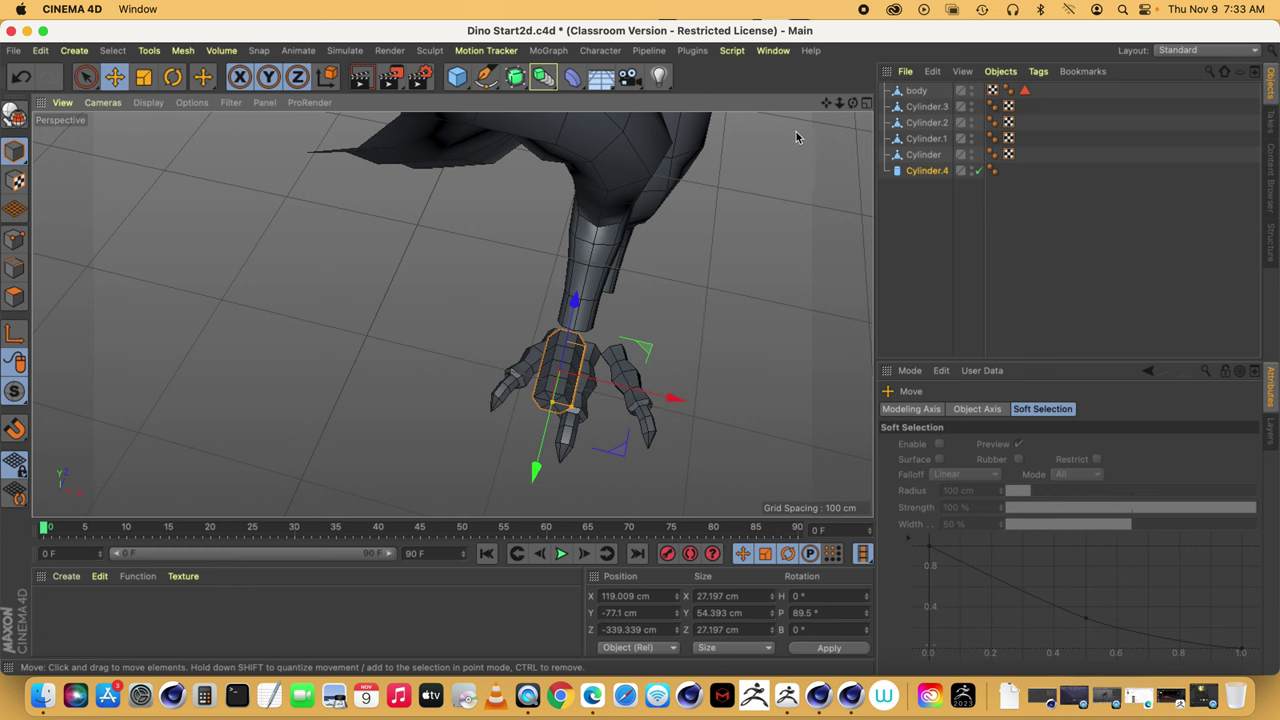
- Lengthen Cylinder.4 to about 75 cm and shift it to about Y -92, Z -349 cm, just off the end of the arm
{"action": "left_click_drag", "start_coordinate": [852, 103], "coordinate": [758, 97]}
{"action": "left_click_drag", "start_coordinate": [535, 392], "coordinate": [528, 398]}
{"action": "left_click_drag", "start_coordinate": [572, 285], "coordinate": [568, 304]}
{"action": "left_click_drag", "start_coordinate": [852, 103], "coordinate": [790, 58]}
{"action": "left_click_drag", "start_coordinate": [565, 290], "coordinate": [558, 278]}
{"action": "left_click_drag", "start_coordinate": [449, 374], "coordinate": [432, 386]}
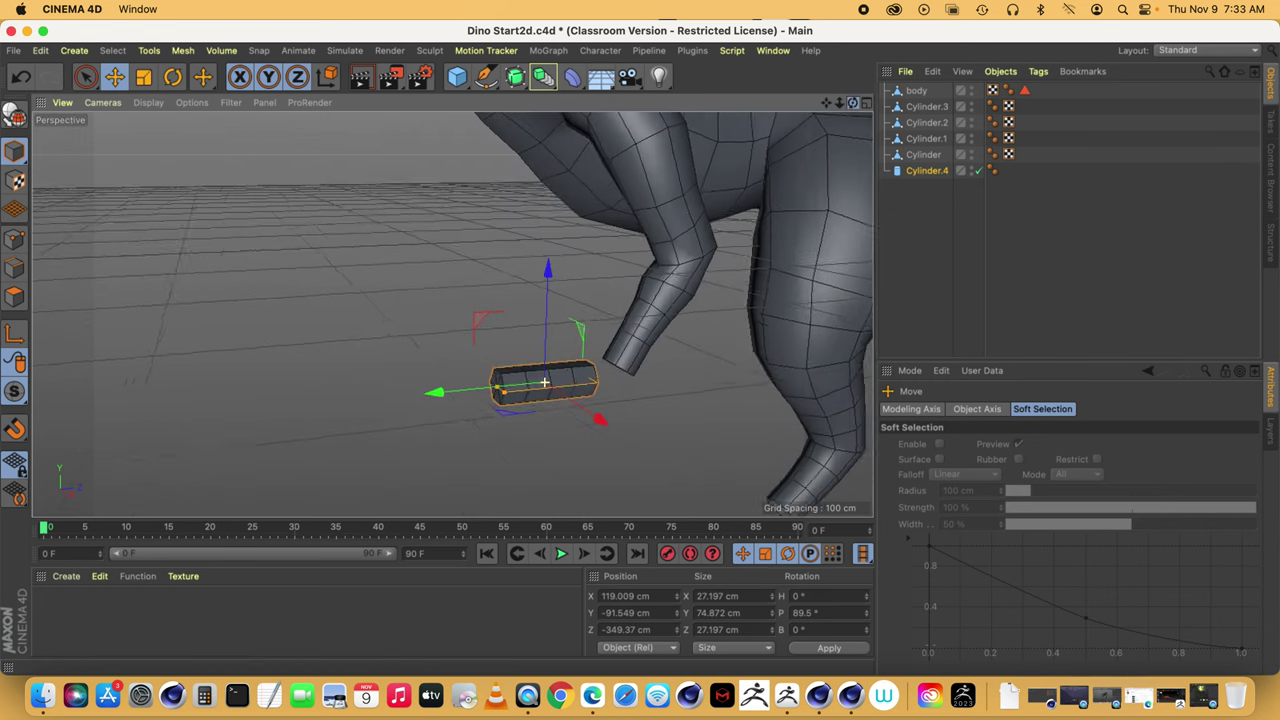
- Make Cylinder.4 editable and delete the end cap polygons facing the arm
{"action": "left_click_drag", "start_coordinate": [852, 103], "coordinate": [892, 108]}
{"action": "left_click_drag", "start_coordinate": [544, 382], "coordinate": [544, 382], "text": "alt"}
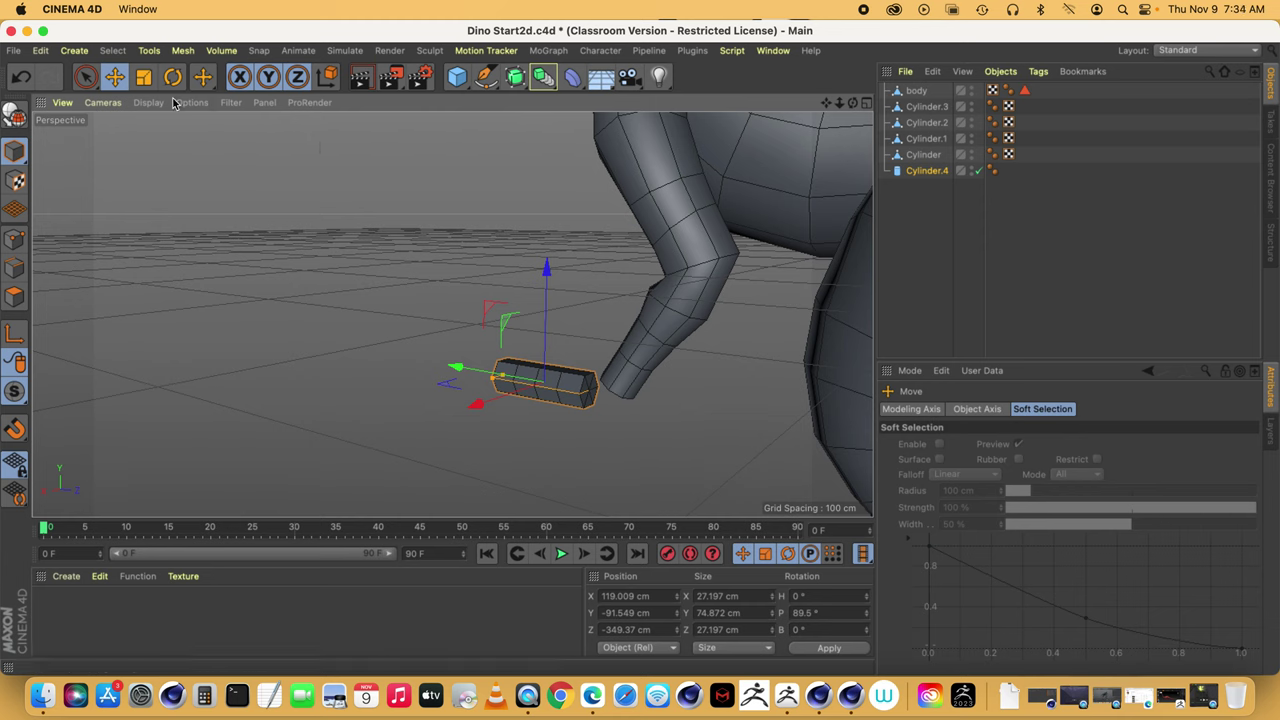
{"action": "left_click", "coordinate": [15, 115]}
{"action": "left_click_drag", "start_coordinate": [839, 104], "coordinate": [452, 314]}
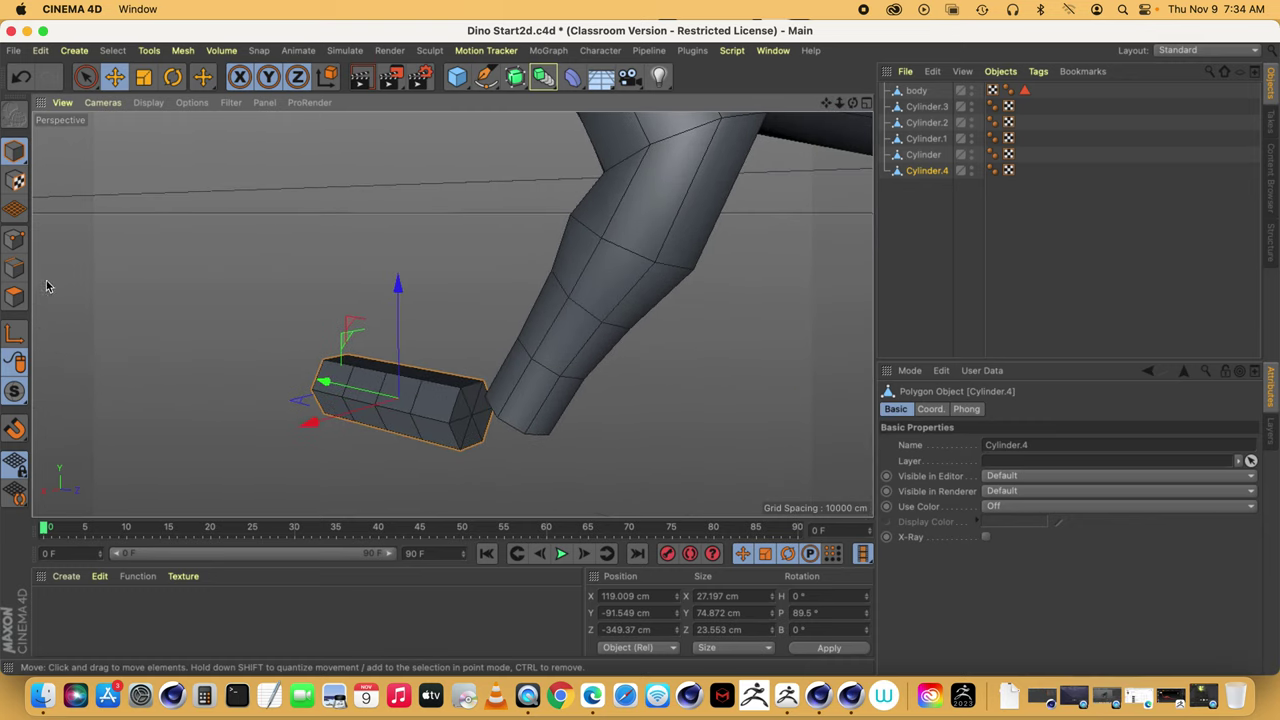
{"action": "left_click", "coordinate": [14, 296]}
{"action": "left_click", "coordinate": [85, 76]}
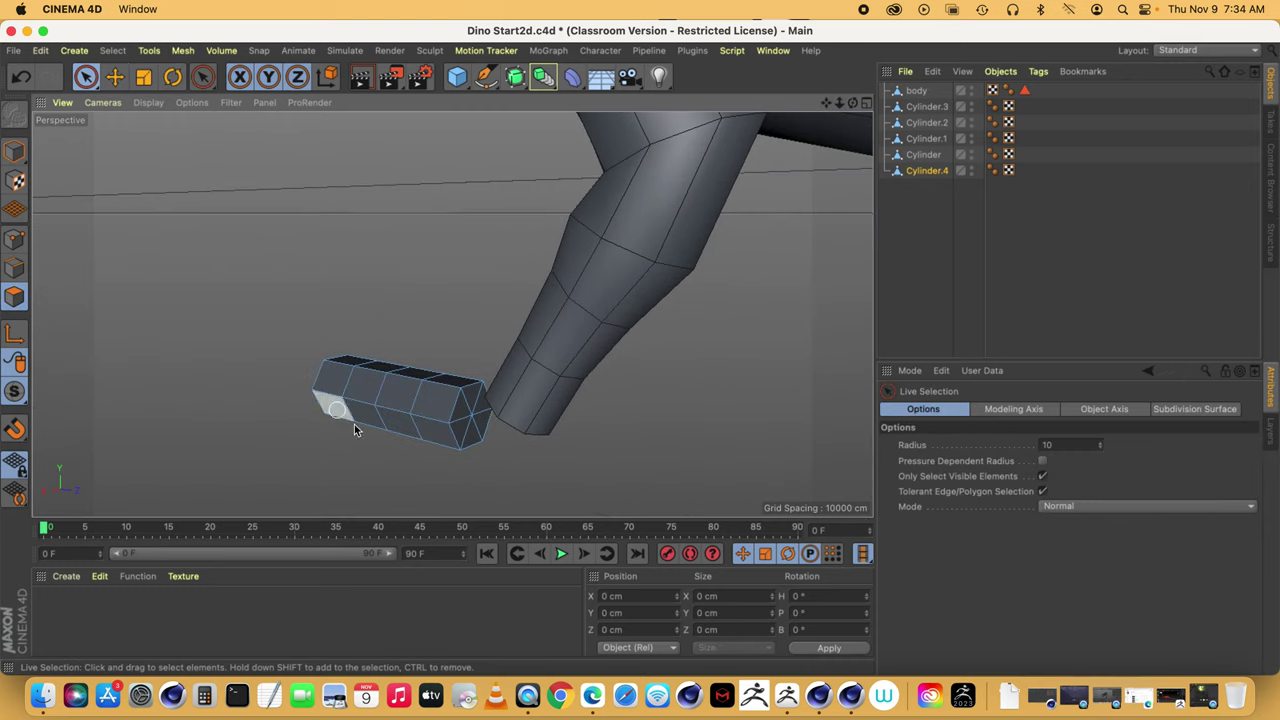
{"action": "left_click", "coordinate": [471, 428]}
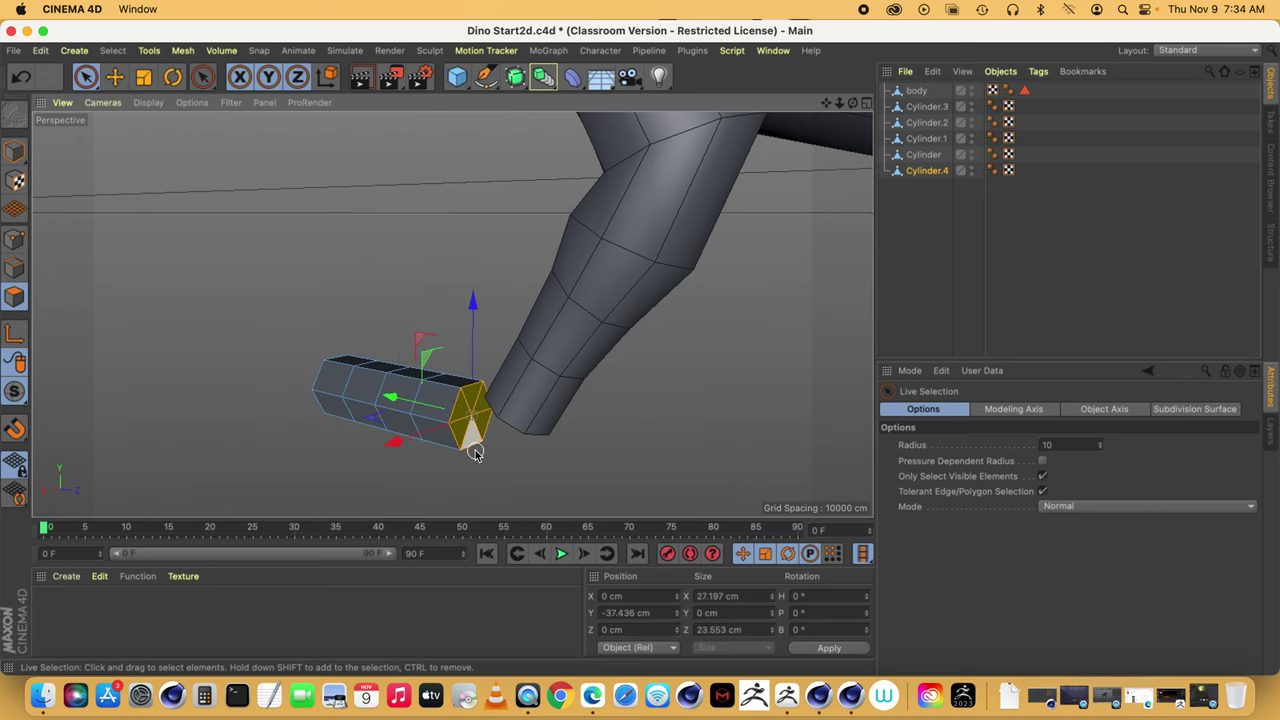
{"action": "key", "text": "Delete"}
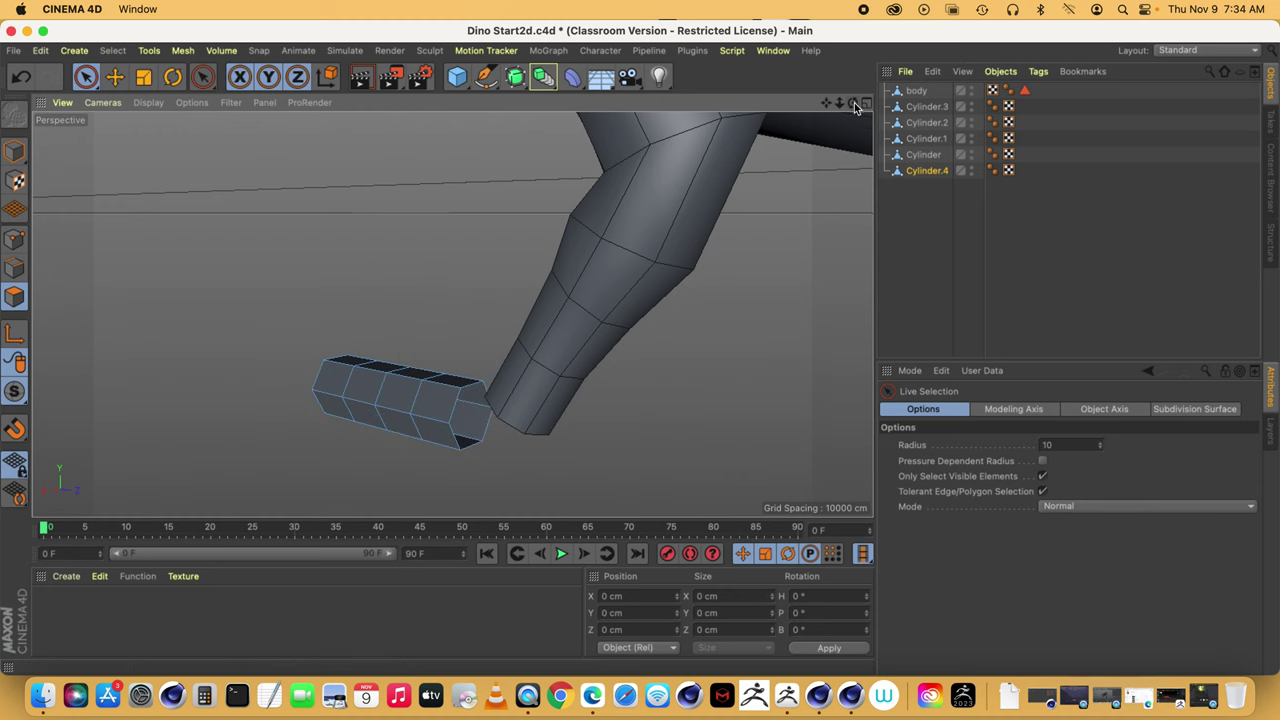
- Select all polygons of the remaining end cap on Cylinder.4 and inset them by about 1.8 cm with Extrude Inner
{"action": "left_click_drag", "start_coordinate": [853, 104], "coordinate": [406, 425]}
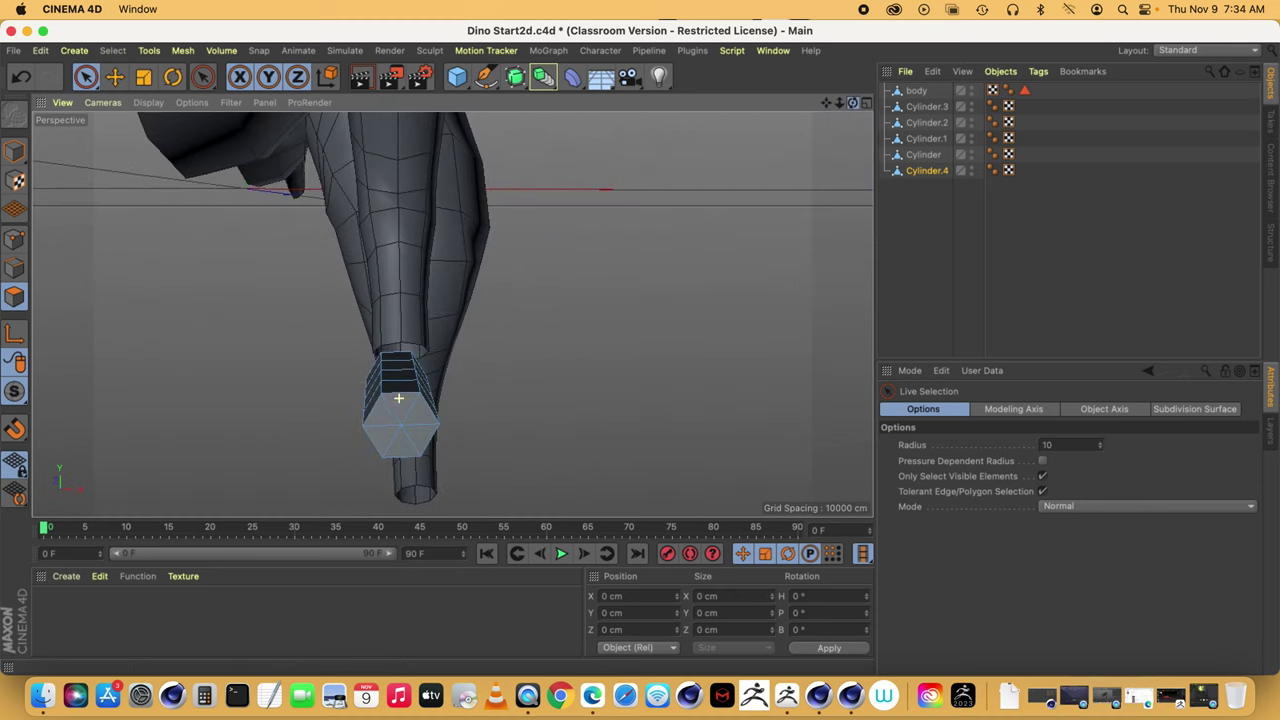
{"action": "left_click", "coordinate": [406, 425]}
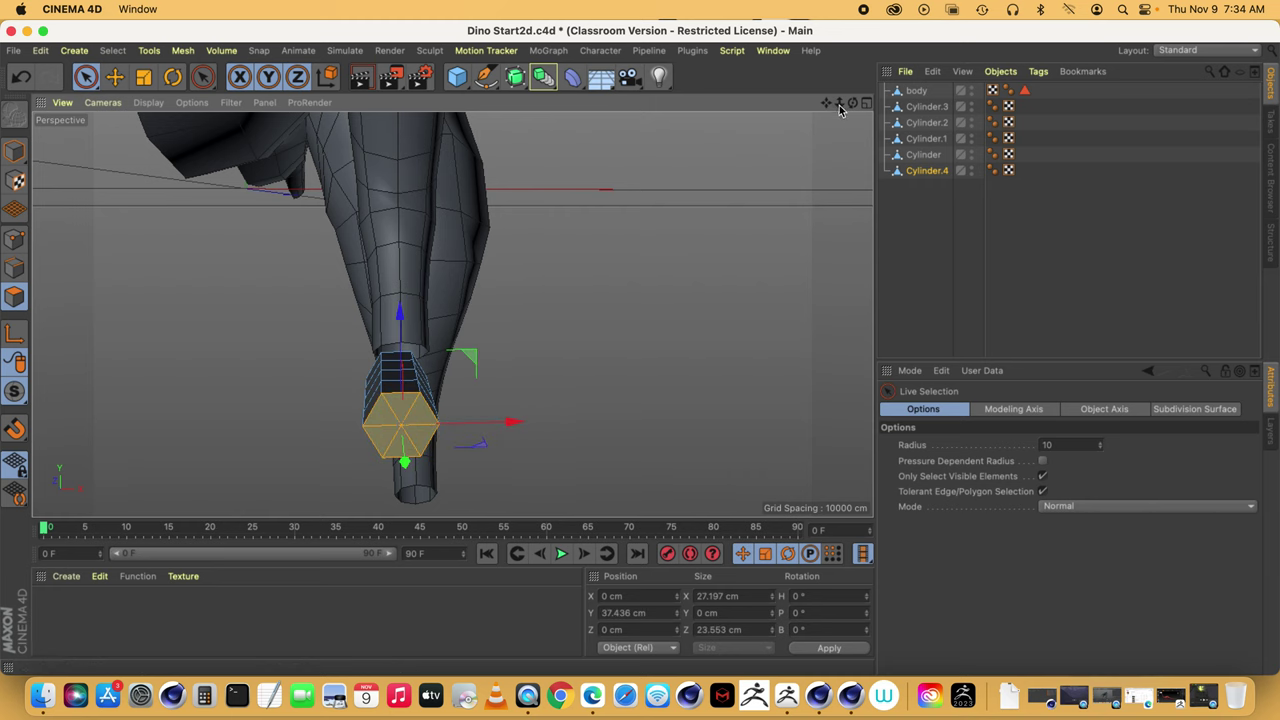
{"action": "left_click_drag", "start_coordinate": [839, 106], "coordinate": [750, 107]}
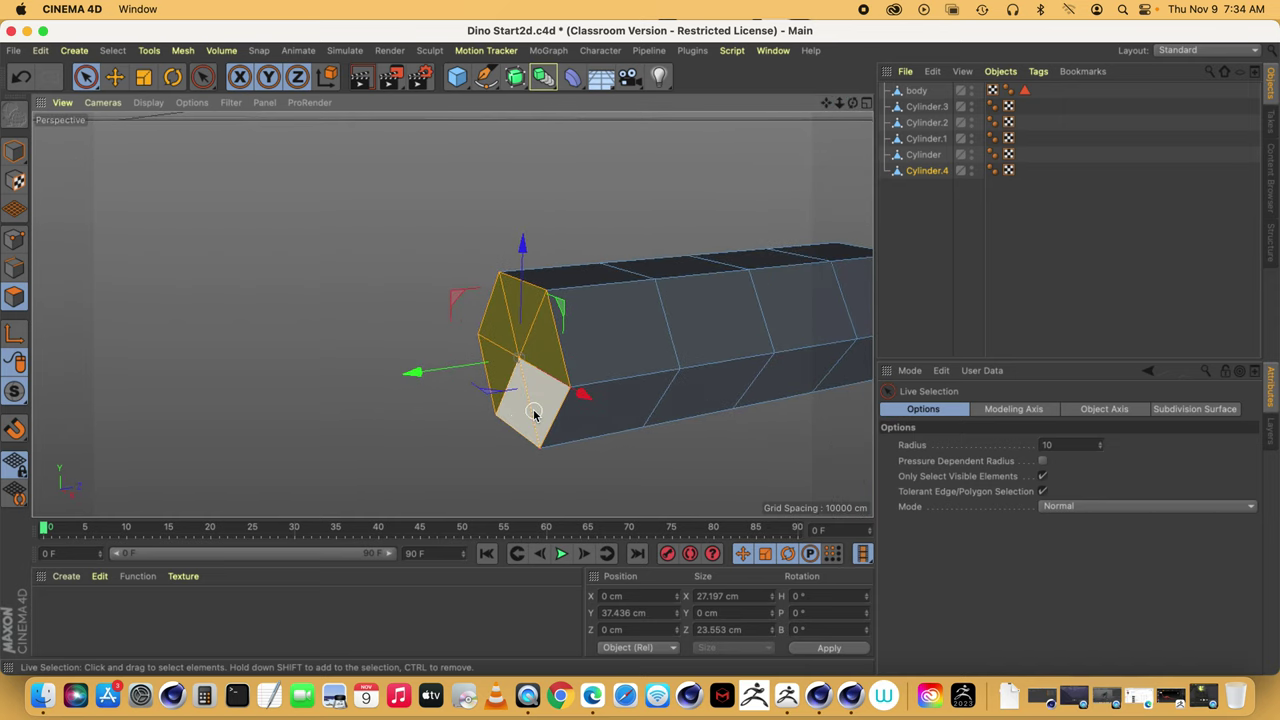
{"action": "scroll", "coordinate": [534, 413], "scroll_direction": "down", "scroll_amount": 2}
{"action": "right_click", "coordinate": [528, 411]}
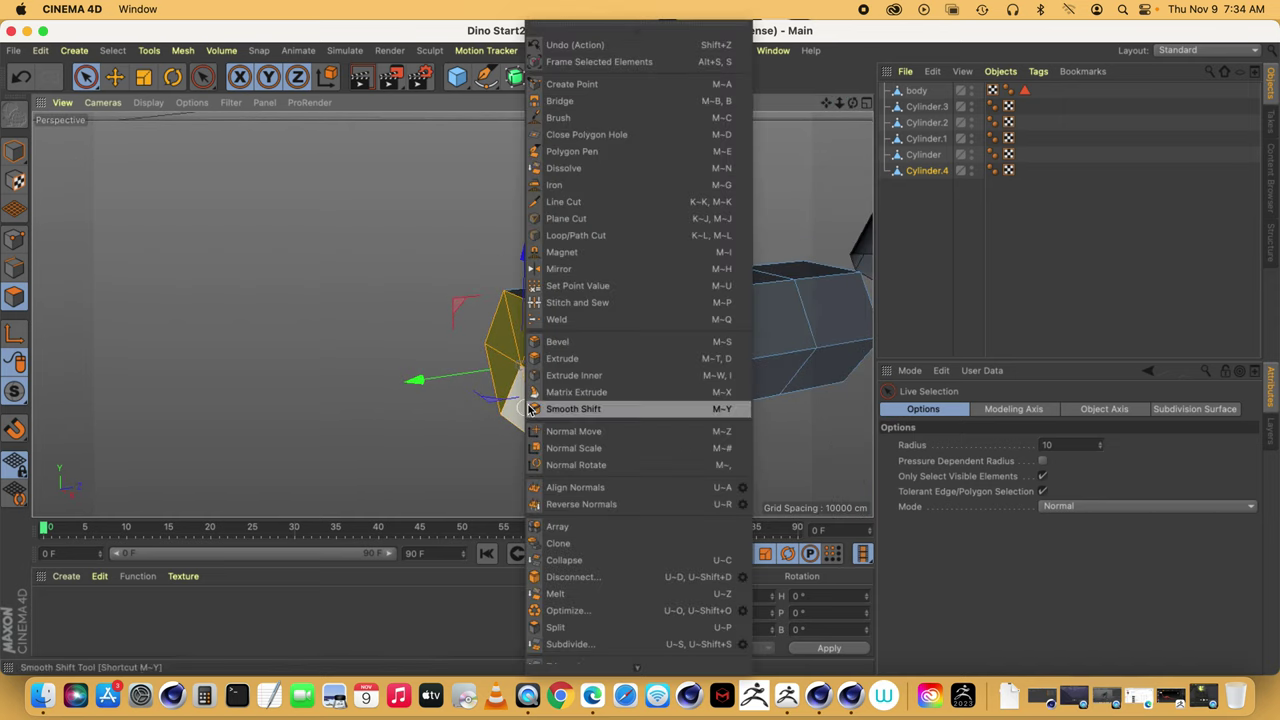
{"action": "left_click", "coordinate": [186, 48]}
{"action": "left_click", "coordinate": [183, 51]}
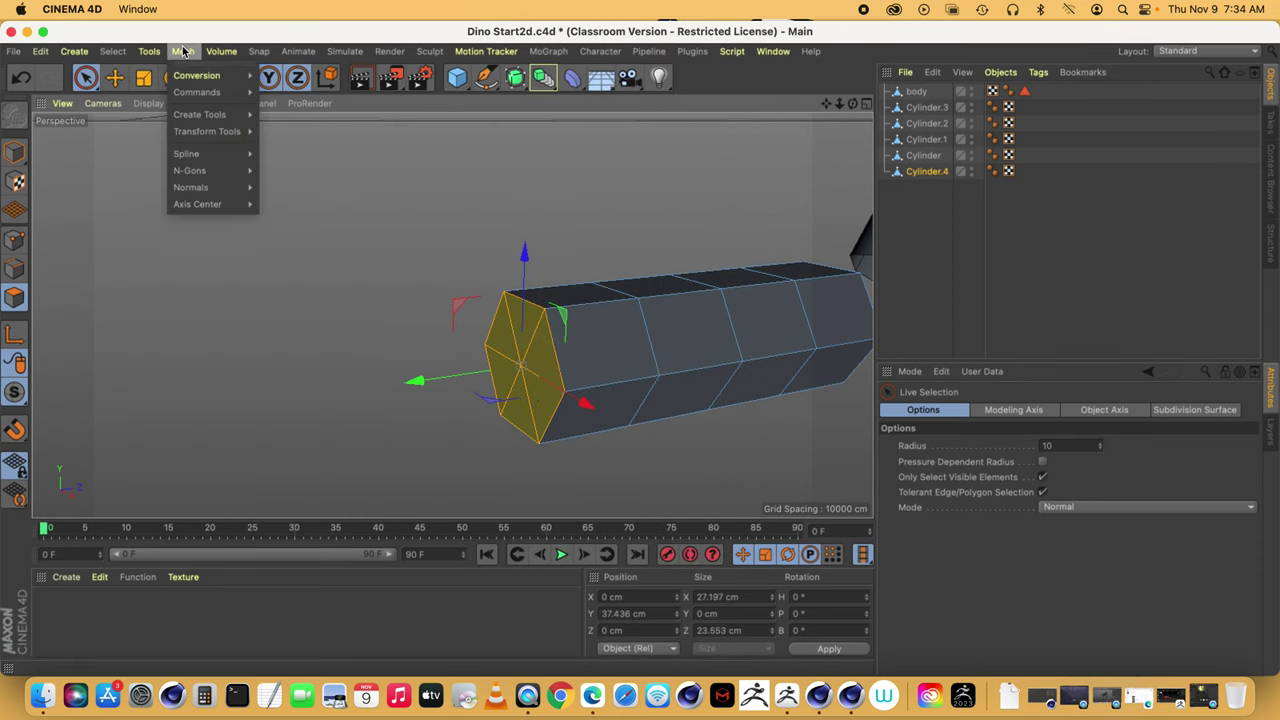
{"action": "mouse_move", "coordinate": [182, 97]}
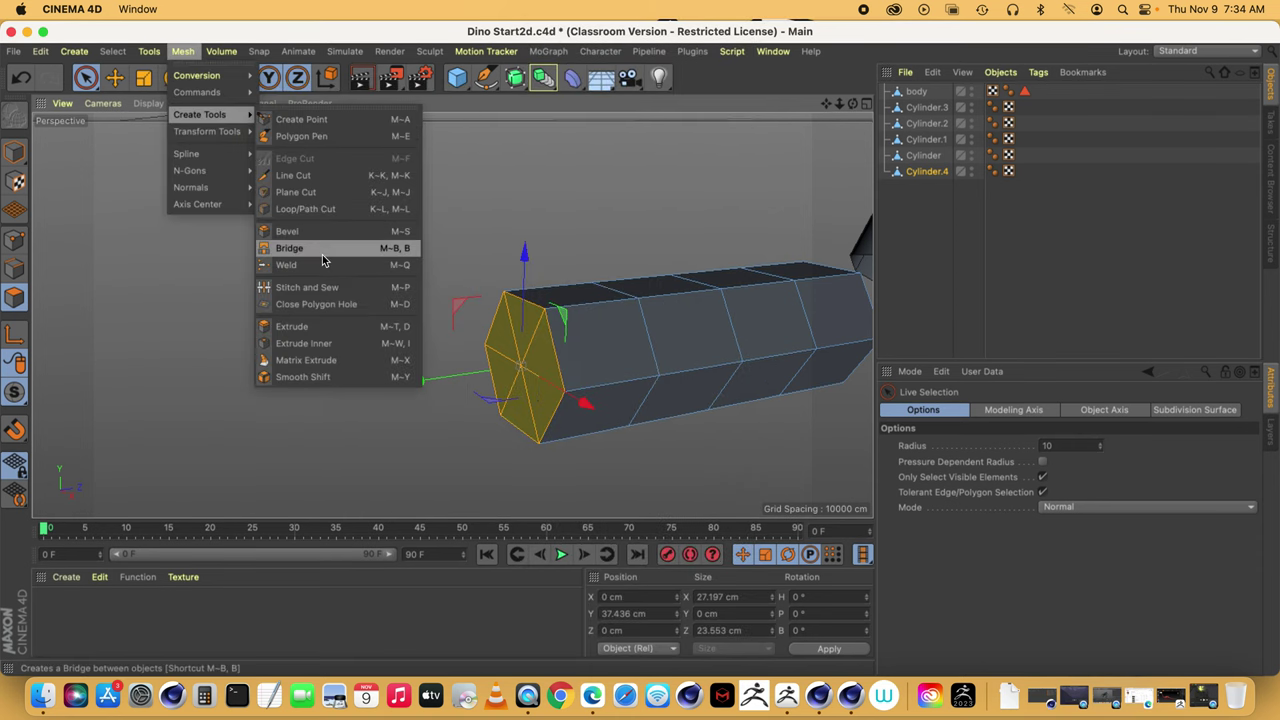
{"action": "left_click", "coordinate": [311, 343]}
{"action": "key", "text": "i"}
{"action": "left_click_drag", "start_coordinate": [528, 395], "coordinate": [526, 402]}
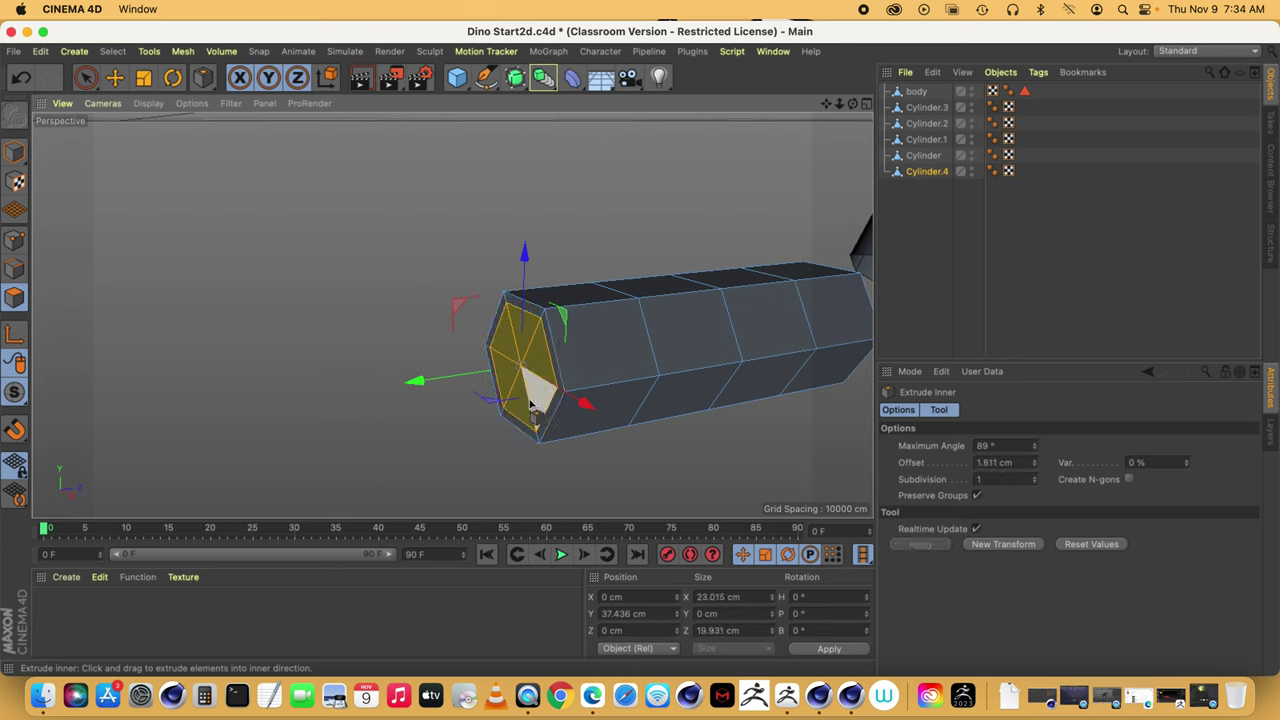
- Form a recessed rim: move the inset cap out to Y 39.7 cm, inset it about 2.4 cm and push it back to 37.5 cm
{"action": "left_click_drag", "start_coordinate": [414, 376], "coordinate": [400, 392]}
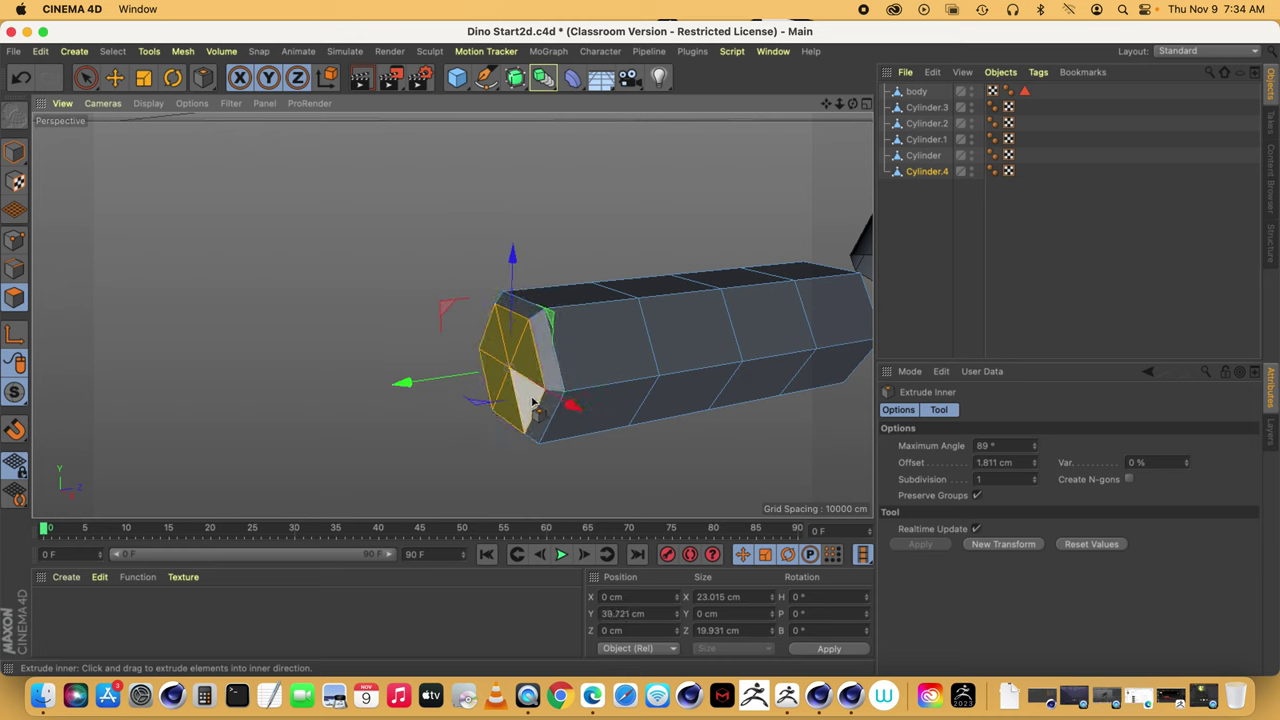
{"action": "left_click_drag", "start_coordinate": [533, 402], "coordinate": [518, 396]}
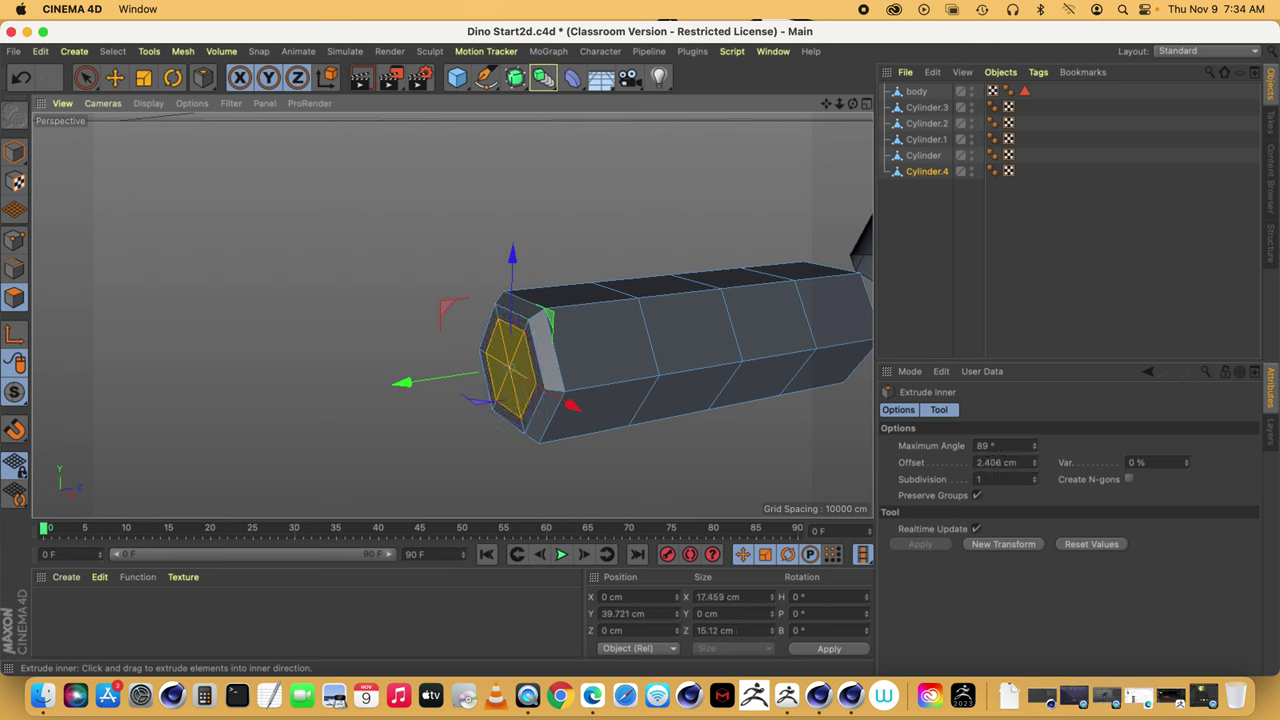
{"action": "left_click_drag", "start_coordinate": [421, 394], "coordinate": [420, 392]}
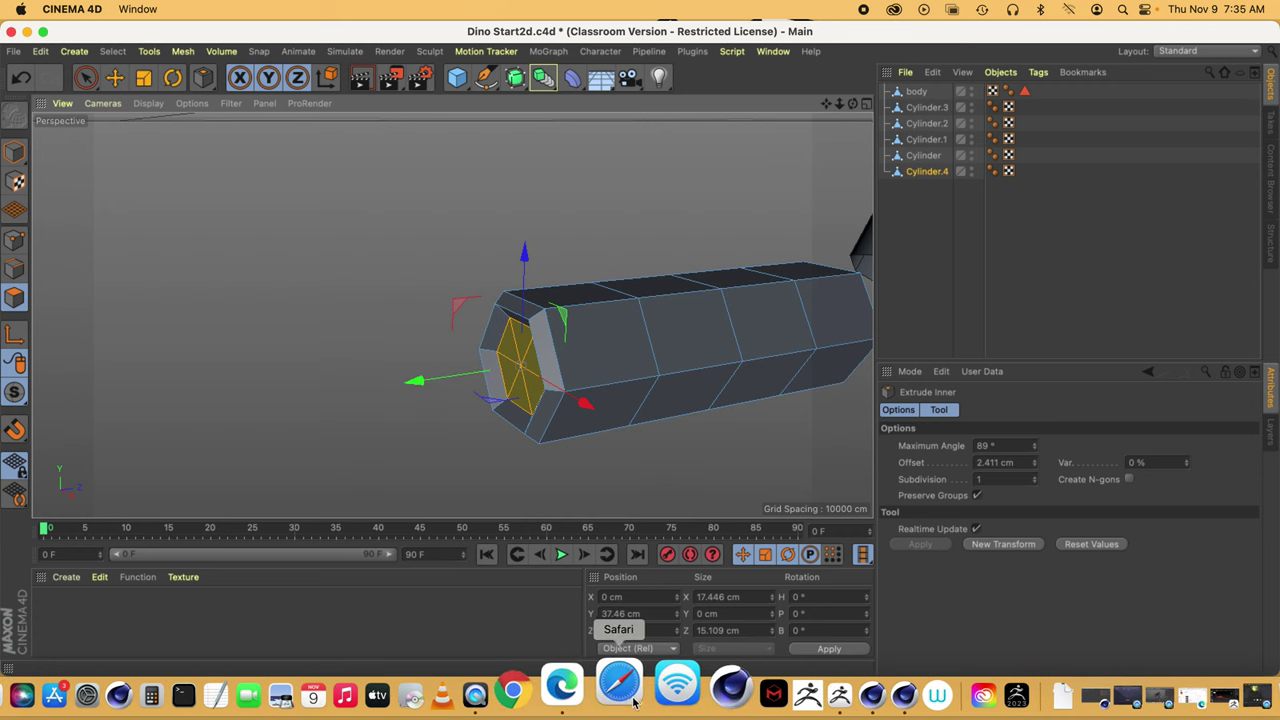
- Switch to Microsoft Edge and search the web for "raptor claw" in a new tab
{"action": "left_click", "coordinate": [598, 697]}
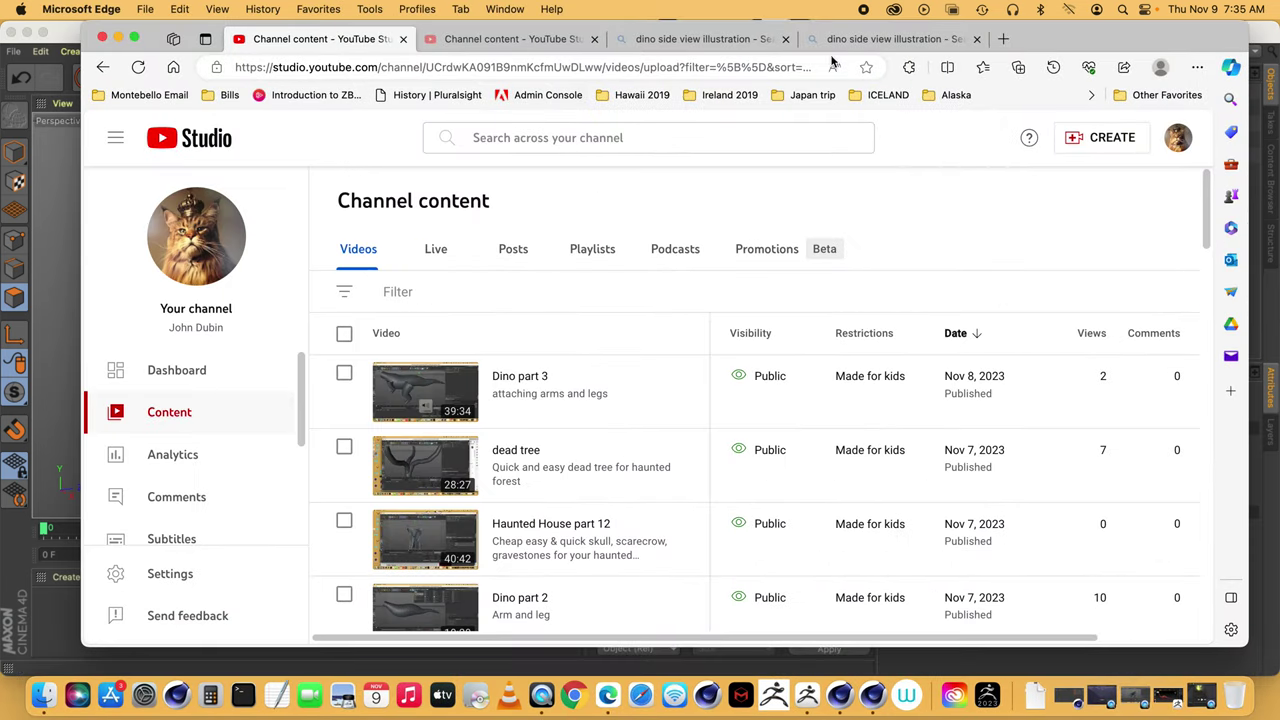
{"action": "left_click", "coordinate": [1003, 38]}
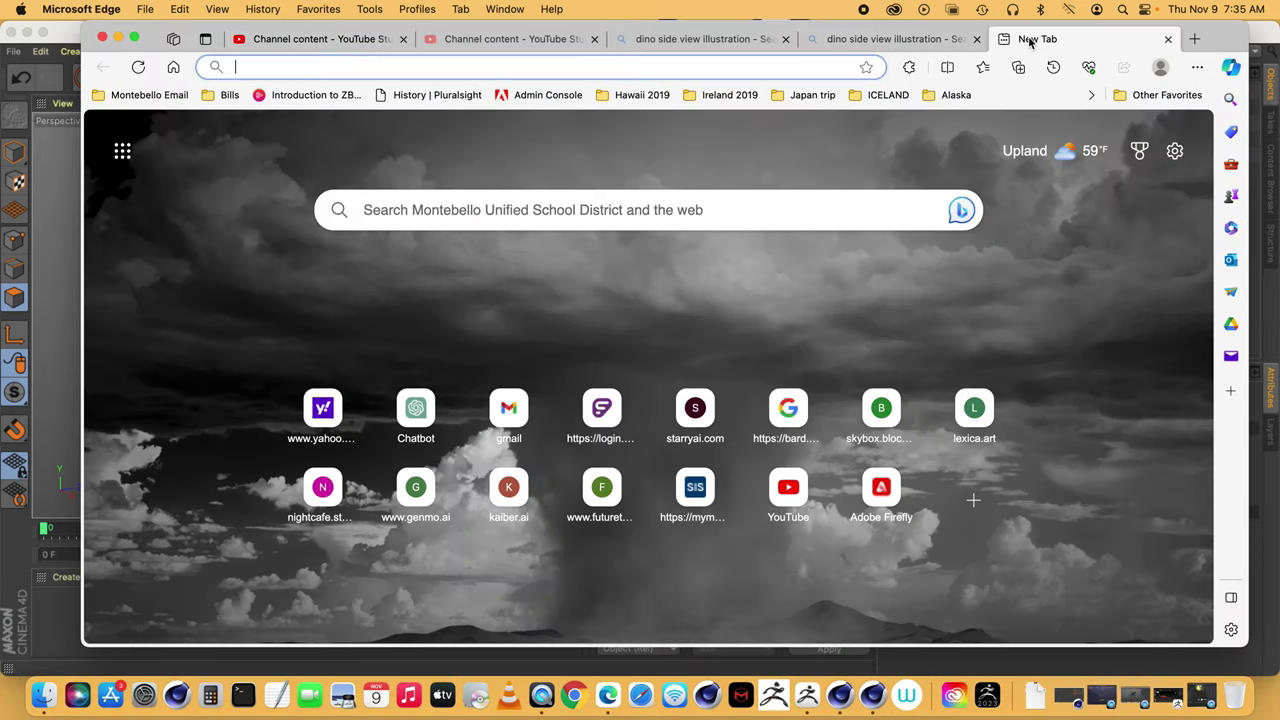
{"action": "type", "text": "ra"}
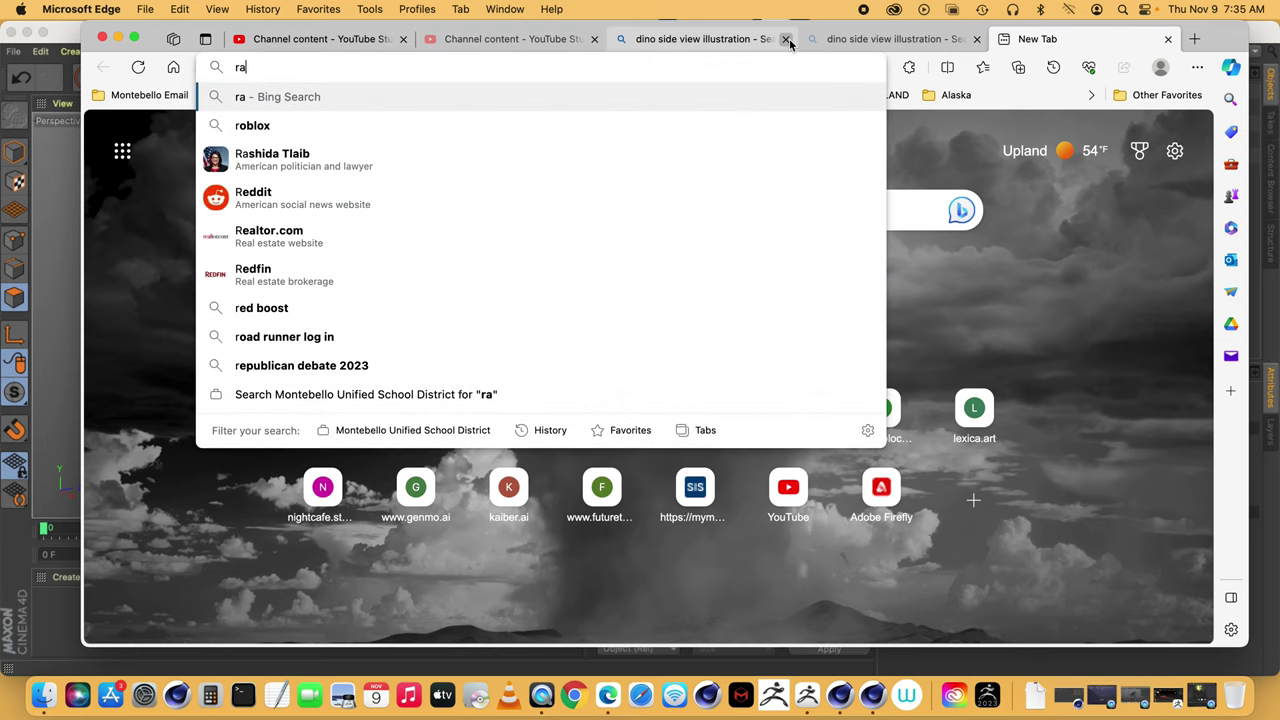
{"action": "type", "text": "ptor claw"}
{"action": "key", "text": "Return"}
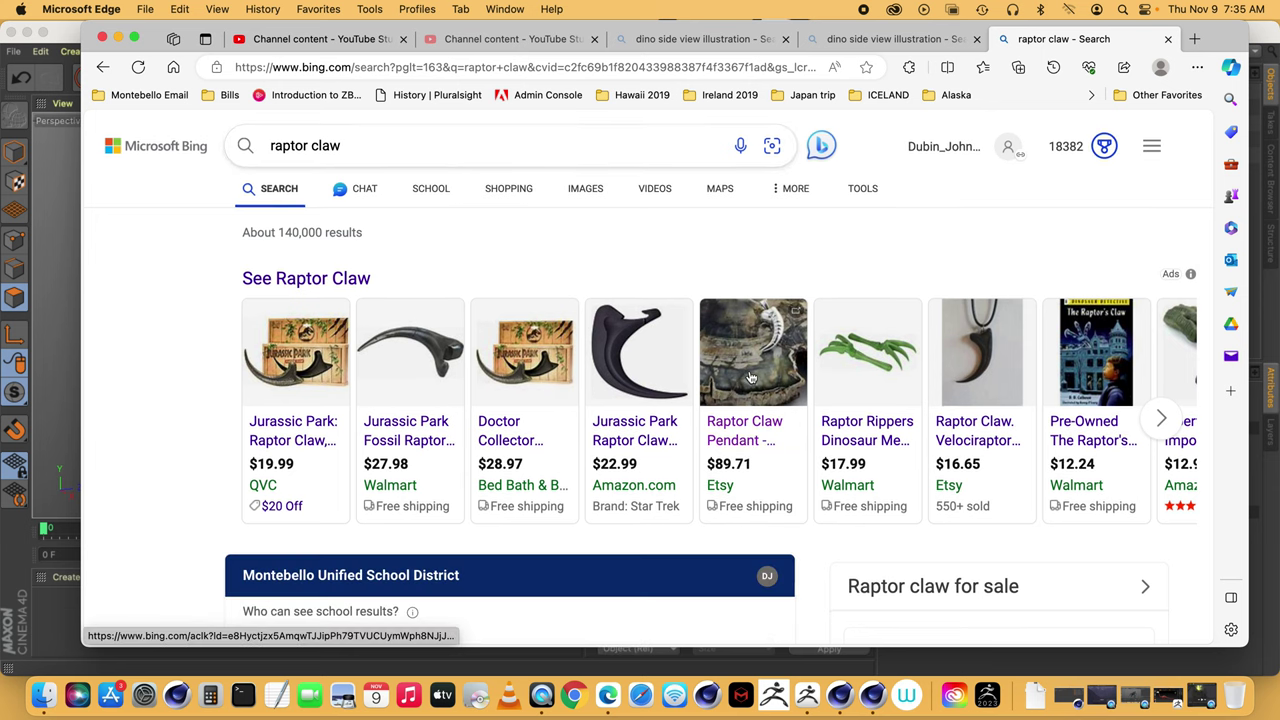
- Examine the raptor claw image results for claw shapes and dismiss the location access request
{"action": "scroll", "coordinate": [751, 377], "scroll_direction": "down", "scroll_amount": 10}
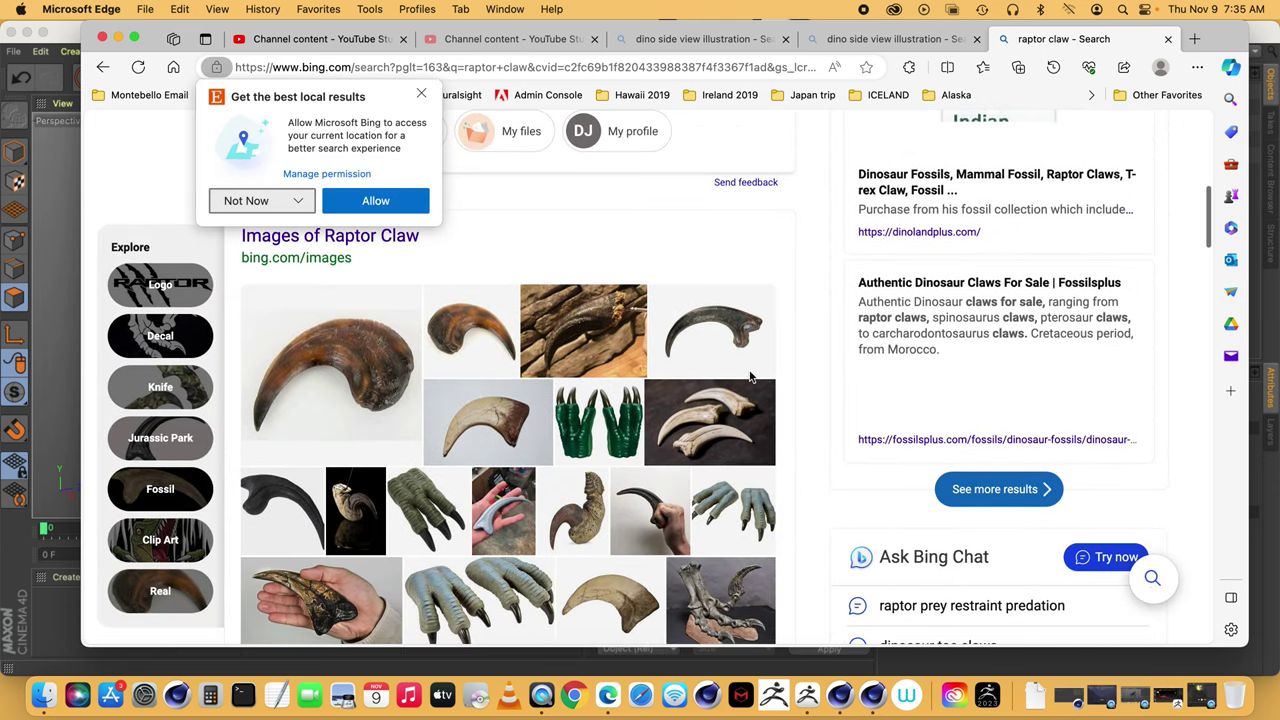
{"action": "scroll", "coordinate": [751, 377], "scroll_direction": "down", "scroll_amount": 3}
{"action": "mouse_move", "coordinate": [460, 478]}
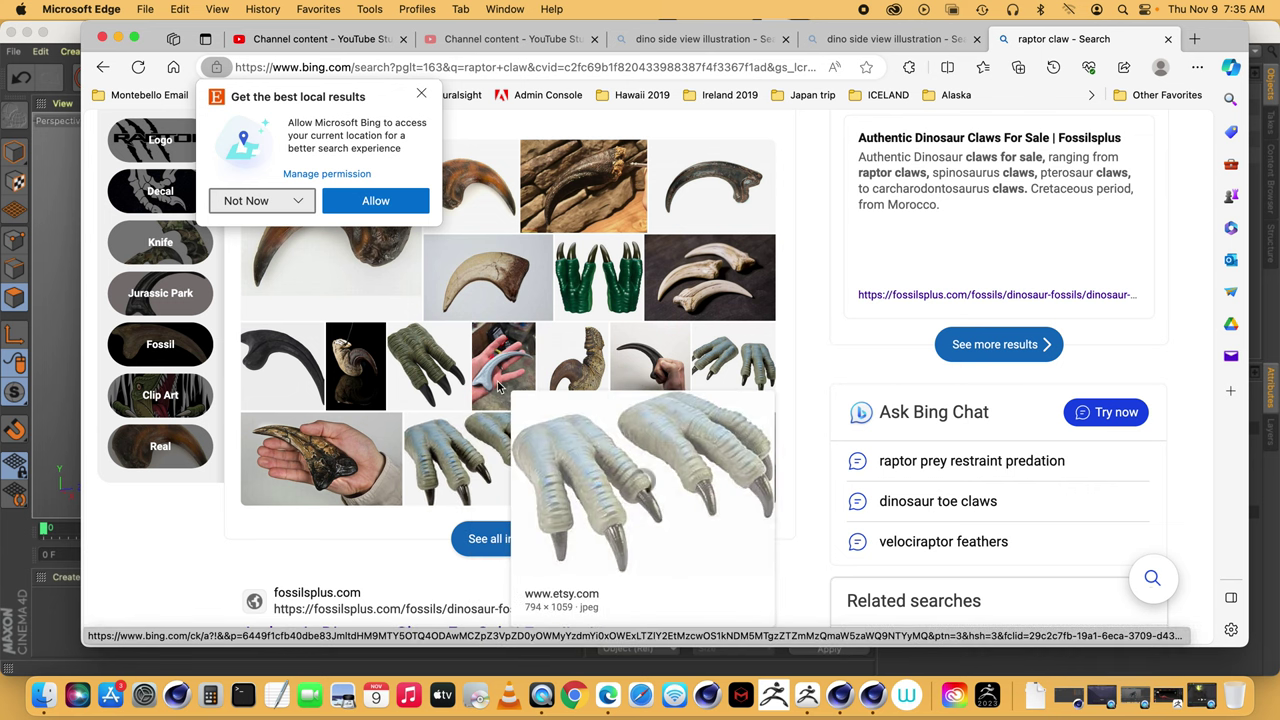
{"action": "mouse_move", "coordinate": [446, 376]}
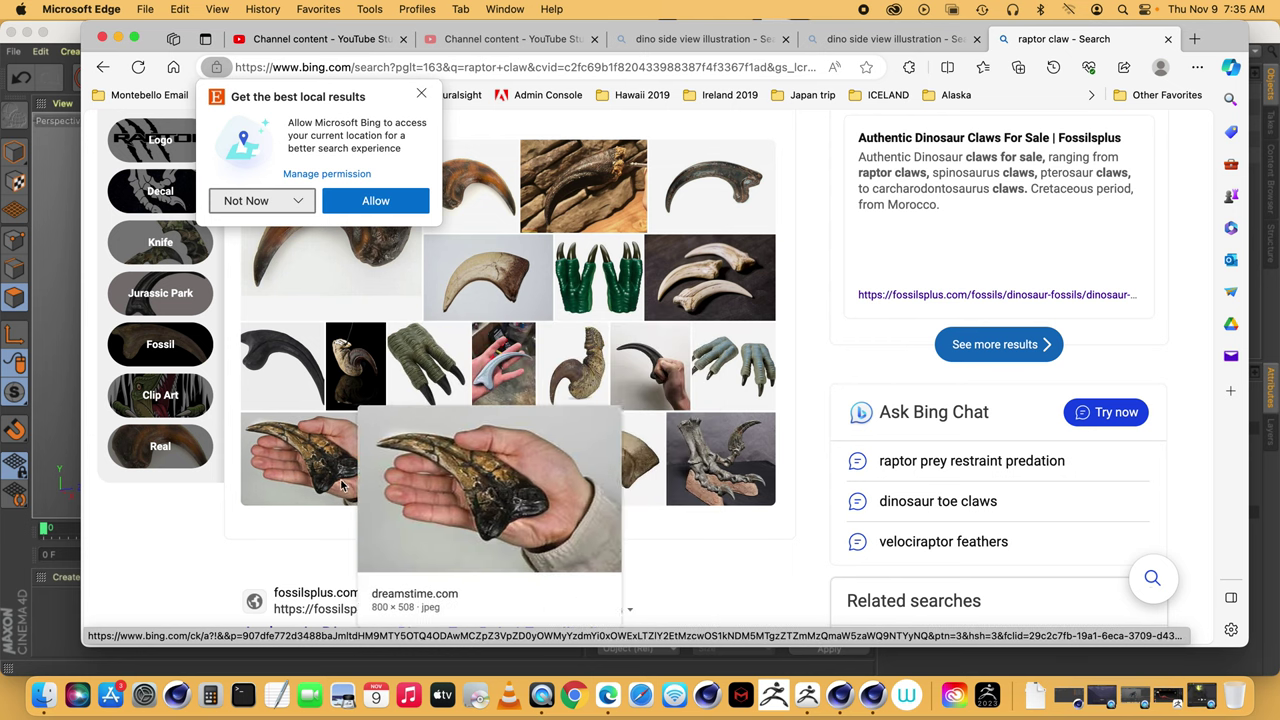
{"action": "scroll", "coordinate": [300, 232], "scroll_direction": "up", "scroll_amount": 5}
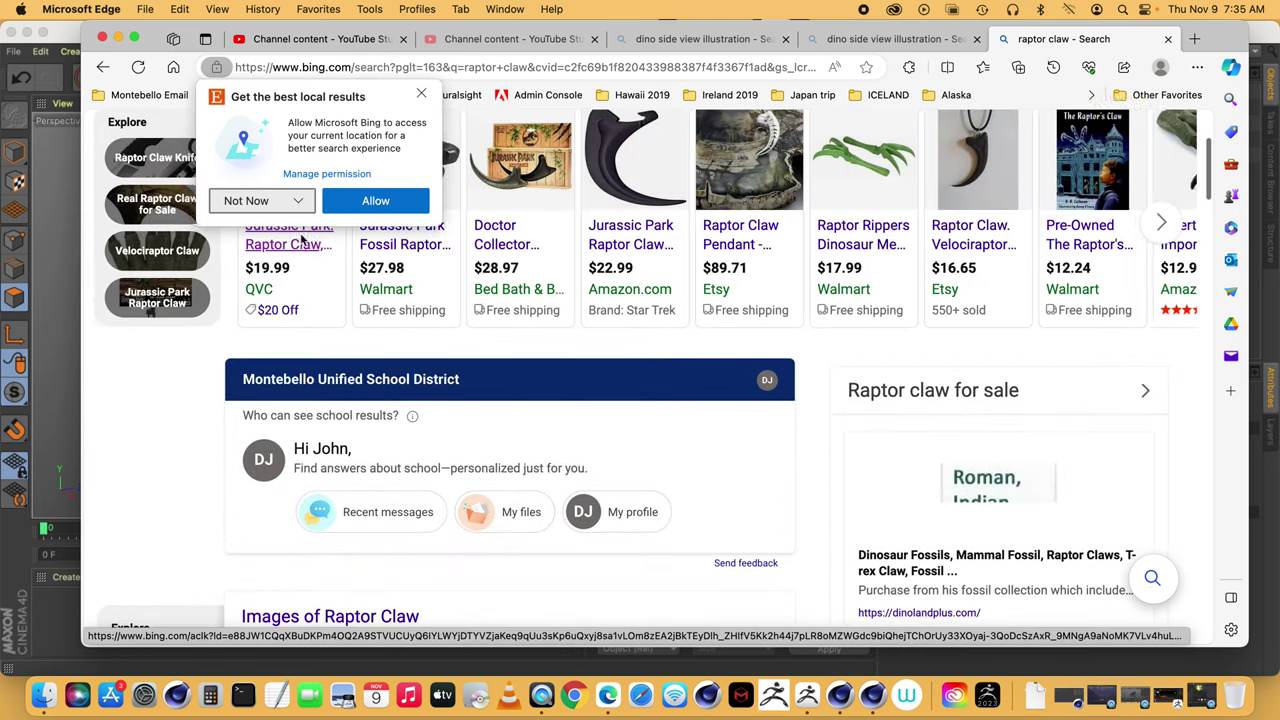
{"action": "scroll", "coordinate": [415, 525], "scroll_direction": "up", "scroll_amount": 5}
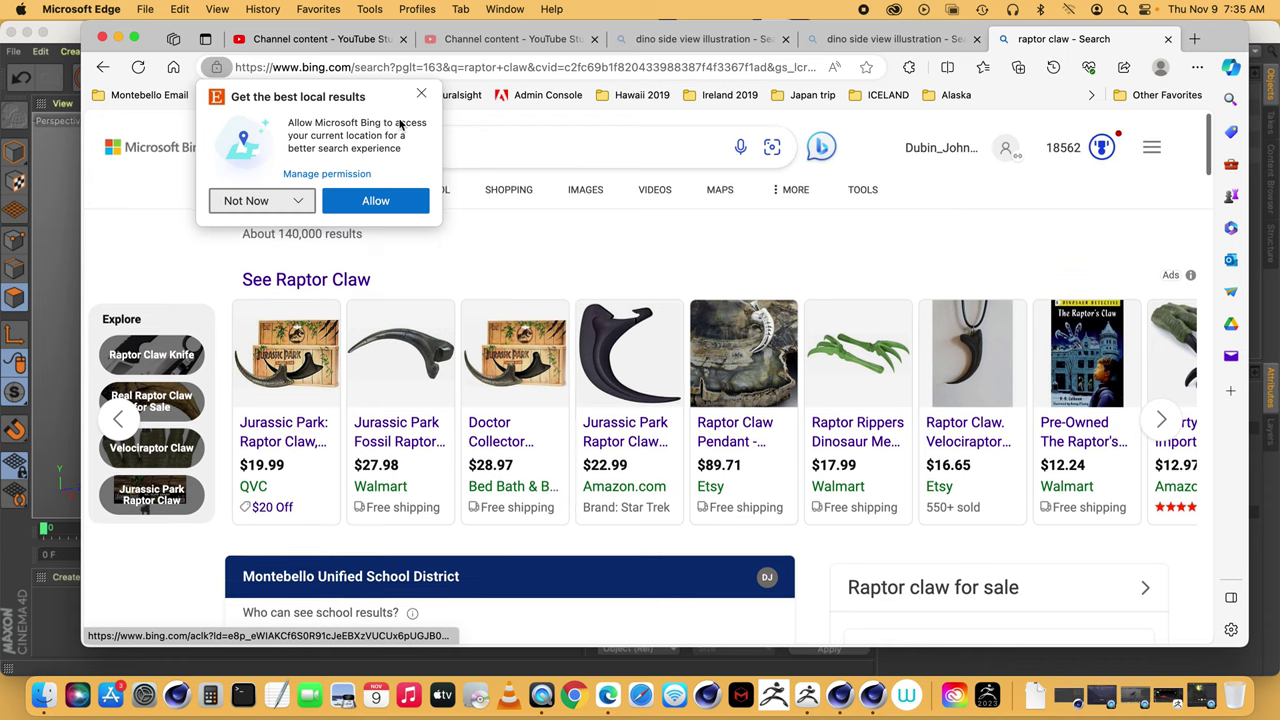
{"action": "left_click", "coordinate": [421, 94]}
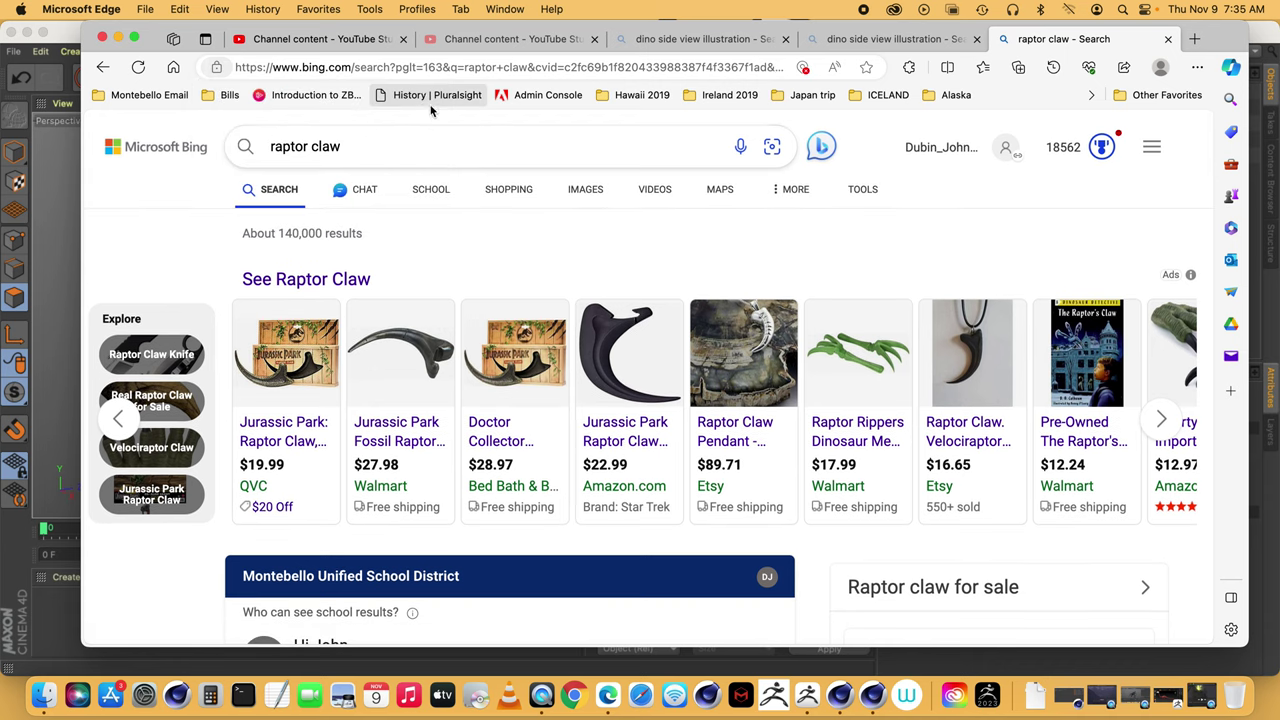
- Change the search to "eagle claw" and show the image results
{"action": "double_click", "coordinate": [305, 147]}
{"action": "type", "text": "eagle"}
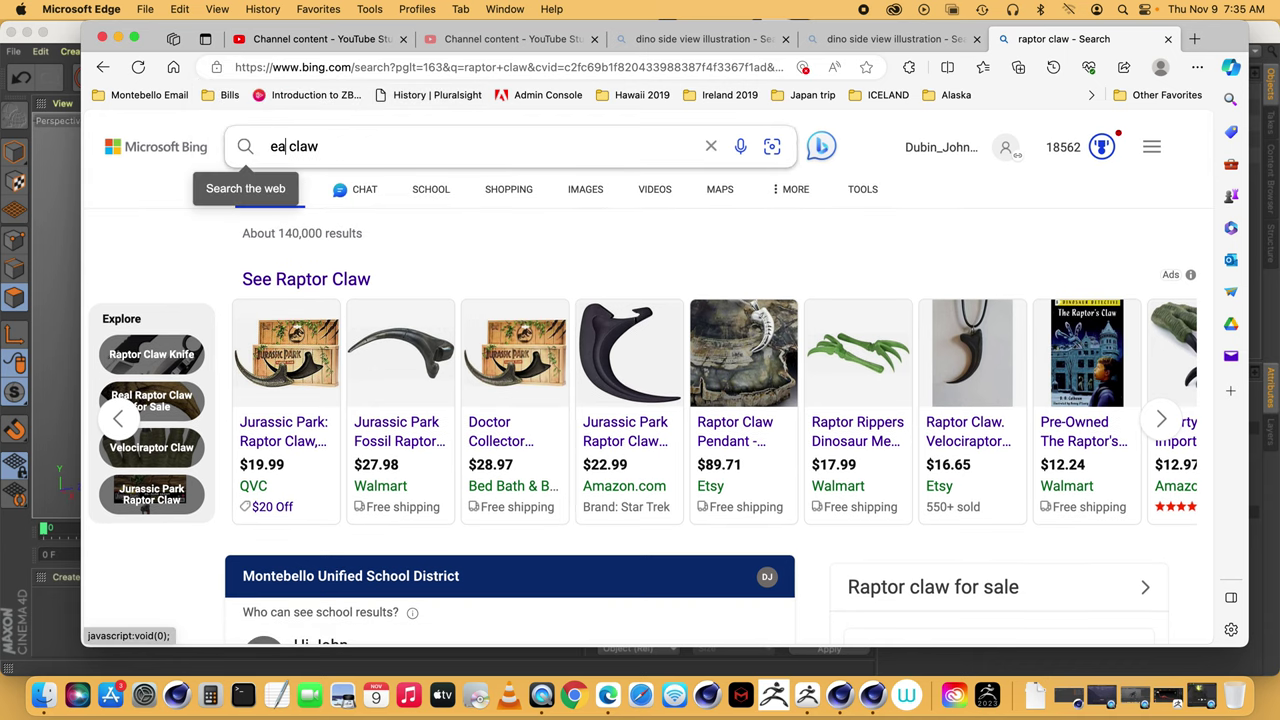
{"action": "key", "text": "Return"}
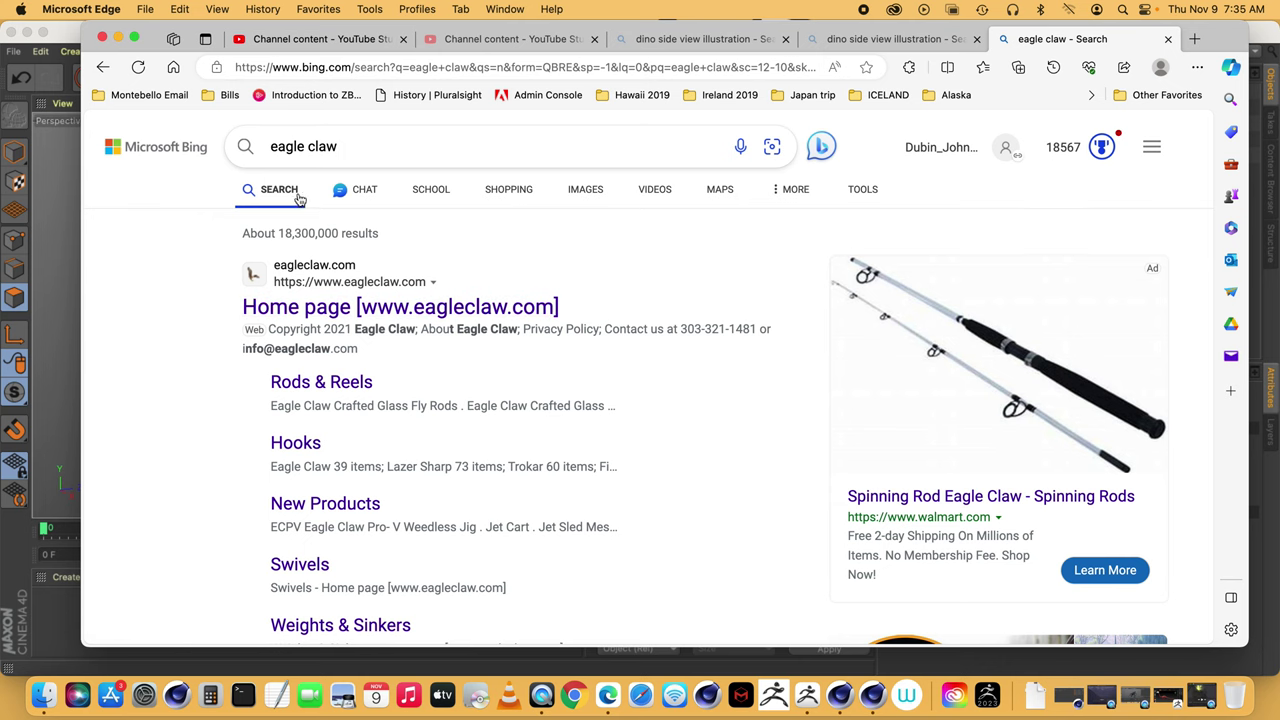
{"action": "left_click", "coordinate": [584, 190]}
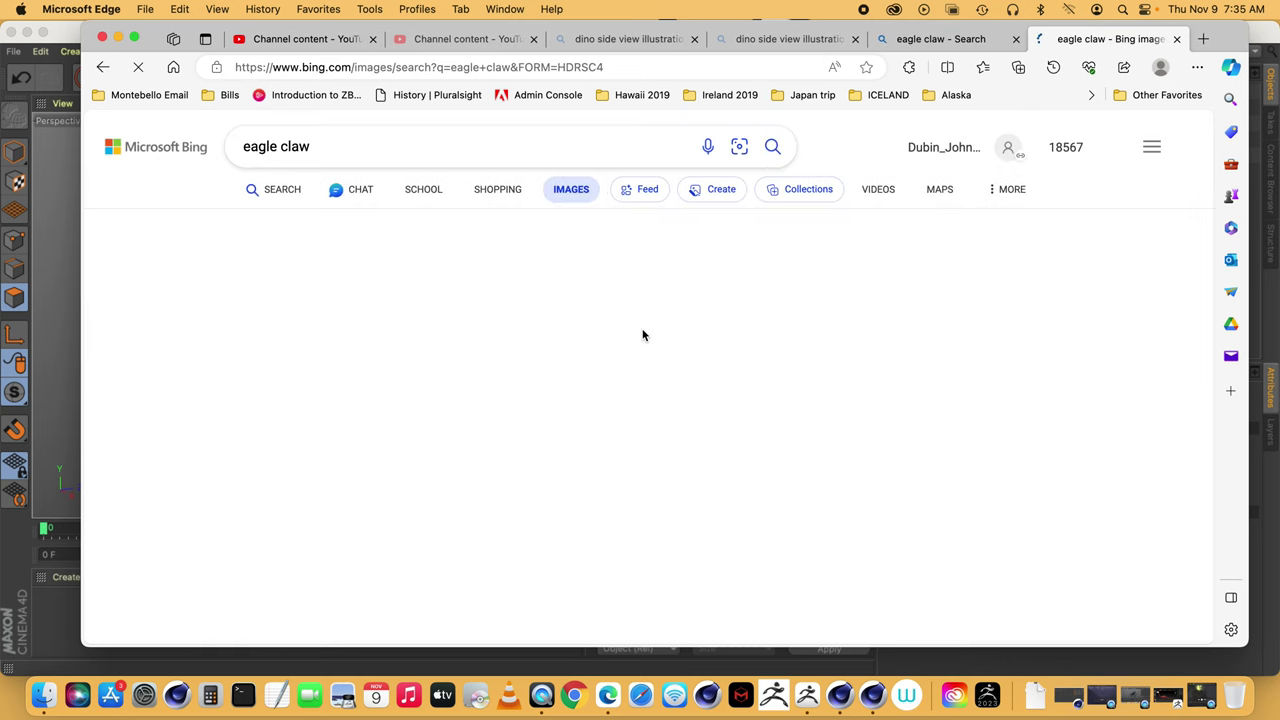
- Examine how the talons grow out of the toes in the eagle claw photos, then minimize the browser to return to Cinema 4D
{"action": "scroll", "coordinate": [643, 336], "scroll_direction": "down", "scroll_amount": 10}
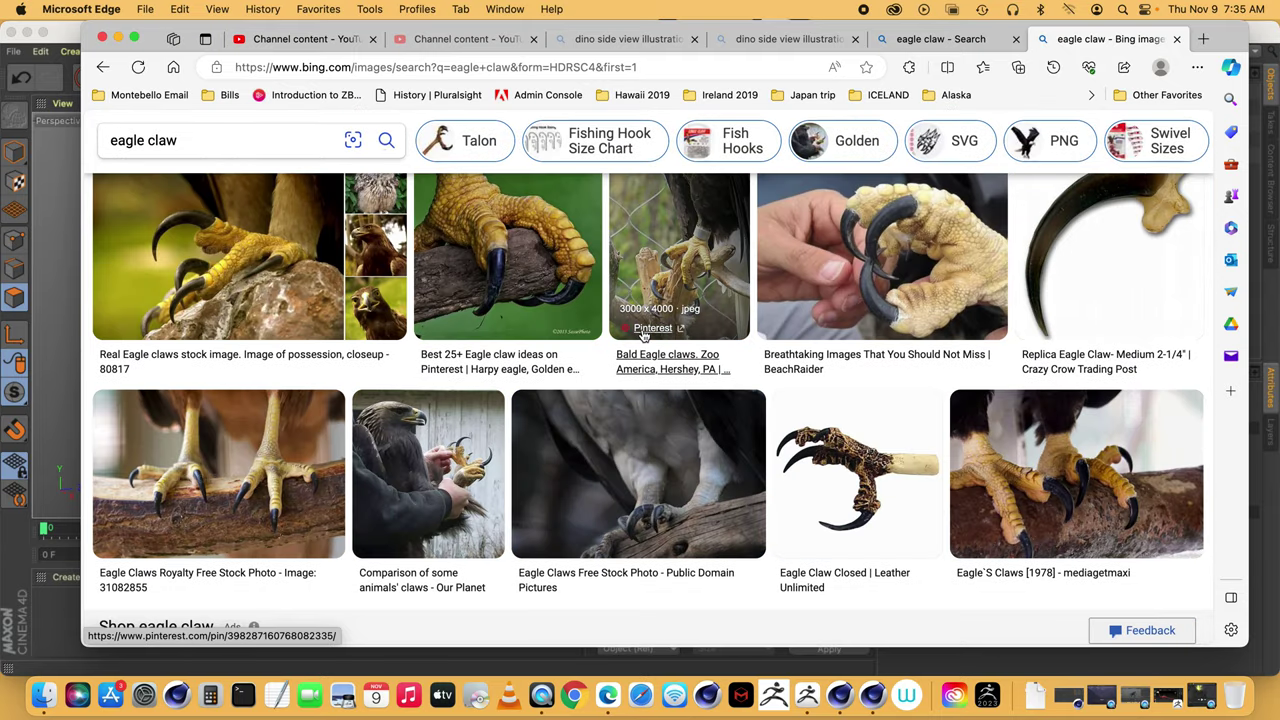
{"action": "scroll", "coordinate": [643, 336], "scroll_direction": "up", "scroll_amount": 1}
{"action": "scroll", "coordinate": [643, 336], "scroll_direction": "up", "scroll_amount": 1}
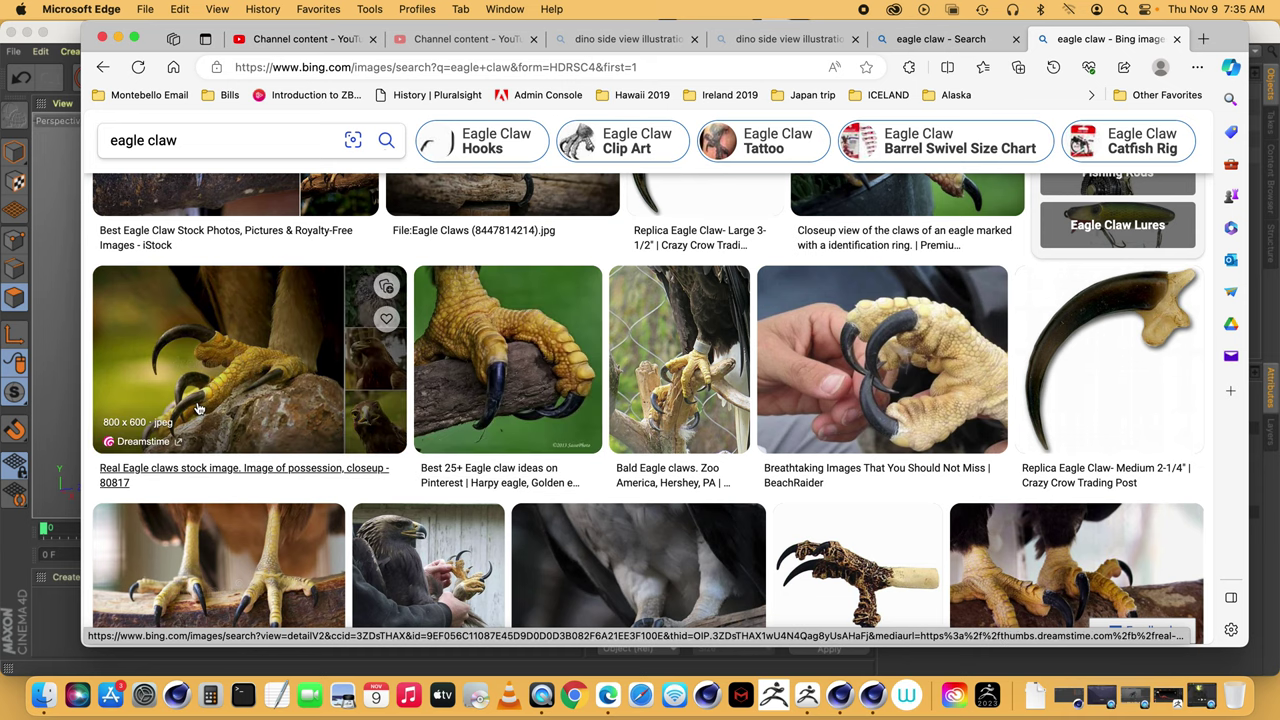
{"action": "scroll", "coordinate": [400, 405], "scroll_direction": "up", "scroll_amount": 1}
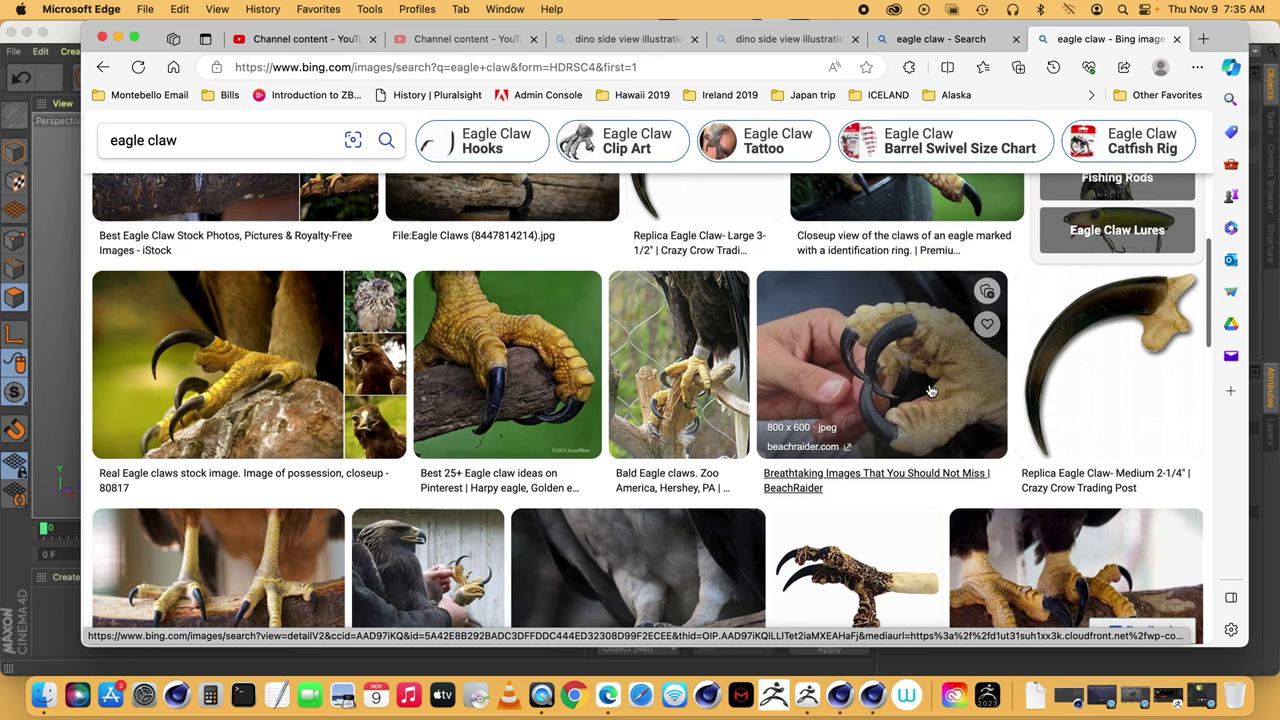
{"action": "scroll", "coordinate": [935, 395], "scroll_direction": "down", "scroll_amount": 3}
{"action": "scroll", "coordinate": [880, 460], "scroll_direction": "up", "scroll_amount": 5}
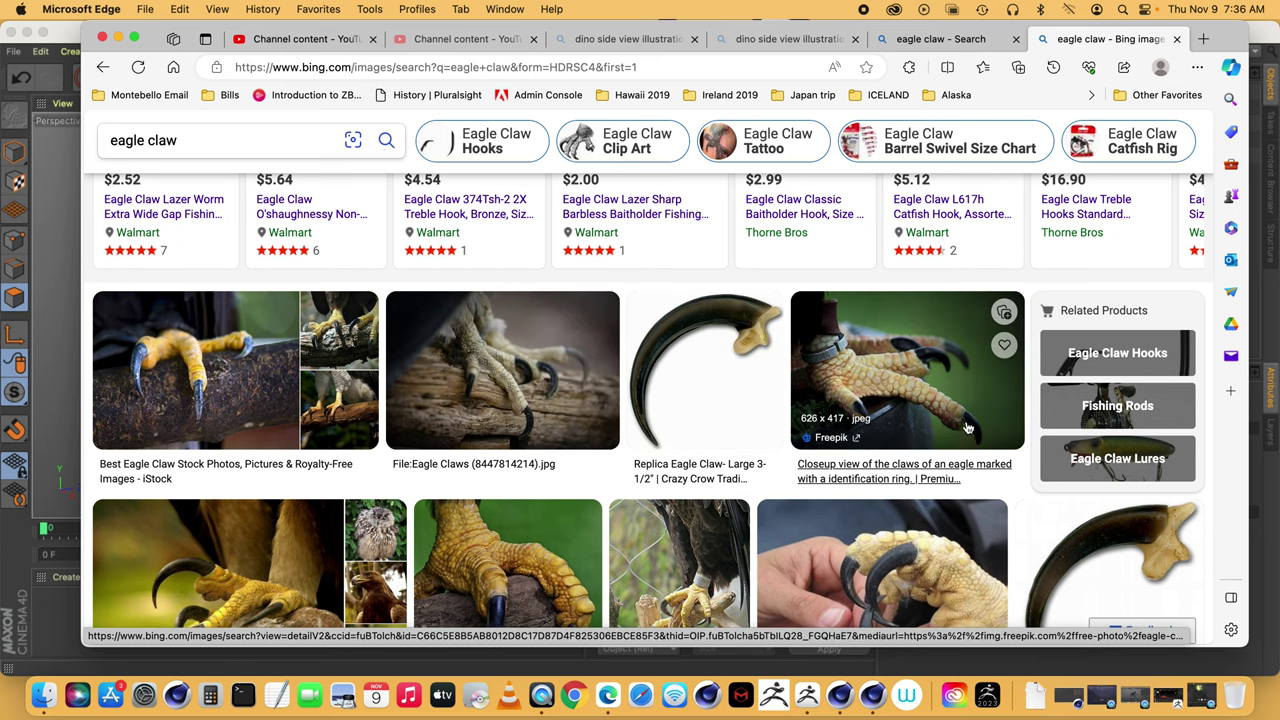
{"action": "left_click", "coordinate": [117, 39]}
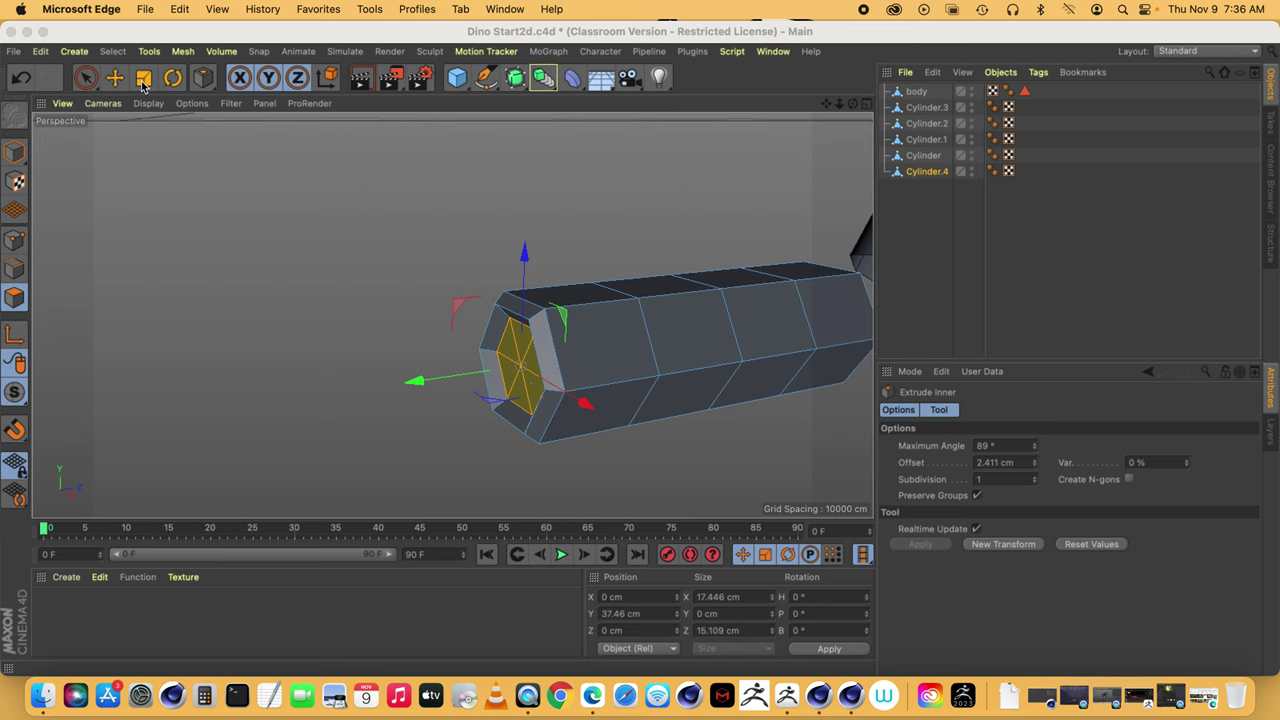
- Inset the selected faces on the finger's end by about 0.44 cm with Extrude Inner
{"action": "left_click", "coordinate": [212, 52]}
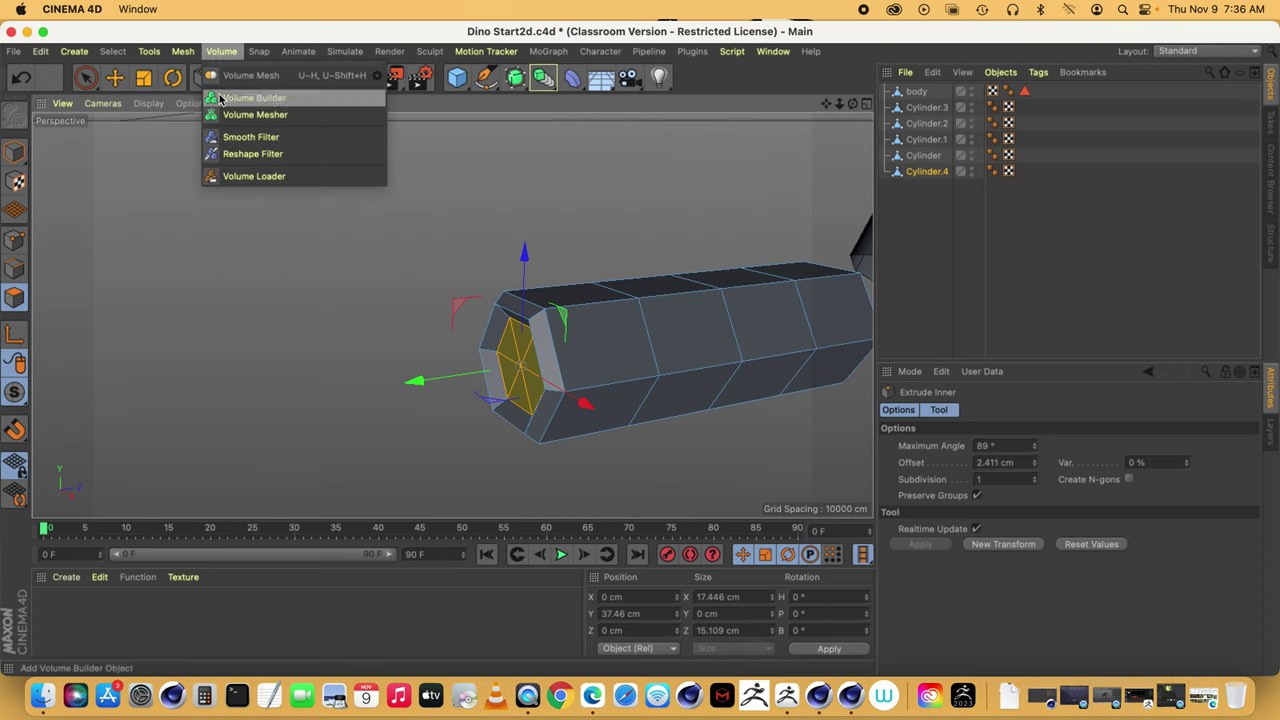
{"action": "mouse_move", "coordinate": [183, 51]}
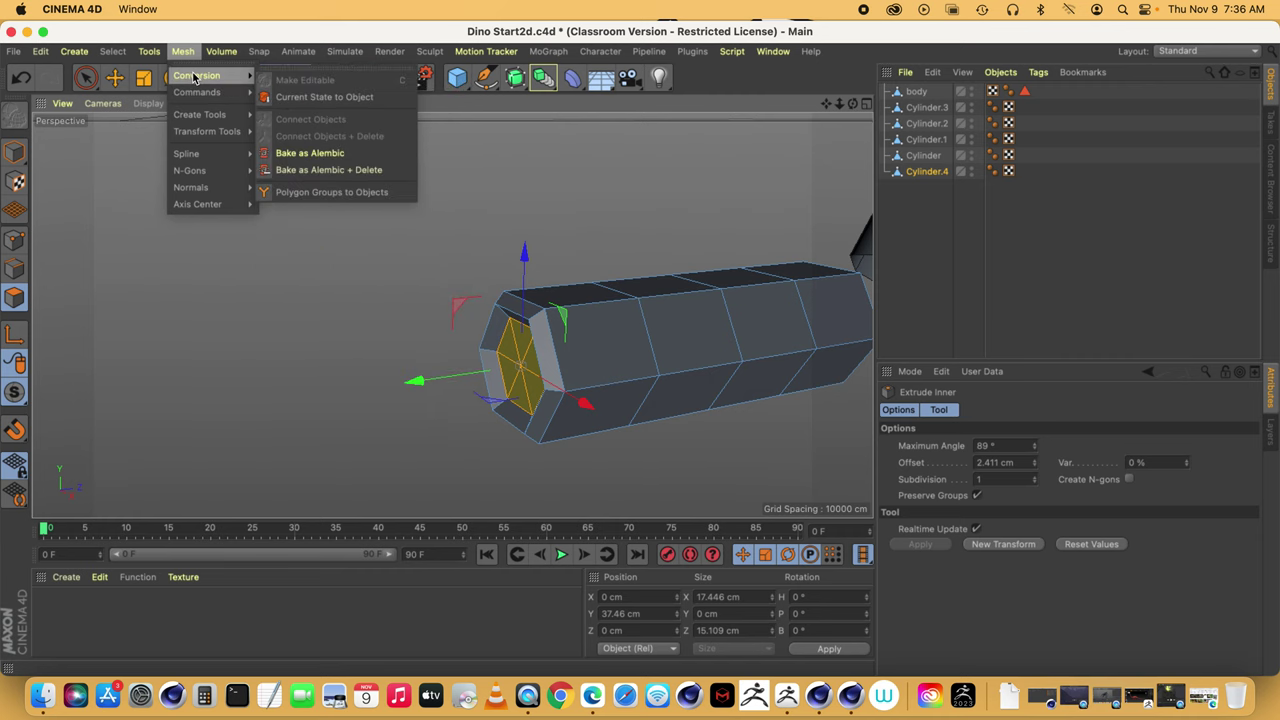
{"action": "mouse_move", "coordinate": [236, 113]}
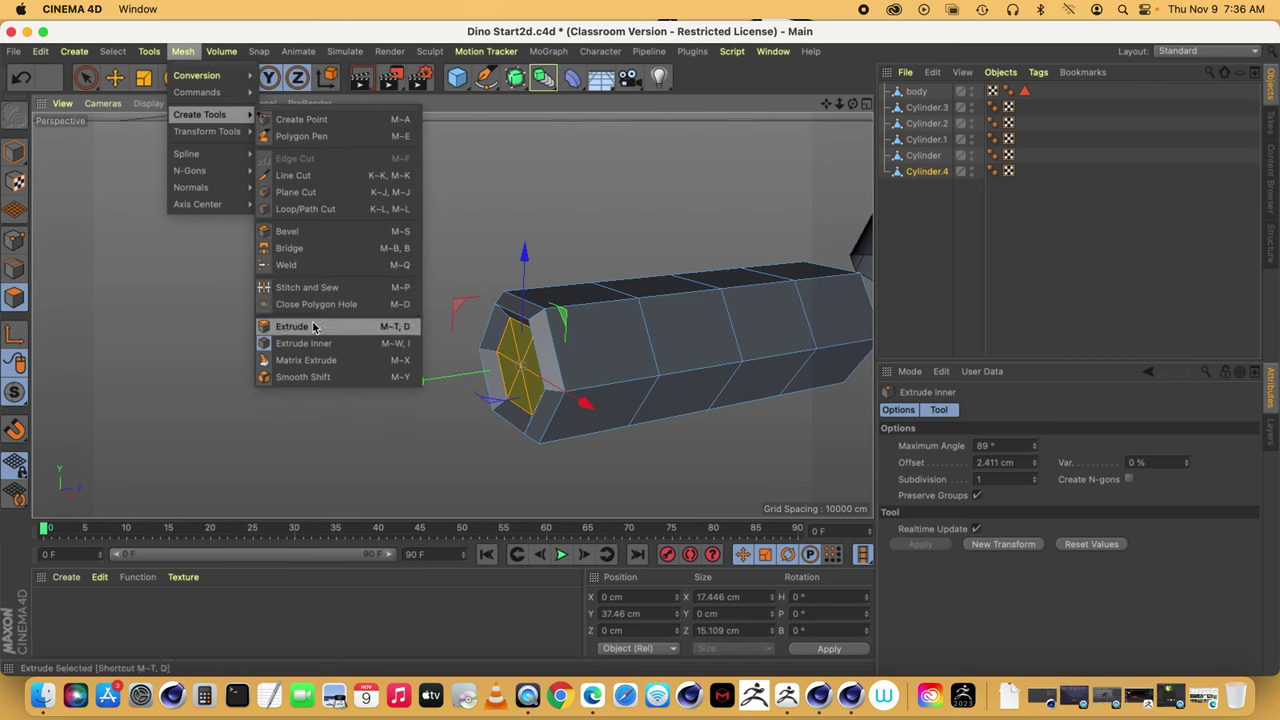
{"action": "left_click", "coordinate": [303, 343]}
{"action": "left_click_drag", "start_coordinate": [524, 370], "coordinate": [517, 322]}
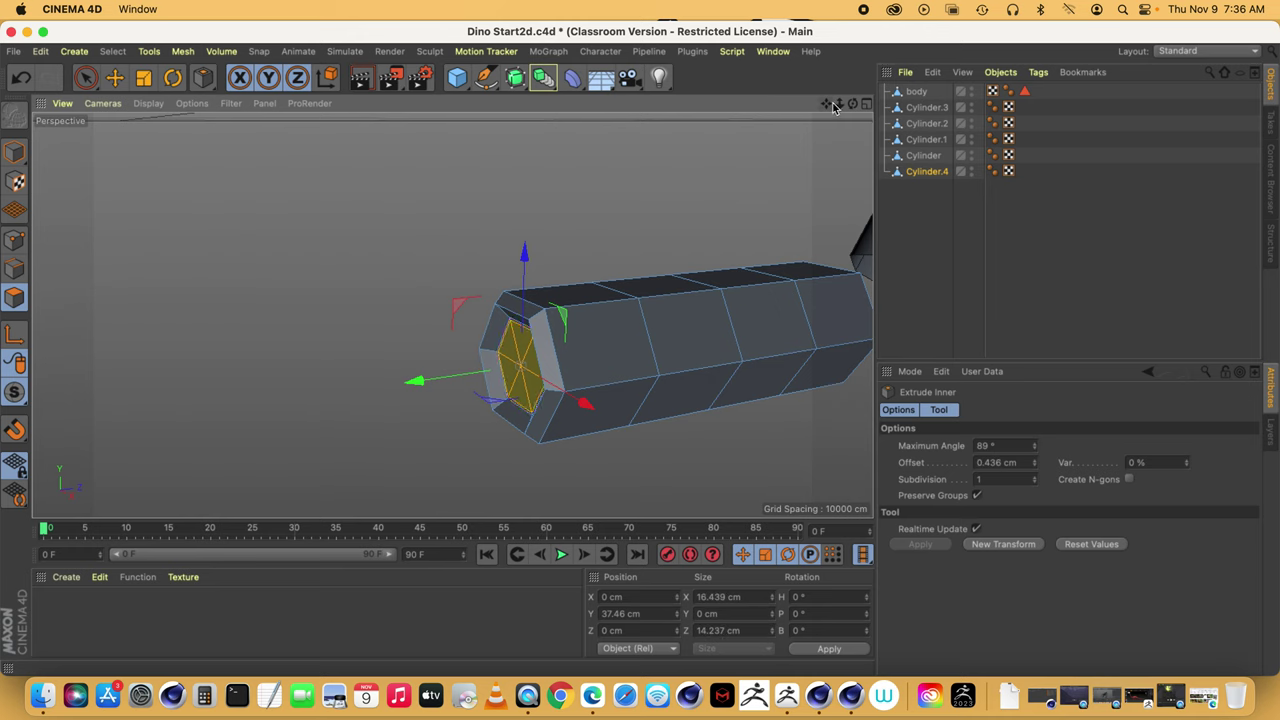
- Extrude the inset end faces outward about 12 cm to start the claw's base
{"action": "left_click_drag", "start_coordinate": [839, 105], "coordinate": [903, 105]}
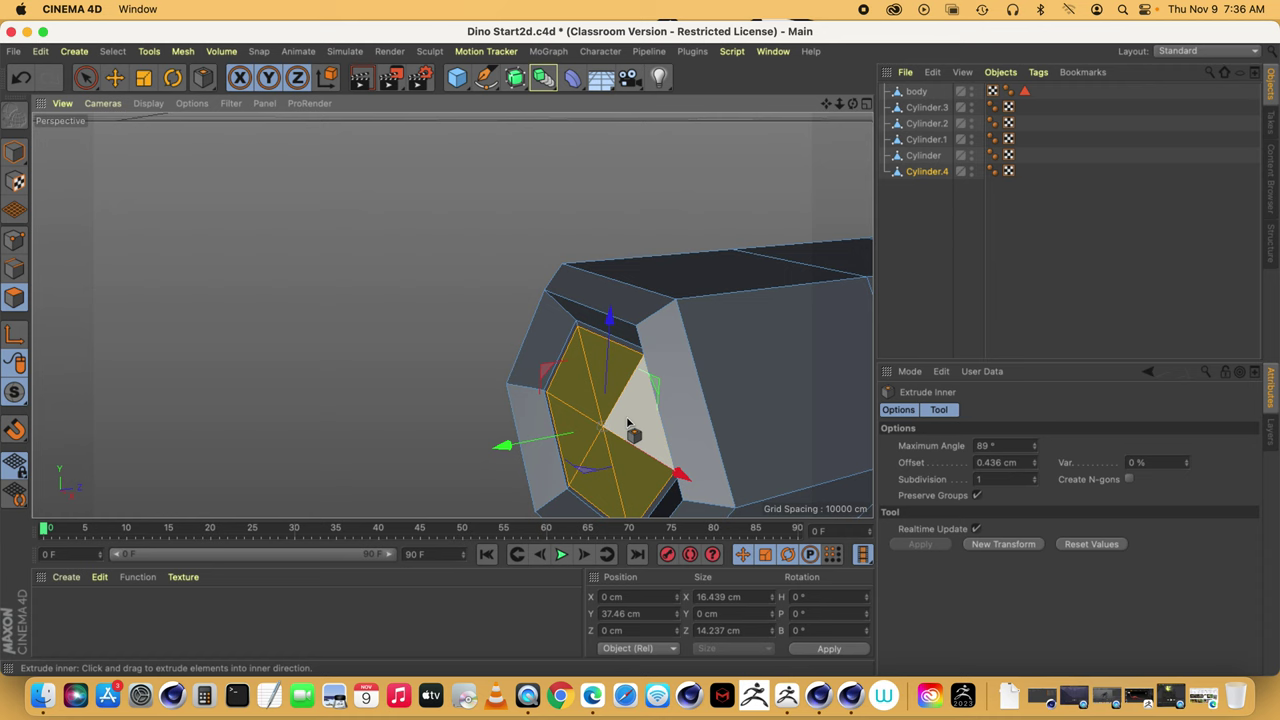
{"action": "left_click", "coordinate": [183, 51]}
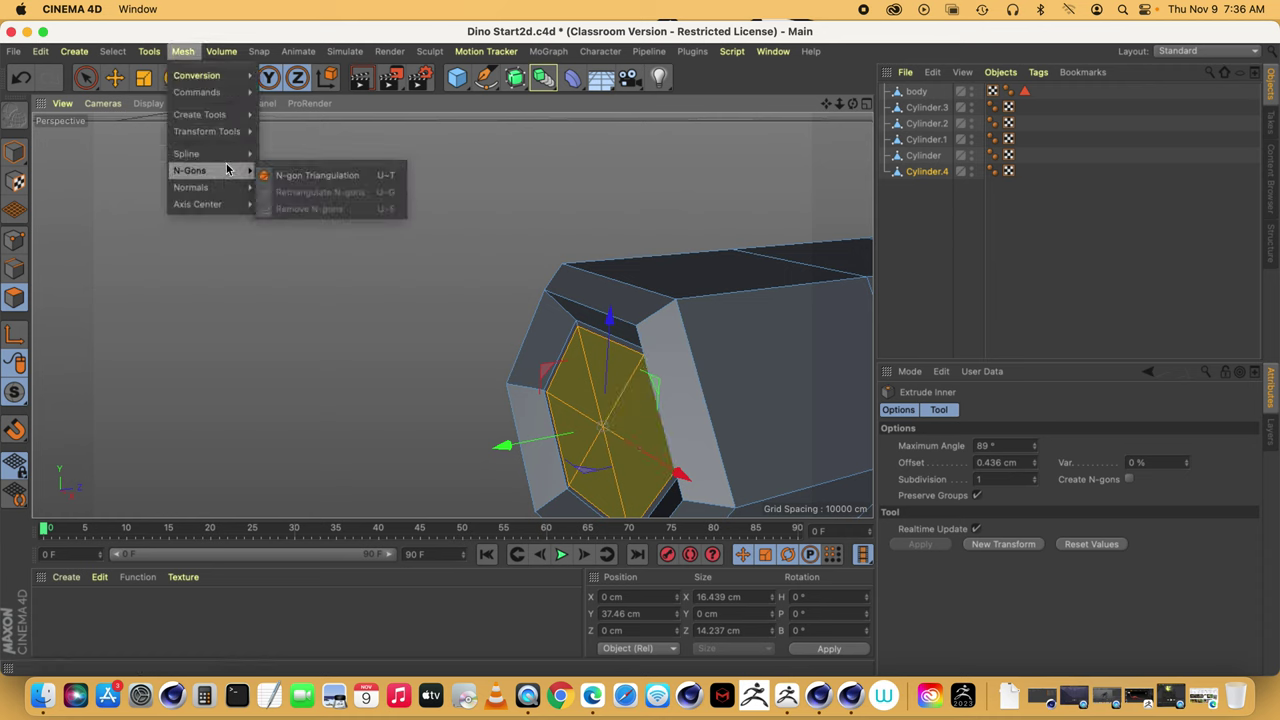
{"action": "mouse_move", "coordinate": [227, 158]}
{"action": "mouse_move", "coordinate": [215, 114]}
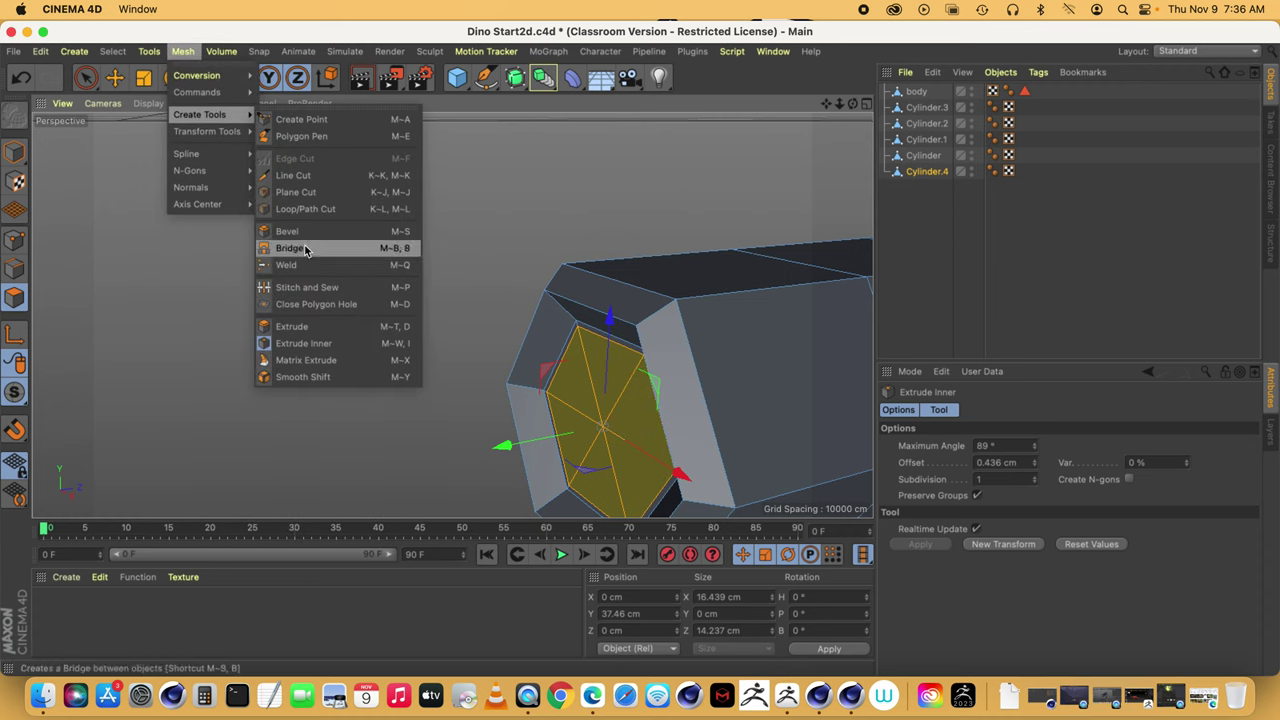
{"action": "left_click", "coordinate": [312, 328]}
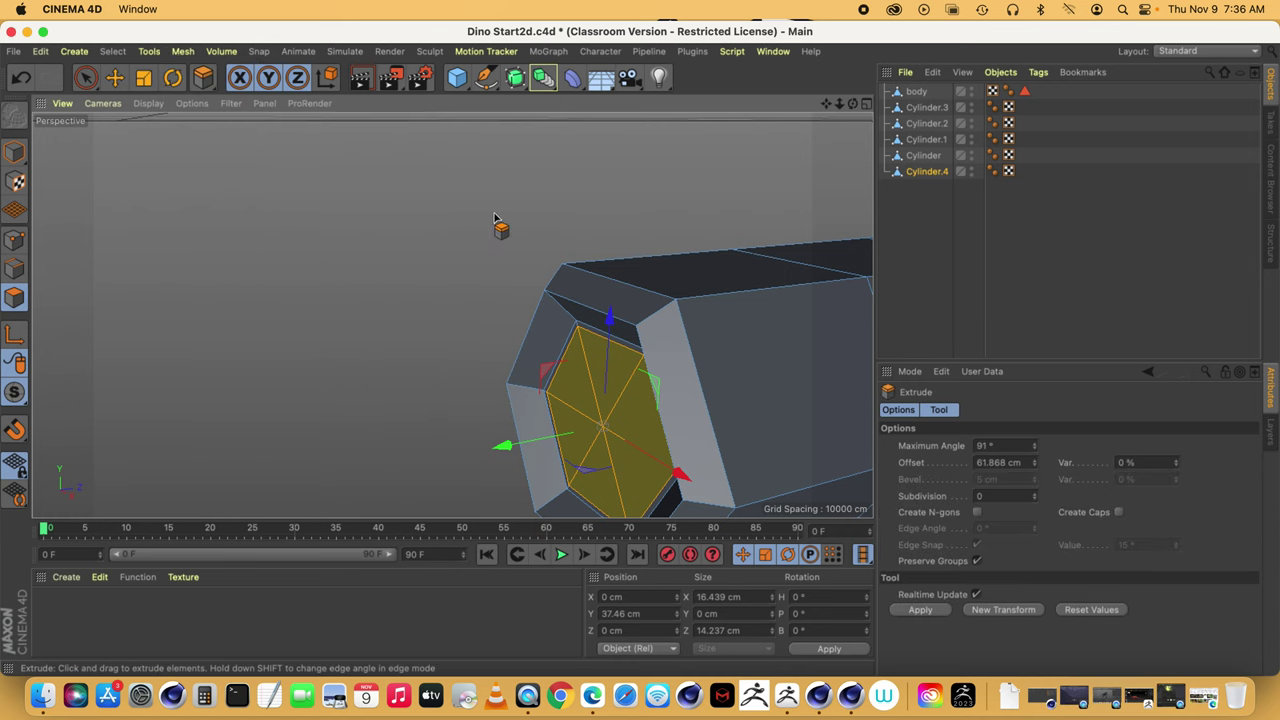
{"action": "left_click_drag", "start_coordinate": [839, 103], "coordinate": [760, 110]}
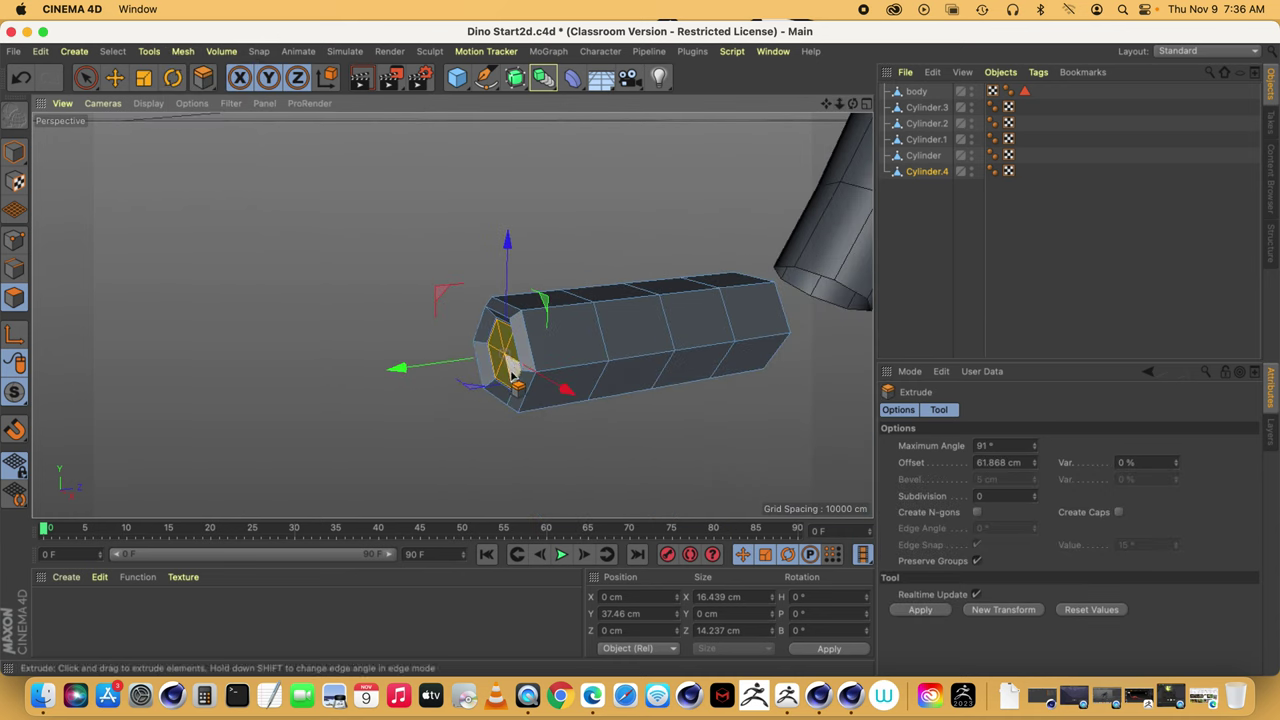
{"action": "left_click_drag", "start_coordinate": [512, 375], "coordinate": [456, 378]}
- Scale the claw's end faces down to about 14.9 by 12.9 cm and tilt them slightly downward
{"action": "key", "text": "t"}
{"action": "left_click_drag", "start_coordinate": [337, 208], "coordinate": [278, 222]}
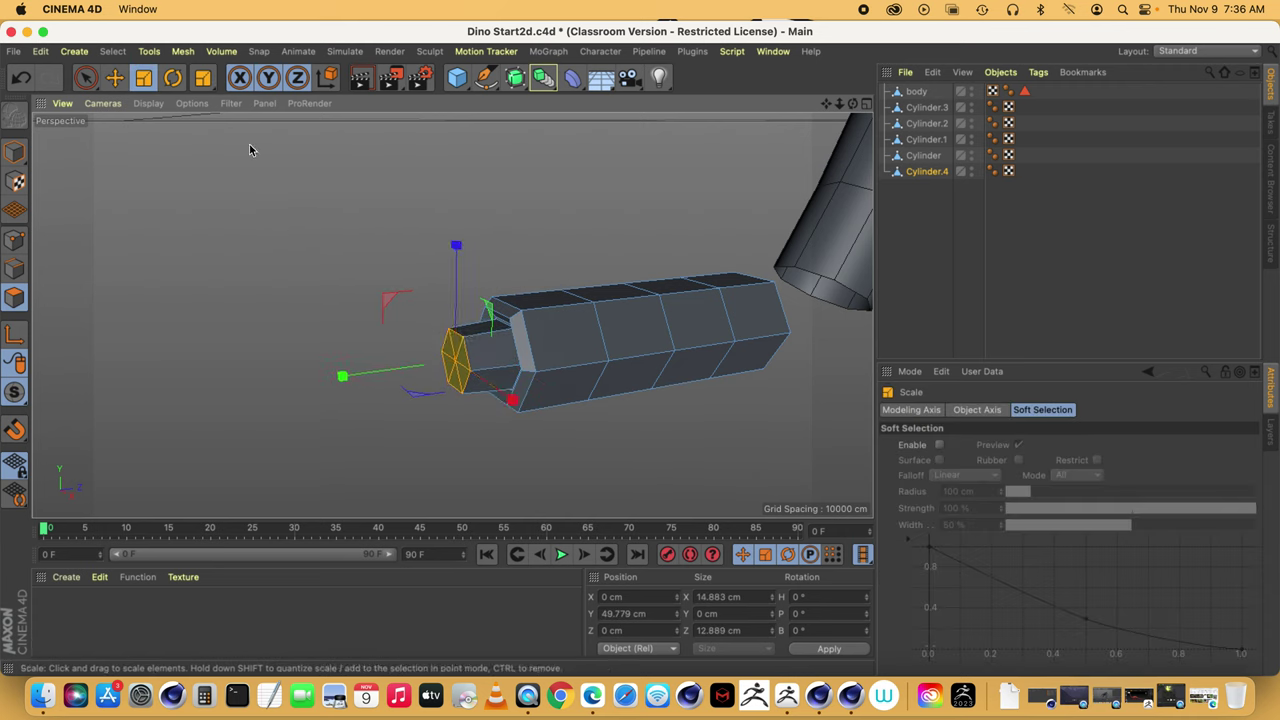
{"action": "left_click", "coordinate": [172, 77]}
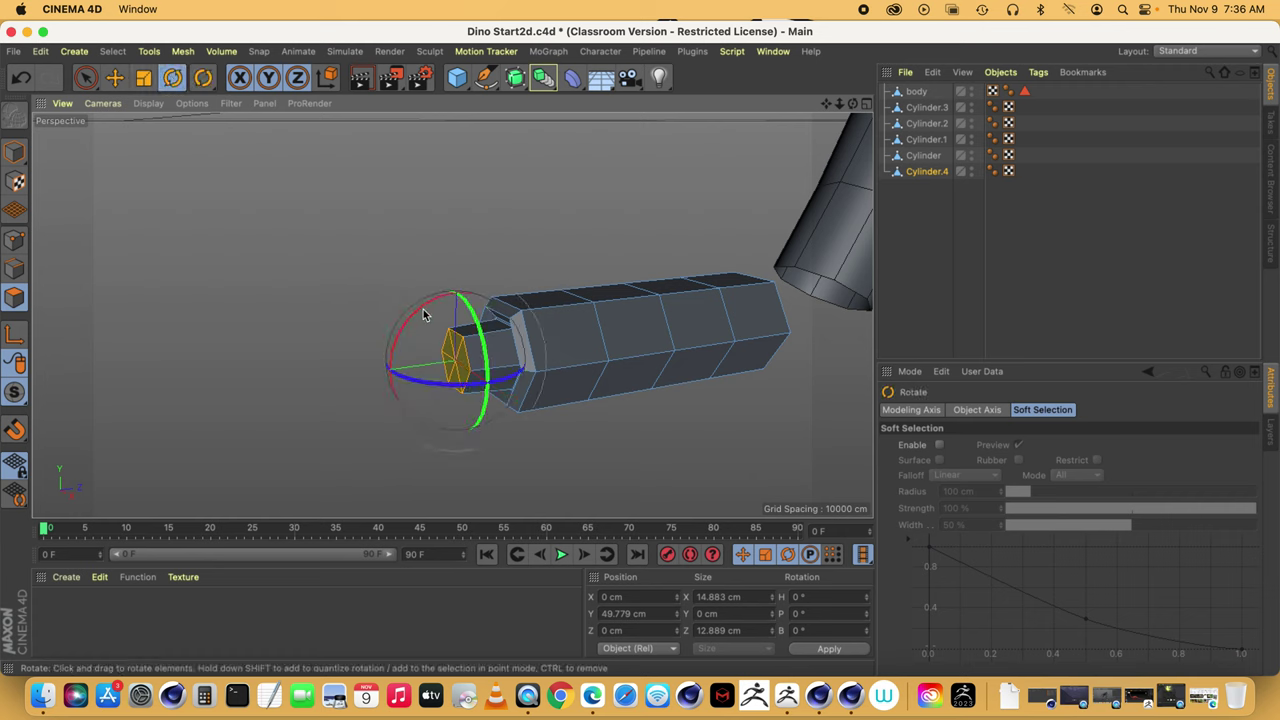
{"action": "mouse_move", "coordinate": [423, 309]}
{"action": "left_mouse_down"}
{"action": "mouse_move", "coordinate": [412, 292]}
{"action": "mouse_move", "coordinate": [410, 322]}
{"action": "left_mouse_up"}
- Extrude the tilted end faces about 11.1 cm for the claw's second segment and rotate the new end further downward
{"action": "left_click", "coordinate": [211, 85]}
{"action": "left_click", "coordinate": [265, 128]}
{"action": "left_click_drag", "start_coordinate": [456, 360], "coordinate": [545, 360]}
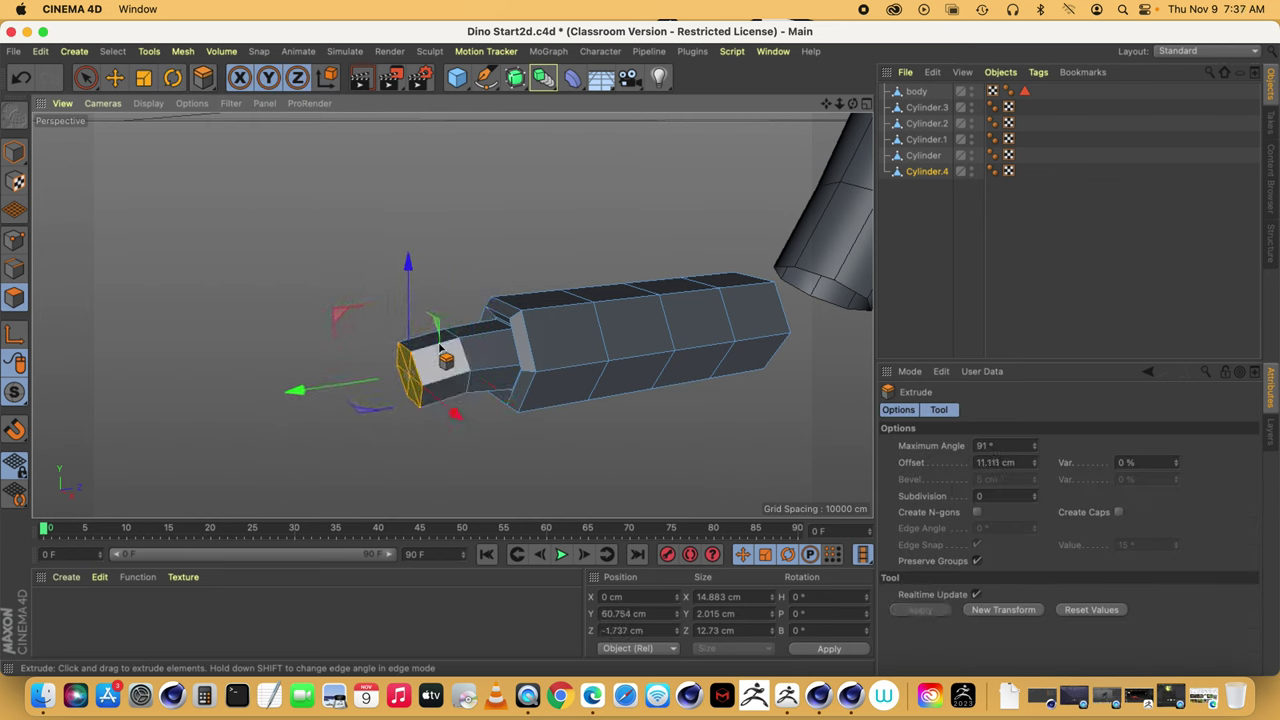
{"action": "left_click", "coordinate": [172, 77]}
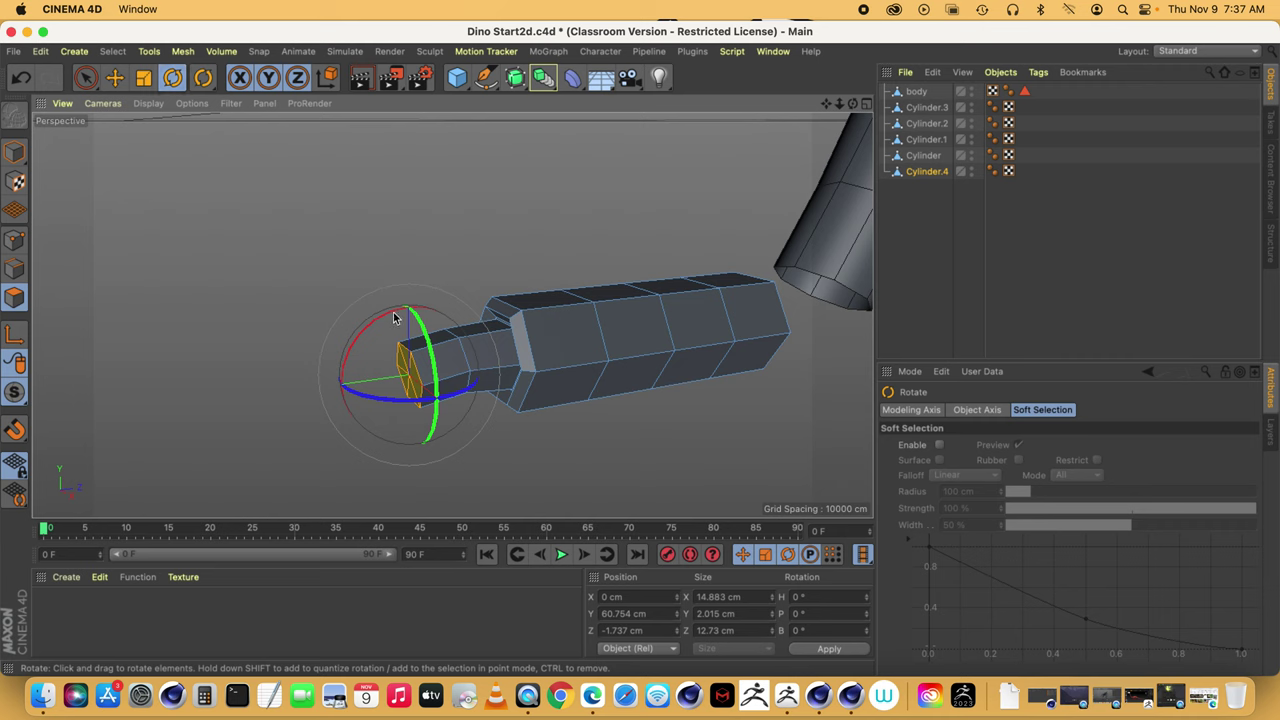
{"action": "left_click_drag", "start_coordinate": [393, 312], "coordinate": [373, 332]}
- Move the second segment's end faces down and back toward the finger, and scale them to about 13.5 cm wide
{"action": "left_click", "coordinate": [115, 77]}
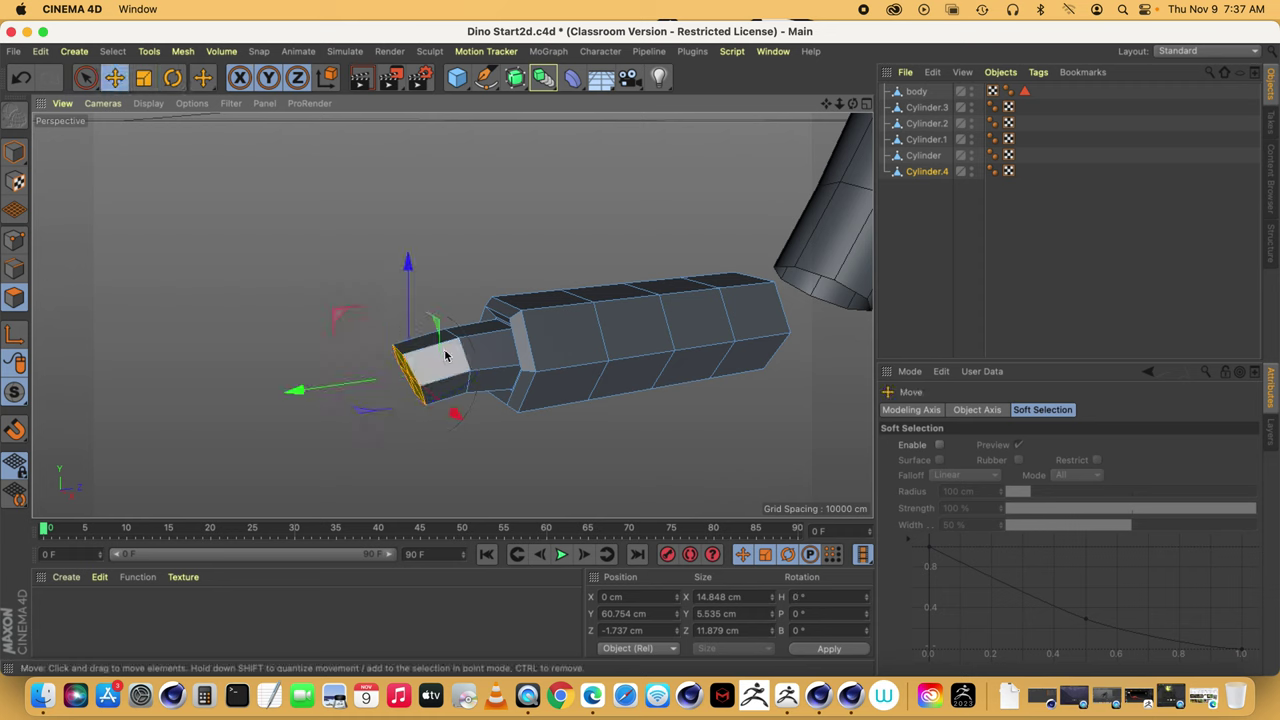
{"action": "left_click_drag", "start_coordinate": [408, 262], "coordinate": [406, 286]}
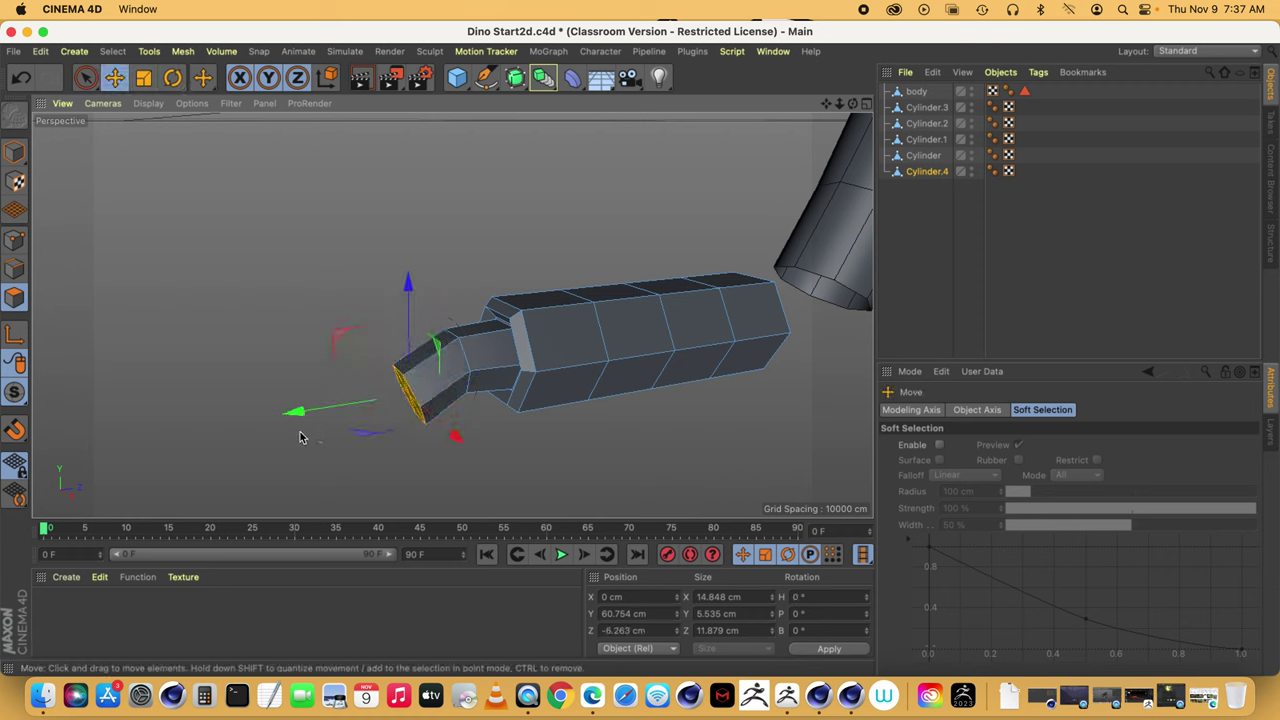
{"action": "left_click_drag", "start_coordinate": [300, 428], "coordinate": [310, 427]}
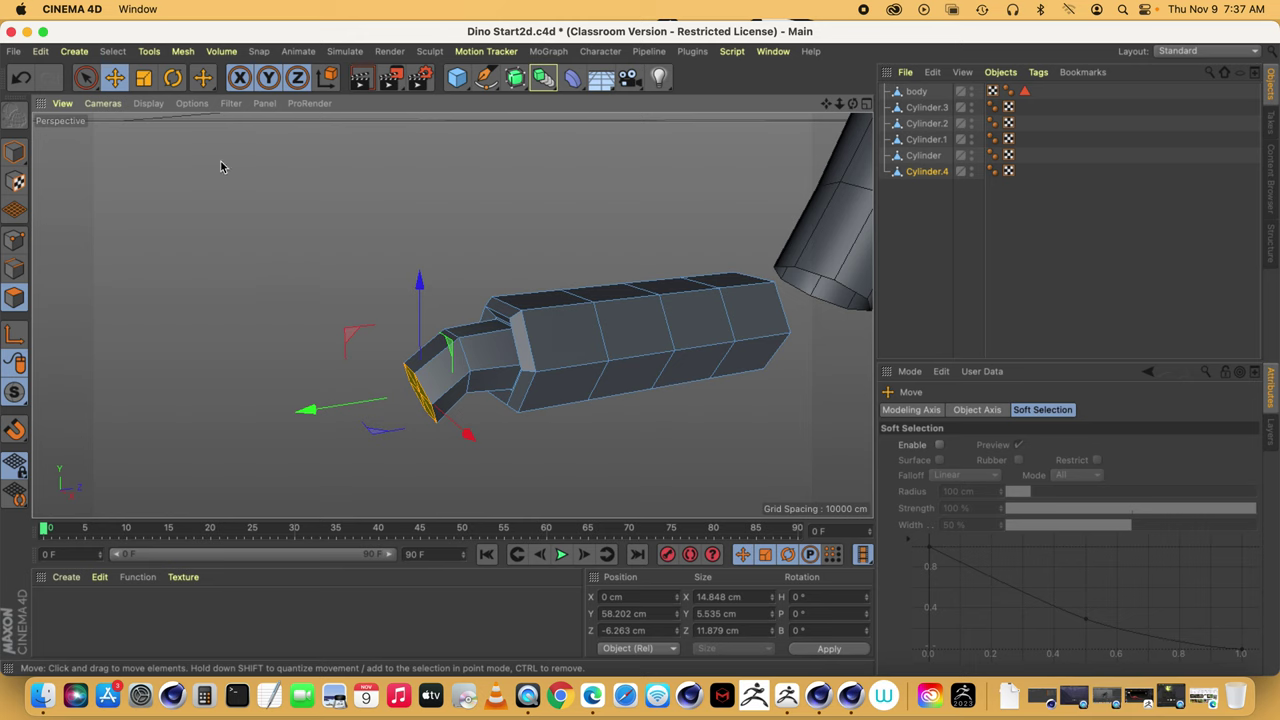
{"action": "left_click", "coordinate": [143, 77]}
{"action": "left_click_drag", "start_coordinate": [300, 191], "coordinate": [234, 200]}
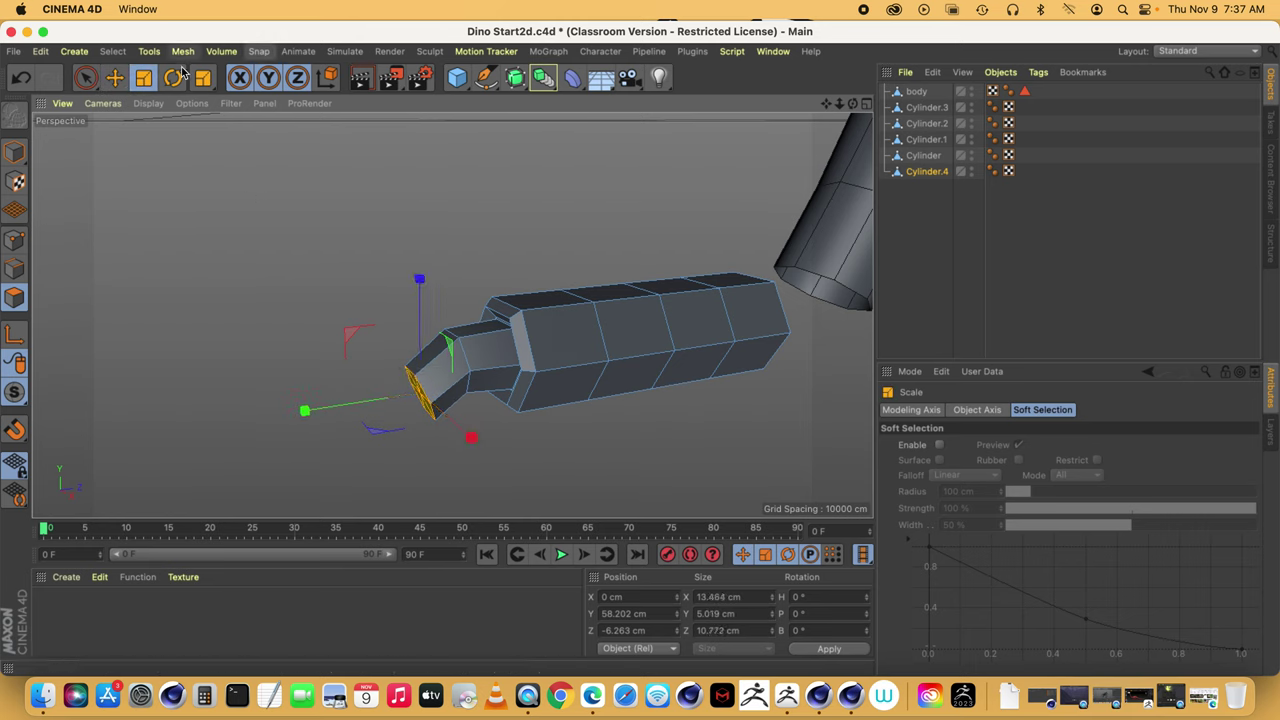
- Extrude a third claw segment about 17.5 cm long and rotate its end faces downward
{"action": "left_click", "coordinate": [204, 82]}
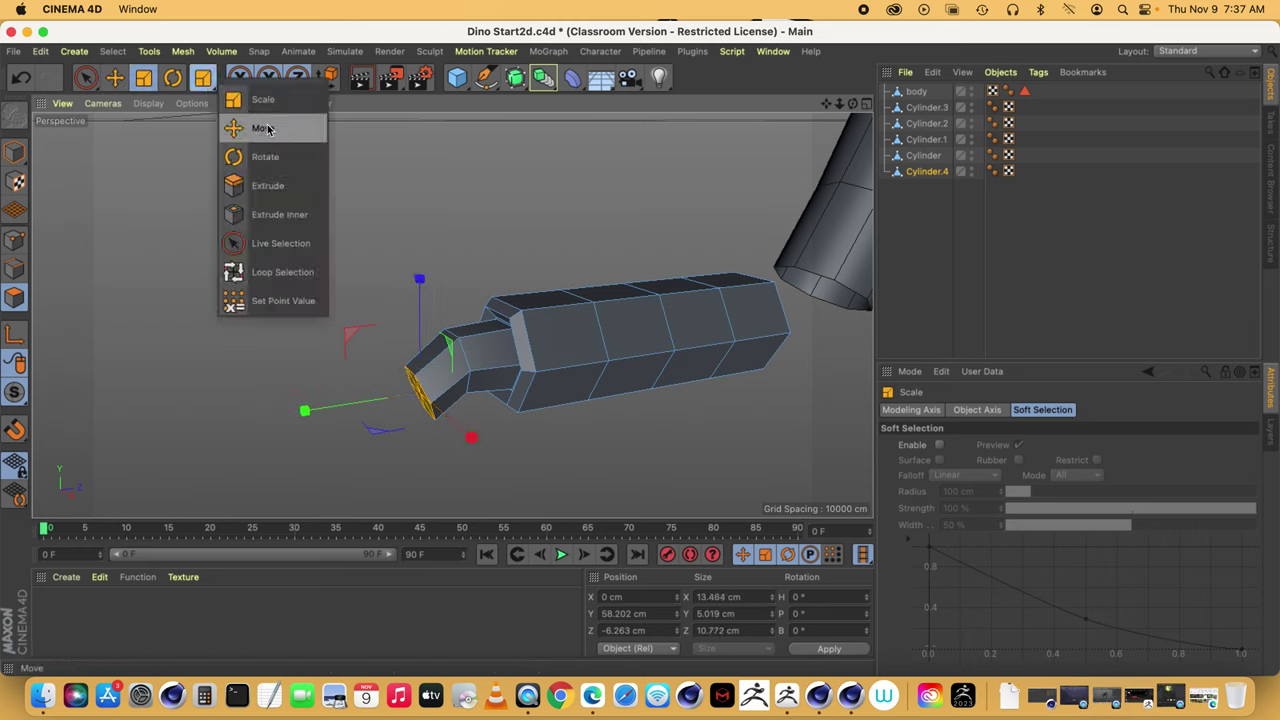
{"action": "left_click", "coordinate": [262, 186]}
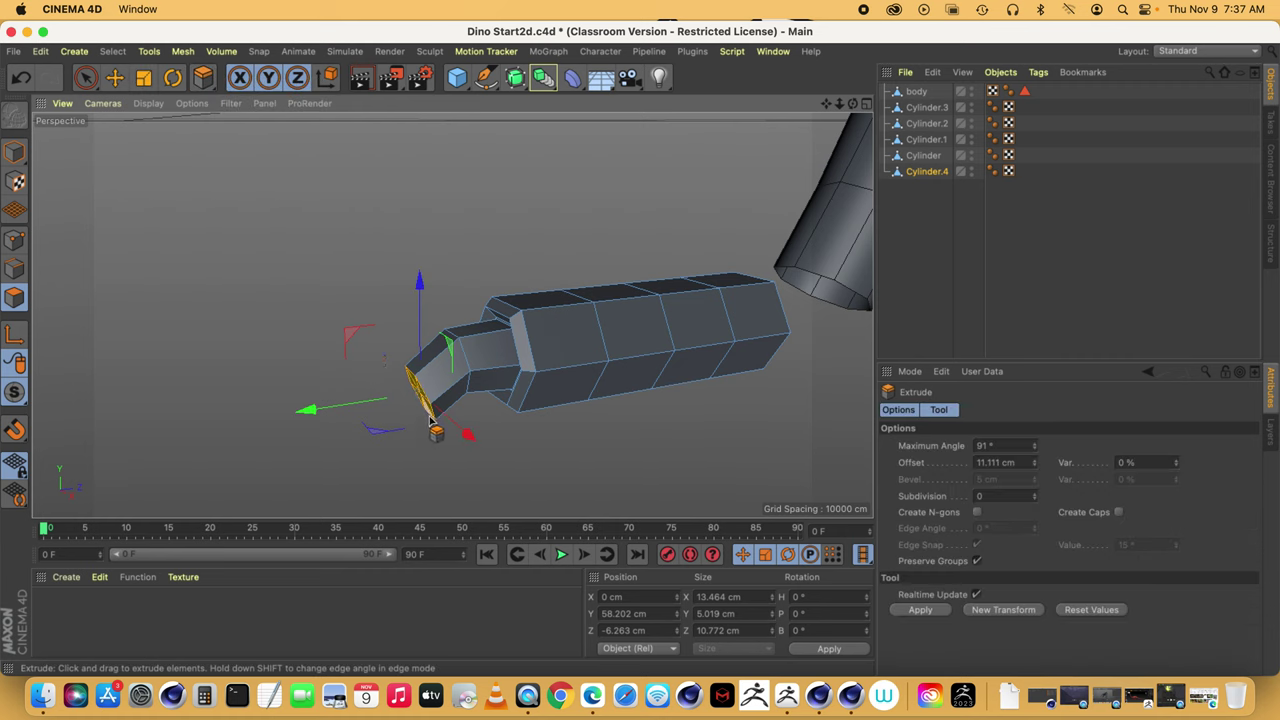
{"action": "left_click_drag", "start_coordinate": [429, 414], "coordinate": [500, 424]}
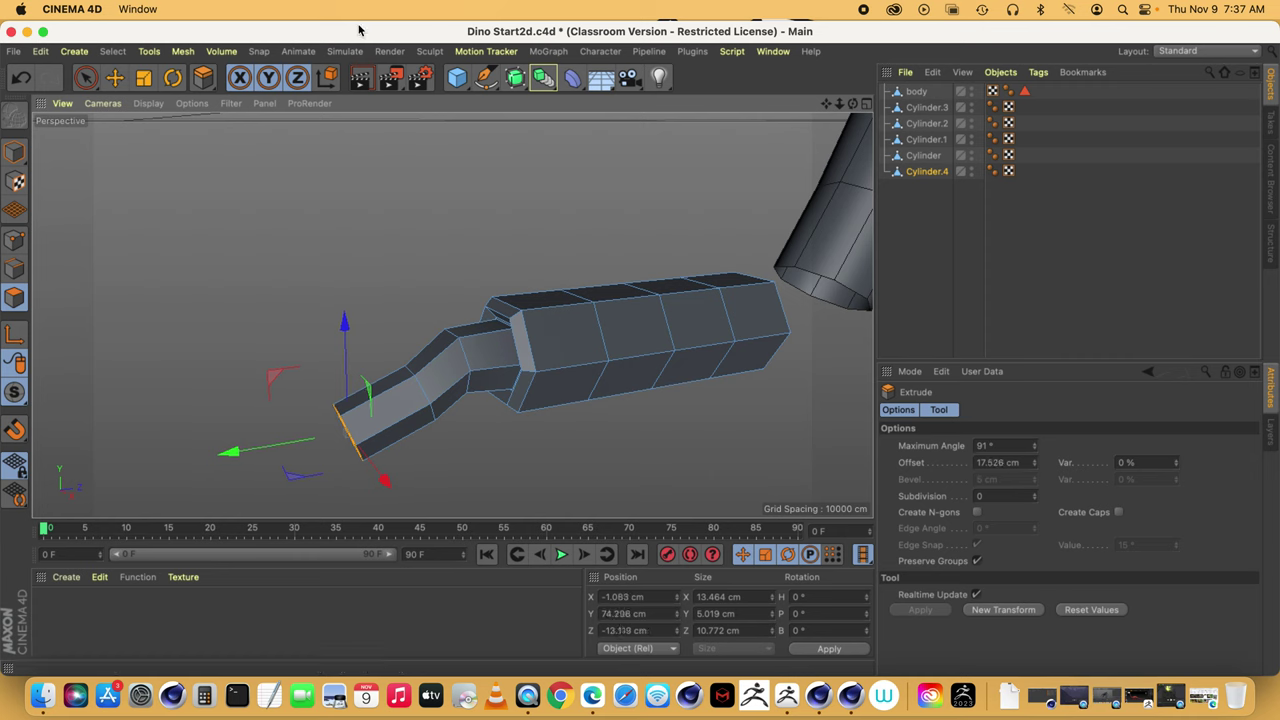
{"action": "left_click", "coordinate": [172, 80]}
{"action": "left_click_drag", "start_coordinate": [300, 366], "coordinate": [274, 401]}
- Move the third segment's end faces back and down into a hook, and scale them to a point about 0.2 cm wide
{"action": "left_click", "coordinate": [114, 78]}
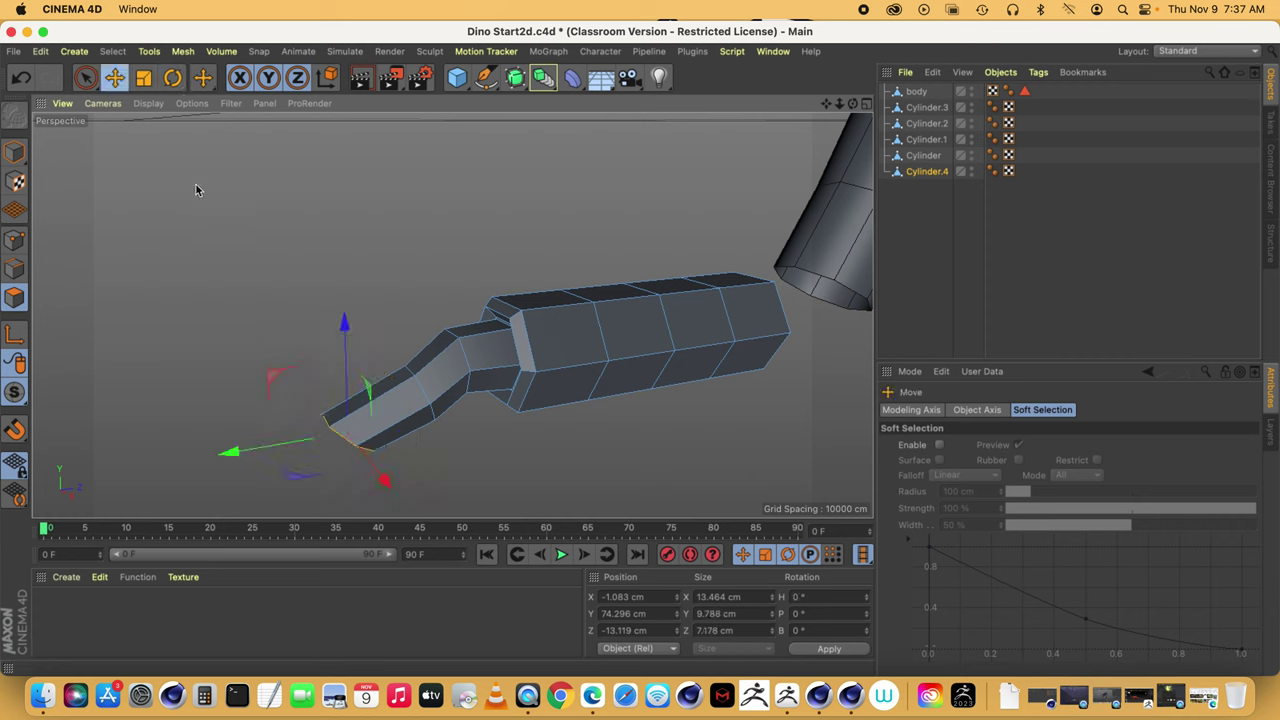
{"action": "left_click_drag", "start_coordinate": [222, 442], "coordinate": [288, 463]}
{"action": "left_click_drag", "start_coordinate": [408, 343], "coordinate": [402, 374]}
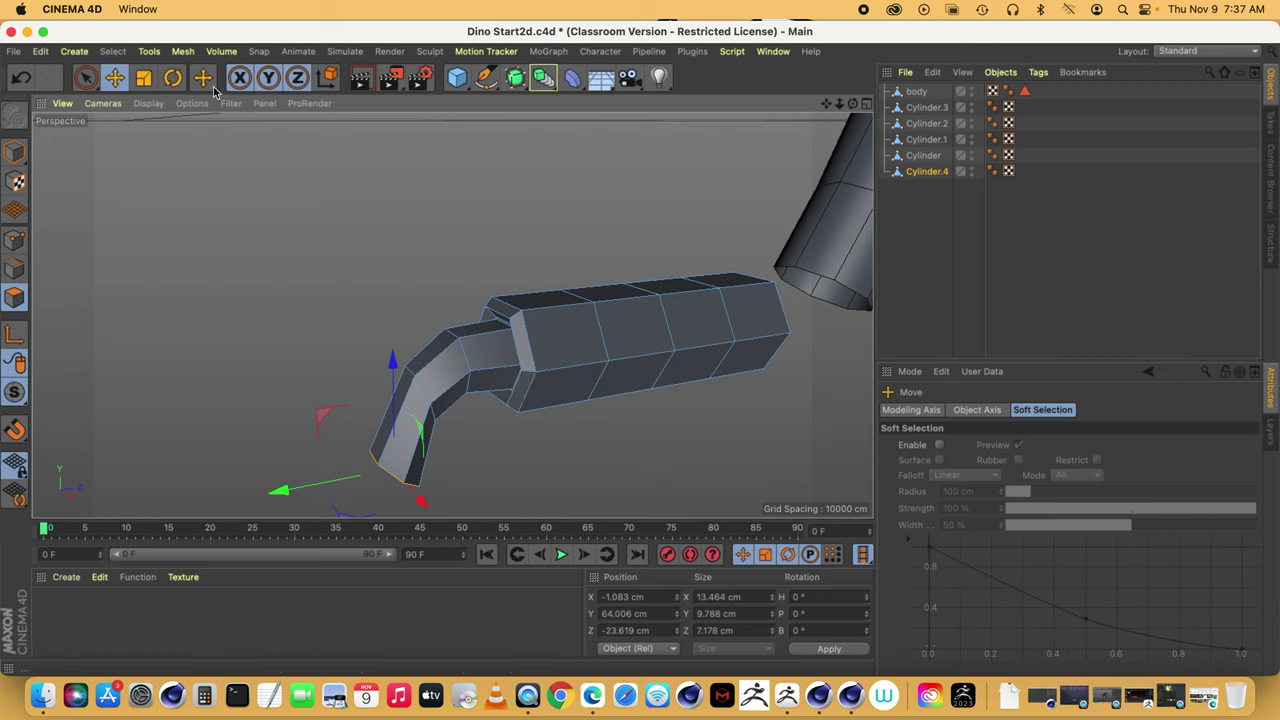
{"action": "left_click", "coordinate": [148, 80]}
{"action": "left_click_drag", "start_coordinate": [338, 309], "coordinate": [0, 362]}
{"action": "left_click_drag", "start_coordinate": [90, 362], "coordinate": [72, 363]}
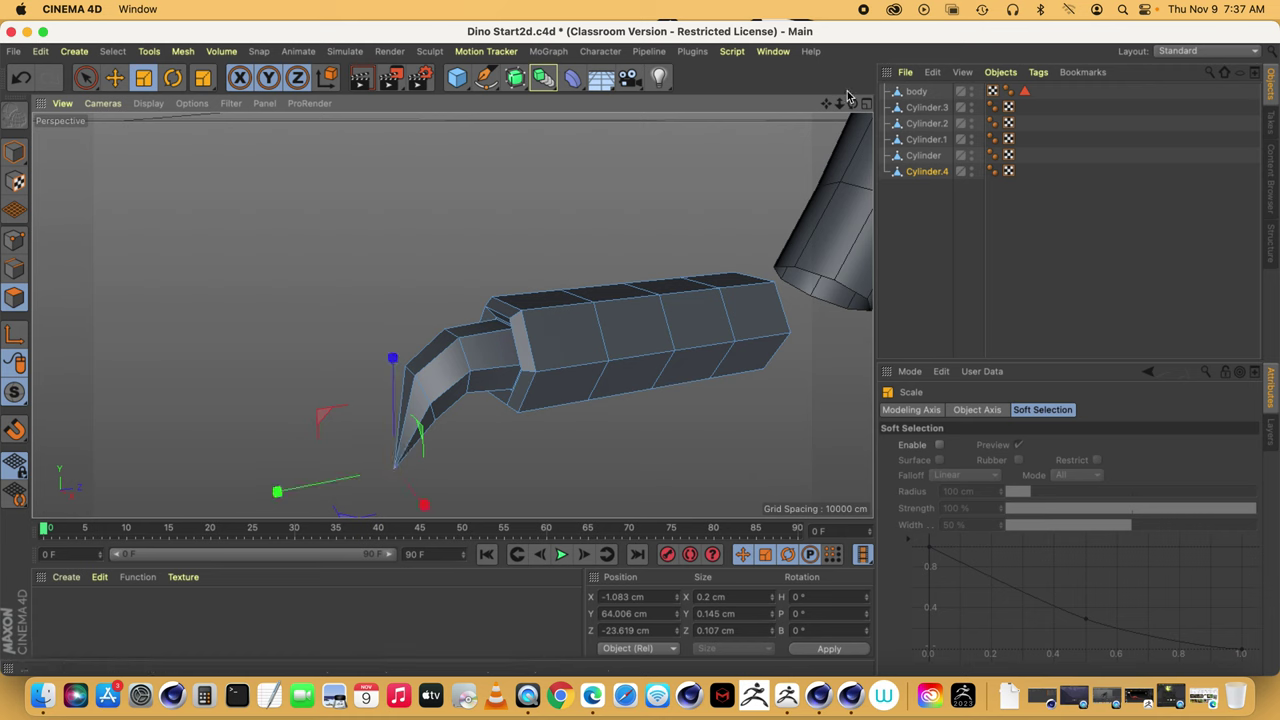
- Add a Subdivision Surface, make Cylinder.4 its child, and deselect everything to check the smoothed claw
{"action": "mouse_move", "coordinate": [853, 103]}
{"action": "left_mouse_down"}
{"action": "mouse_move", "coordinate": [805, 90]}
{"action": "mouse_move", "coordinate": [851, 95]}
{"action": "left_mouse_up"}
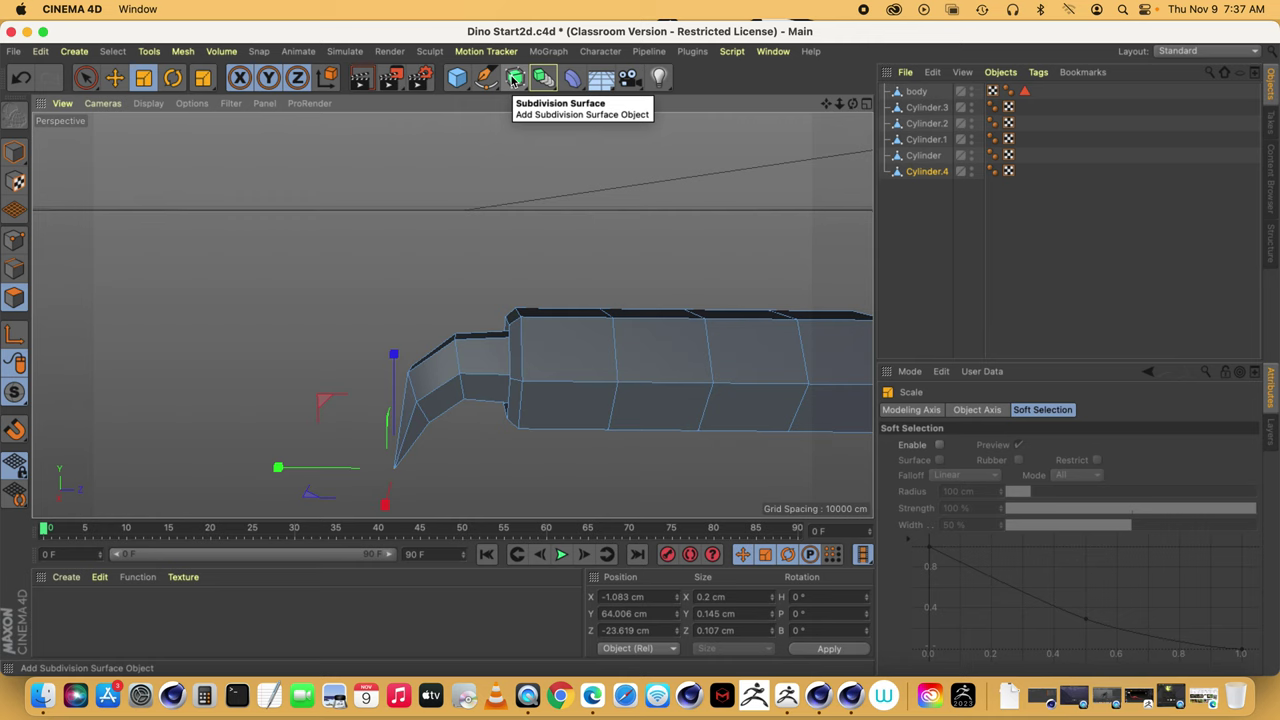
{"action": "left_click_drag", "start_coordinate": [513, 80], "coordinate": [590, 101]}
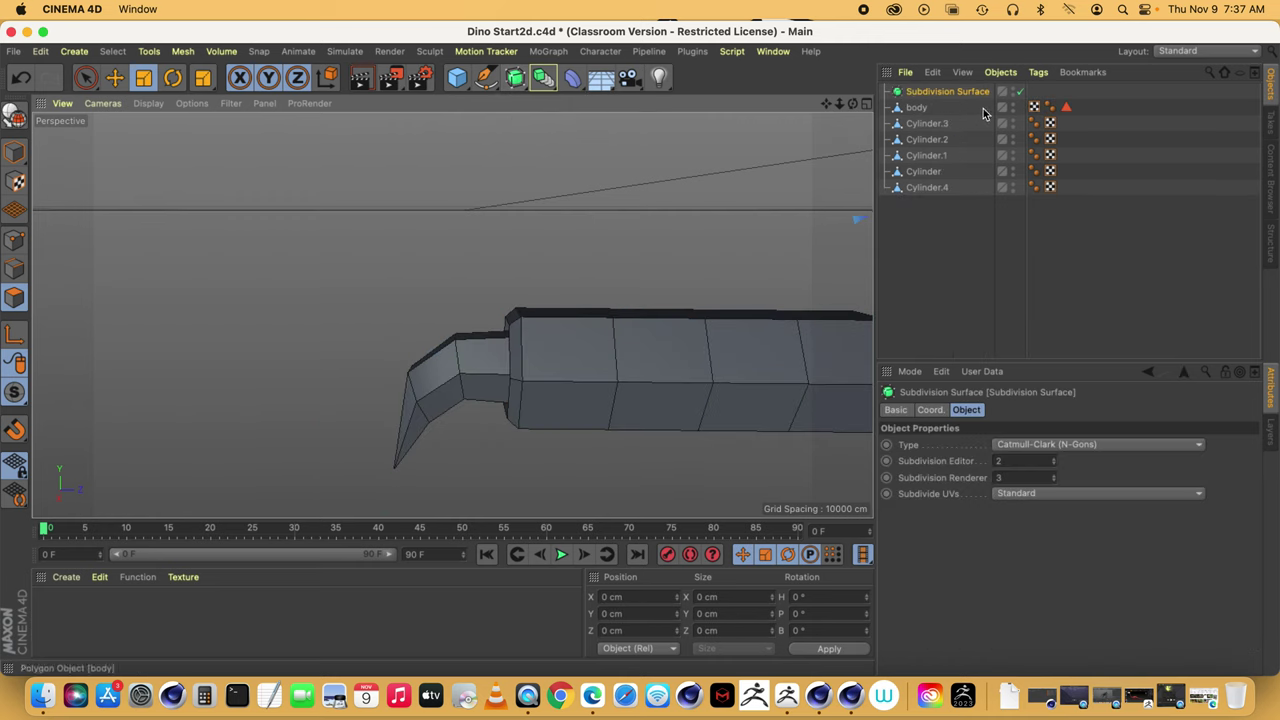
{"action": "left_click", "coordinate": [924, 188]}
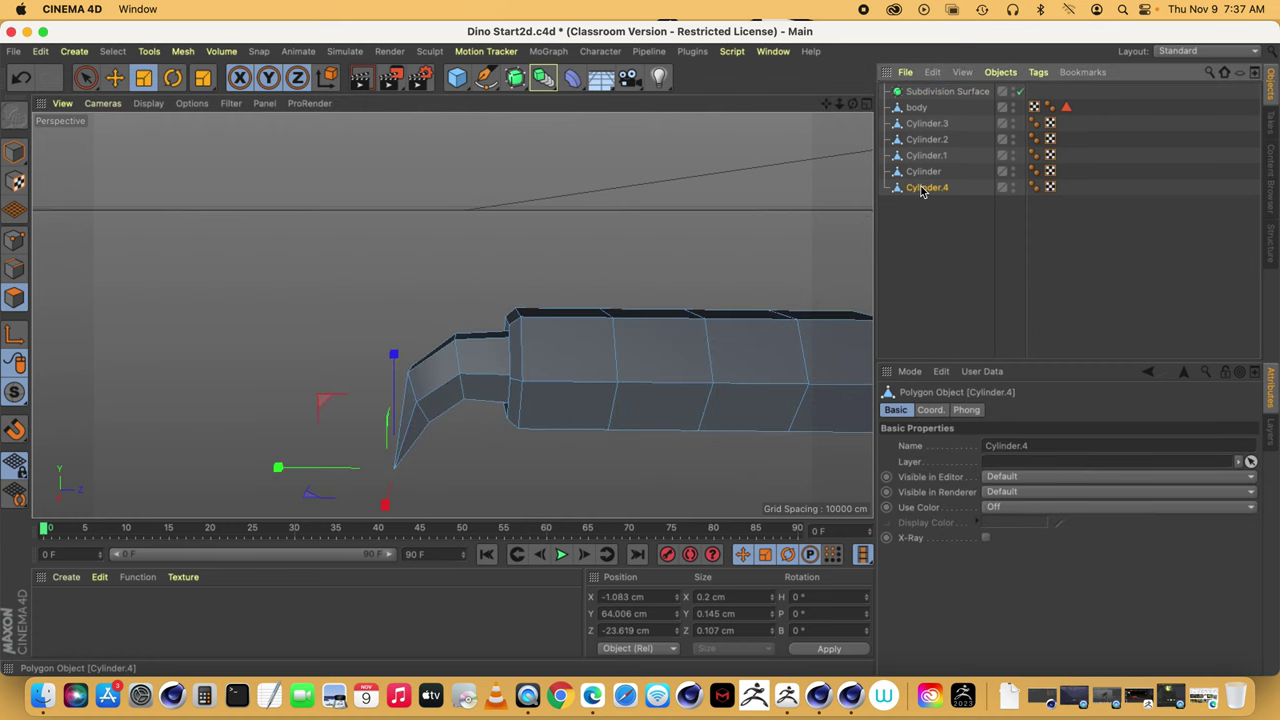
{"action": "left_click_drag", "start_coordinate": [922, 192], "coordinate": [926, 95]}
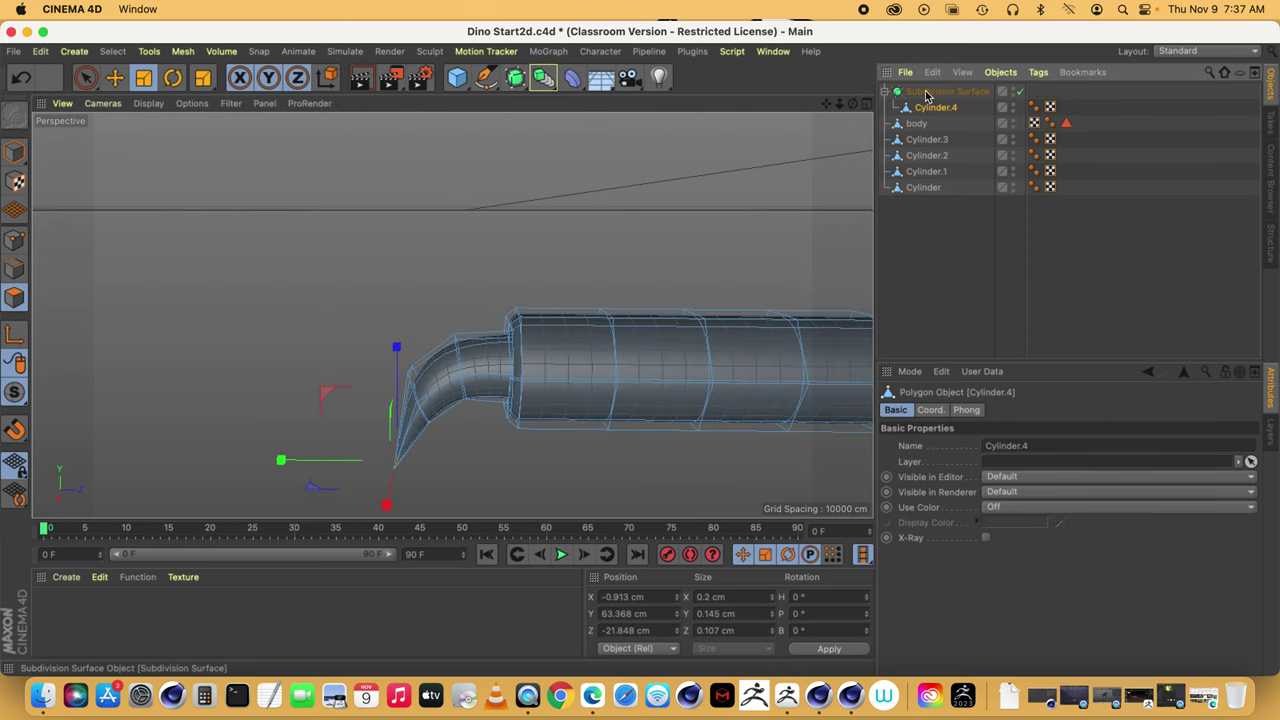
{"action": "left_click", "coordinate": [912, 213]}
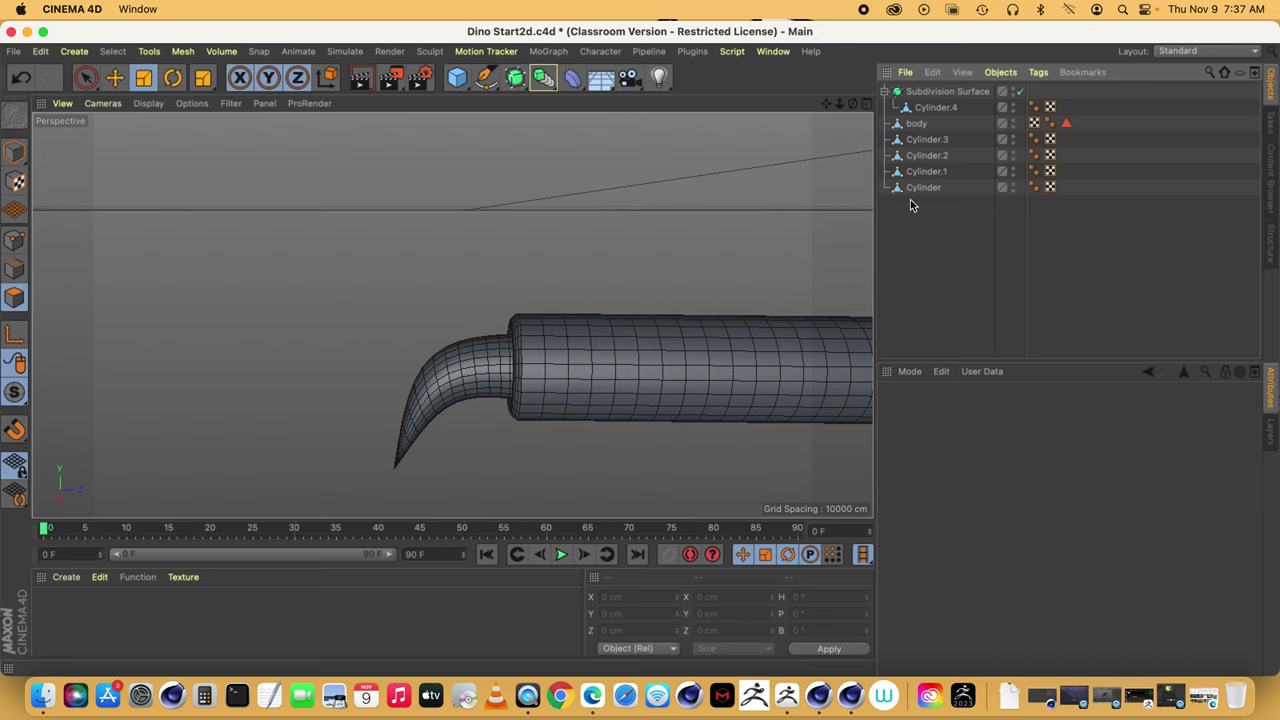
- Disable the Subdivision Surface and lower Cylinder.4's edge loop nearest the claw tip by about 2.3 cm
{"action": "left_click", "coordinate": [935, 107]}
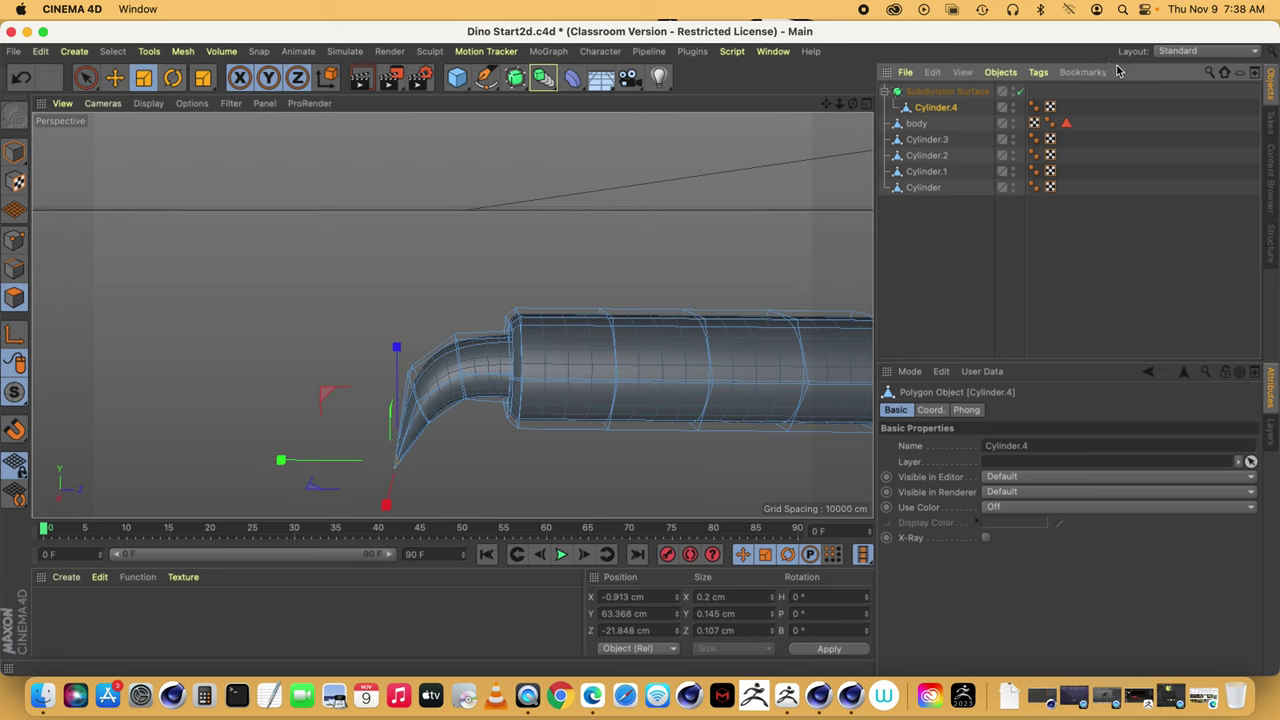
{"action": "left_click", "coordinate": [1020, 91]}
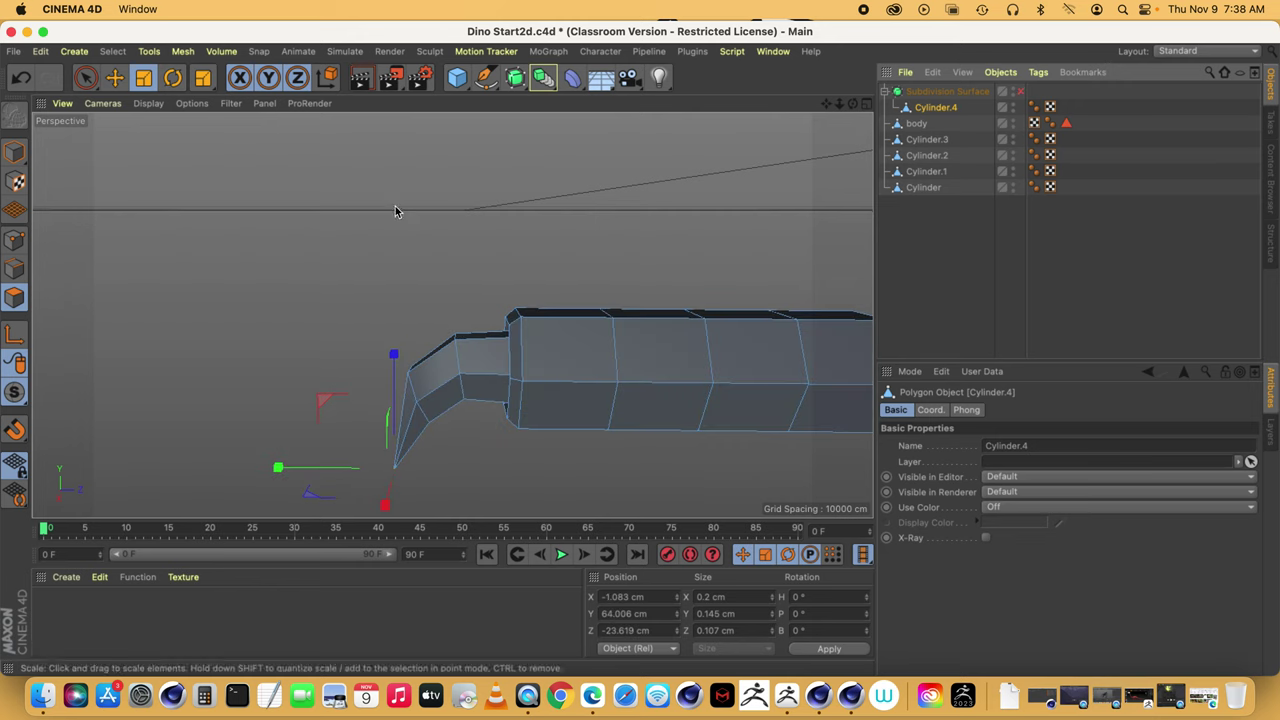
{"action": "left_click", "coordinate": [202, 77]}
{"action": "left_click", "coordinate": [277, 211]}
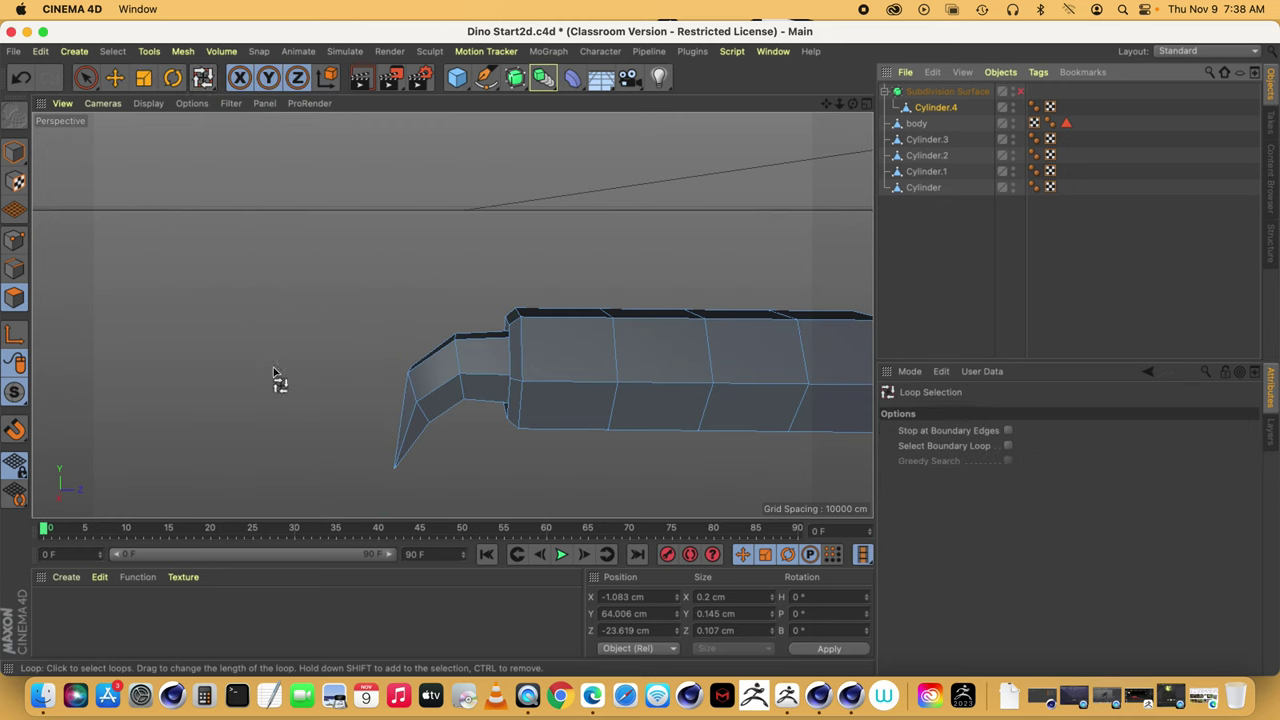
{"action": "left_click", "coordinate": [14, 268]}
{"action": "left_click", "coordinate": [425, 414]}
{"action": "left_click", "coordinate": [115, 77]}
{"action": "left_click_drag", "start_coordinate": [407, 273], "coordinate": [423, 290]}
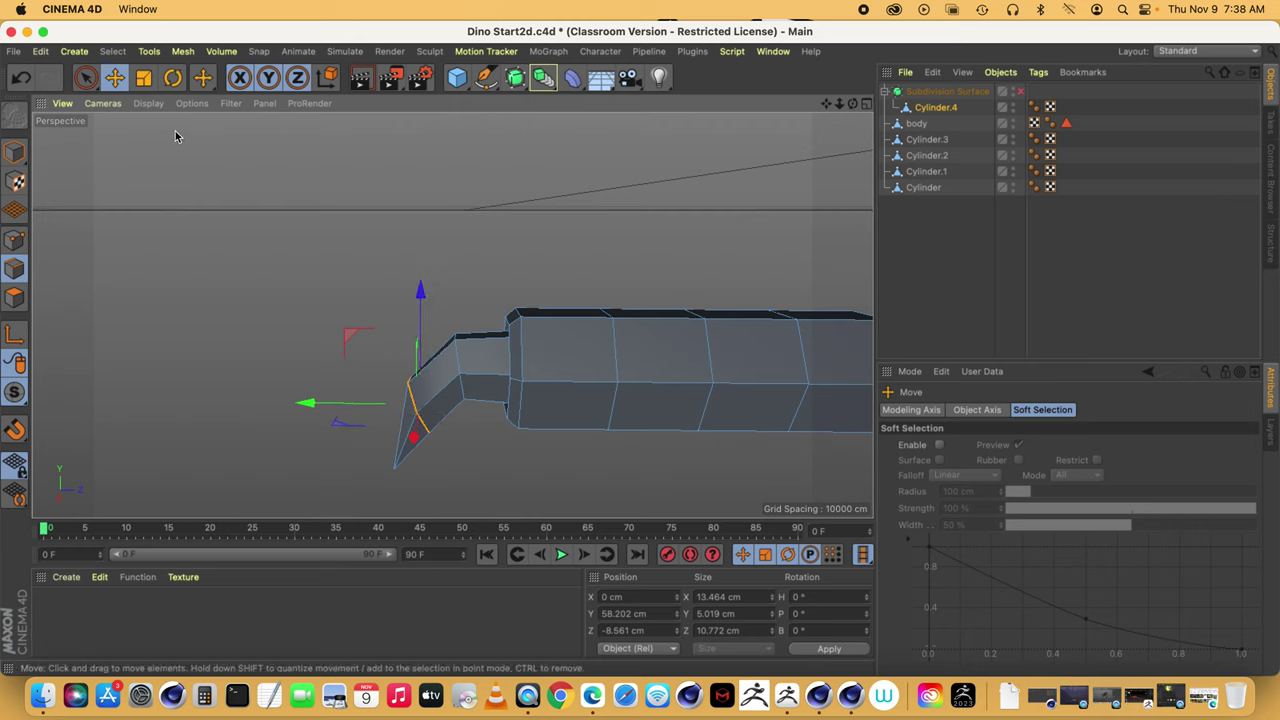
- Raise the edge loop at the claw's first bend by about 1.3 cm and re-enable the Subdivision Surface
{"action": "left_click", "coordinate": [202, 77]}
{"action": "left_click", "coordinate": [282, 128]}
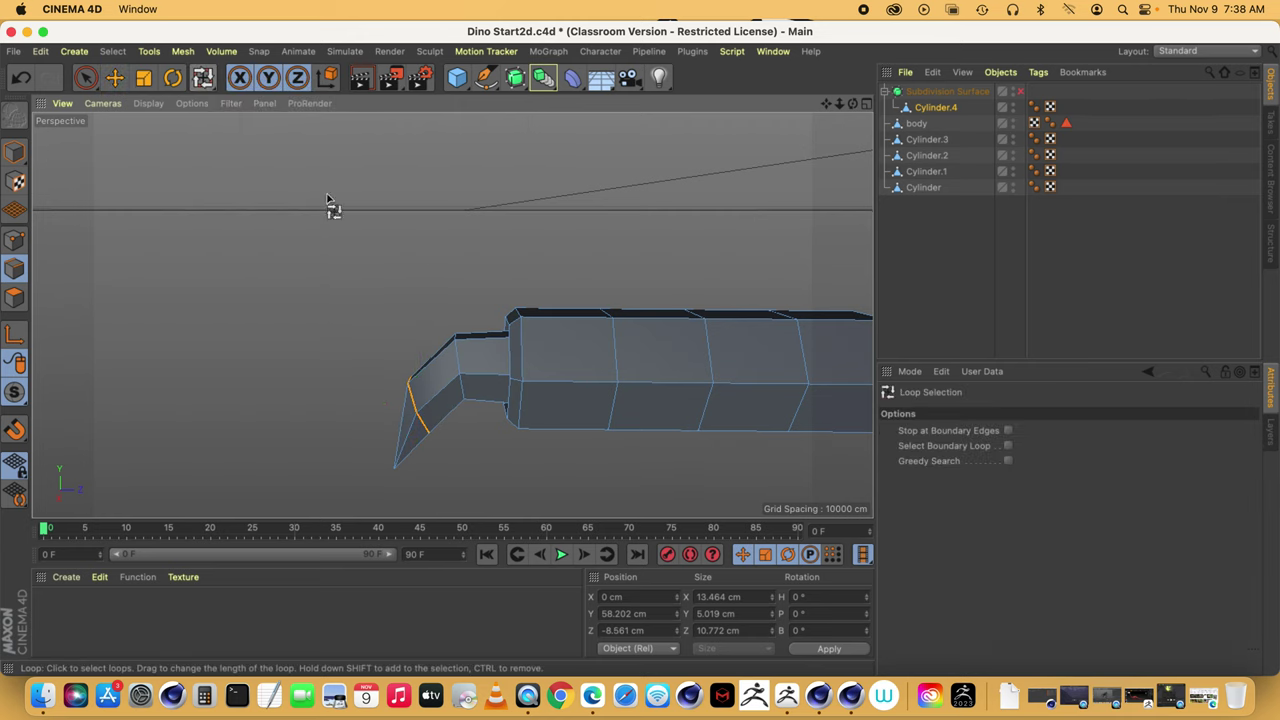
{"action": "left_click", "coordinate": [462, 372]}
{"action": "left_click", "coordinate": [114, 77]}
{"action": "left_click_drag", "start_coordinate": [468, 260], "coordinate": [466, 253]}
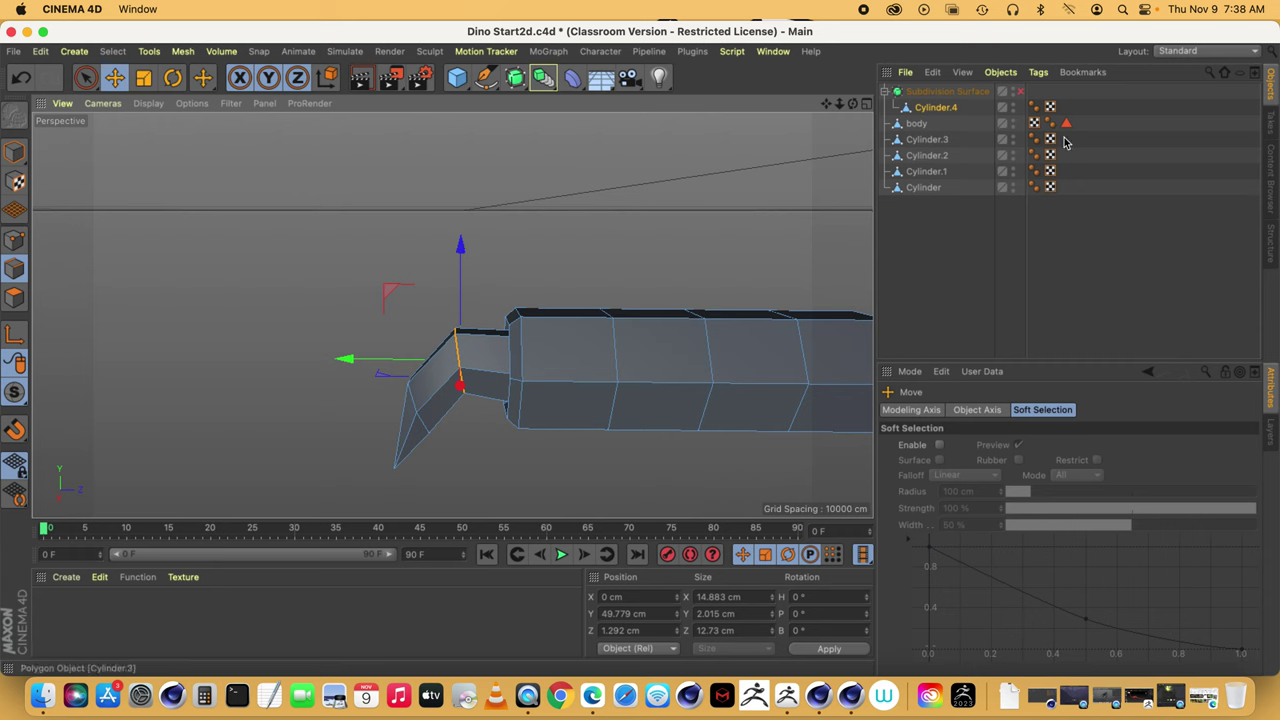
{"action": "left_click", "coordinate": [1021, 92]}
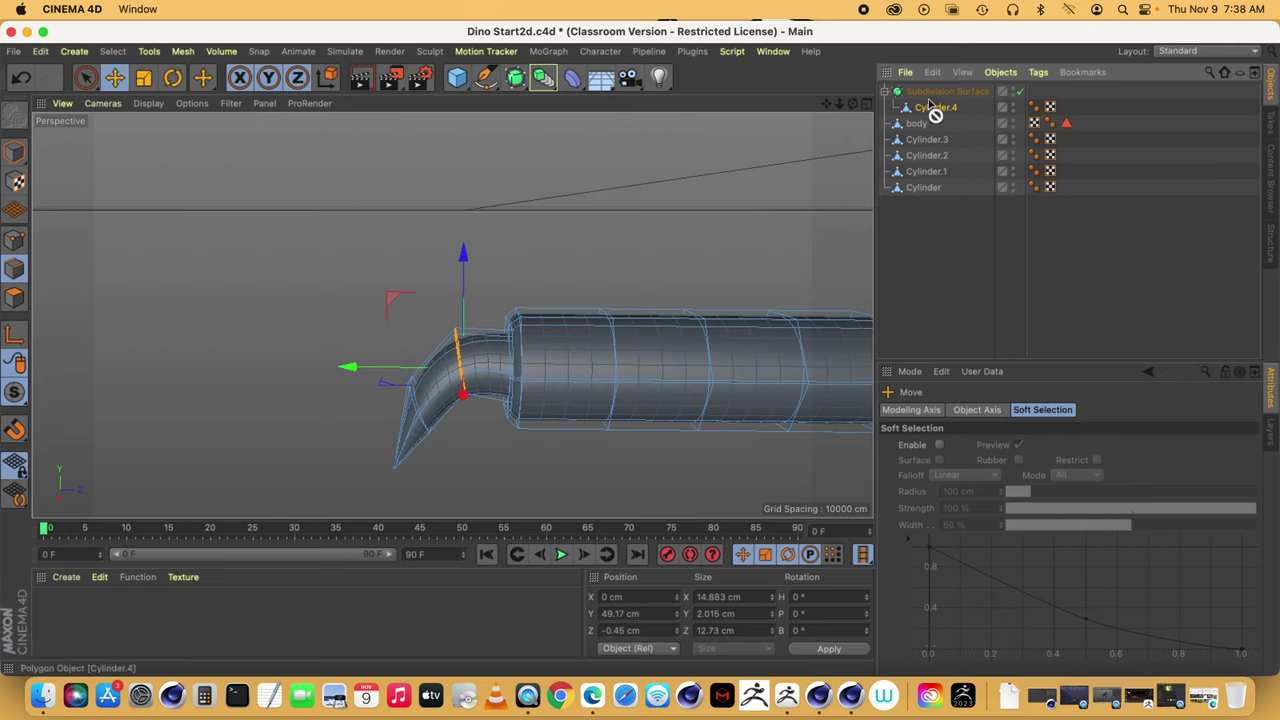
- Take Cylinder.4 out of the Subdivision Surface and delete the Subdivision Surface object
{"action": "left_click_drag", "start_coordinate": [935, 114], "coordinate": [936, 230]}
{"action": "left_click", "coordinate": [963, 93]}
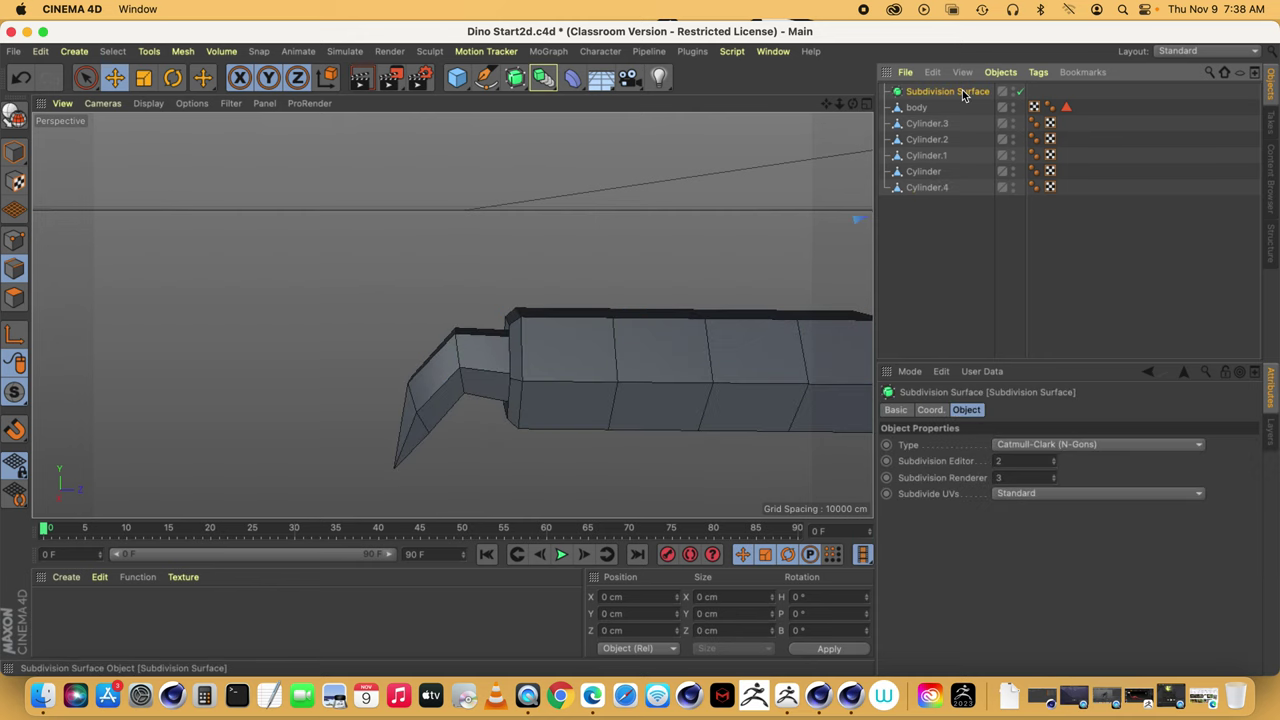
{"action": "key", "text": "Delete"}
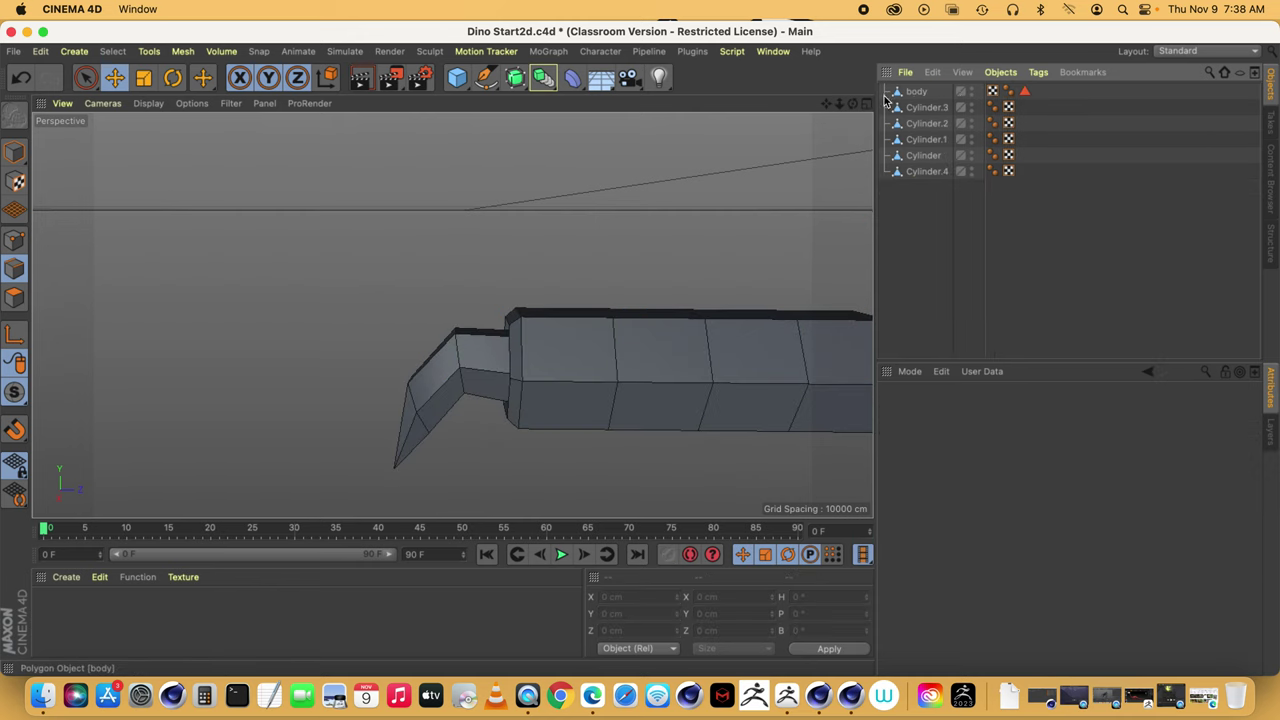
- Narrow Cylinder.4's first edge loop behind the claw socket to about 21.2 cm in X and 18.3 cm in Z
{"action": "left_click_drag", "start_coordinate": [841, 107], "coordinate": [744, 97]}
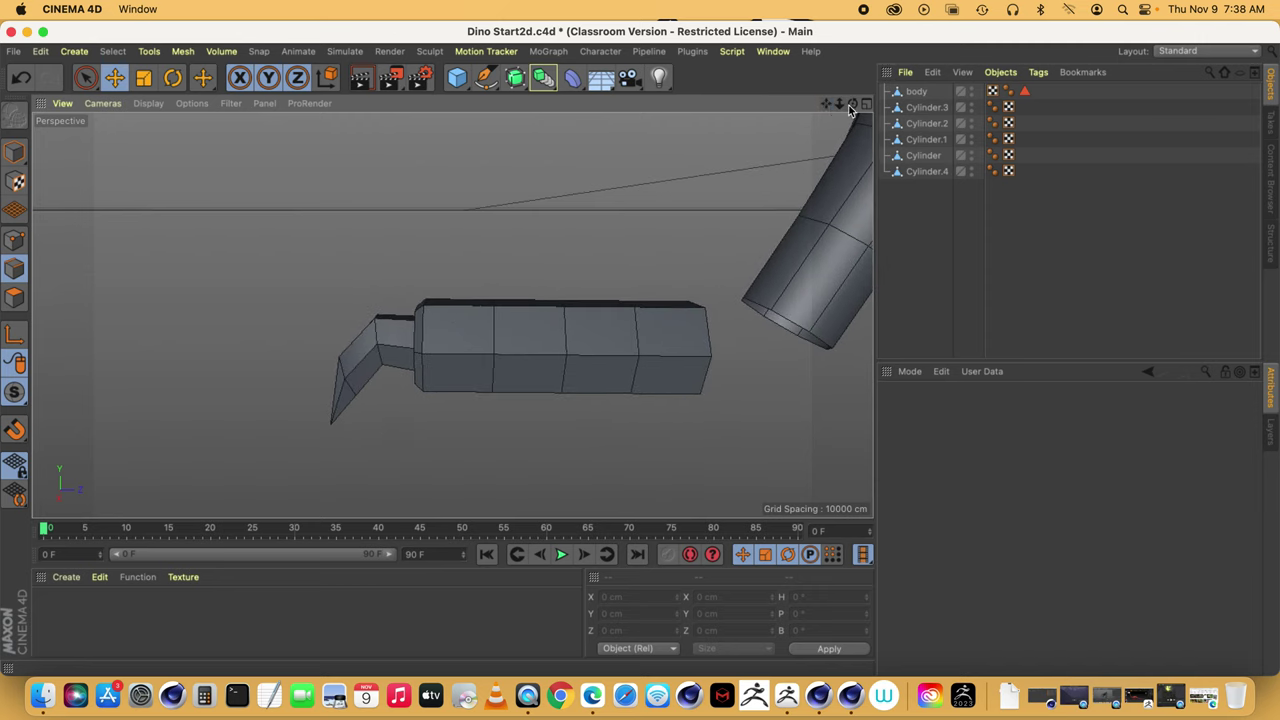
{"action": "mouse_move", "coordinate": [852, 105]}
{"action": "left_mouse_down"}
{"action": "mouse_move", "coordinate": [884, 110]}
{"action": "mouse_move", "coordinate": [849, 106]}
{"action": "mouse_move", "coordinate": [862, 105]}
{"action": "left_mouse_up"}
{"action": "left_click", "coordinate": [926, 172]}
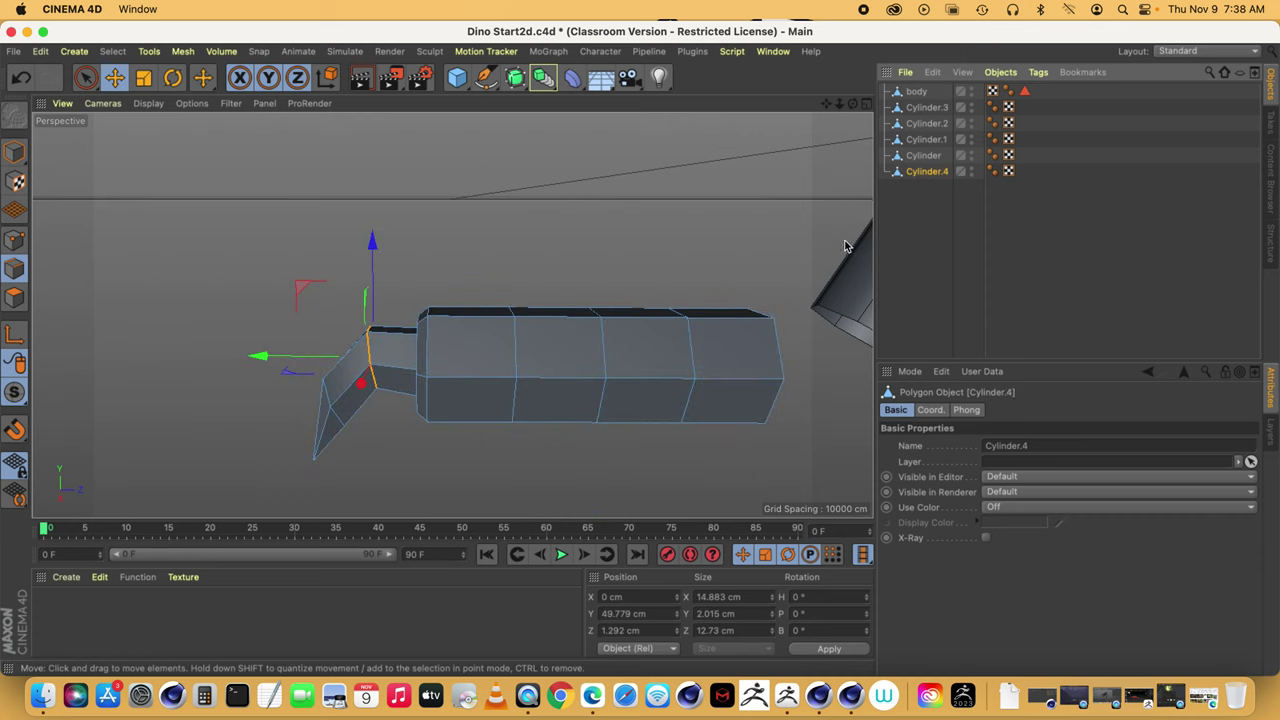
{"action": "left_click_drag", "start_coordinate": [203, 78], "coordinate": [272, 137]}
{"action": "left_click", "coordinate": [515, 360]}
{"action": "left_click", "coordinate": [143, 78]}
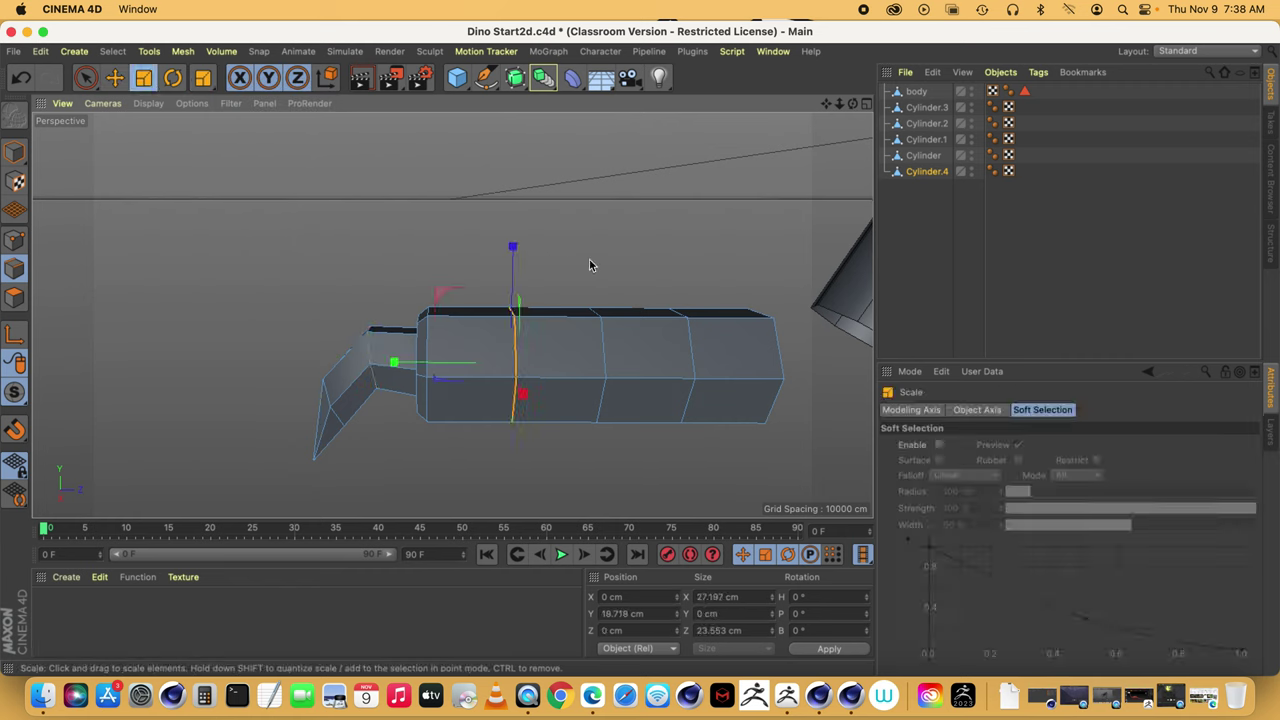
{"action": "left_click_drag", "start_coordinate": [590, 264], "coordinate": [423, 266]}
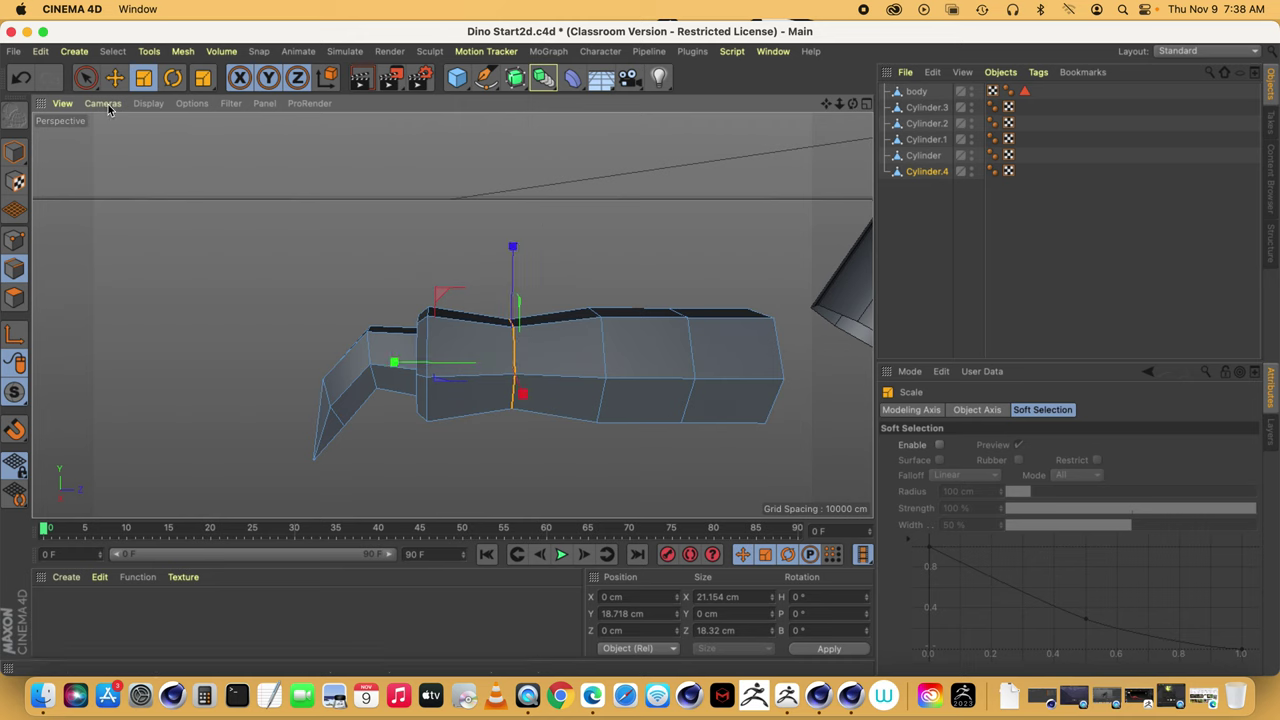
- Narrow the edge loop nearest Cylinder.4's open base to about 18.7 cm in X and 16.2 cm in Z
{"action": "left_click_drag", "start_coordinate": [202, 78], "coordinate": [272, 137]}
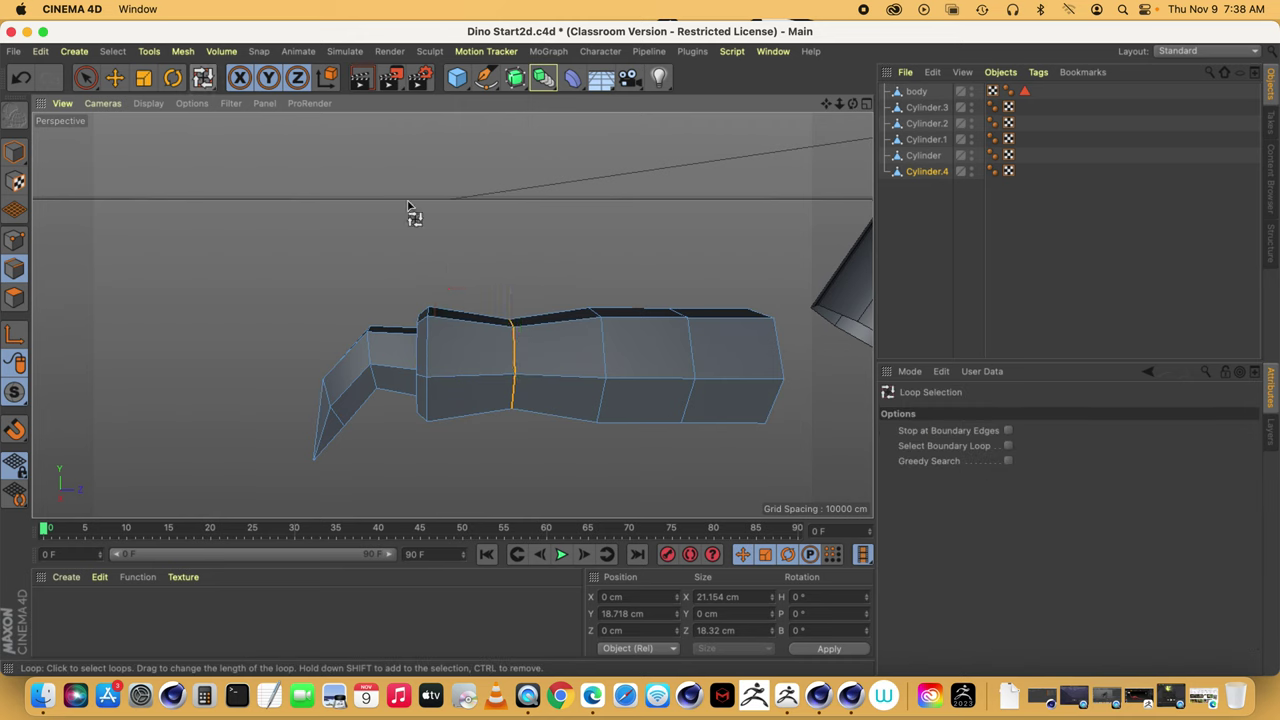
{"action": "left_click", "coordinate": [690, 362]}
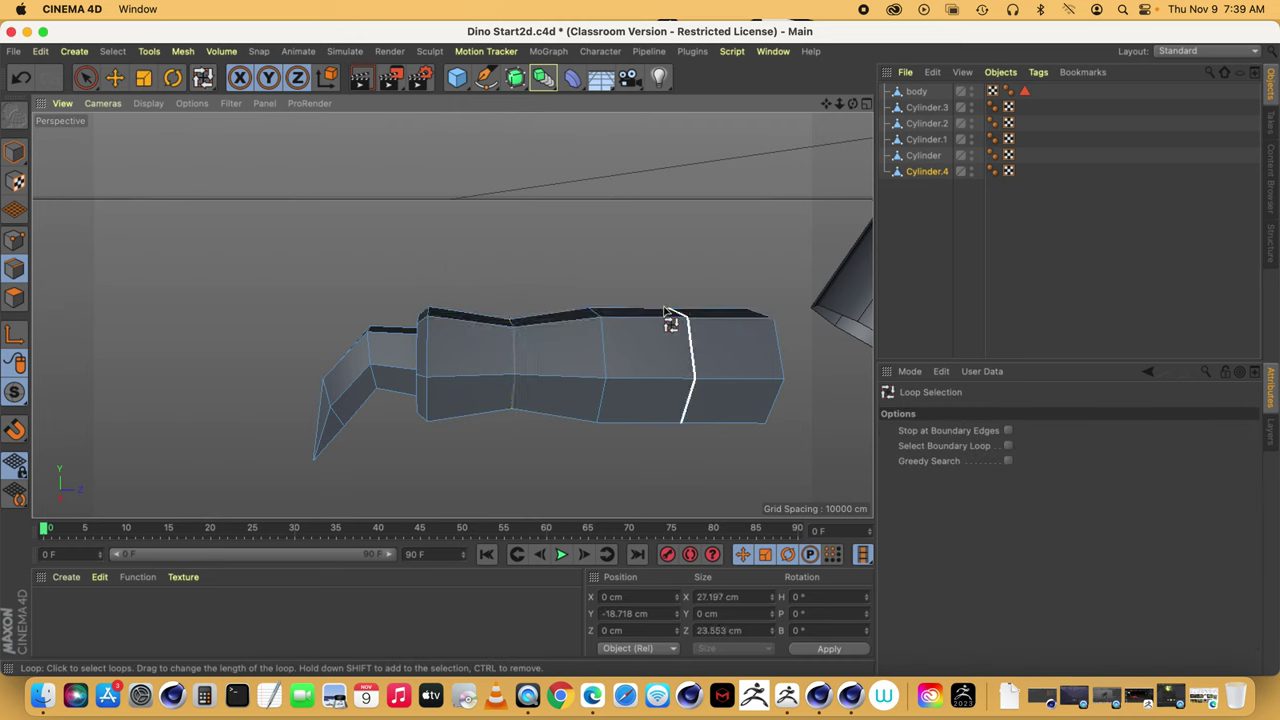
{"action": "left_click", "coordinate": [146, 80]}
{"action": "left_click_drag", "start_coordinate": [638, 242], "coordinate": [421, 252]}
- Examine Cylinder.4 from several angles, comparing its shape and position with the limb and the existing smaller fingers
{"action": "left_click_drag", "start_coordinate": [852, 103], "coordinate": [825, 165]}
{"action": "left_click_drag", "start_coordinate": [838, 105], "coordinate": [742, 138]}
{"action": "left_click_drag", "start_coordinate": [839, 105], "coordinate": [816, 107]}
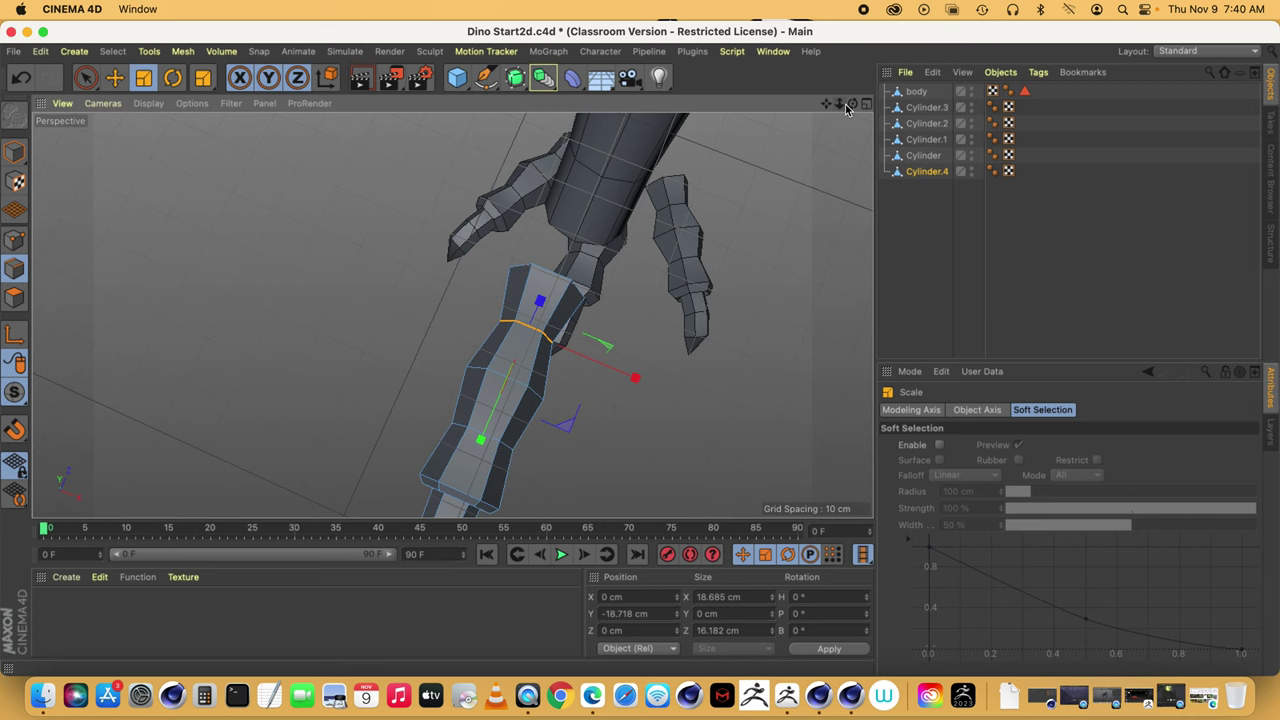
{"action": "left_click_drag", "start_coordinate": [841, 105], "coordinate": [452, 316]}
{"action": "left_click_drag", "start_coordinate": [853, 105], "coordinate": [525, 303]}
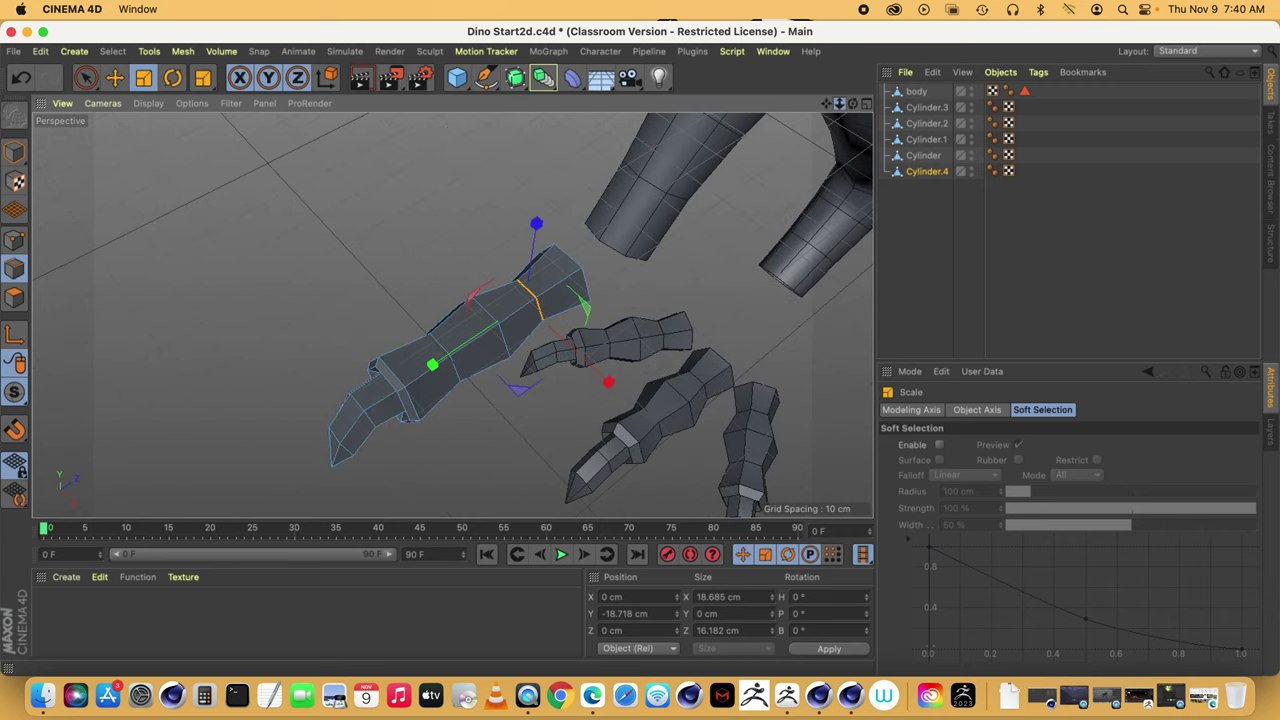
{"action": "left_click_drag", "start_coordinate": [840, 104], "coordinate": [452, 316]}
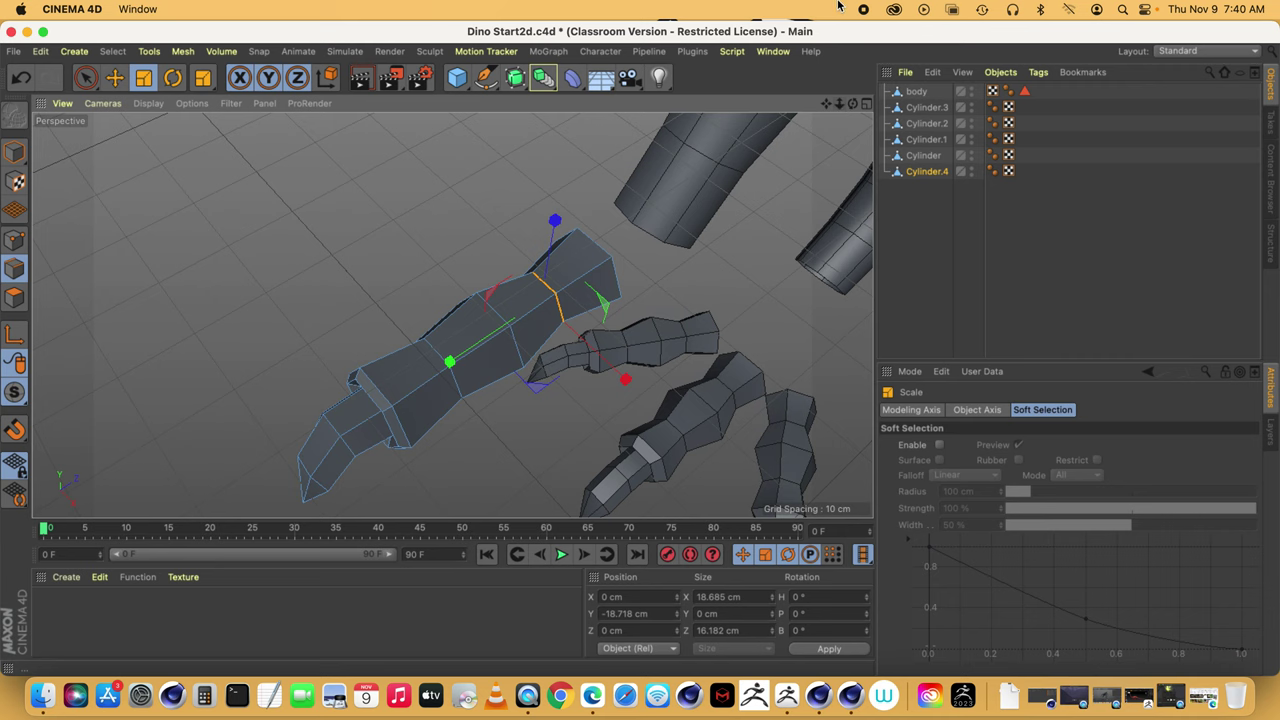
{"action": "left_click_drag", "start_coordinate": [851, 108], "coordinate": [452, 316]}
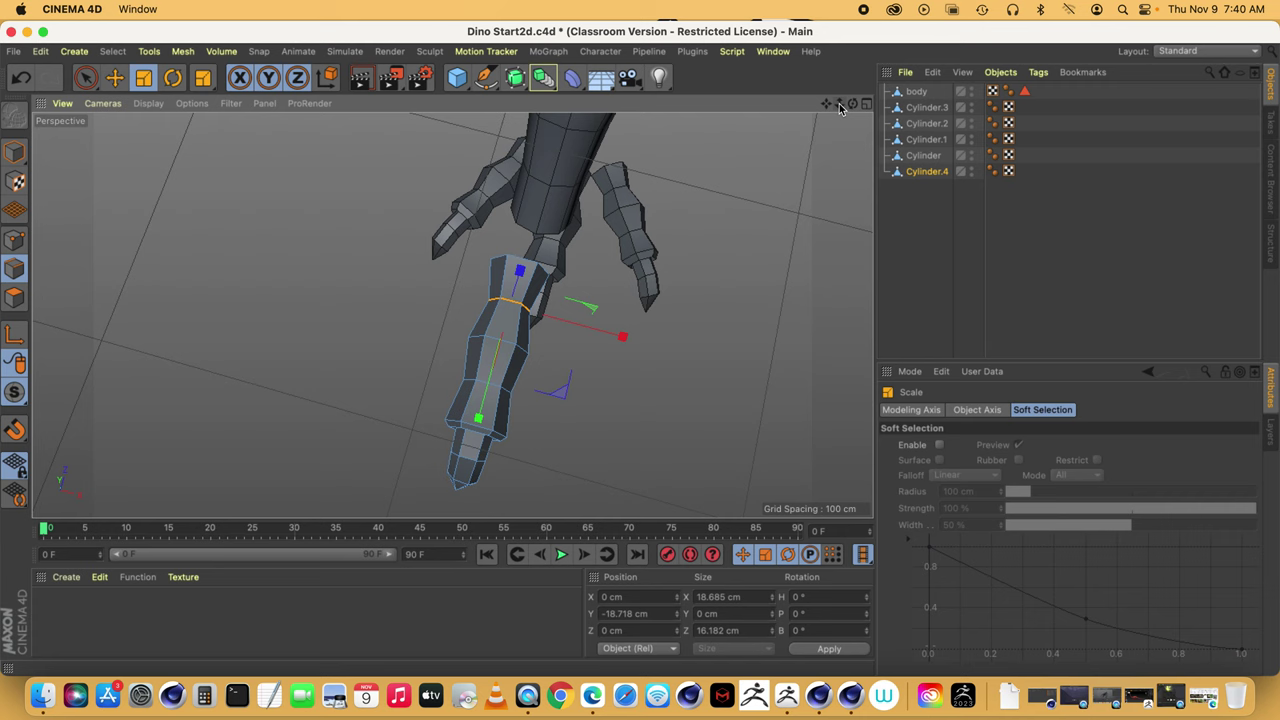
{"action": "left_click_drag", "start_coordinate": [852, 104], "coordinate": [640, 257]}
- Move only Cylinder.4's axis about 43 cm back along the finger to its open base end
{"action": "key", "text": "e"}
{"action": "left_click", "coordinate": [260, 268]}
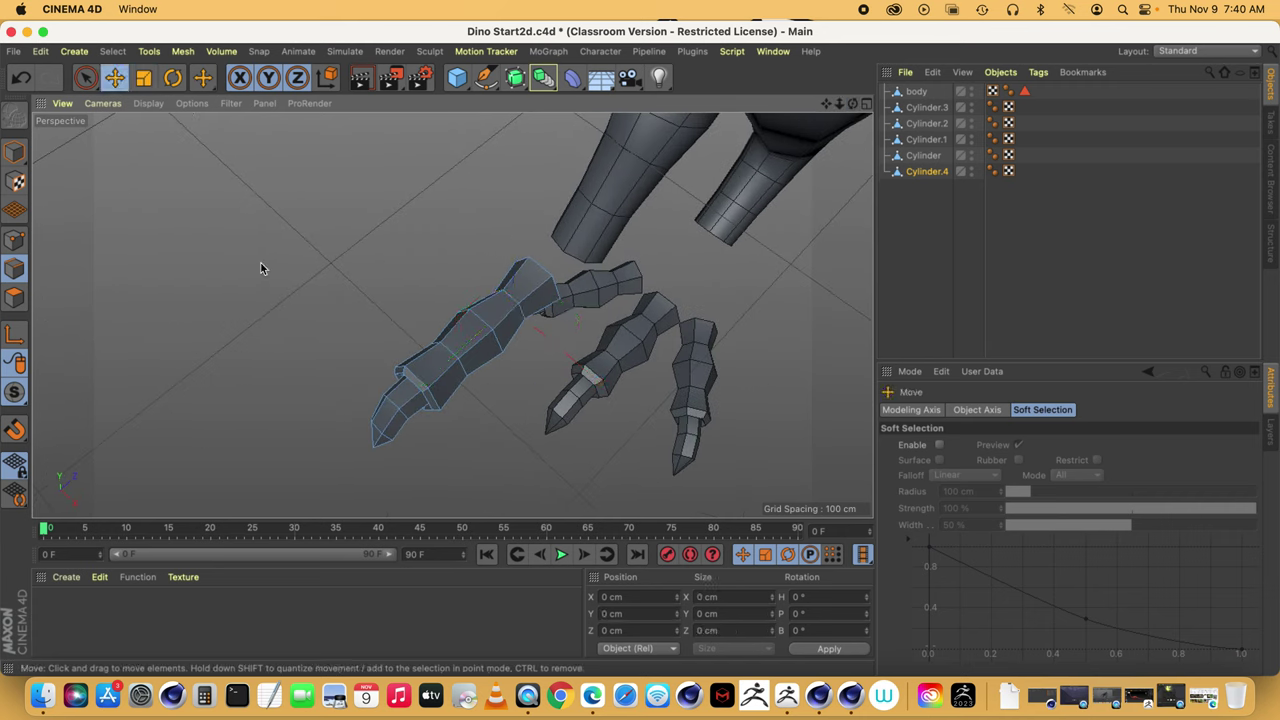
{"action": "left_click", "coordinate": [481, 350]}
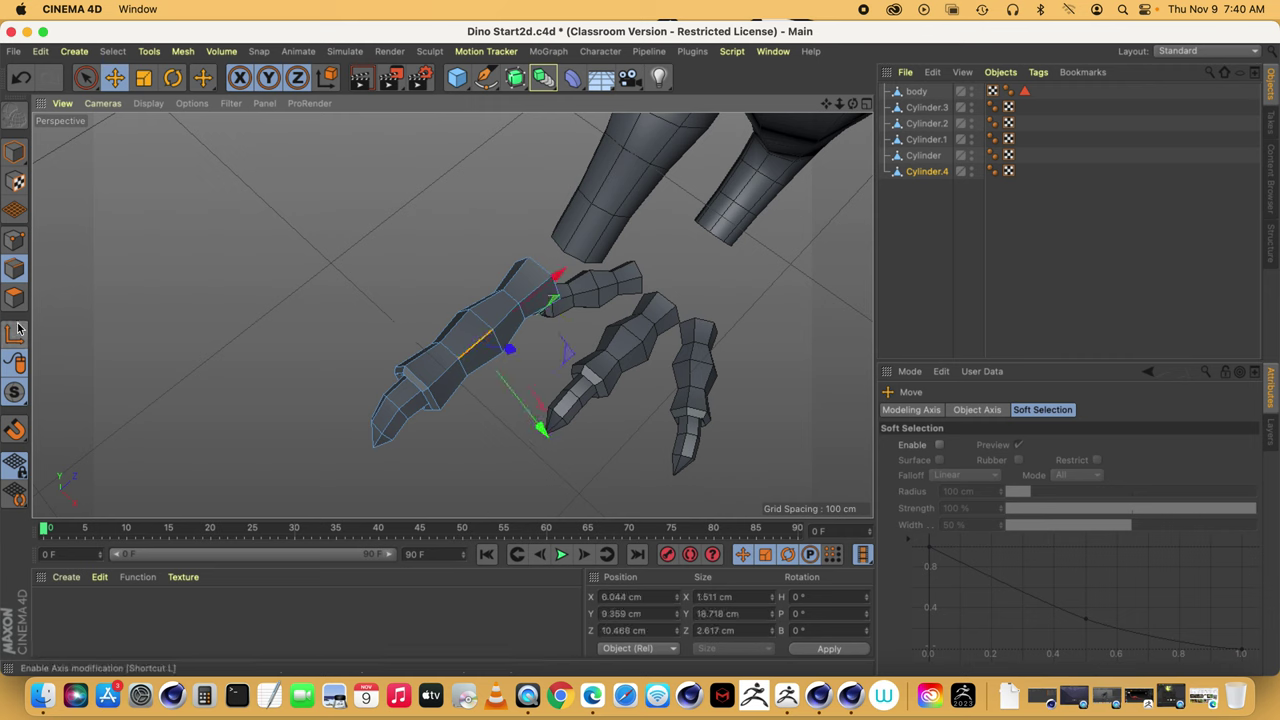
{"action": "key", "text": "Return"}
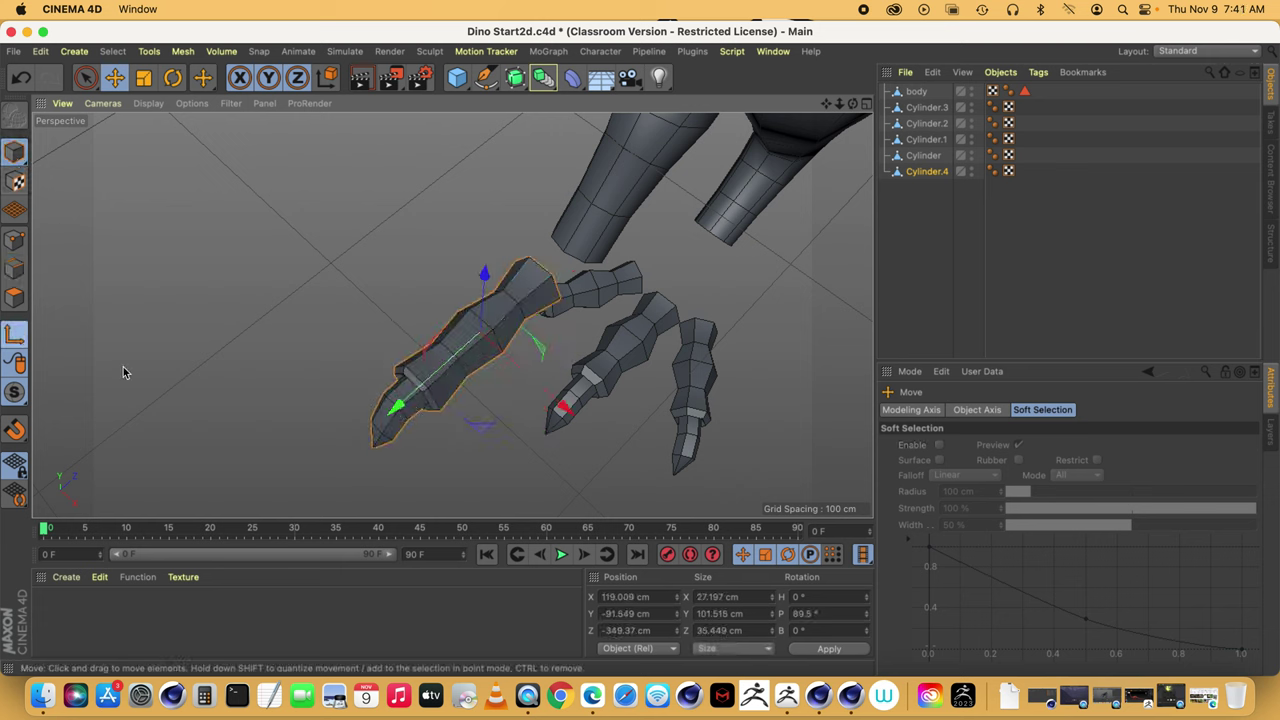
{"action": "left_click_drag", "start_coordinate": [396, 409], "coordinate": [473, 361]}
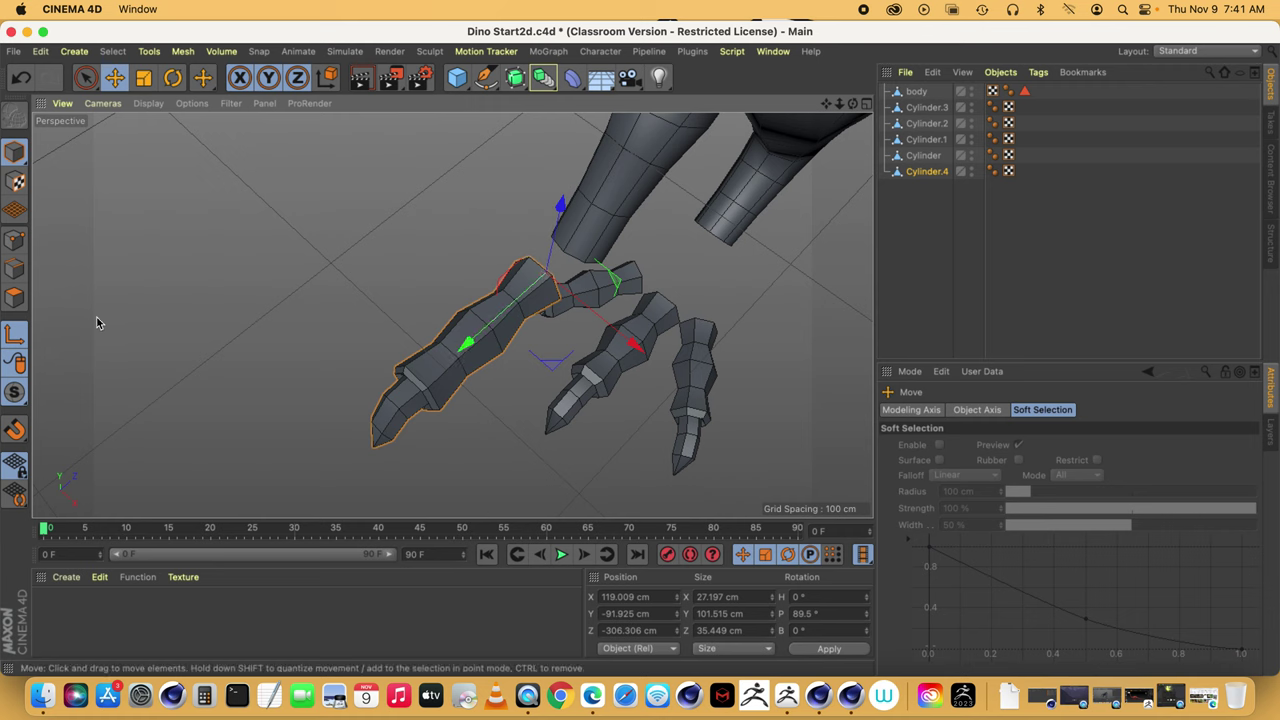
- Duplicate Cylinder.4 and rotate the copy around its base to a bank of about -43.6°
{"action": "left_click", "coordinate": [174, 78]}
{"action": "key", "text": "super+c"}
{"action": "key", "text": "super+v"}
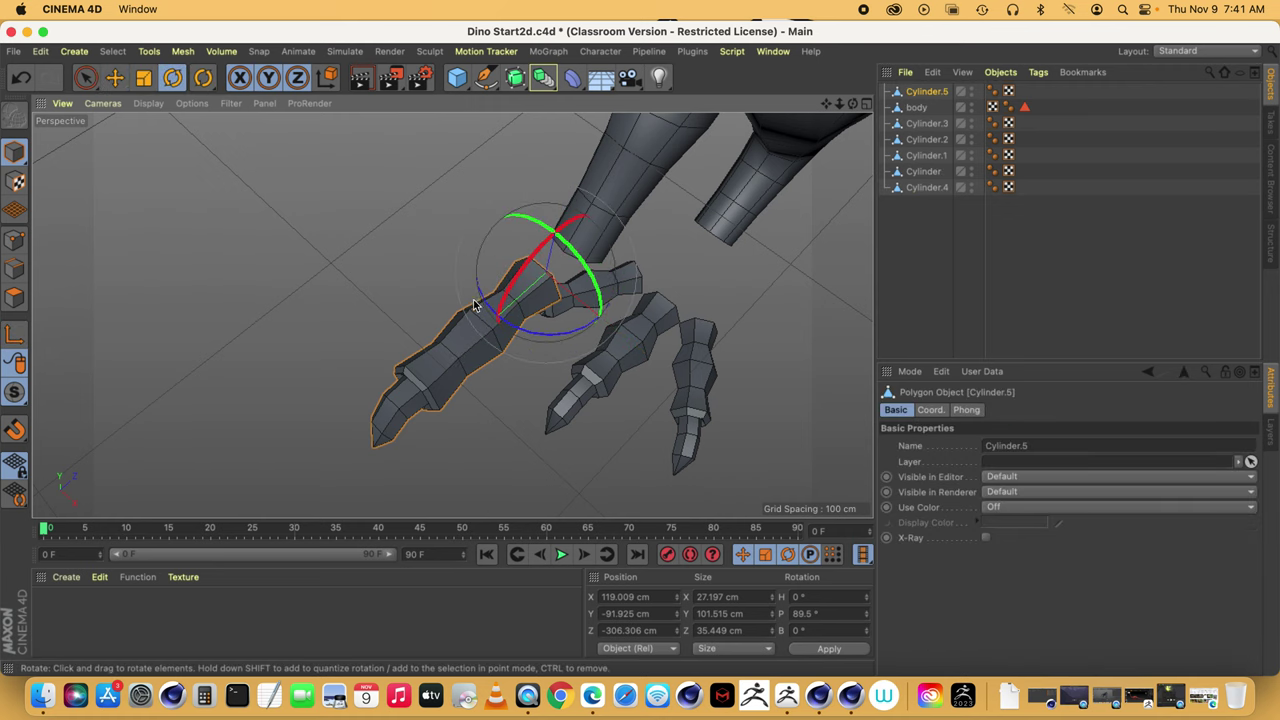
{"action": "left_click_drag", "start_coordinate": [535, 332], "coordinate": [456, 324]}
- Move Cylinder.5 clear of the original finger, to about X 103.8 cm and Z -296.2 cm
{"action": "left_click", "coordinate": [115, 78]}
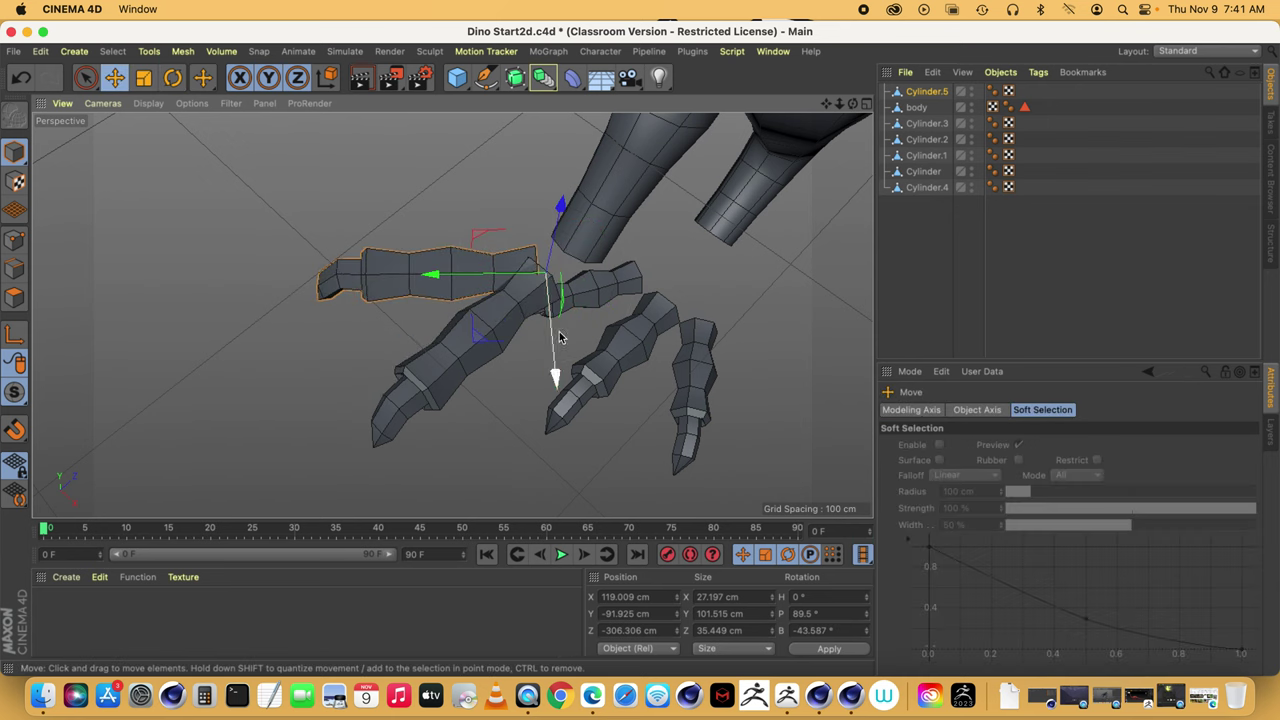
{"action": "left_click_drag", "start_coordinate": [561, 381], "coordinate": [554, 345]}
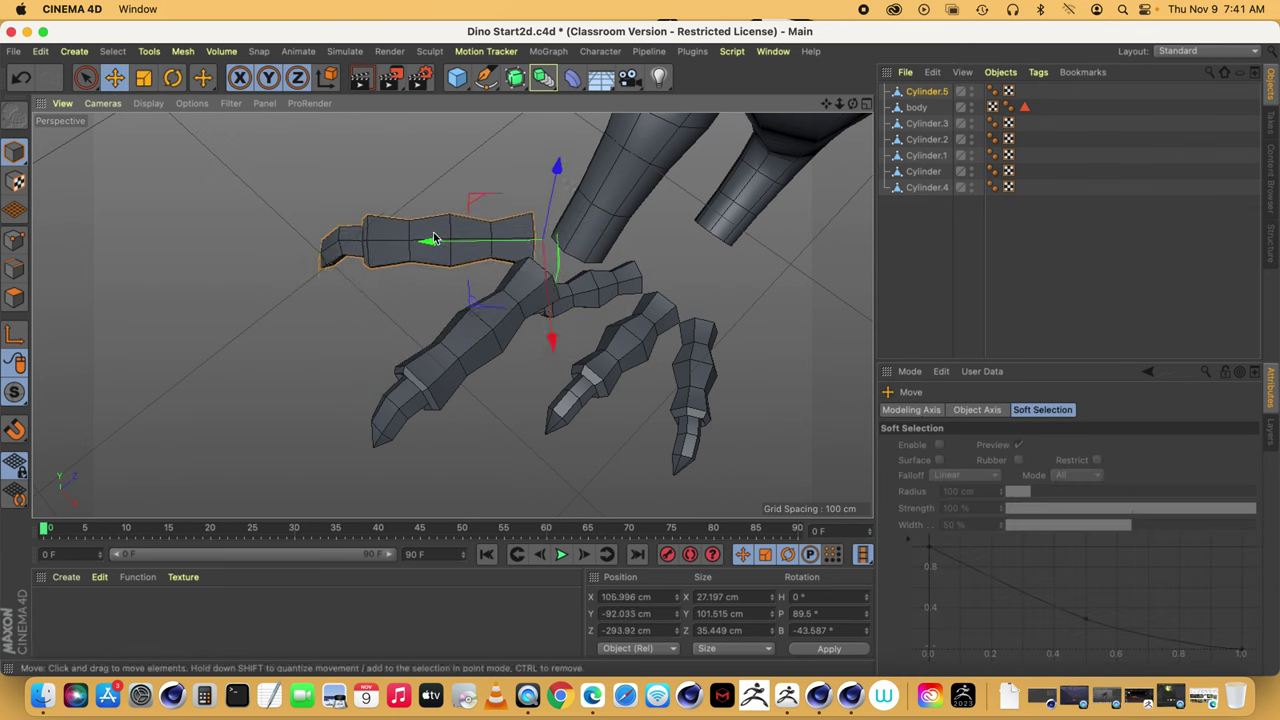
{"action": "left_click_drag", "start_coordinate": [431, 244], "coordinate": [422, 246]}
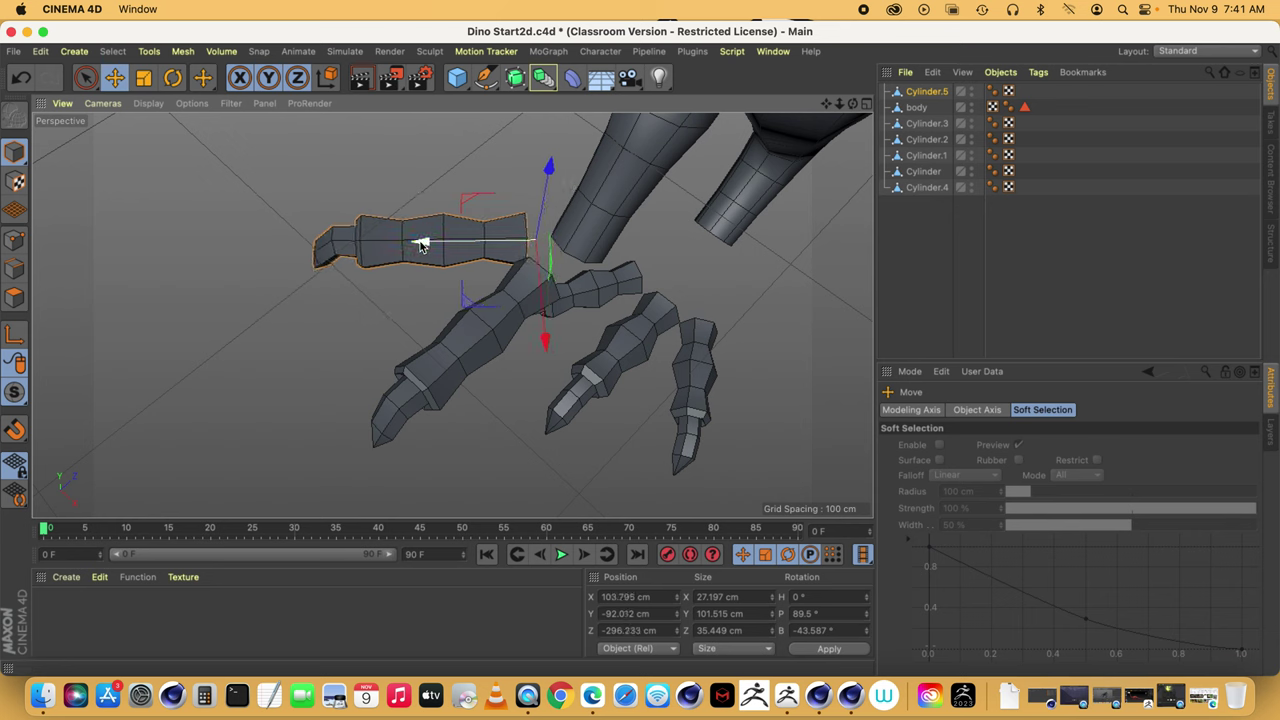
- Copy Cylinder.4 to its other side, with the copy banked 34° and placed at about X 139.4 cm, Z -300 cm
{"action": "left_click", "coordinate": [491, 335]}
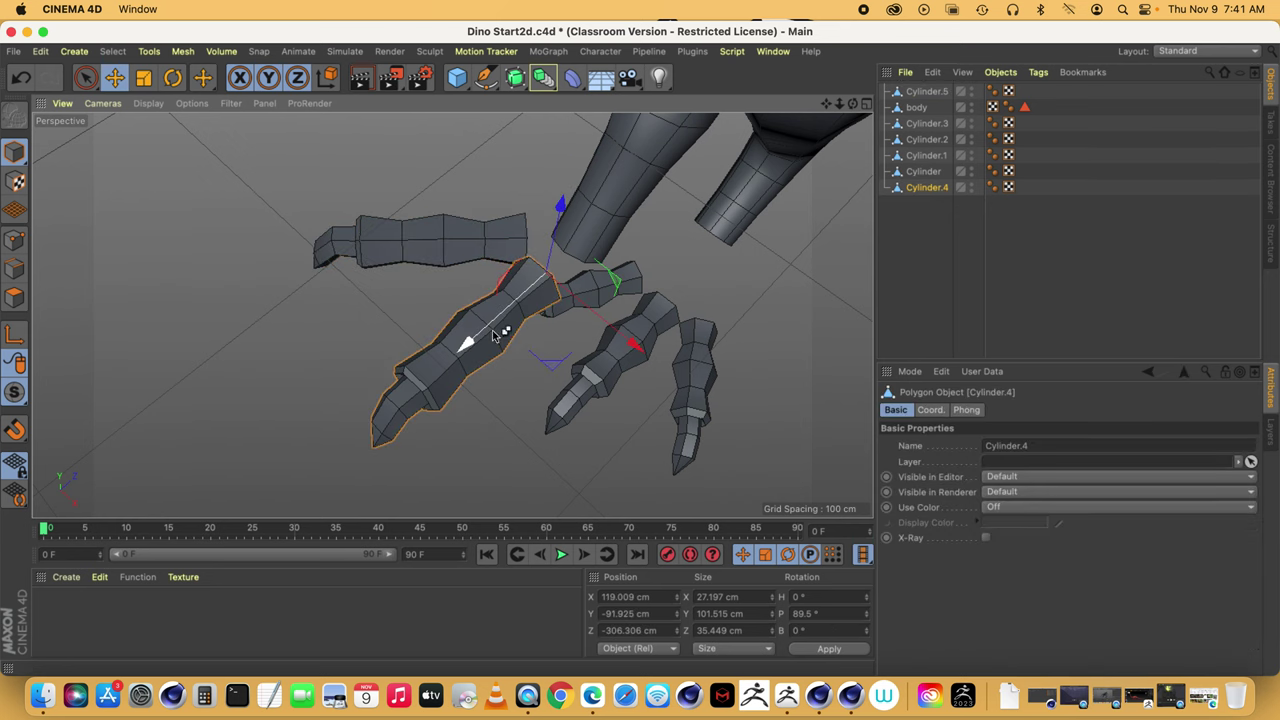
{"action": "left_click_drag", "start_coordinate": [491, 335], "coordinate": [606, 400], "text": "ctrl"}
{"action": "key", "text": "r"}
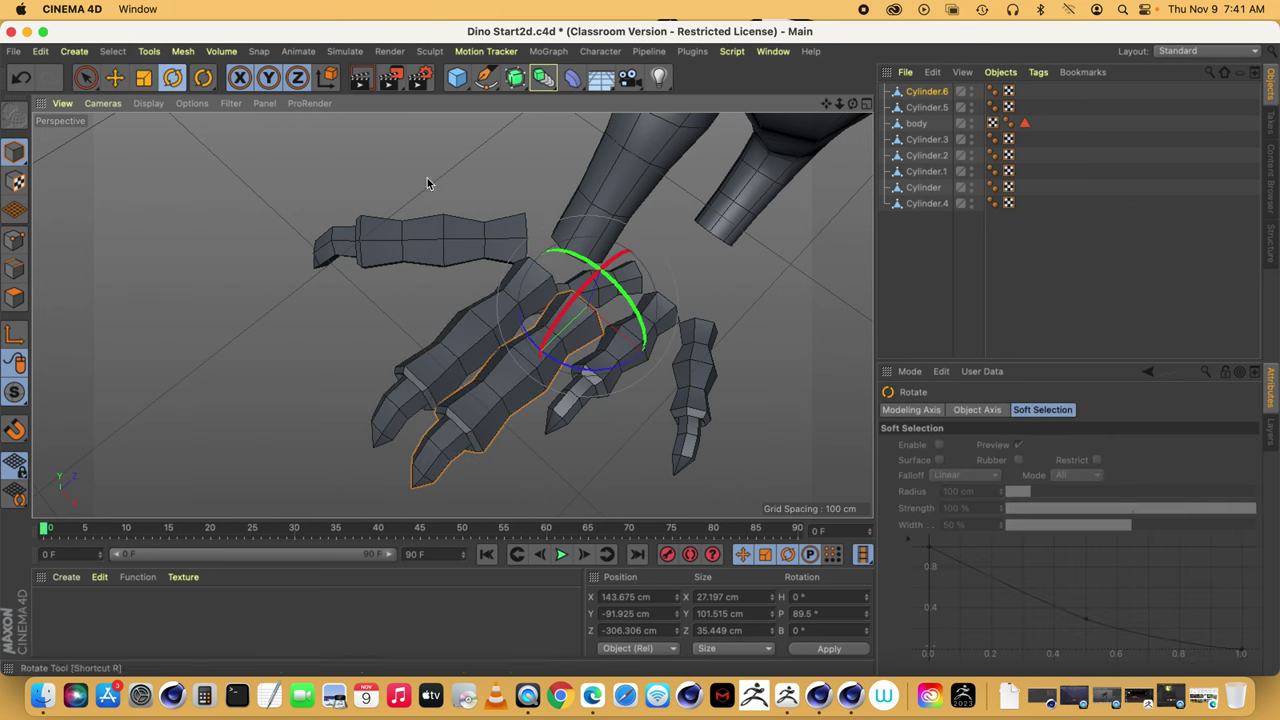
{"action": "left_click_drag", "start_coordinate": [586, 366], "coordinate": [631, 366]}
{"action": "left_click", "coordinate": [115, 83]}
{"action": "left_click_drag", "start_coordinate": [588, 428], "coordinate": [577, 400]}
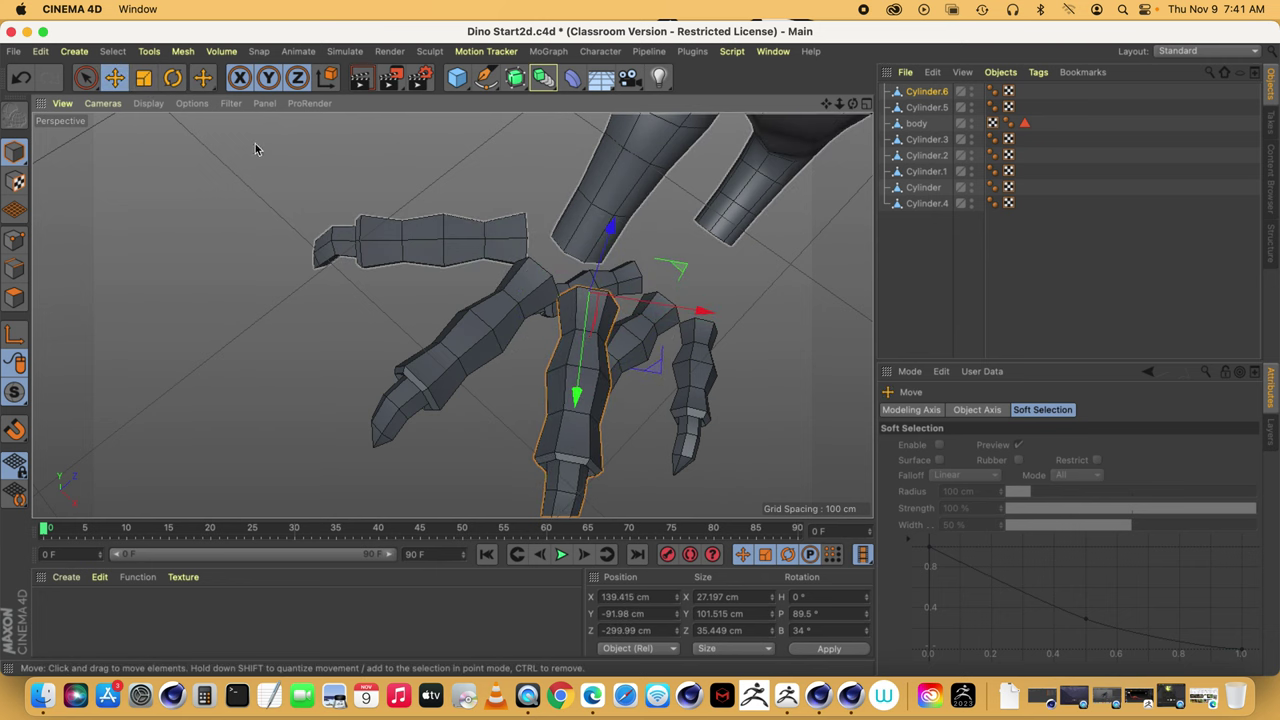
- Try shortening both outer fingers along their length, Cylinder.6 to about 81.4 cm and Cylinder.5 to about 82.8 cm
{"action": "left_click_drag", "start_coordinate": [840, 103], "coordinate": [825, 178]}
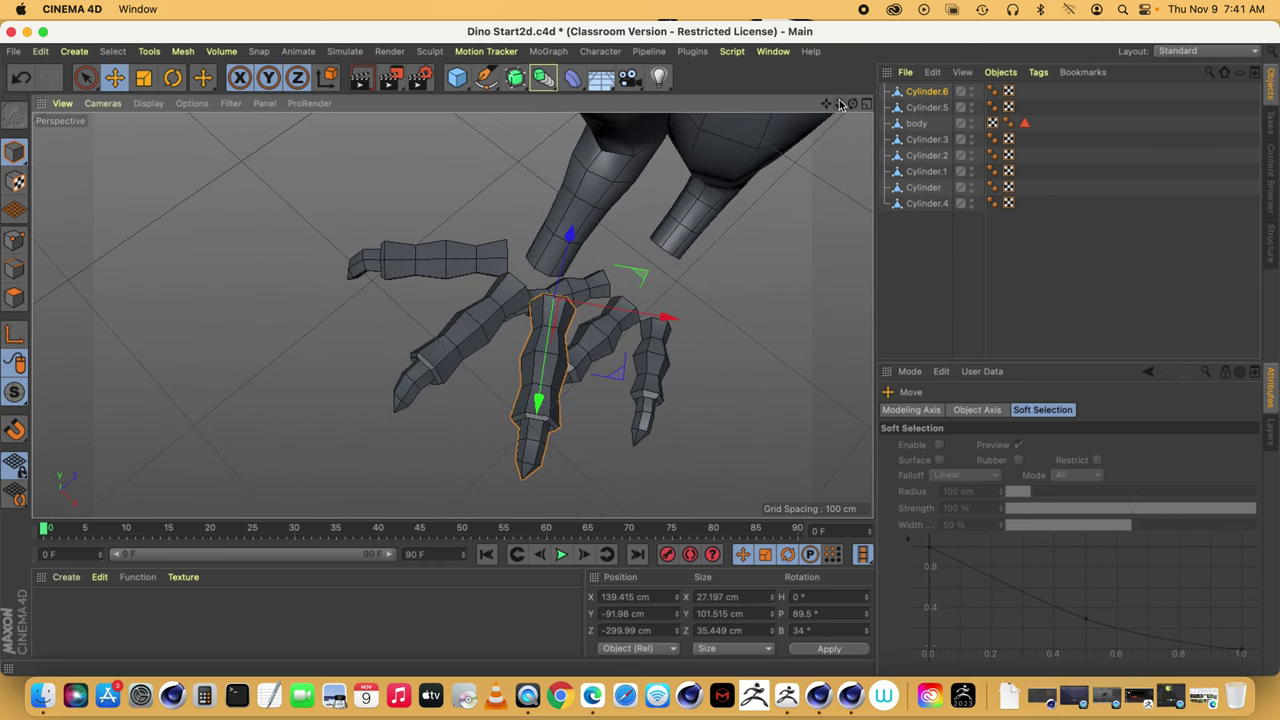
{"action": "left_click", "coordinate": [144, 80]}
{"action": "left_click_drag", "start_coordinate": [540, 407], "coordinate": [540, 387]}
{"action": "left_click", "coordinate": [447, 268]}
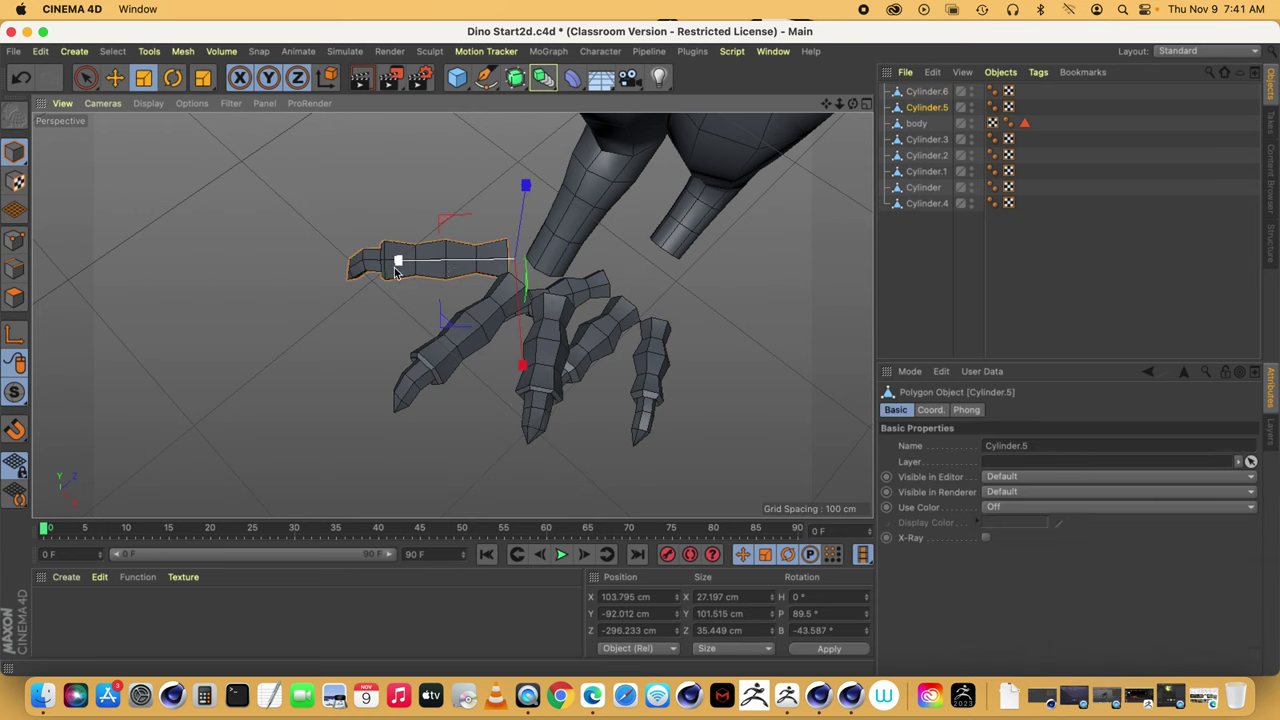
{"action": "left_click_drag", "start_coordinate": [396, 270], "coordinate": [420, 268]}
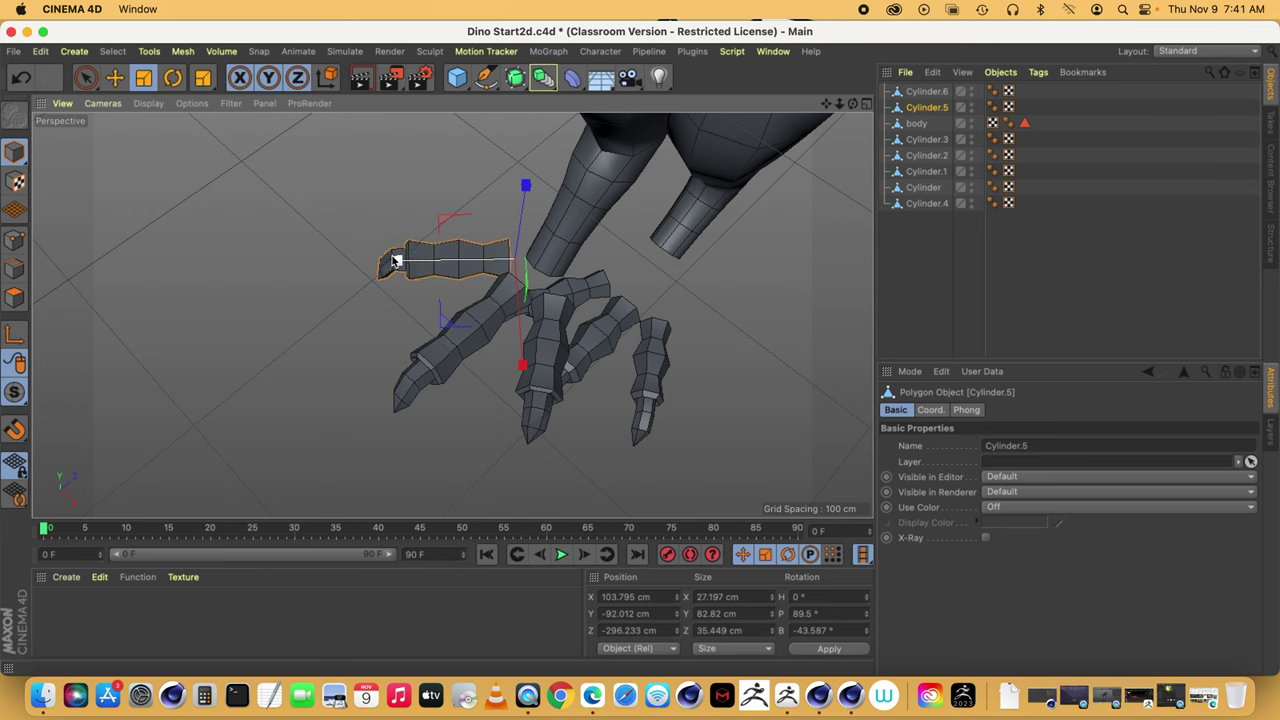
{"action": "mouse_move", "coordinate": [397, 263]}
{"action": "left_mouse_down"}
{"action": "mouse_move", "coordinate": [352, 265]}
{"action": "mouse_move", "coordinate": [374, 270]}
{"action": "left_mouse_up"}
- Scale the outer fingers along their length, Cylinder.6 to about 86.1 cm and Cylinder.5 to about 92.2 cm
{"action": "left_click", "coordinate": [541, 390]}
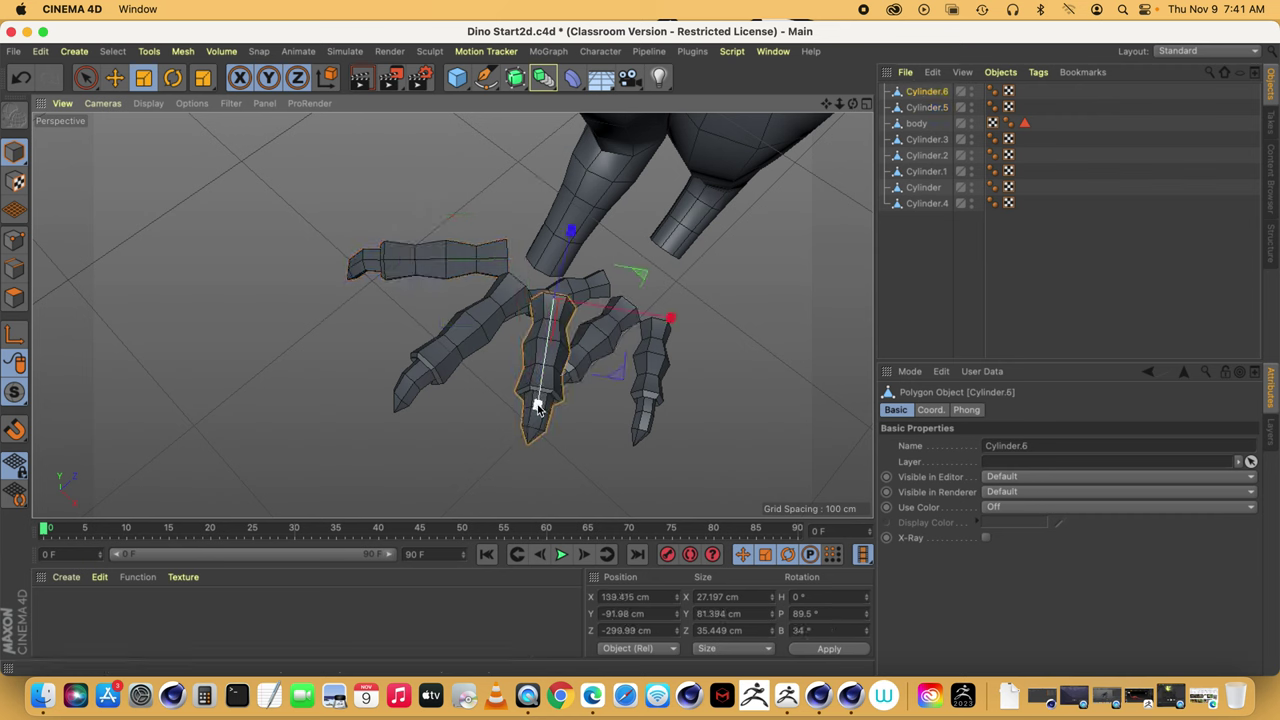
{"action": "left_click_drag", "start_coordinate": [537, 407], "coordinate": [541, 402]}
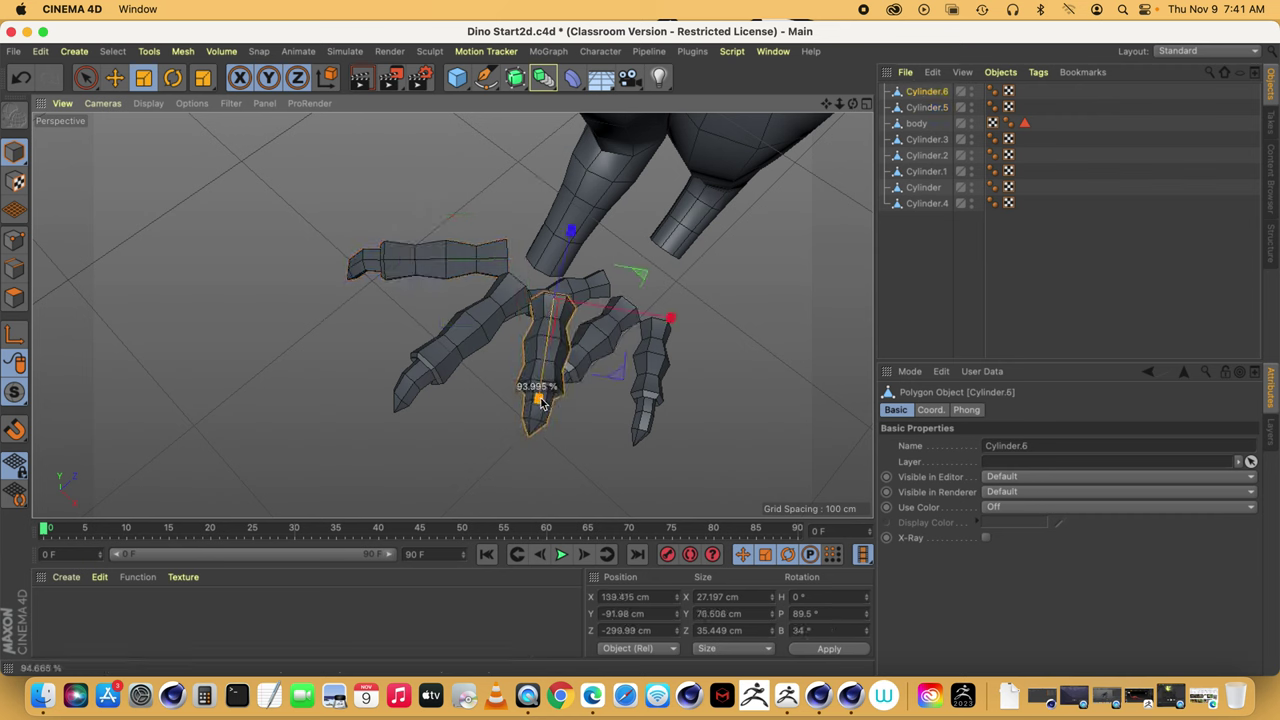
{"action": "left_click", "coordinate": [440, 262]}
{"action": "left_click_drag", "start_coordinate": [397, 263], "coordinate": [399, 260]}
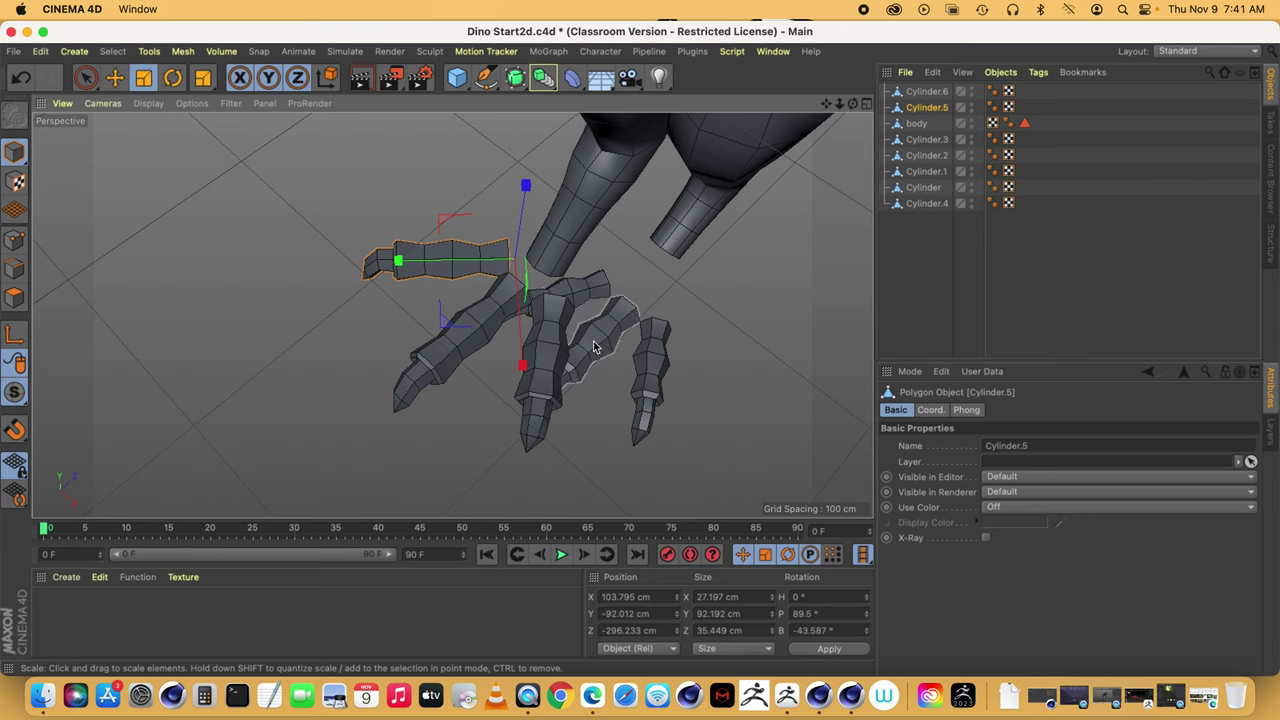
- Move Cylinder.6 about 2.3 cm sideways along its X axis, away from the middle finger's base
{"action": "left_click_drag", "start_coordinate": [853, 104], "coordinate": [752, 268]}
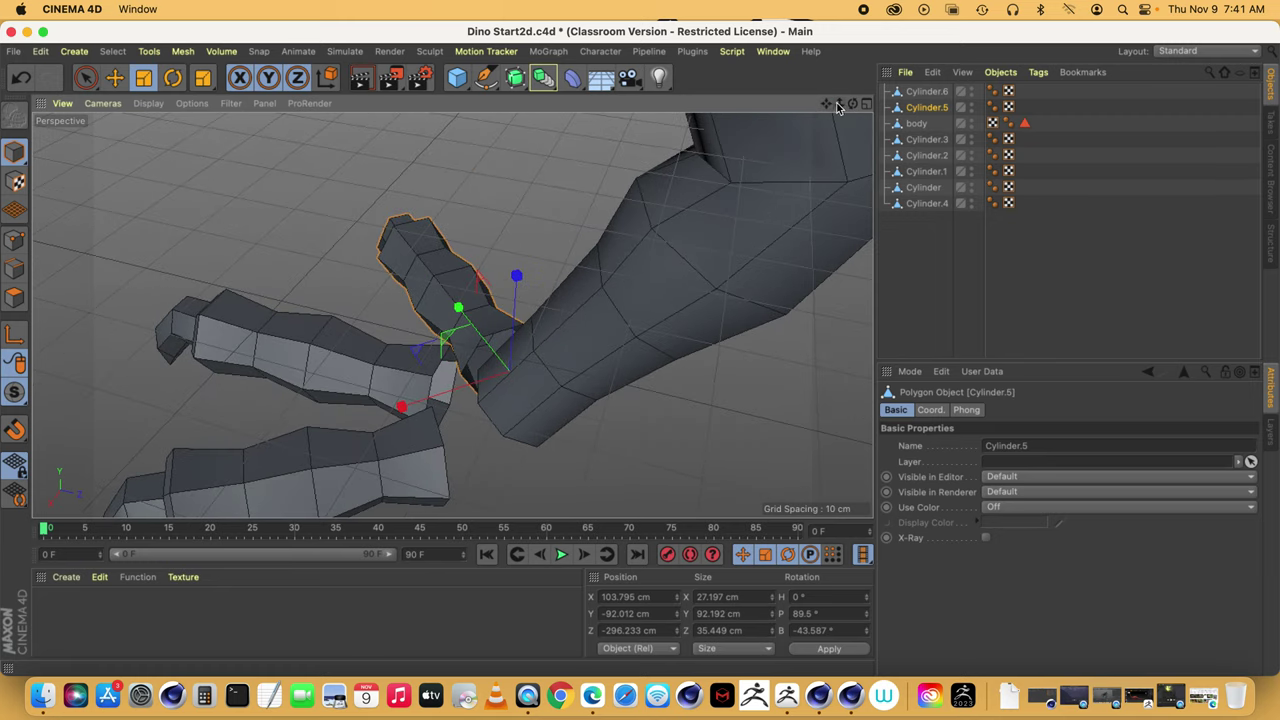
{"action": "left_click_drag", "start_coordinate": [839, 105], "coordinate": [841, 42]}
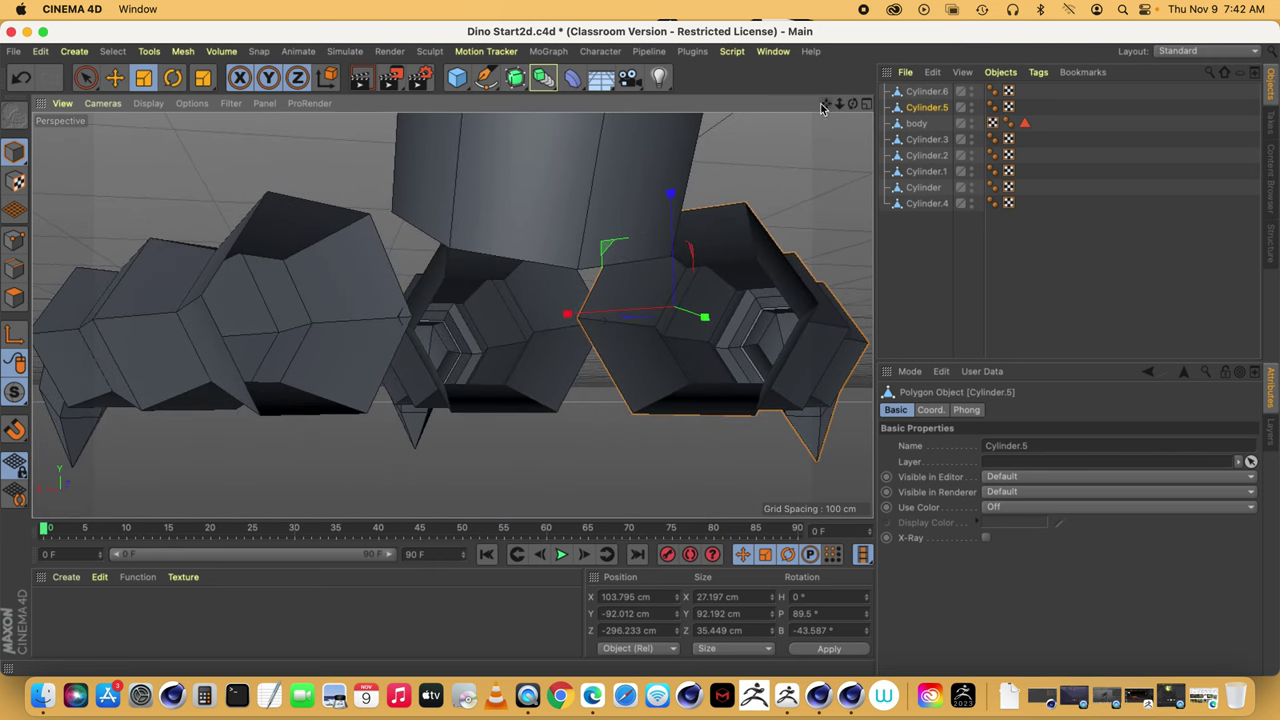
{"action": "key", "text": "e"}
{"action": "left_click", "coordinate": [314, 243]}
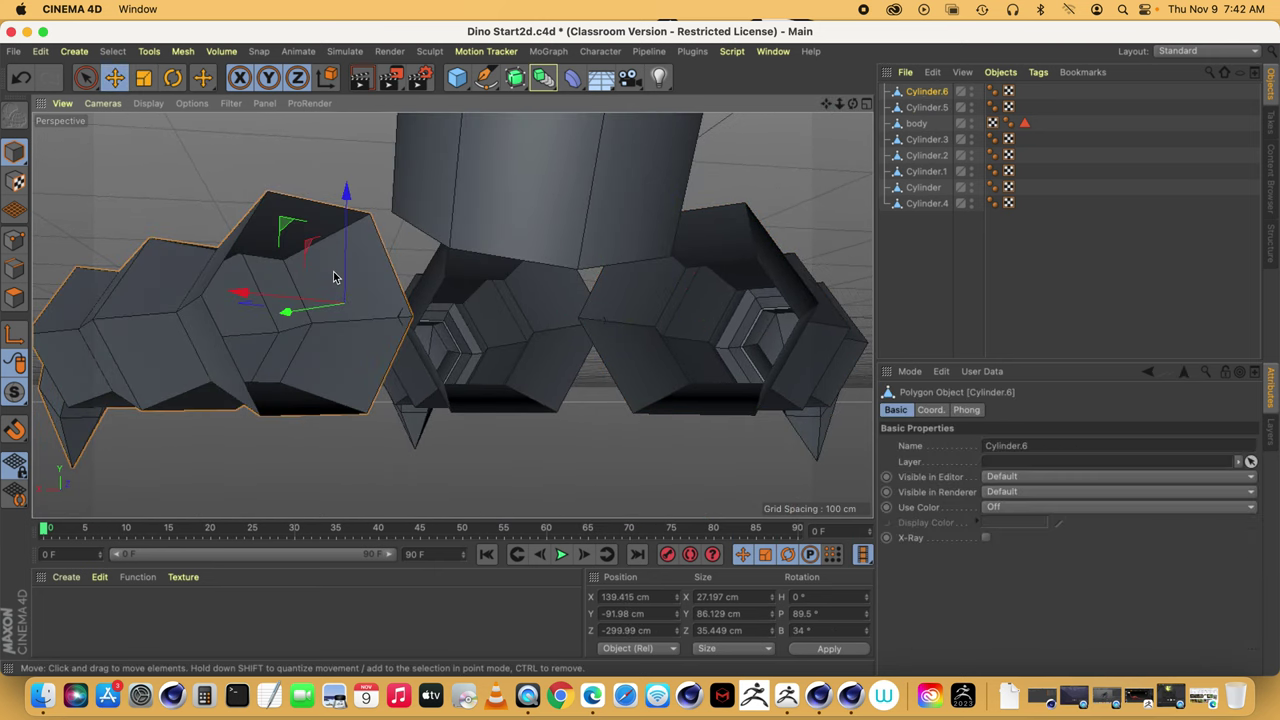
{"action": "mouse_move", "coordinate": [852, 104]}
{"action": "left_mouse_down"}
{"action": "mouse_move", "coordinate": [866, 132]}
{"action": "mouse_move", "coordinate": [900, 134]}
{"action": "mouse_move", "coordinate": [868, 145]}
{"action": "mouse_move", "coordinate": [915, 136]}
{"action": "mouse_move", "coordinate": [864, 130]}
{"action": "mouse_move", "coordinate": [890, 202]}
{"action": "mouse_move", "coordinate": [846, 220]}
{"action": "mouse_move", "coordinate": [852, 140]}
{"action": "mouse_move", "coordinate": [844, 150]}
{"action": "mouse_move", "coordinate": [864, 136]}
{"action": "mouse_move", "coordinate": [837, 103]}
{"action": "left_mouse_up"}
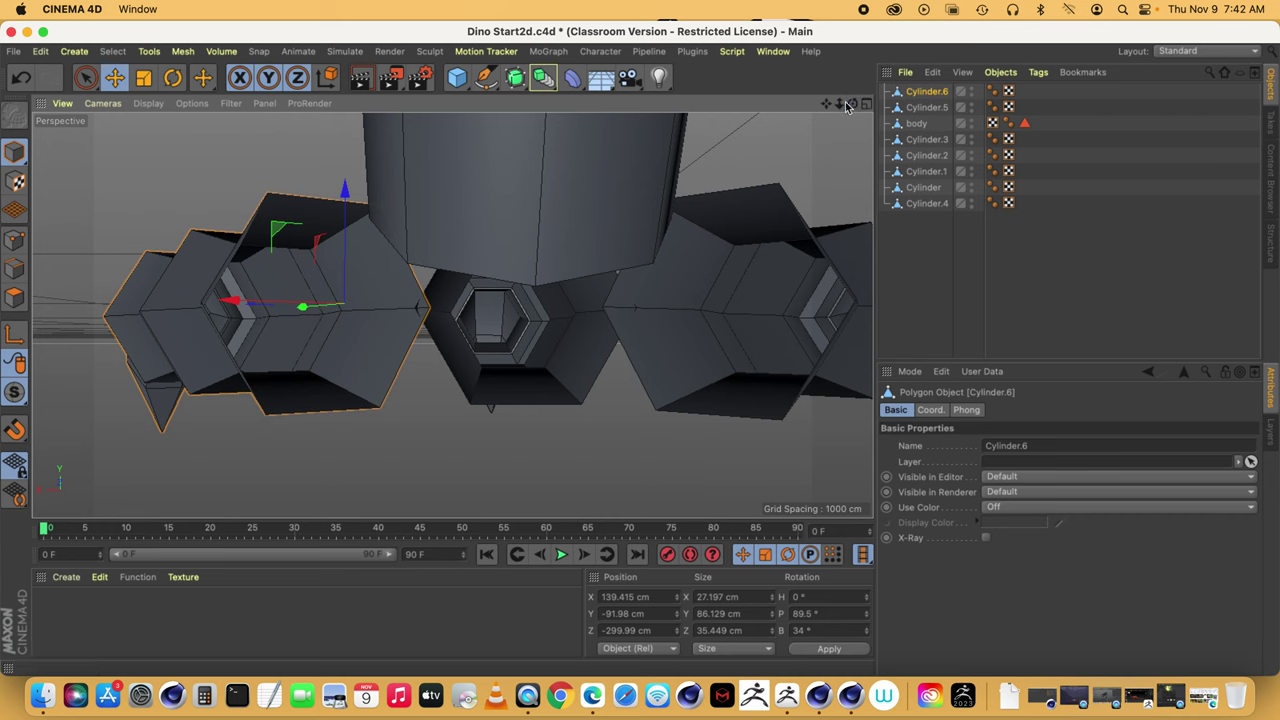
{"action": "left_click_drag", "start_coordinate": [229, 303], "coordinate": [205, 305]}
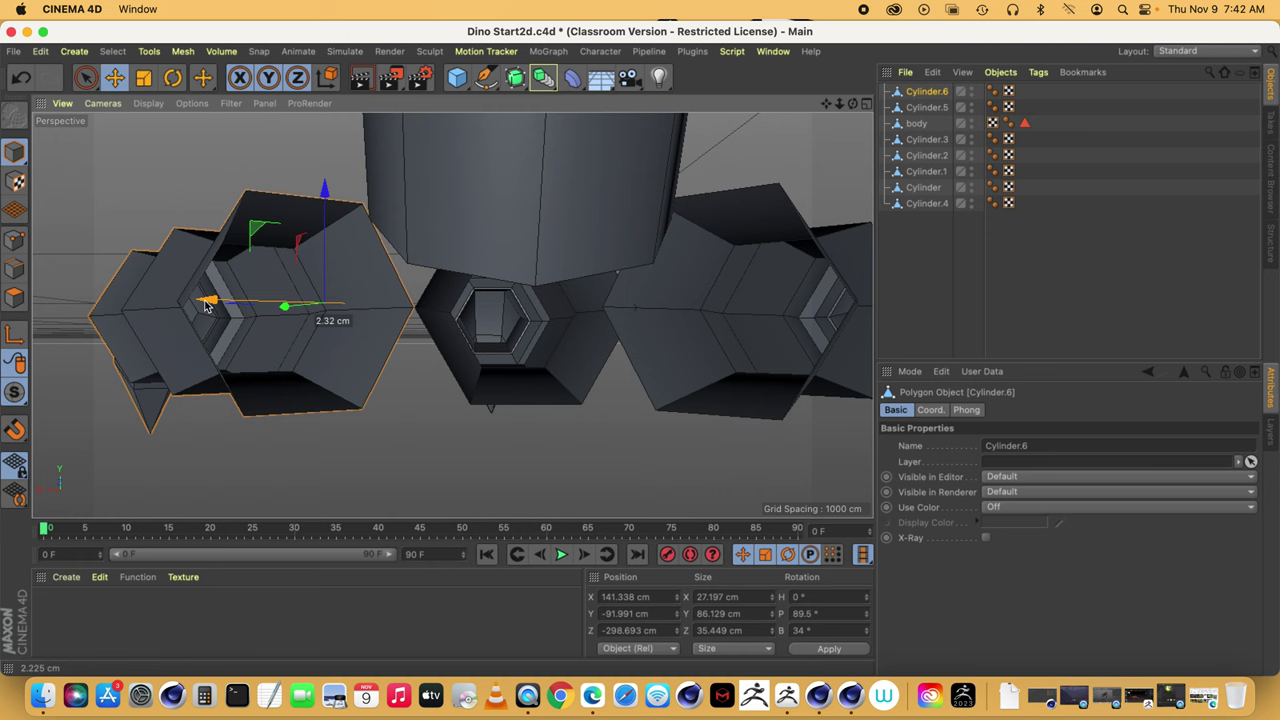
{"action": "left_click_drag", "start_coordinate": [839, 104], "coordinate": [829, 144]}
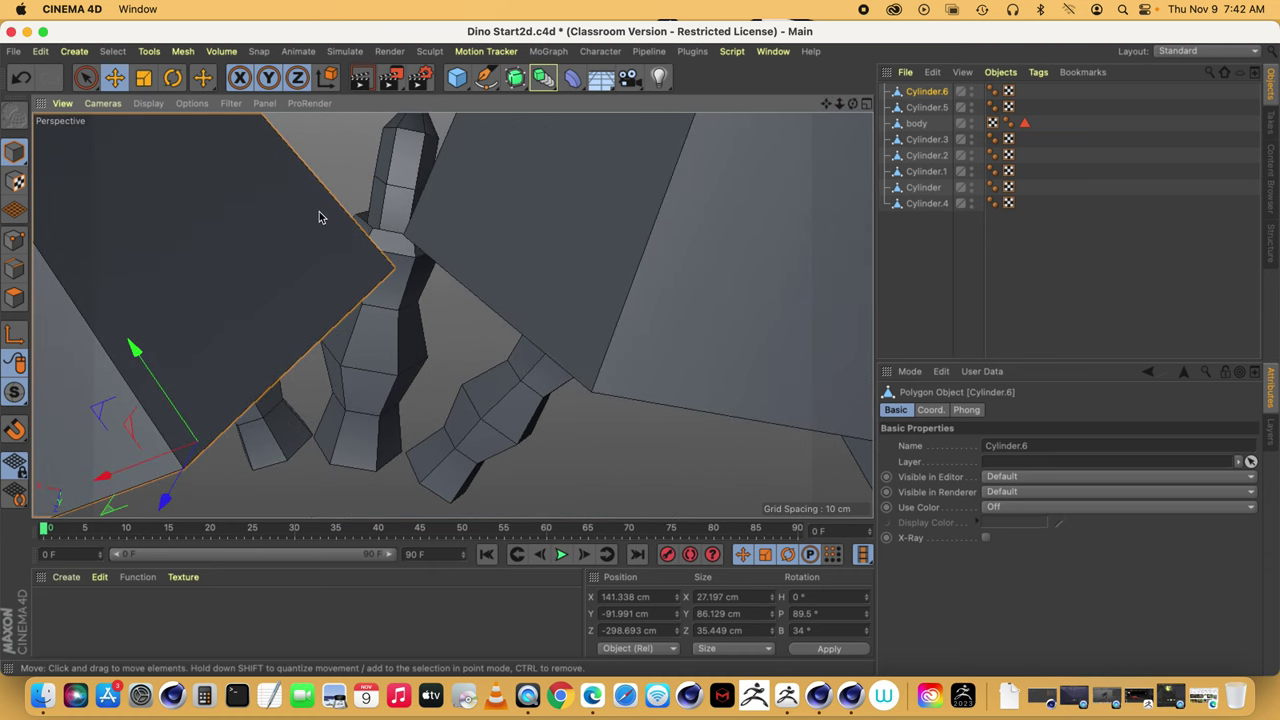
- Nudge Cylinder.6 to about X 142.2 cm, Z -300 cm, and Cylinder.4 to about X 119.6 cm, Z -306 cm
{"action": "left_click_drag", "start_coordinate": [129, 343], "coordinate": [122, 319]}
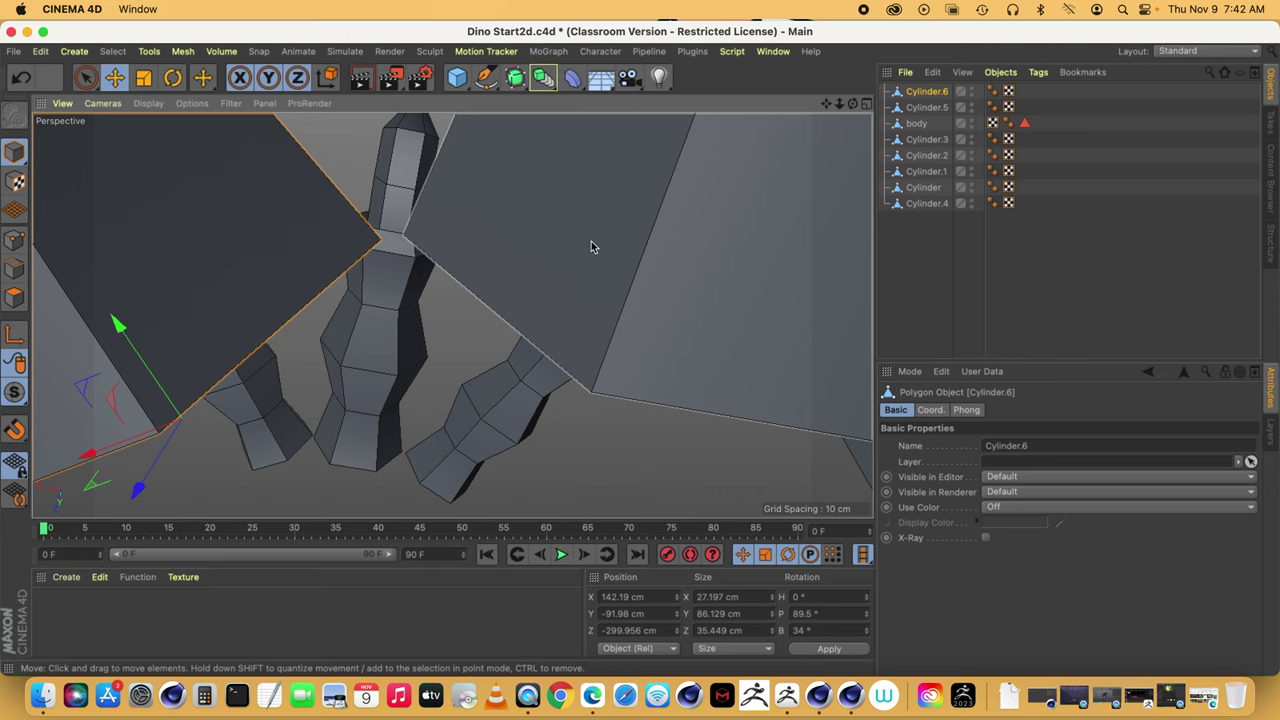
{"action": "left_click", "coordinate": [425, 308]}
{"action": "left_click", "coordinate": [558, 242]}
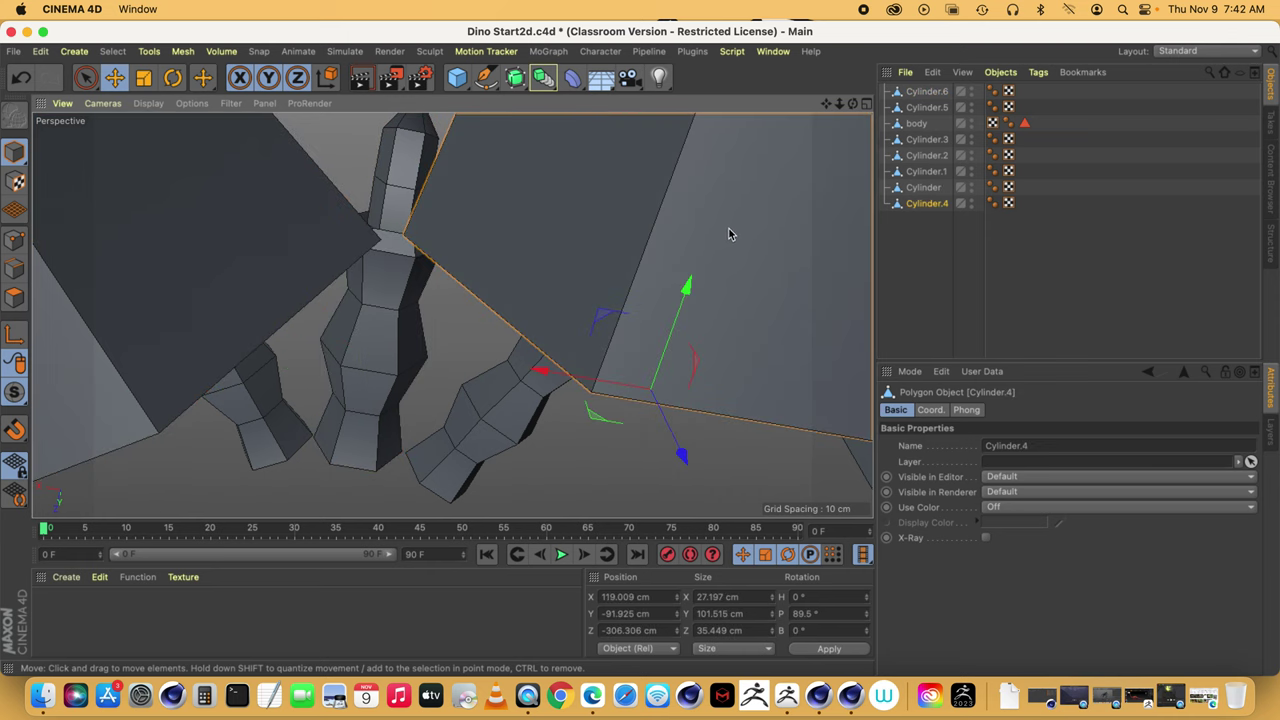
{"action": "left_click_drag", "start_coordinate": [670, 330], "coordinate": [667, 341]}
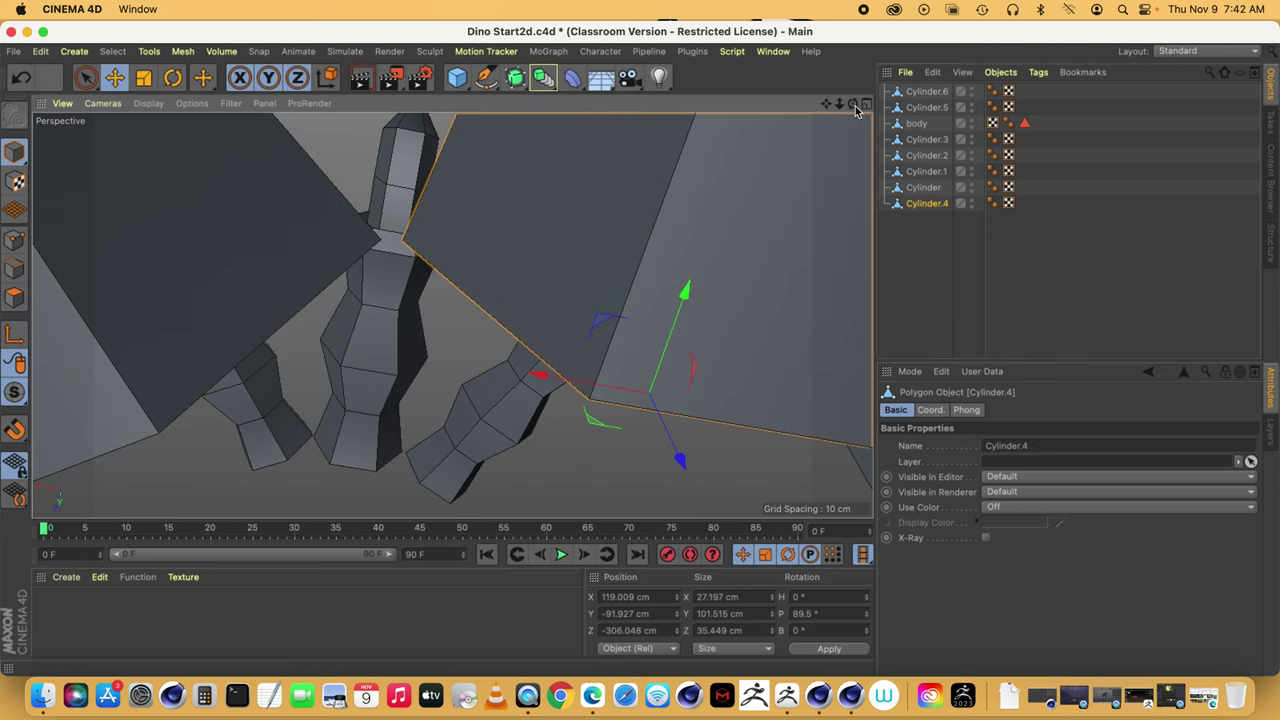
{"action": "left_click_drag", "start_coordinate": [854, 105], "coordinate": [974, 232]}
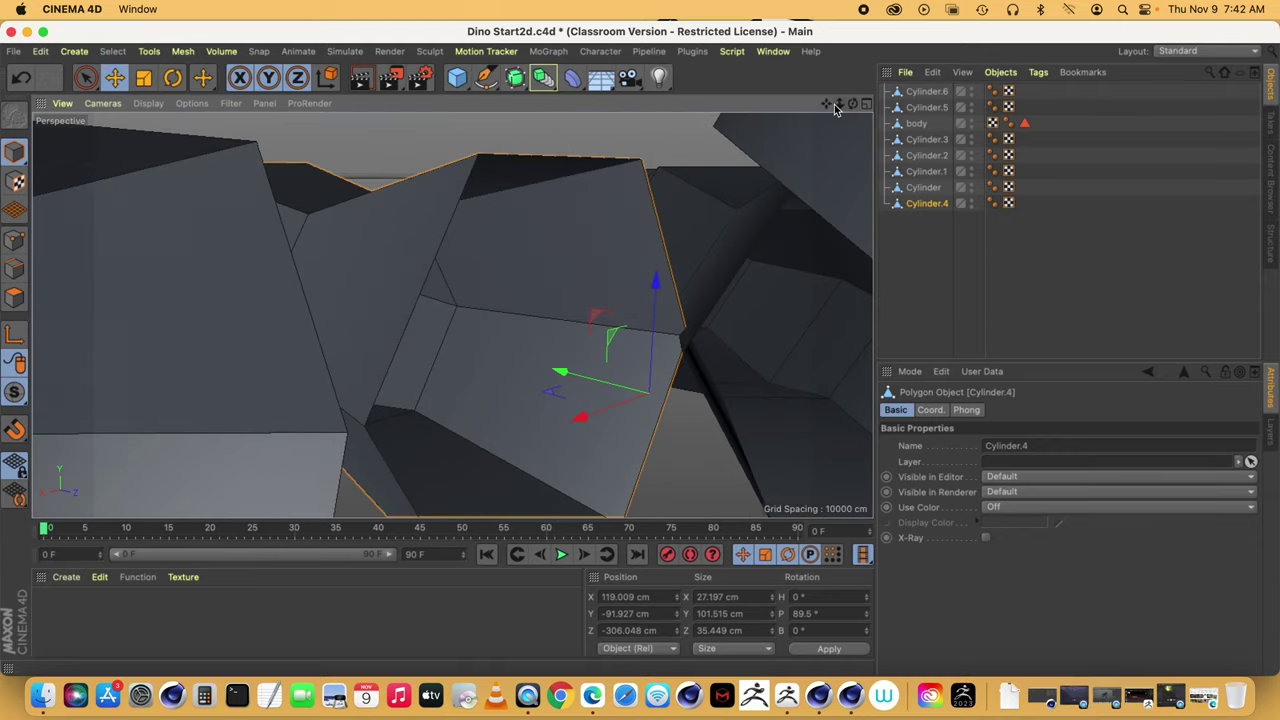
{"action": "left_click_drag", "start_coordinate": [828, 105], "coordinate": [806, 82]}
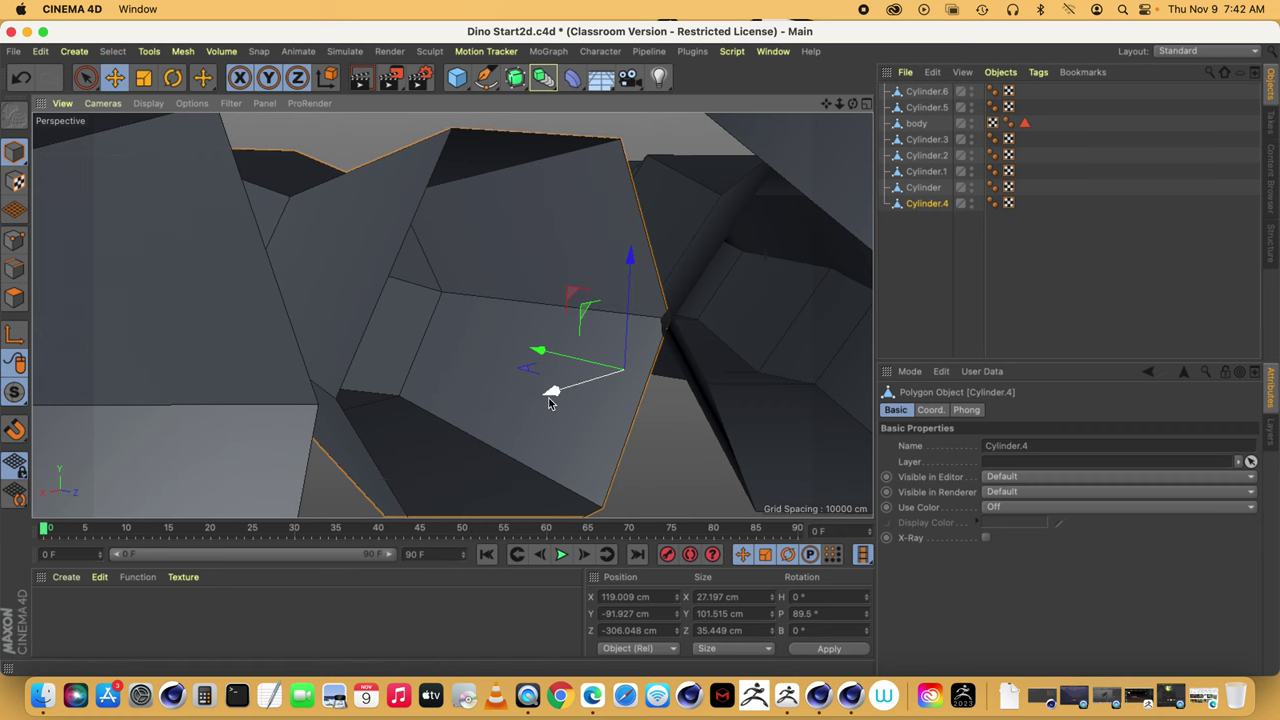
{"action": "left_click_drag", "start_coordinate": [549, 402], "coordinate": [544, 402]}
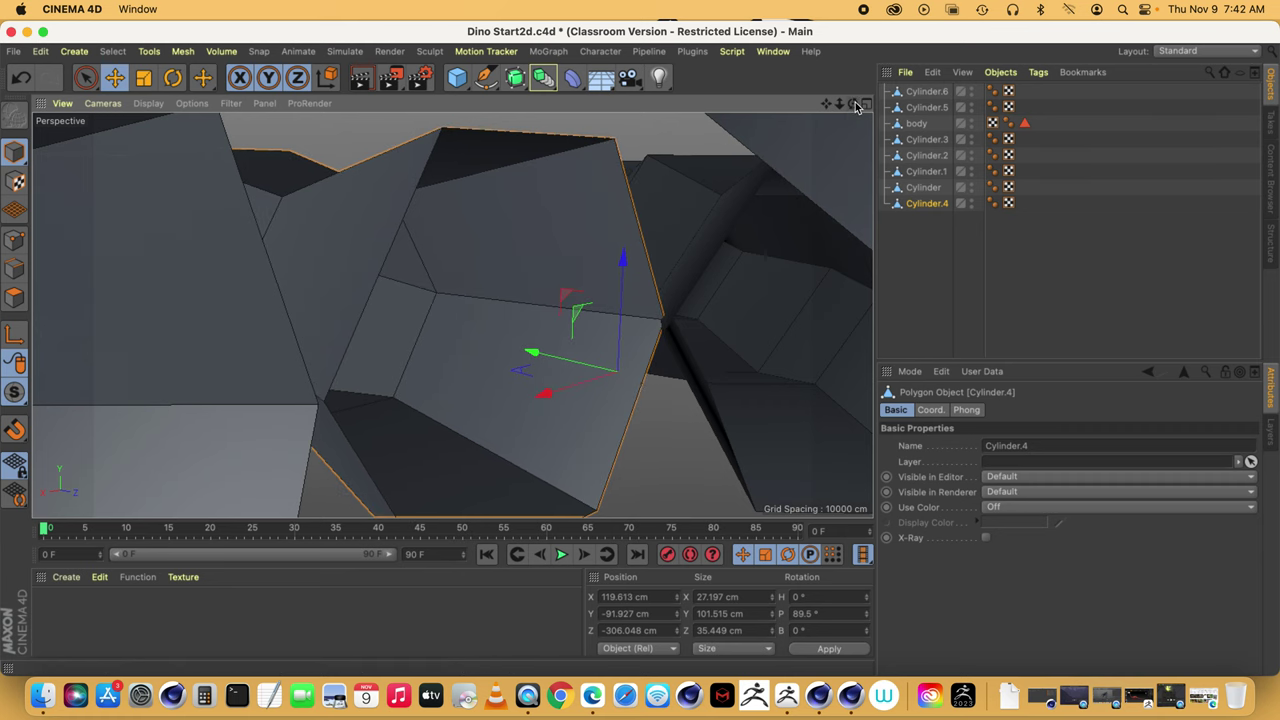
- Nudge Cylinder.5 against the middle finger's base, at about X 99.6 cm, Y -92 cm, Z -298.5 cm
{"action": "left_click_drag", "start_coordinate": [853, 104], "coordinate": [729, 51]}
{"action": "left_click_drag", "start_coordinate": [452, 316], "coordinate": [765, 277]}
{"action": "left_click", "coordinate": [760, 357]}
{"action": "left_click_drag", "start_coordinate": [826, 105], "coordinate": [688, 118]}
{"action": "left_click_drag", "start_coordinate": [707, 287], "coordinate": [775, 298]}
{"action": "left_click_drag", "start_coordinate": [633, 311], "coordinate": [644, 304]}
{"action": "left_click_drag", "start_coordinate": [853, 104], "coordinate": [453, 312]}
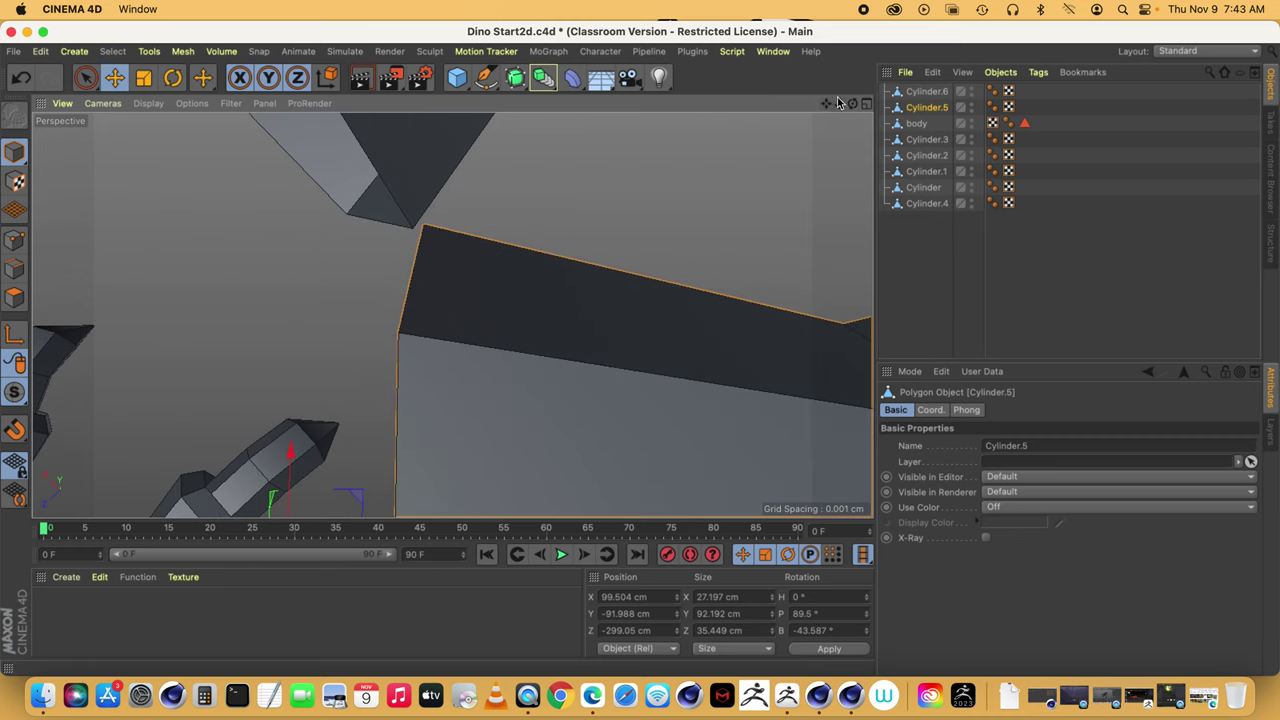
{"action": "left_click_drag", "start_coordinate": [824, 107], "coordinate": [449, 314]}
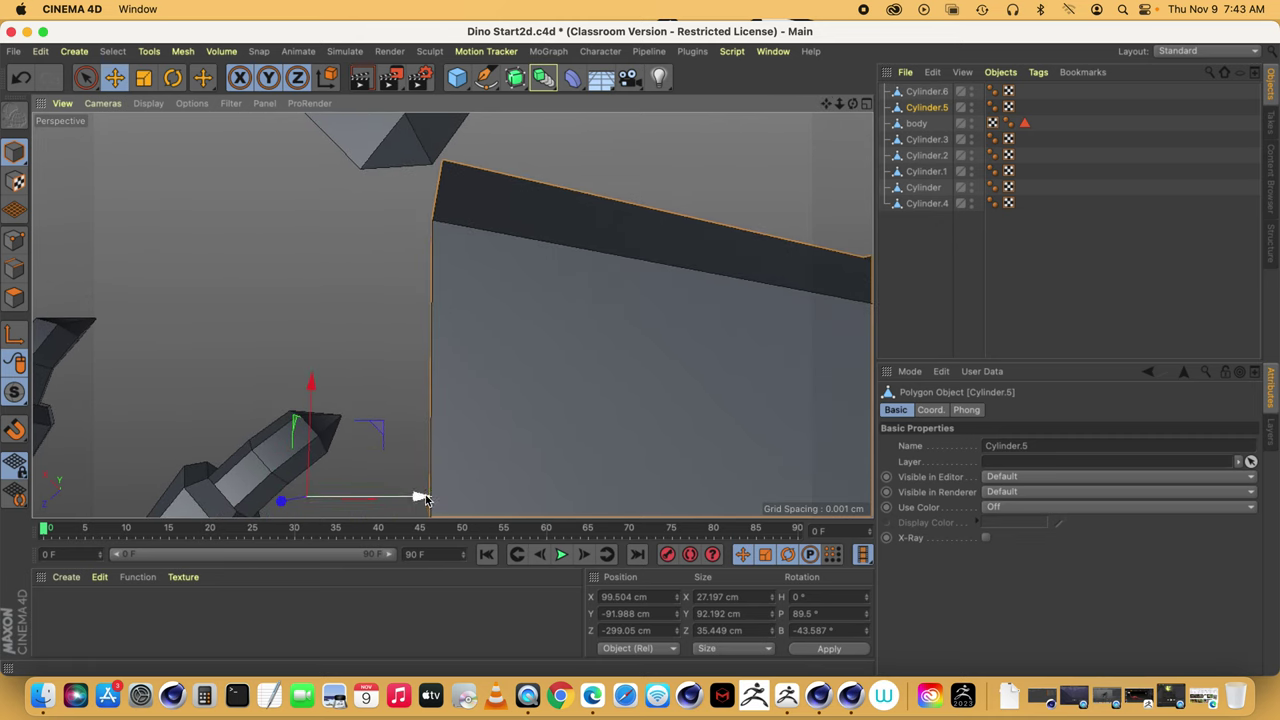
{"action": "left_click_drag", "start_coordinate": [420, 497], "coordinate": [396, 492]}
{"action": "left_click_drag", "start_coordinate": [304, 399], "coordinate": [300, 410]}
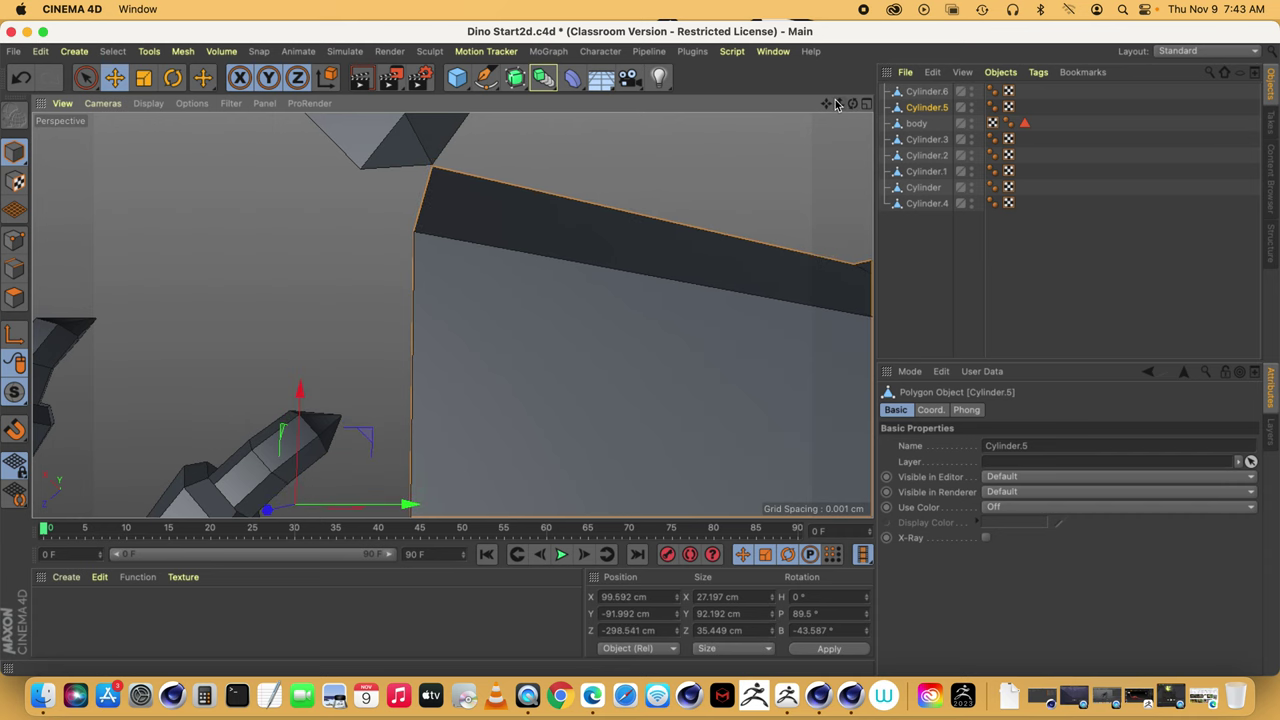
- List Cylinder.4 directly below Cylinder.5, select all three front fingers, and move them together down and forward from the arm's end
{"action": "left_click_drag", "start_coordinate": [836, 104], "coordinate": [453, 316]}
{"action": "left_click_drag", "start_coordinate": [853, 104], "coordinate": [422, 351]}
{"action": "key", "text": "super+a"}
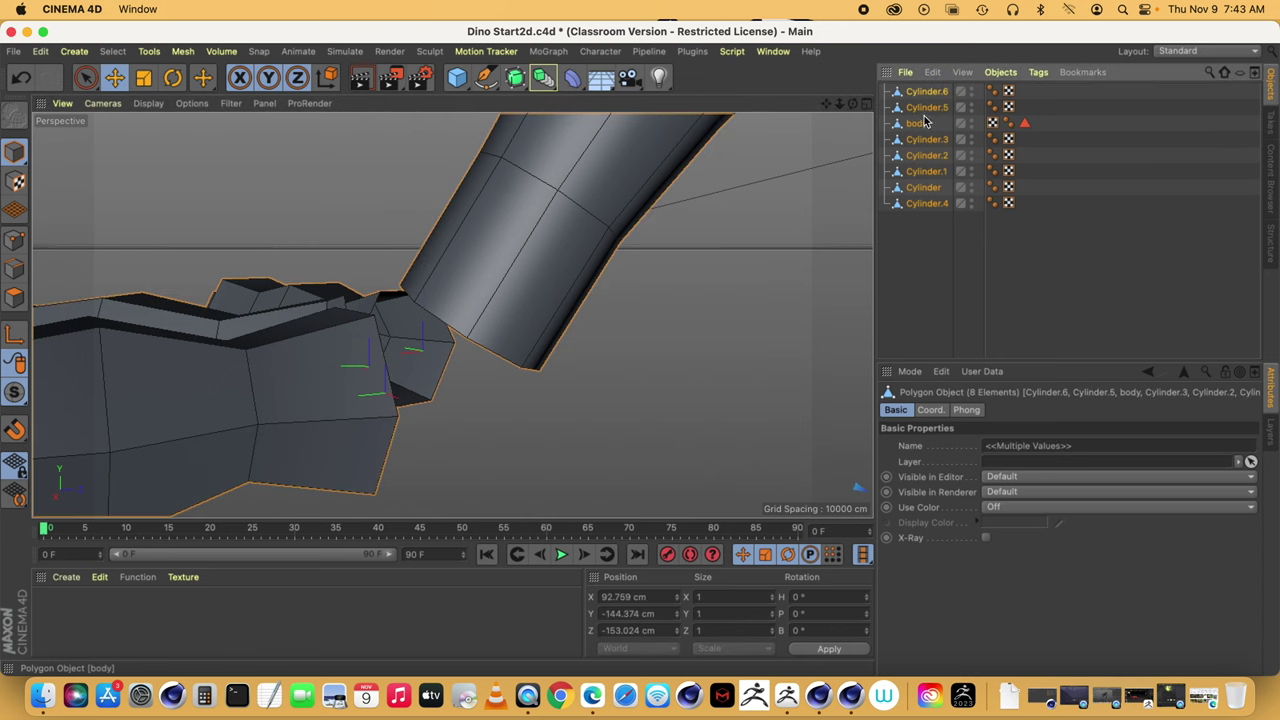
{"action": "left_click", "coordinate": [927, 108]}
{"action": "left_click", "coordinate": [925, 205]}
{"action": "left_click_drag", "start_coordinate": [920, 134], "coordinate": [920, 120]}
{"action": "left_click", "coordinate": [926, 91], "text": "shift"}
{"action": "left_click_drag", "start_coordinate": [389, 257], "coordinate": [386, 280]}
{"action": "left_click_drag", "start_coordinate": [500, 400], "coordinate": [466, 401]}
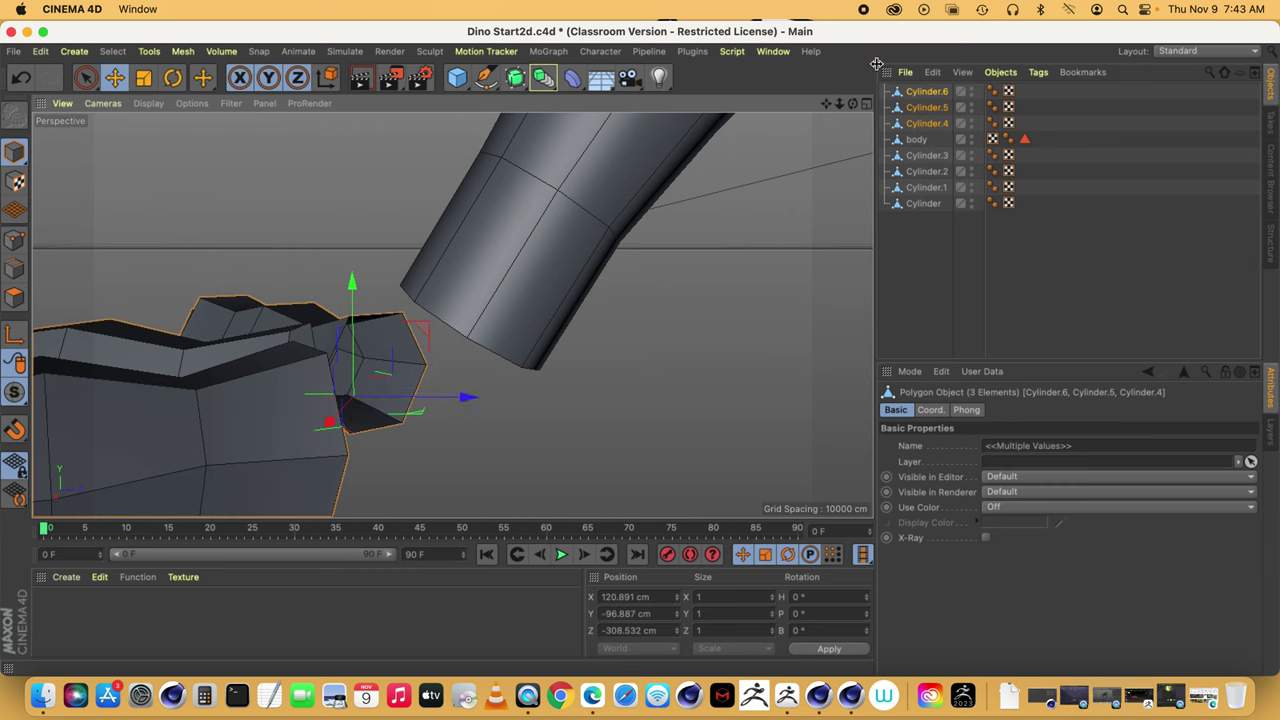
- Scale the three front fingers down together uniformly to suit the dinosaur's arm
{"action": "left_click_drag", "start_coordinate": [841, 104], "coordinate": [934, 124]}
{"action": "mouse_move", "coordinate": [839, 104]}
{"action": "left_mouse_down"}
{"action": "mouse_move", "coordinate": [710, 104]}
{"action": "mouse_move", "coordinate": [820, 115]}
{"action": "left_mouse_up"}
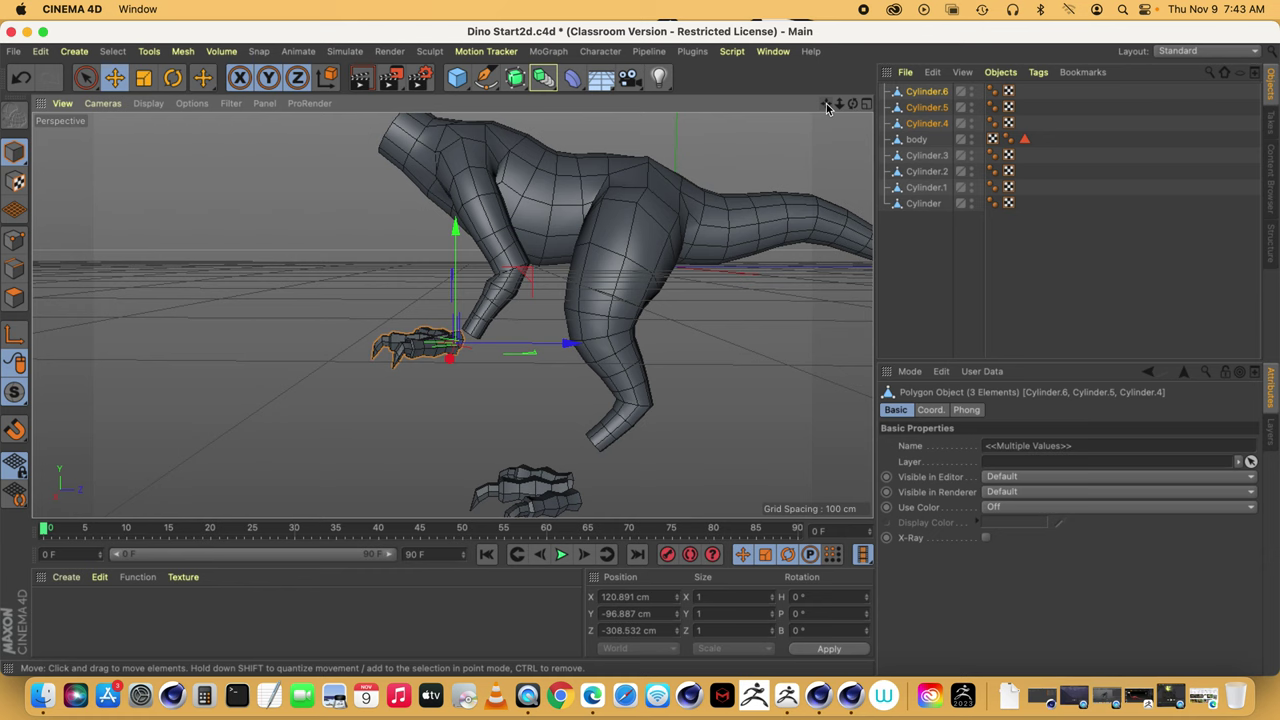
{"action": "left_click_drag", "start_coordinate": [853, 104], "coordinate": [890, 148]}
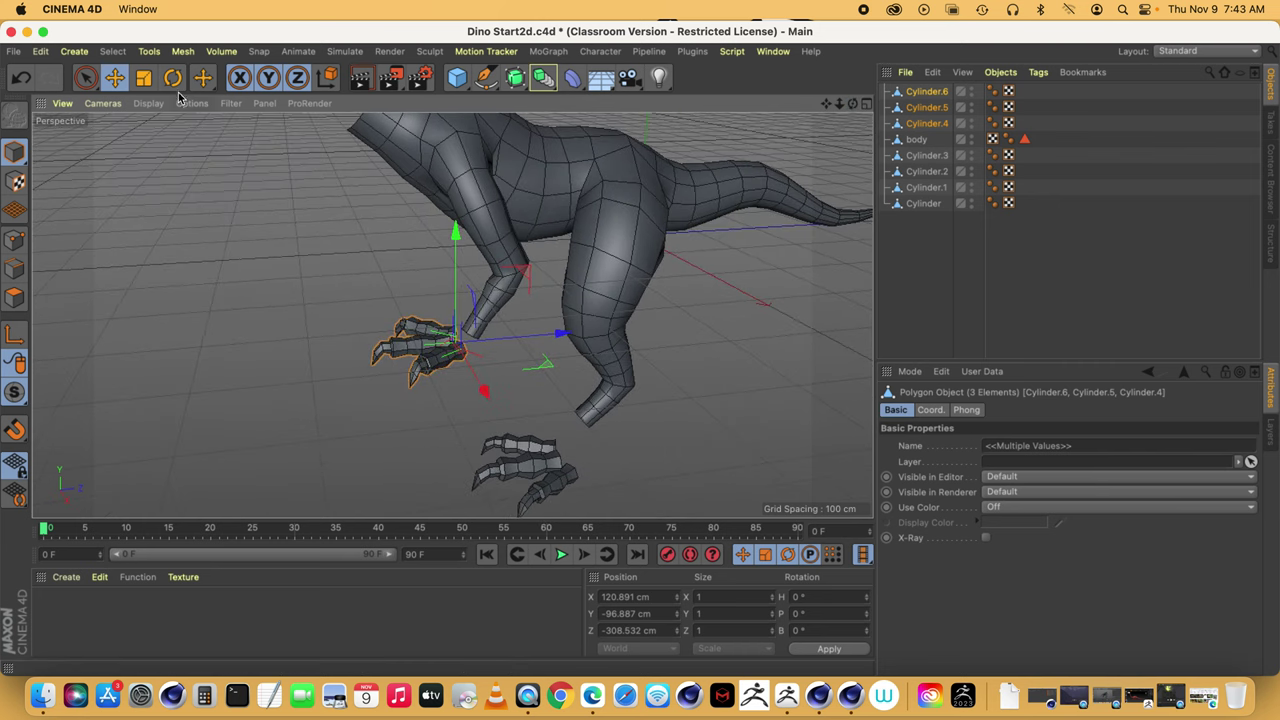
{"action": "left_click", "coordinate": [143, 80]}
{"action": "left_click_drag", "start_coordinate": [297, 243], "coordinate": [254, 403]}
{"action": "left_click_drag", "start_coordinate": [853, 106], "coordinate": [853, 170]}
{"action": "left_click_drag", "start_coordinate": [846, 107], "coordinate": [823, 138]}
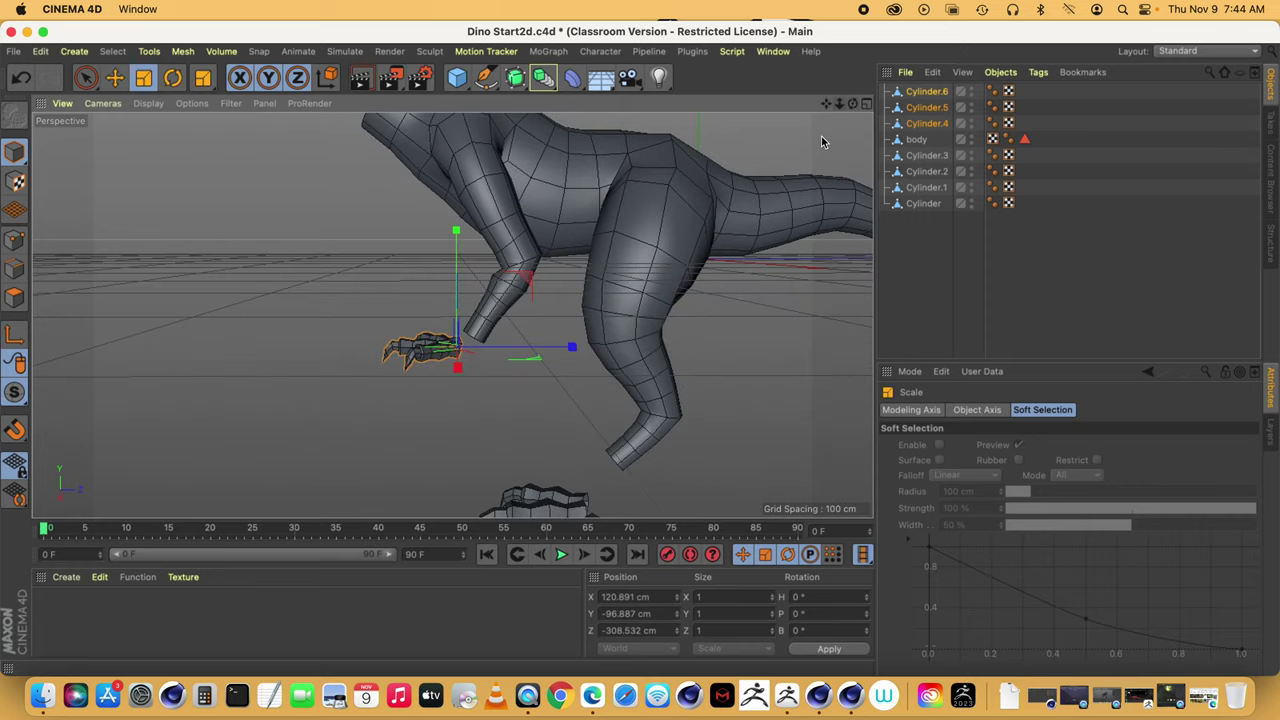
- Switch to Microsoft Edge, close the eagle claw tabs, and look through the allosaurus image's related pictures and the dino side view results
{"action": "left_click", "coordinate": [593, 686]}
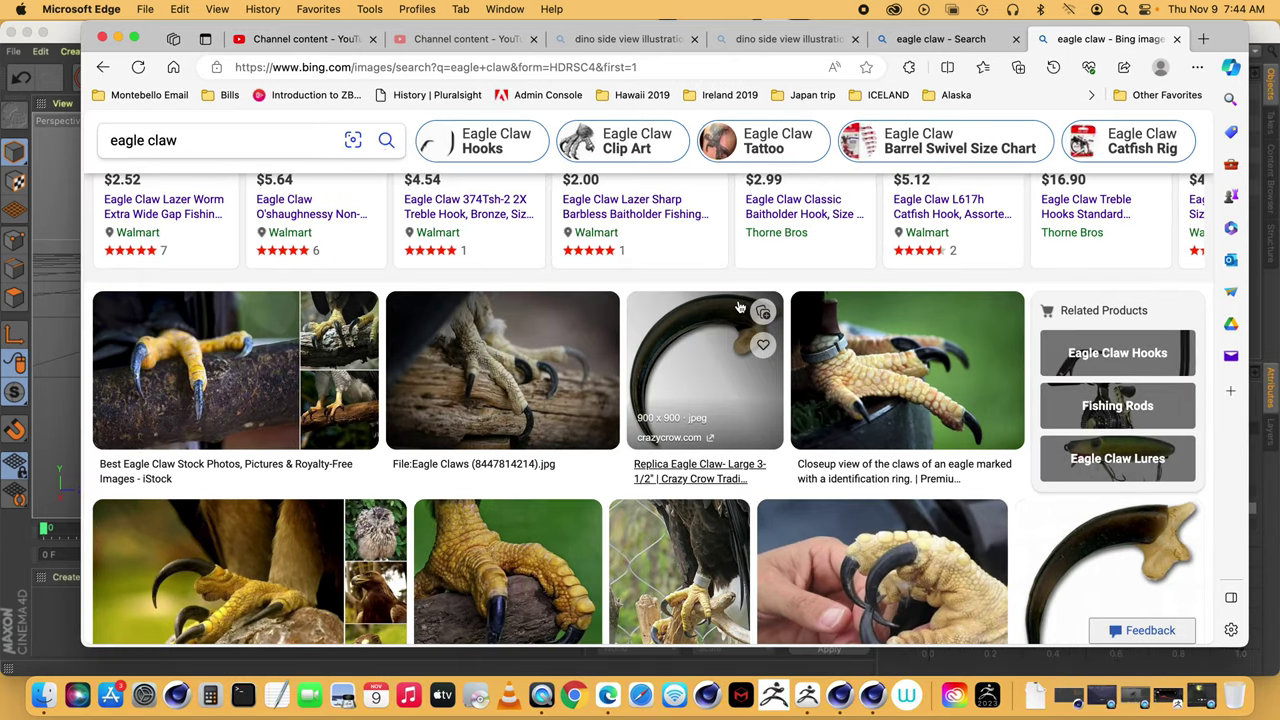
{"action": "left_click", "coordinate": [1177, 39]}
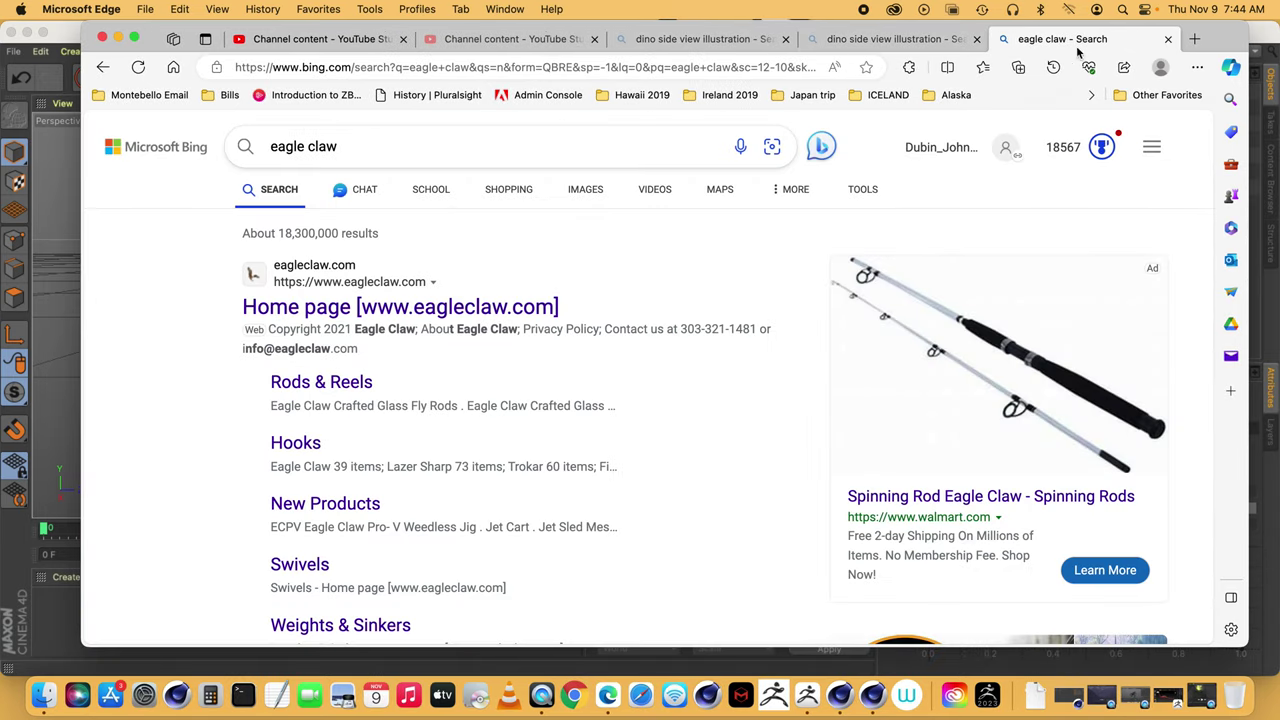
{"action": "key", "text": "super+w"}
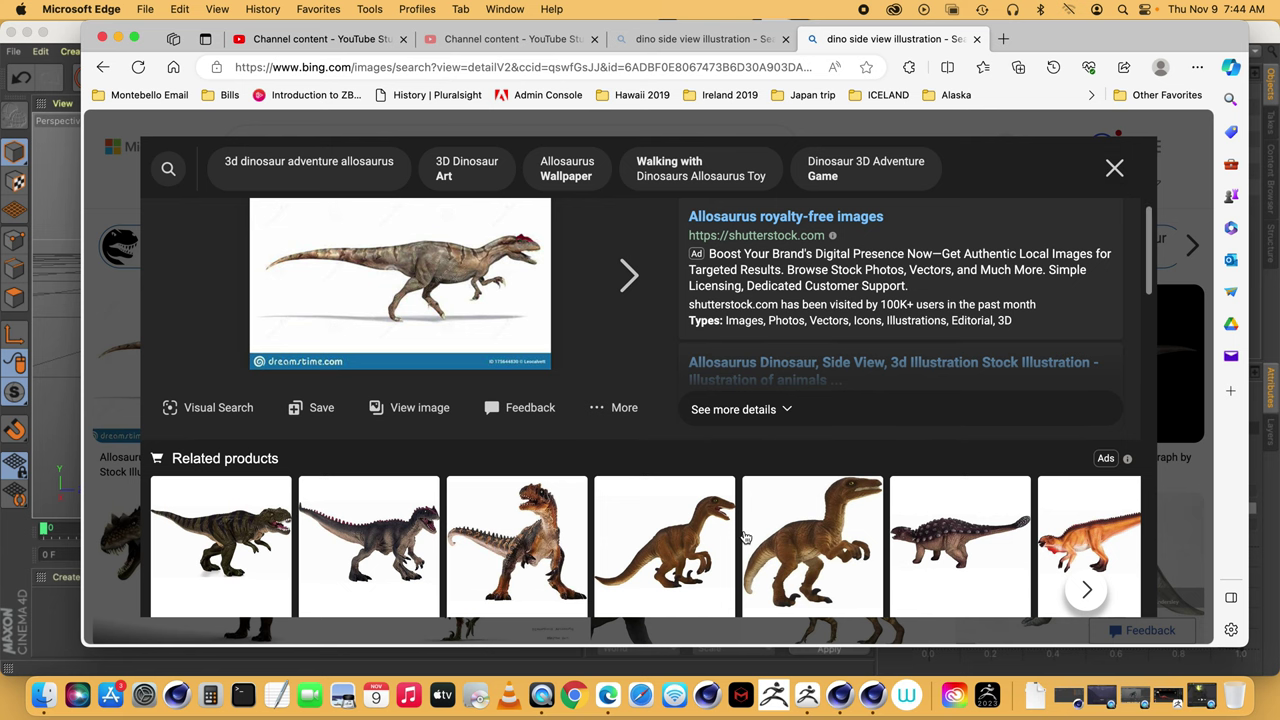
{"action": "scroll", "coordinate": [745, 538], "scroll_direction": "down", "scroll_amount": 5}
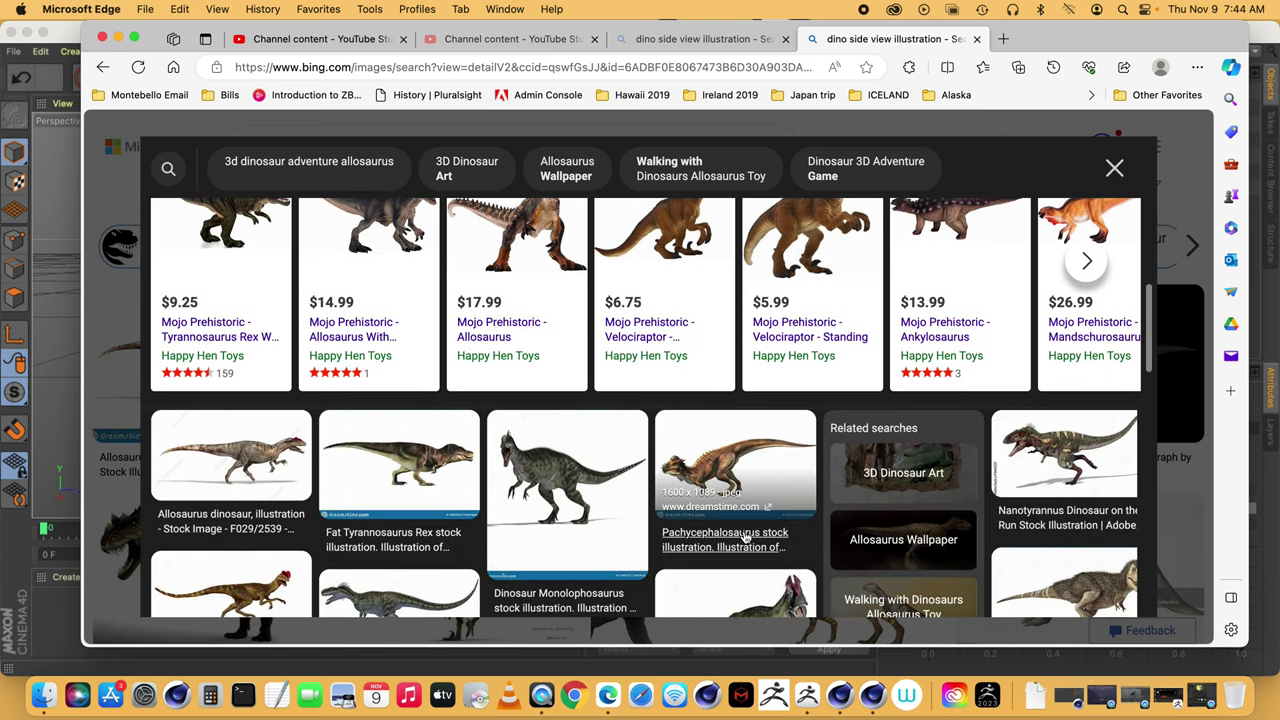
{"action": "scroll", "coordinate": [745, 538], "scroll_direction": "up", "scroll_amount": 3}
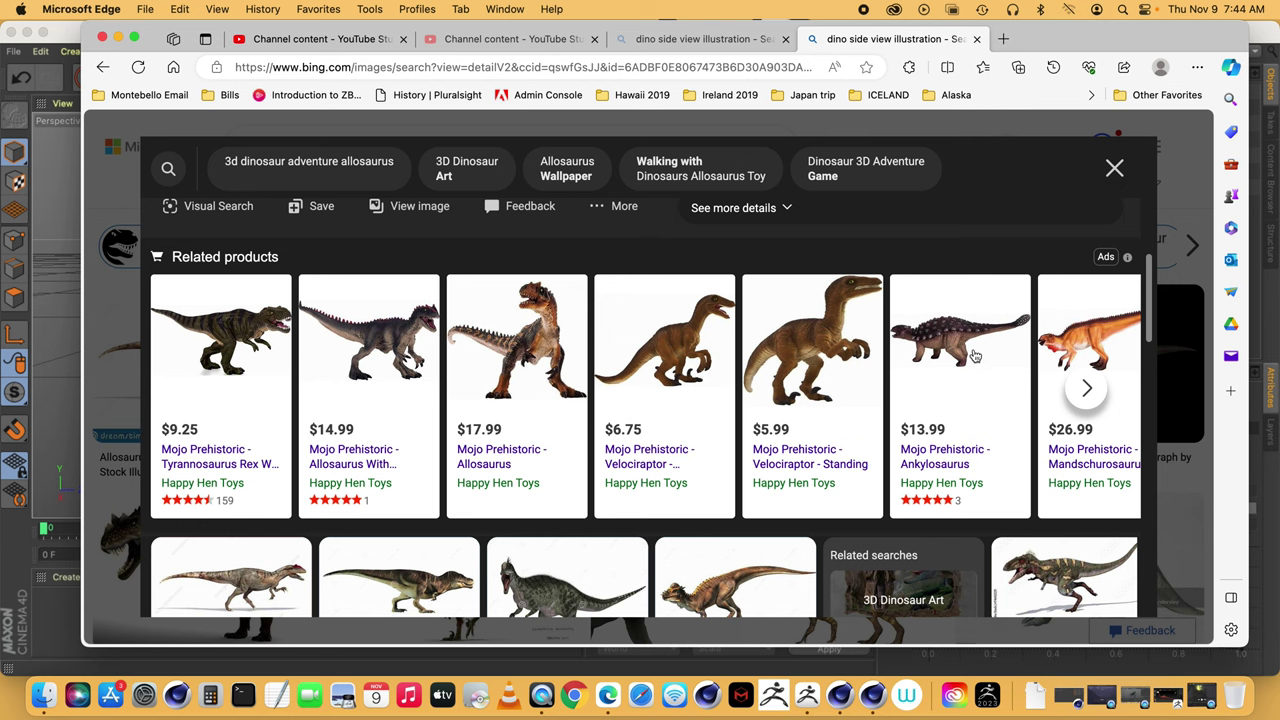
{"action": "scroll", "coordinate": [942, 377], "scroll_direction": "down", "scroll_amount": 10}
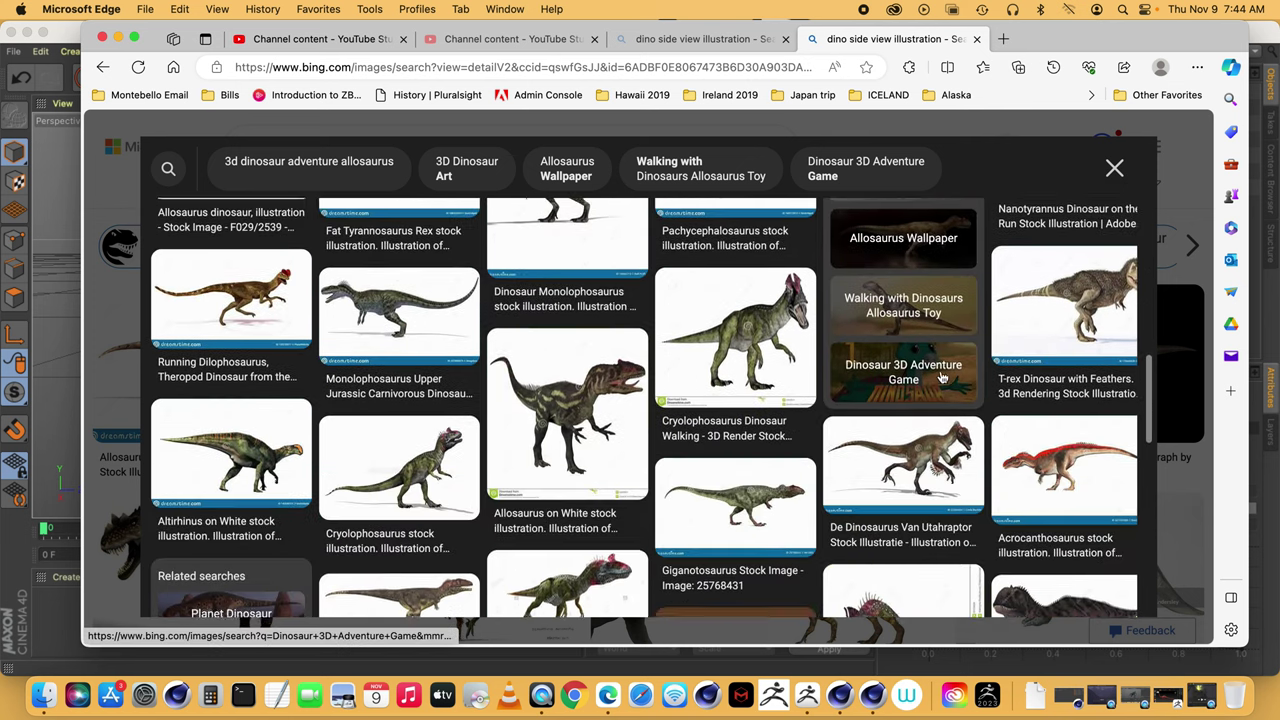
{"action": "scroll", "coordinate": [942, 377], "scroll_direction": "down", "scroll_amount": 8}
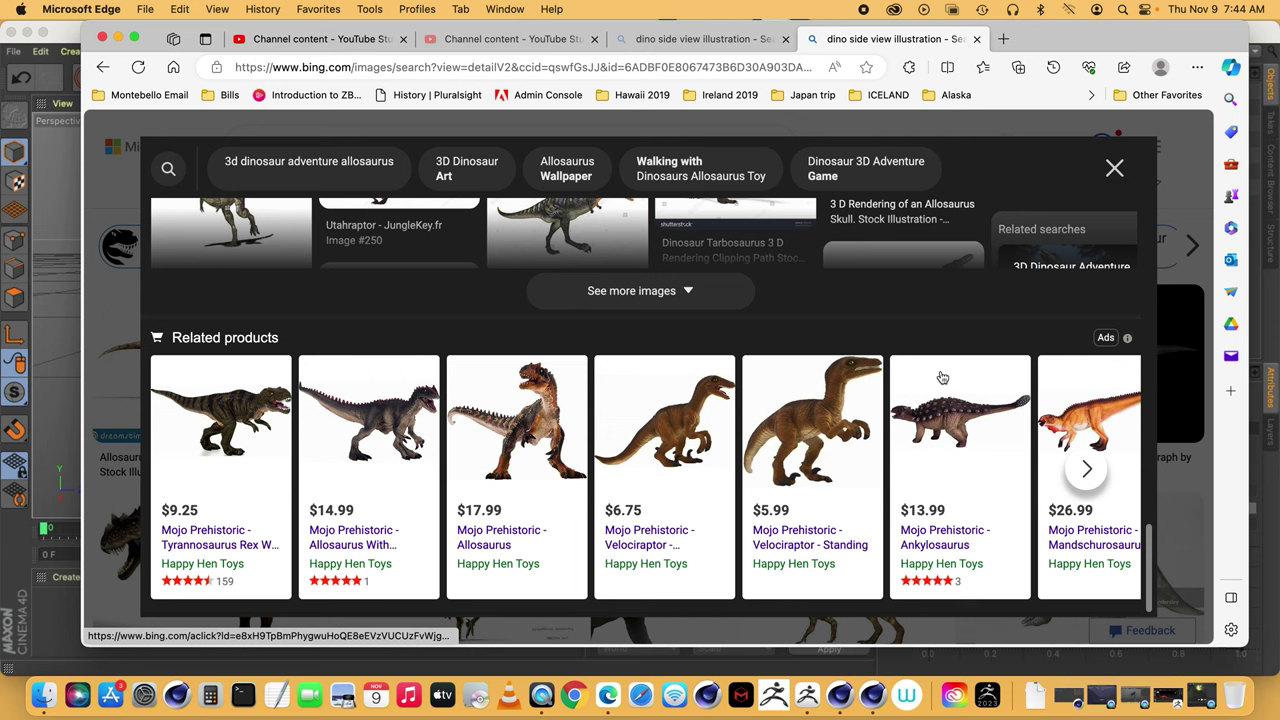
{"action": "scroll", "coordinate": [942, 377], "scroll_direction": "up", "scroll_amount": 15}
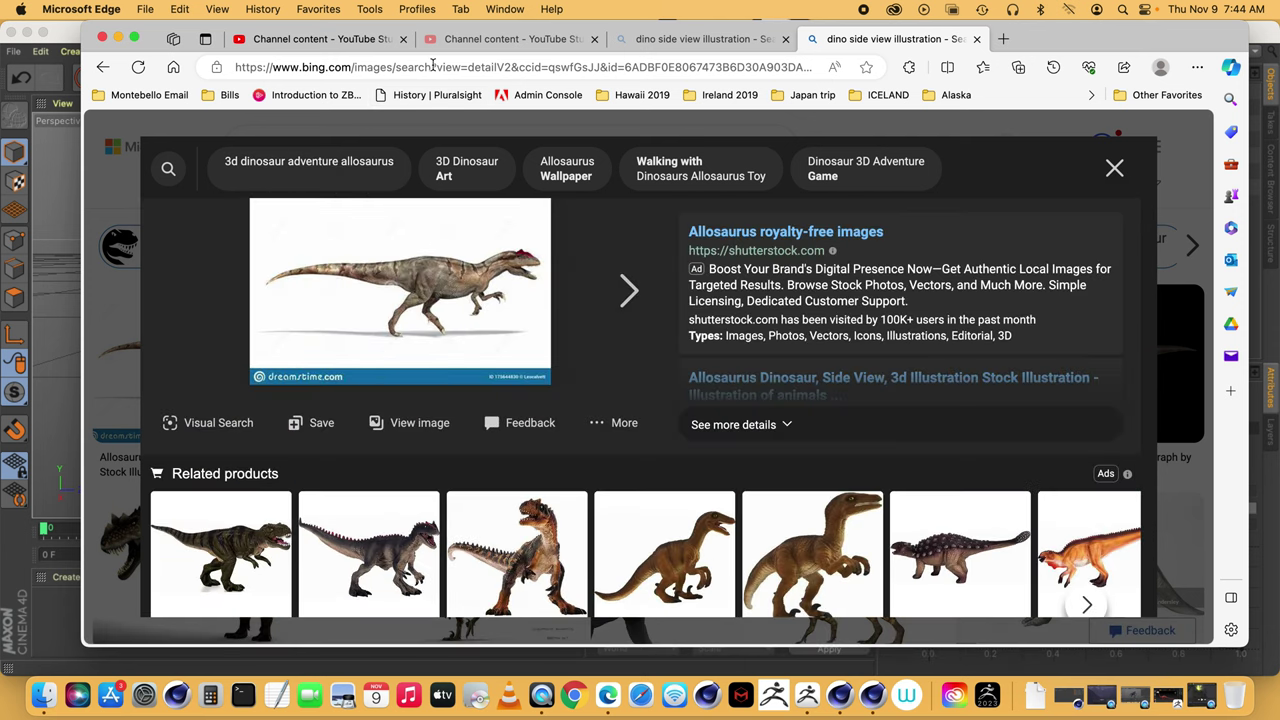
{"action": "left_click", "coordinate": [1114, 168]}
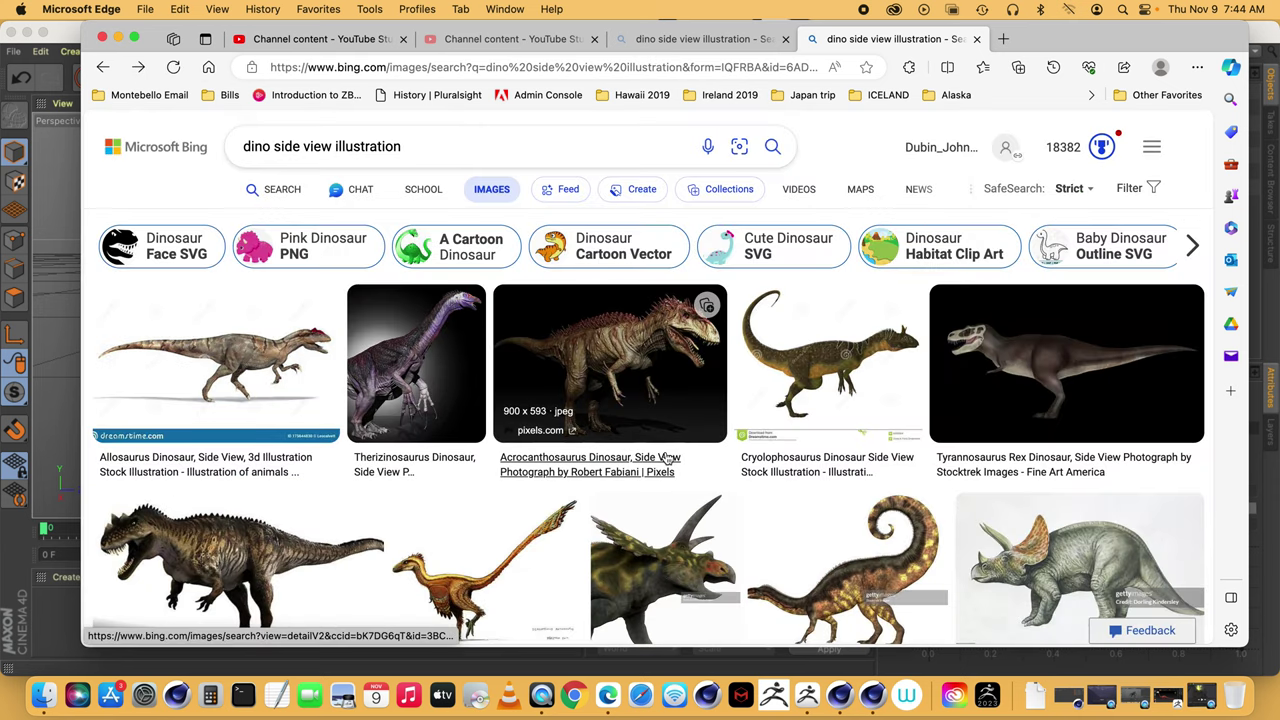
{"action": "scroll", "coordinate": [667, 458], "scroll_direction": "down", "scroll_amount": 1}
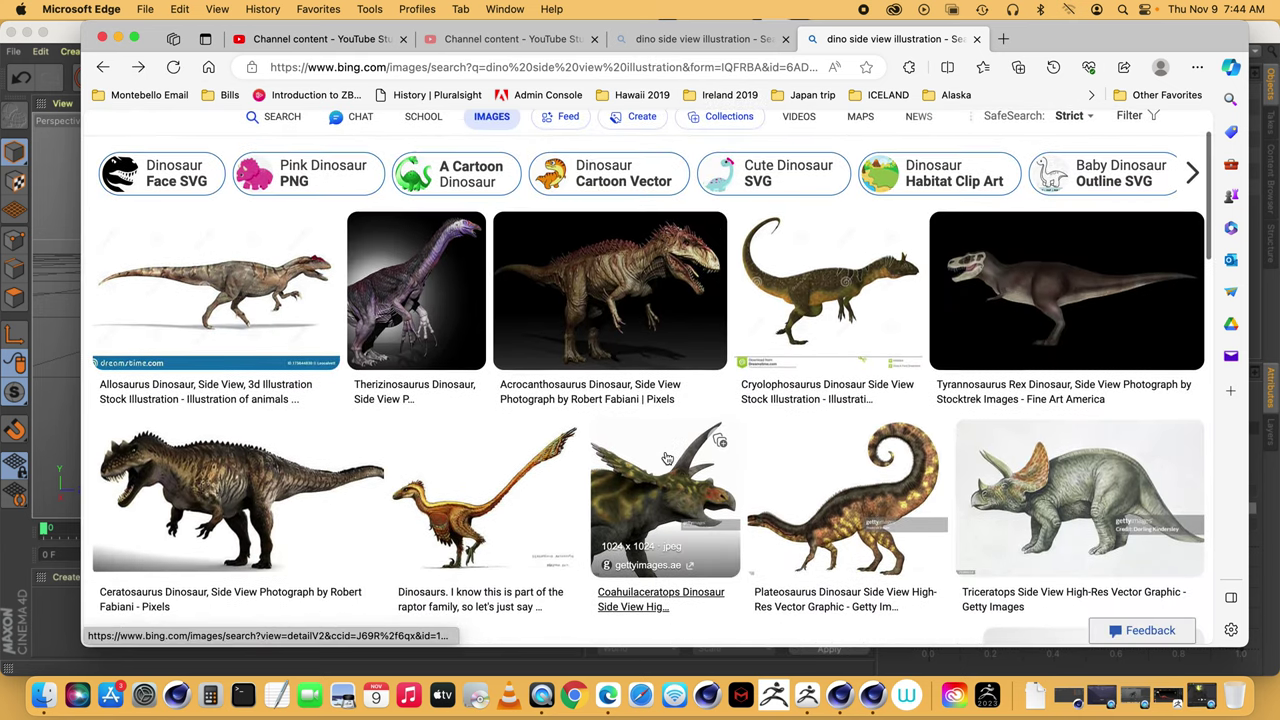
- Examine the triceratops side-view illustration and its related horned-dinosaur pictures as reference, and return to Cinema 4D
{"action": "left_click", "coordinate": [1053, 524]}
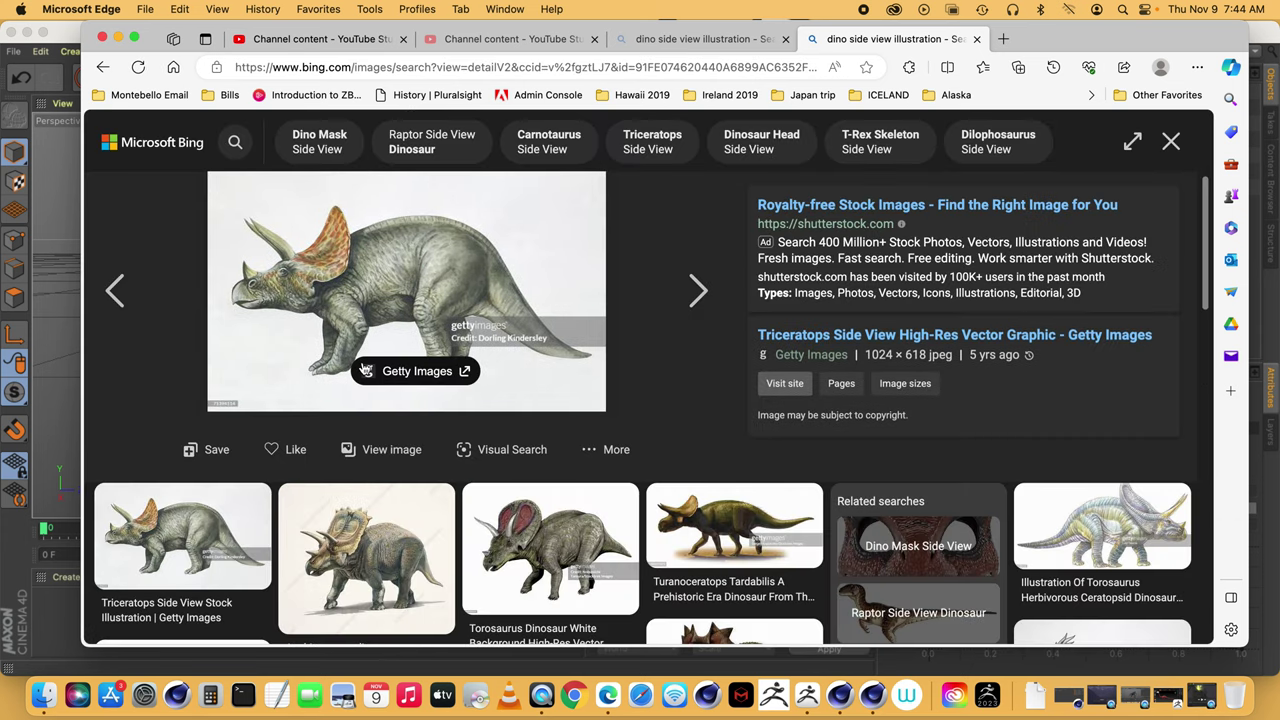
{"action": "scroll", "coordinate": [409, 345], "scroll_direction": "down", "scroll_amount": 5}
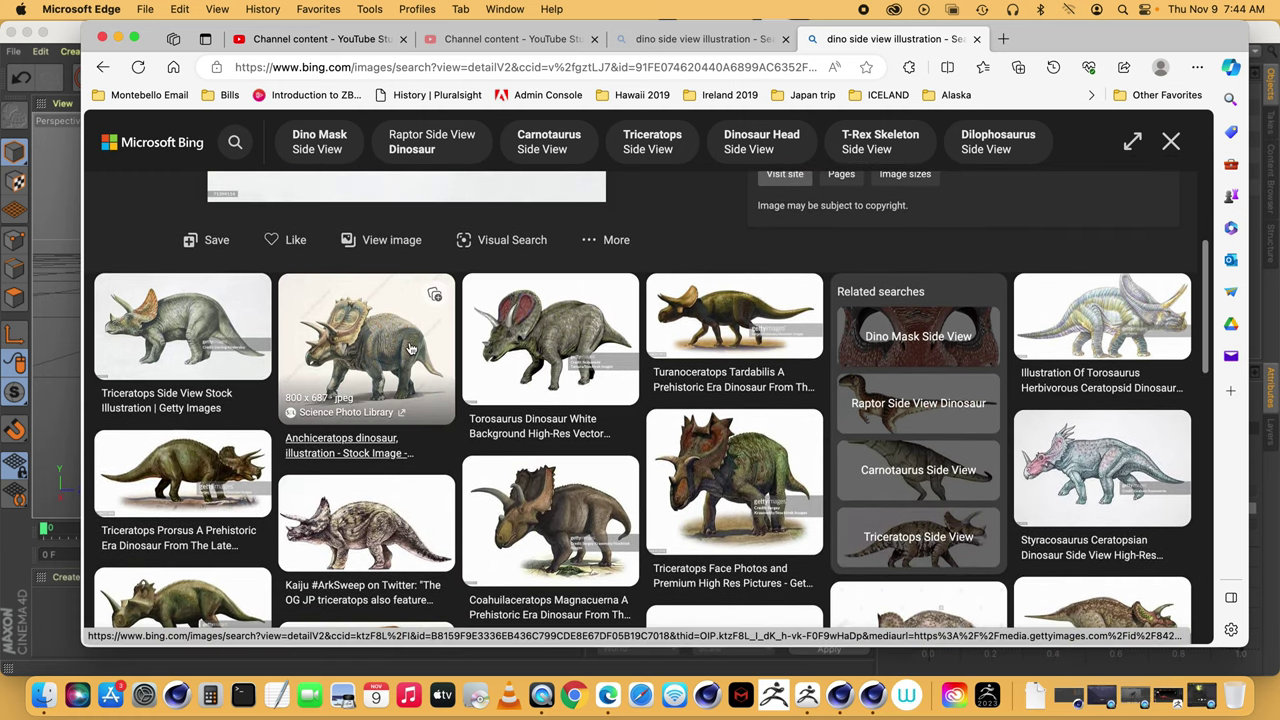
{"action": "scroll", "coordinate": [402, 494], "scroll_direction": "down", "scroll_amount": 5}
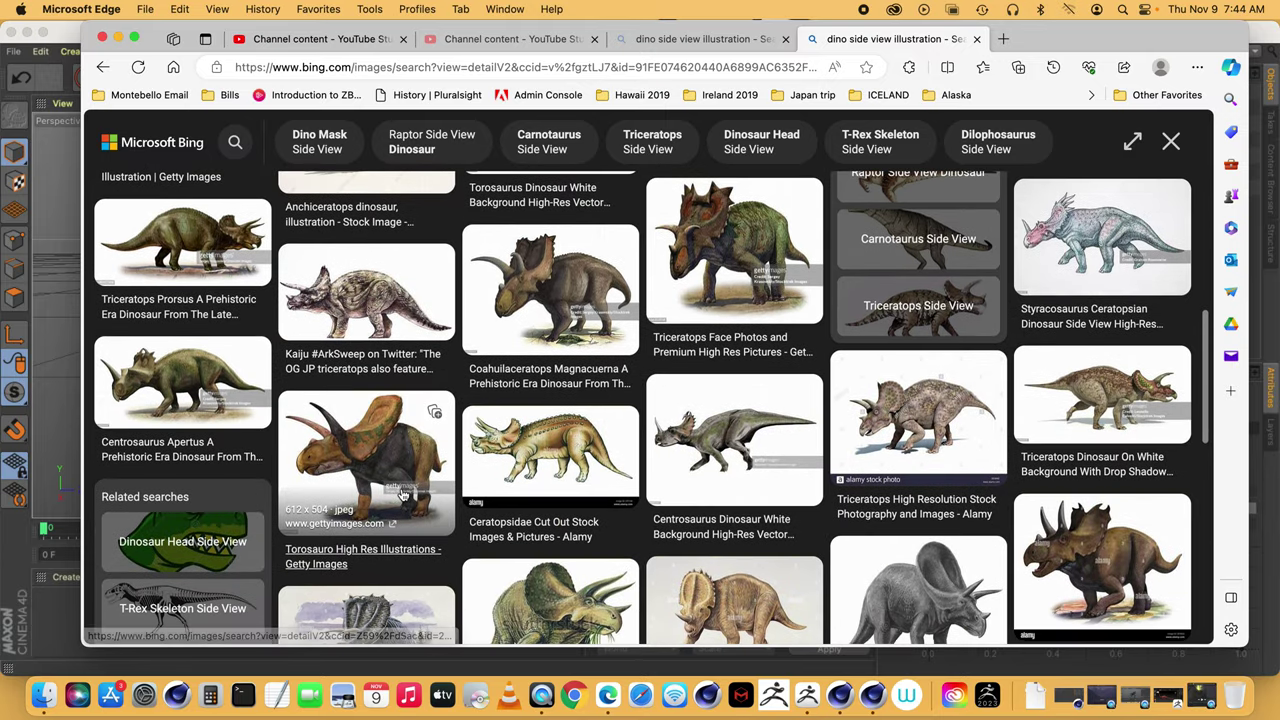
{"action": "scroll", "coordinate": [402, 494], "scroll_direction": "down", "scroll_amount": 1}
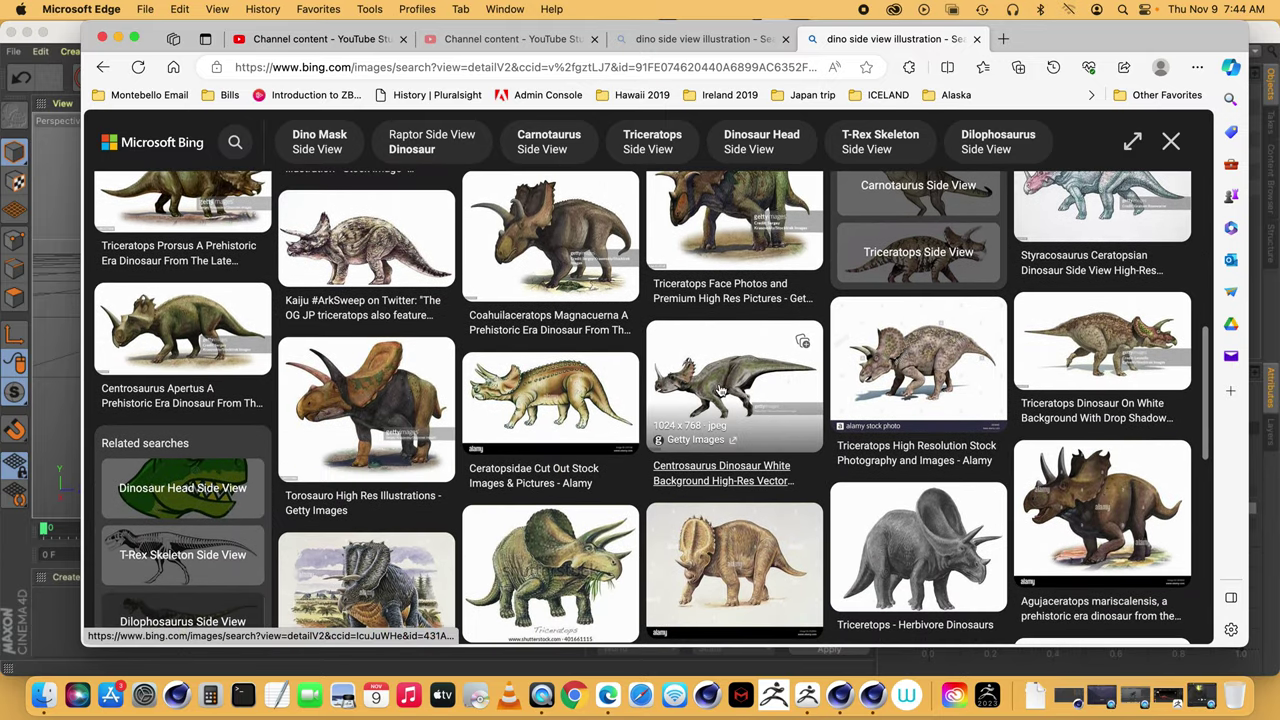
{"action": "scroll", "coordinate": [720, 390], "scroll_direction": "down", "scroll_amount": 1}
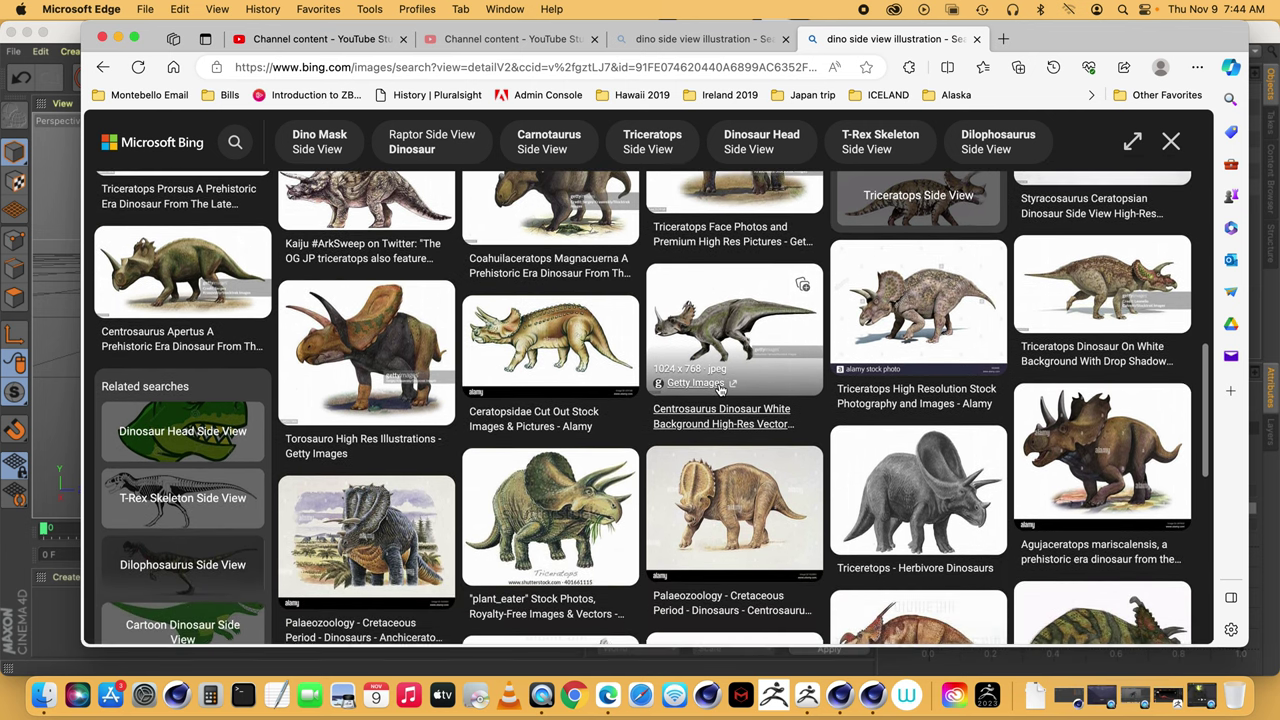
{"action": "scroll", "coordinate": [720, 390], "scroll_direction": "up", "scroll_amount": 3}
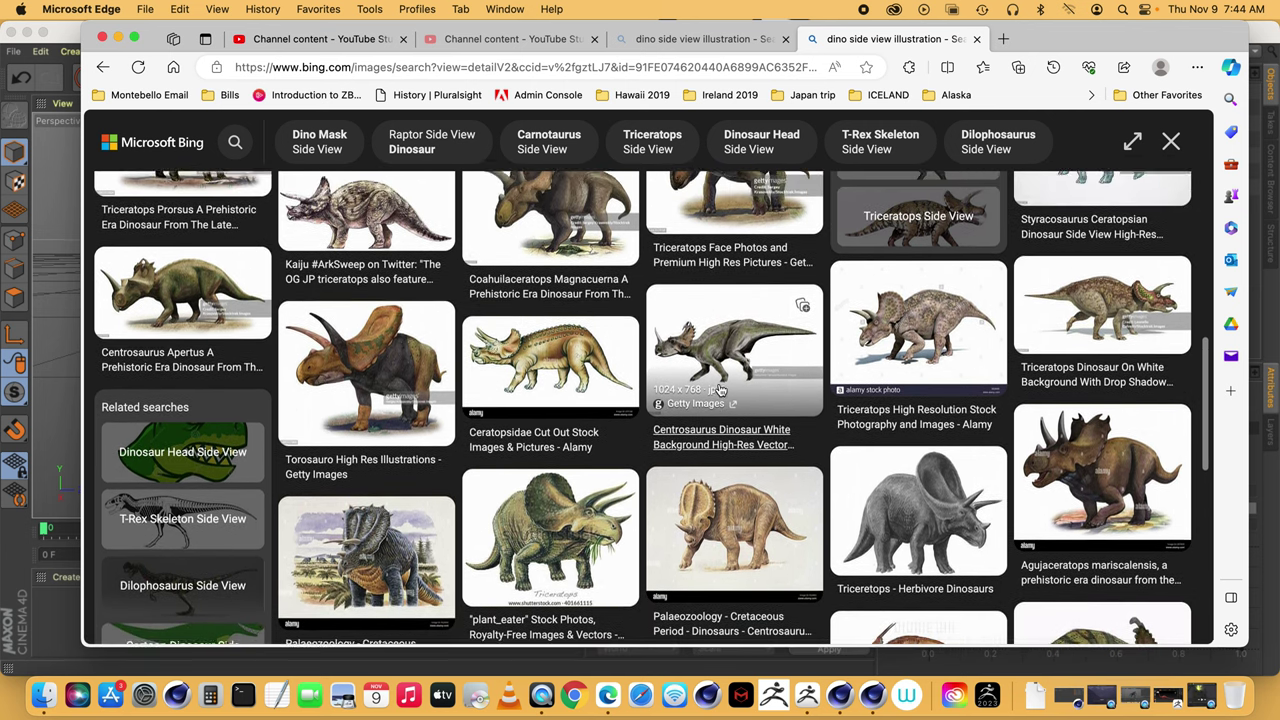
{"action": "scroll", "coordinate": [720, 390], "scroll_direction": "up", "scroll_amount": 2}
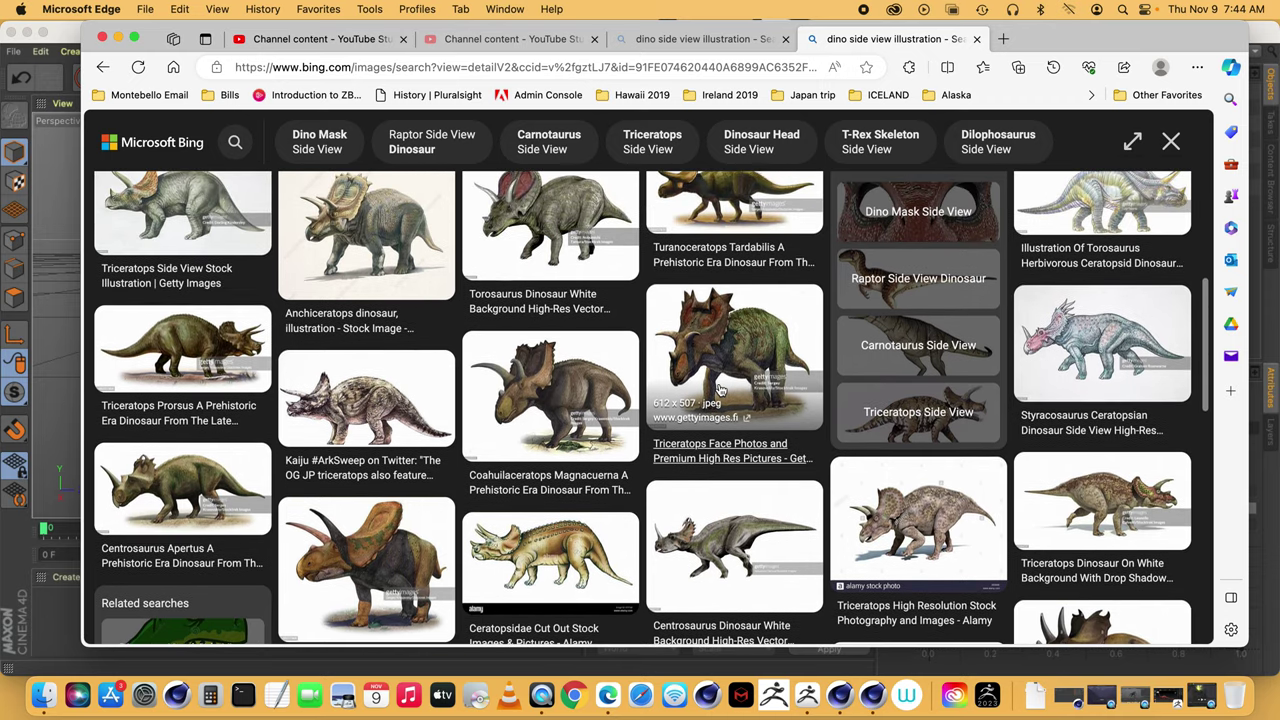
{"action": "scroll", "coordinate": [484, 368], "scroll_direction": "up", "scroll_amount": 3}
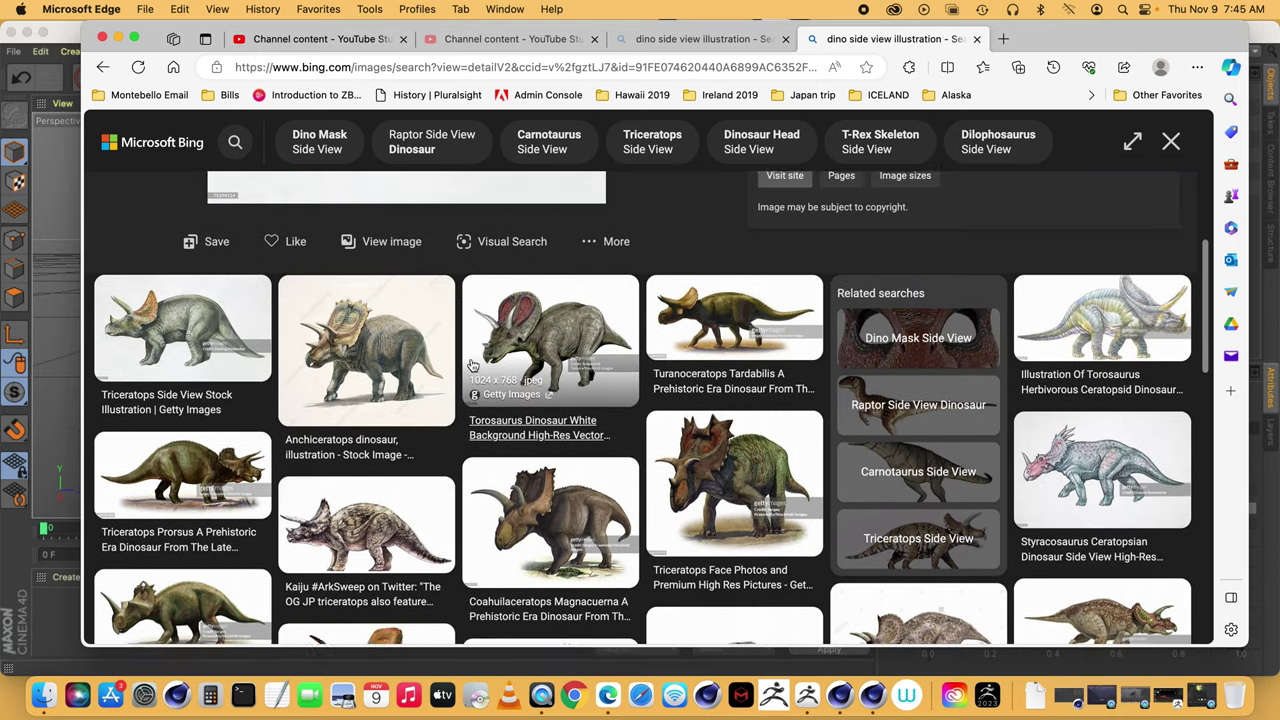
{"action": "left_click", "coordinate": [204, 385]}
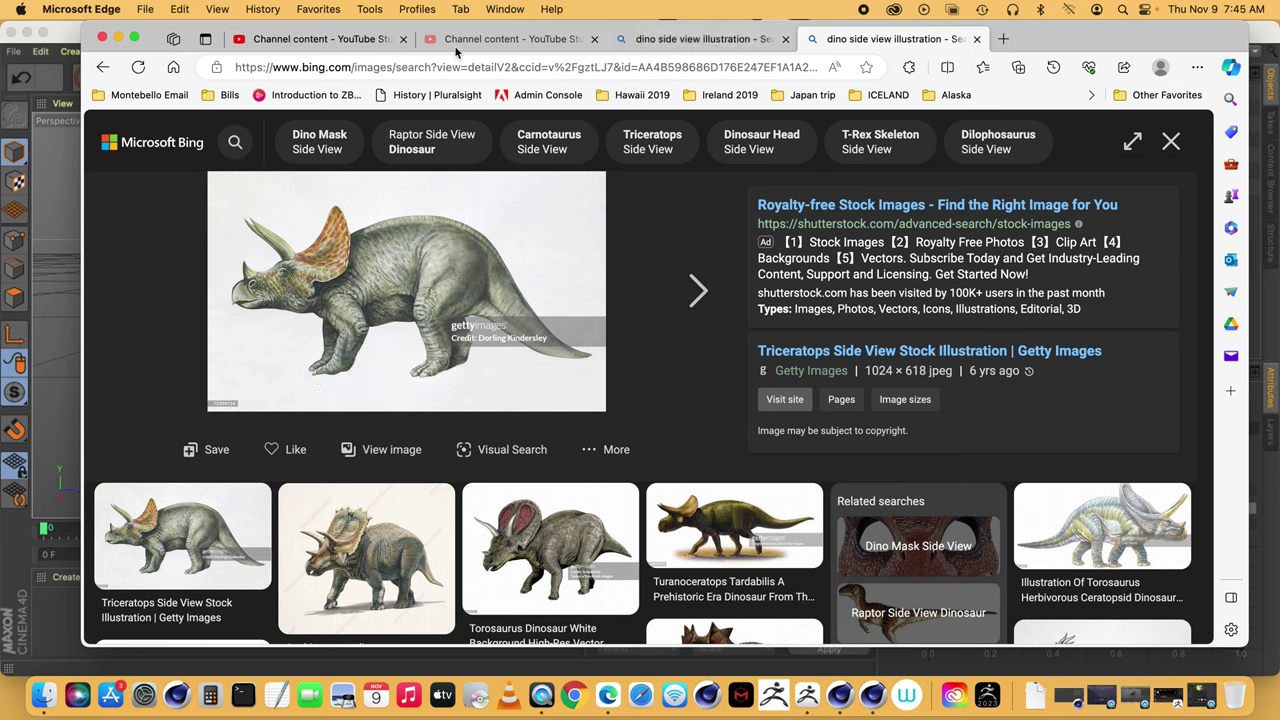
{"action": "left_click", "coordinate": [118, 38]}
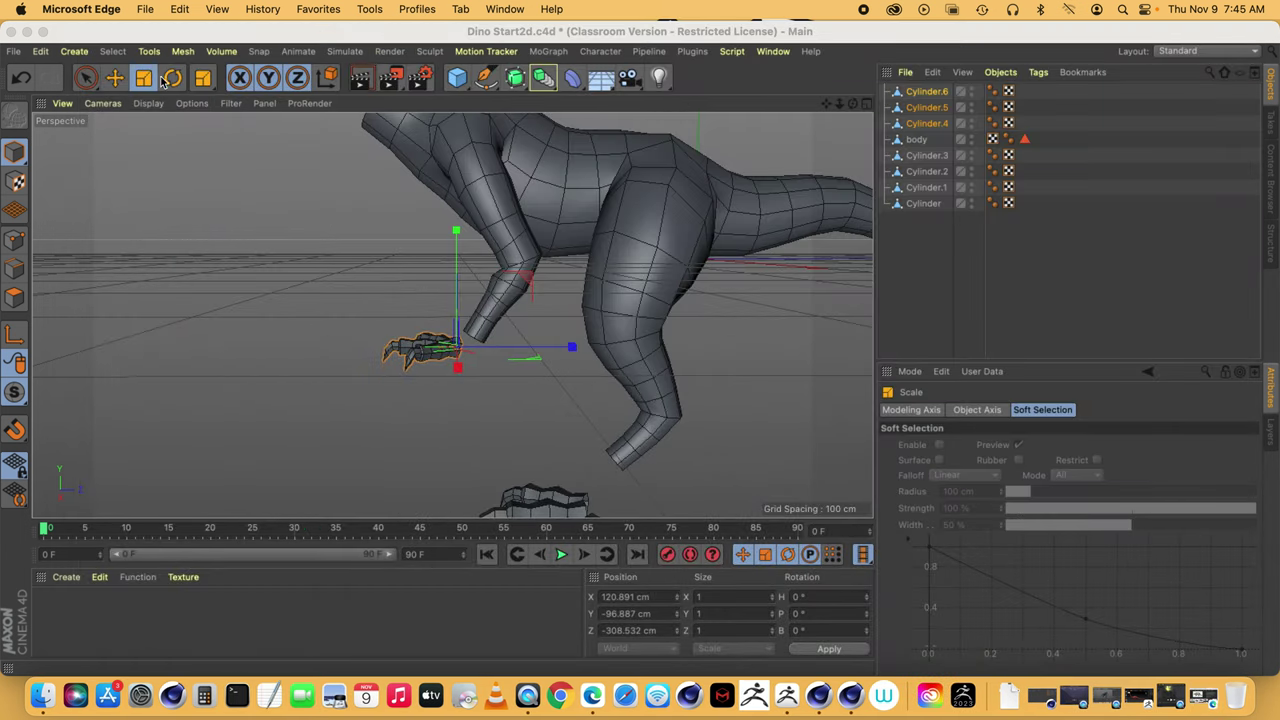
- Scale the three selected front fingers up together uniformly, judging their size against the arm's end
{"action": "left_click_drag", "start_coordinate": [323, 255], "coordinate": [407, 250]}
{"action": "left_click_drag", "start_coordinate": [839, 104], "coordinate": [965, 104]}
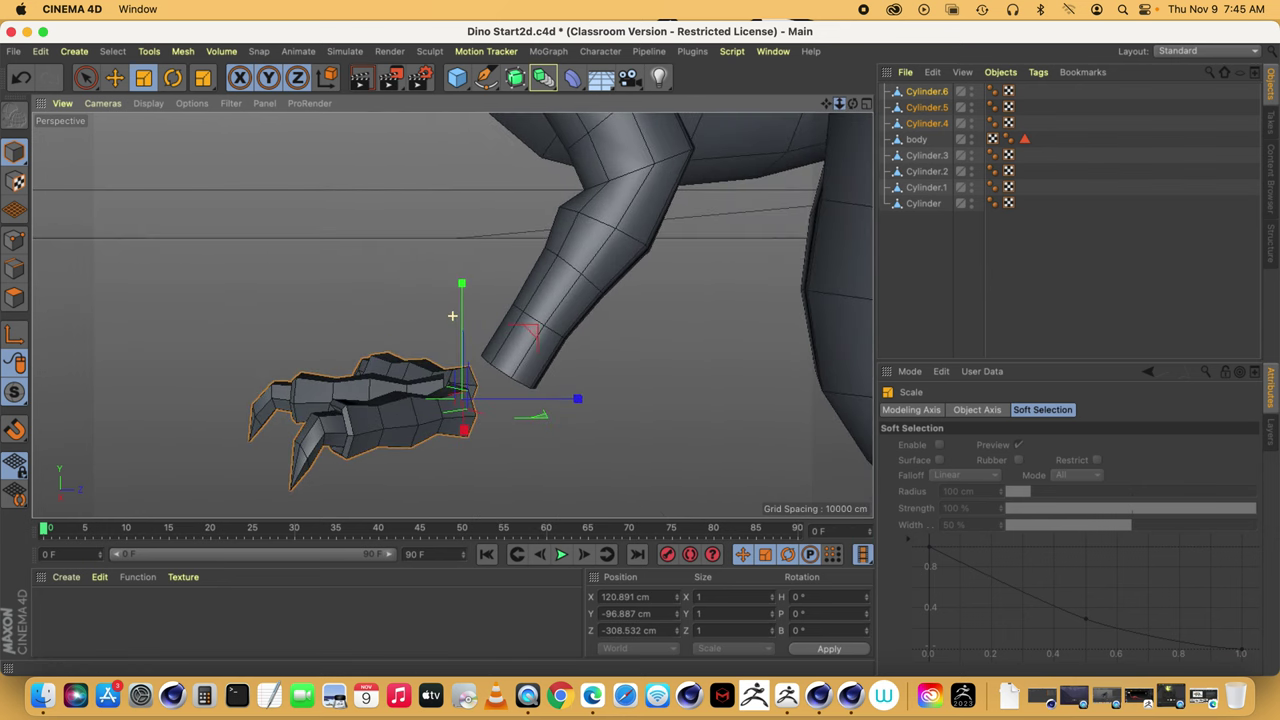
{"action": "left_click", "coordinate": [114, 77]}
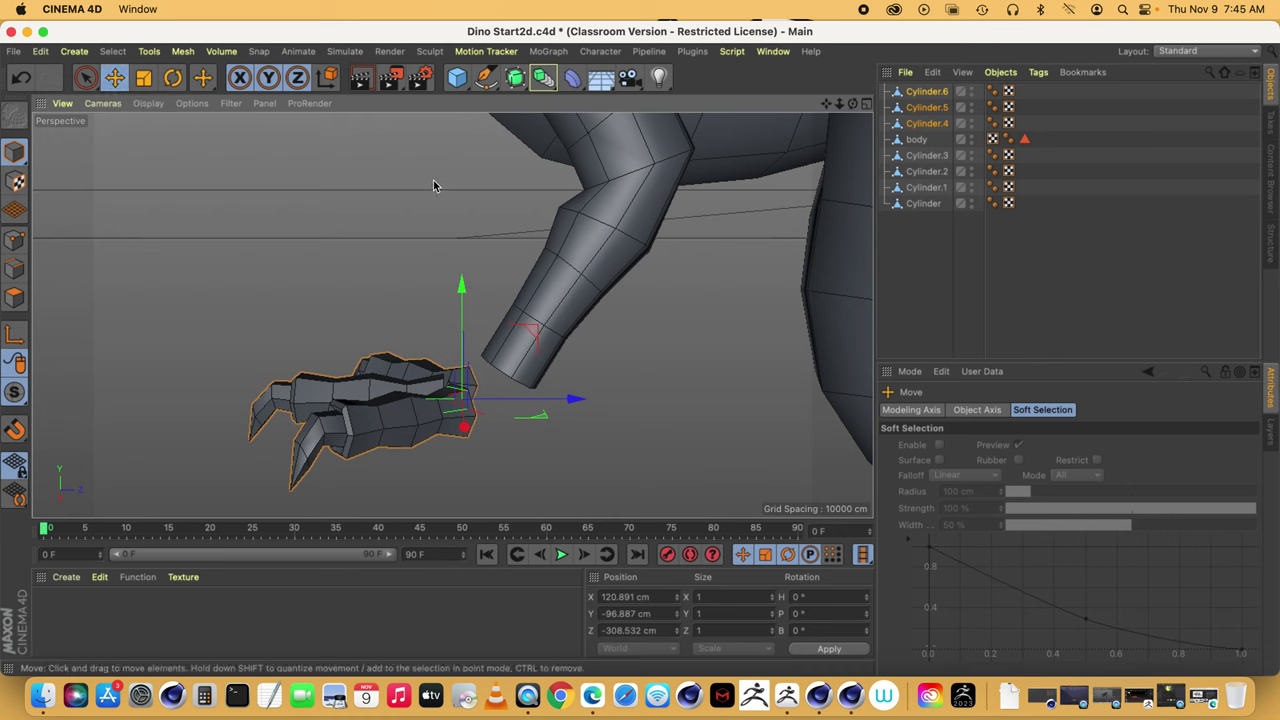
{"action": "left_click", "coordinate": [457, 77]}
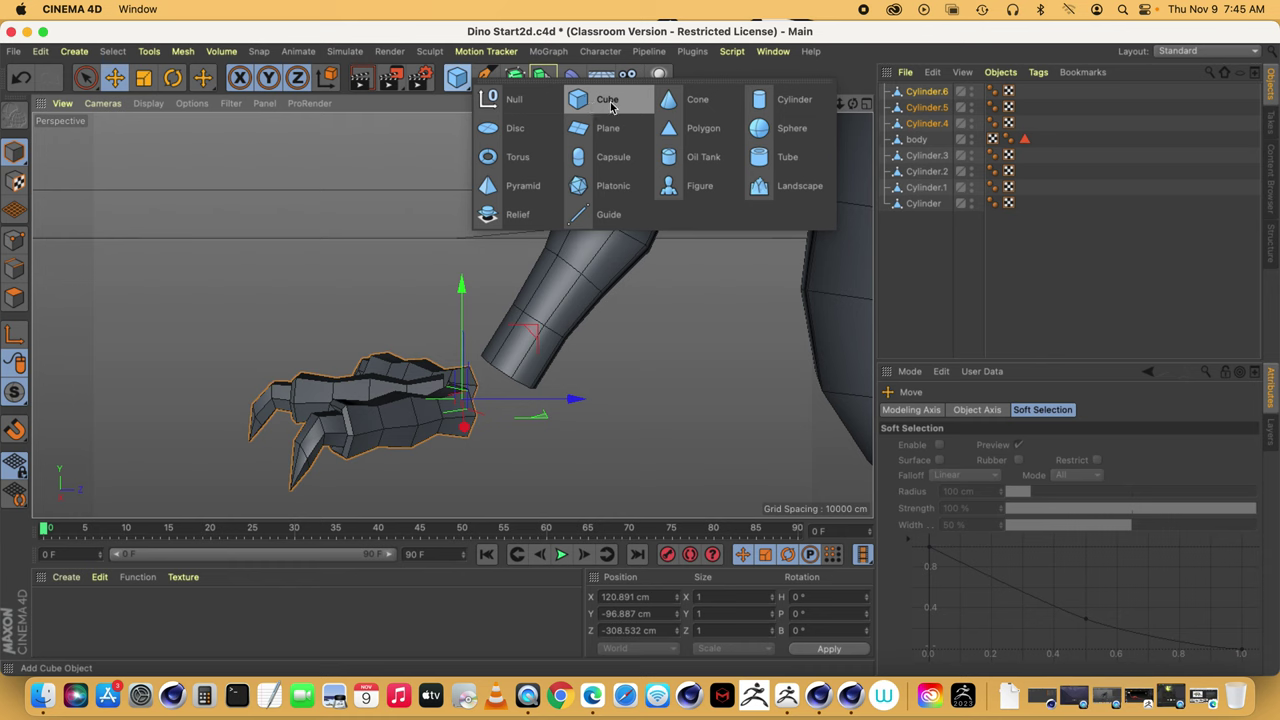
{"action": "left_click", "coordinate": [761, 102]}
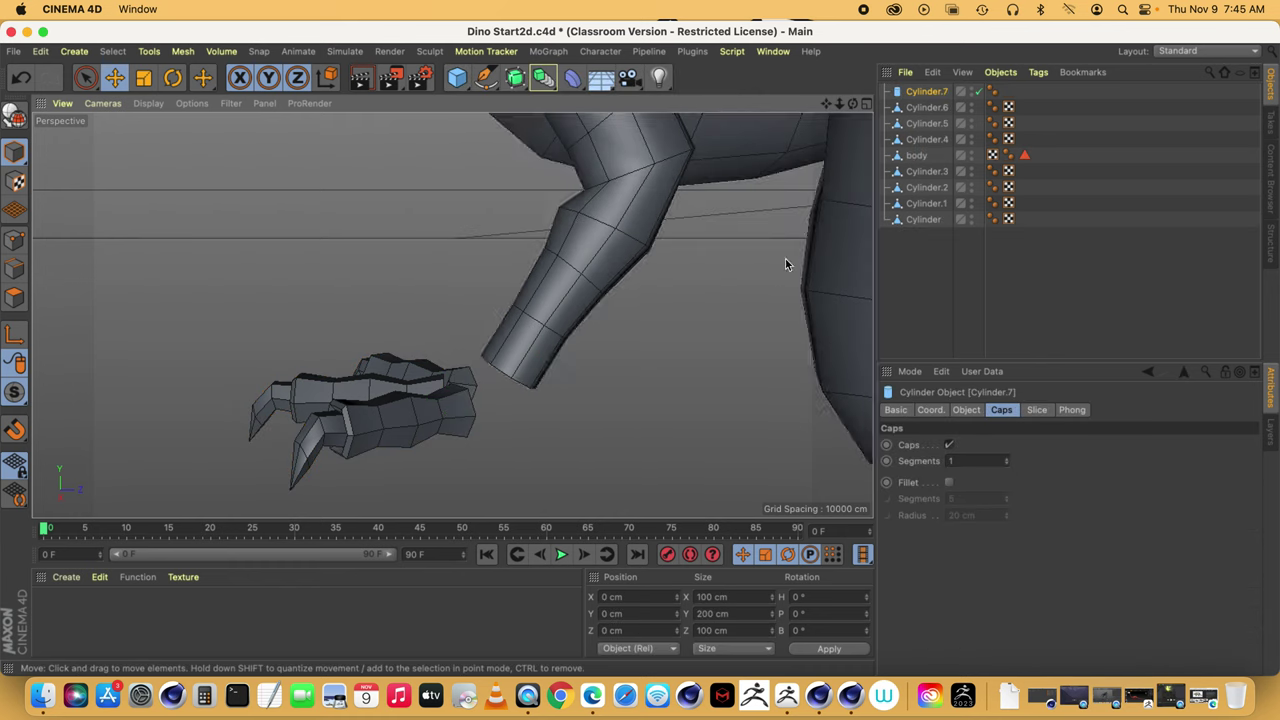
{"action": "key", "text": "Delete"}
- Try rotating the nearest front finger downward and shortening it along its length
{"action": "left_click", "coordinate": [926, 91]}
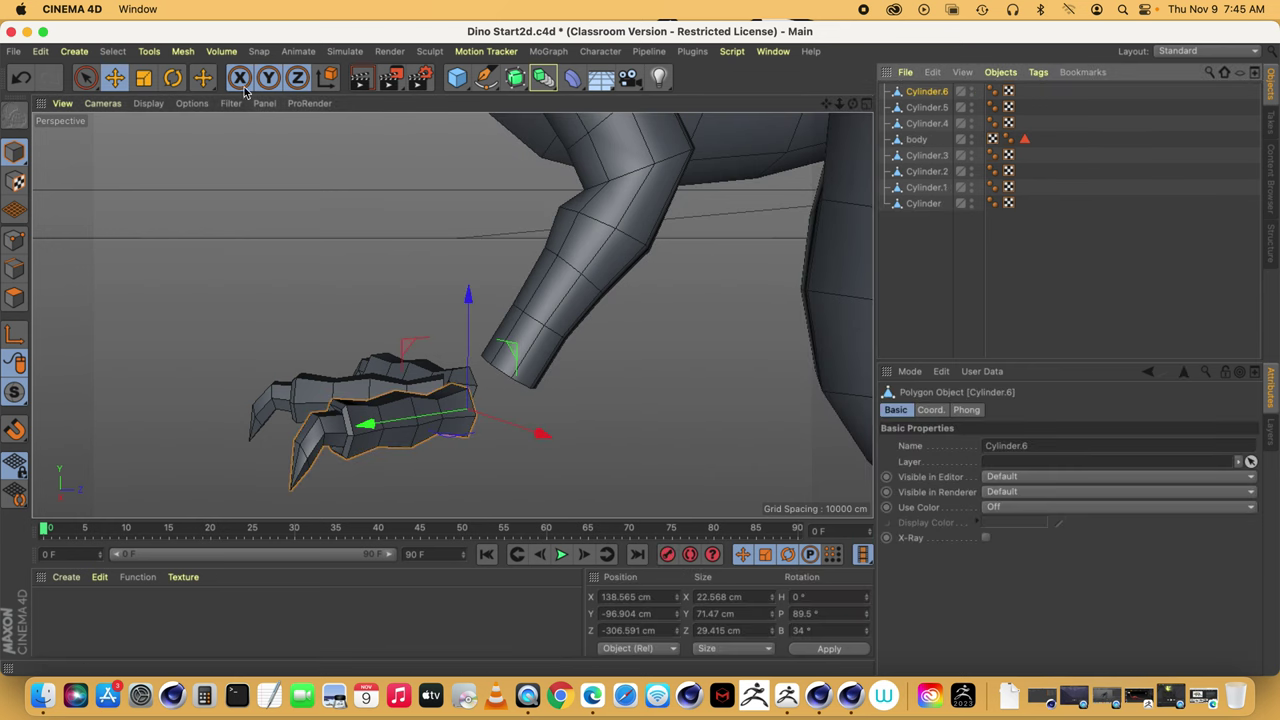
{"action": "left_click", "coordinate": [172, 77]}
{"action": "left_click_drag", "start_coordinate": [422, 378], "coordinate": [445, 460]}
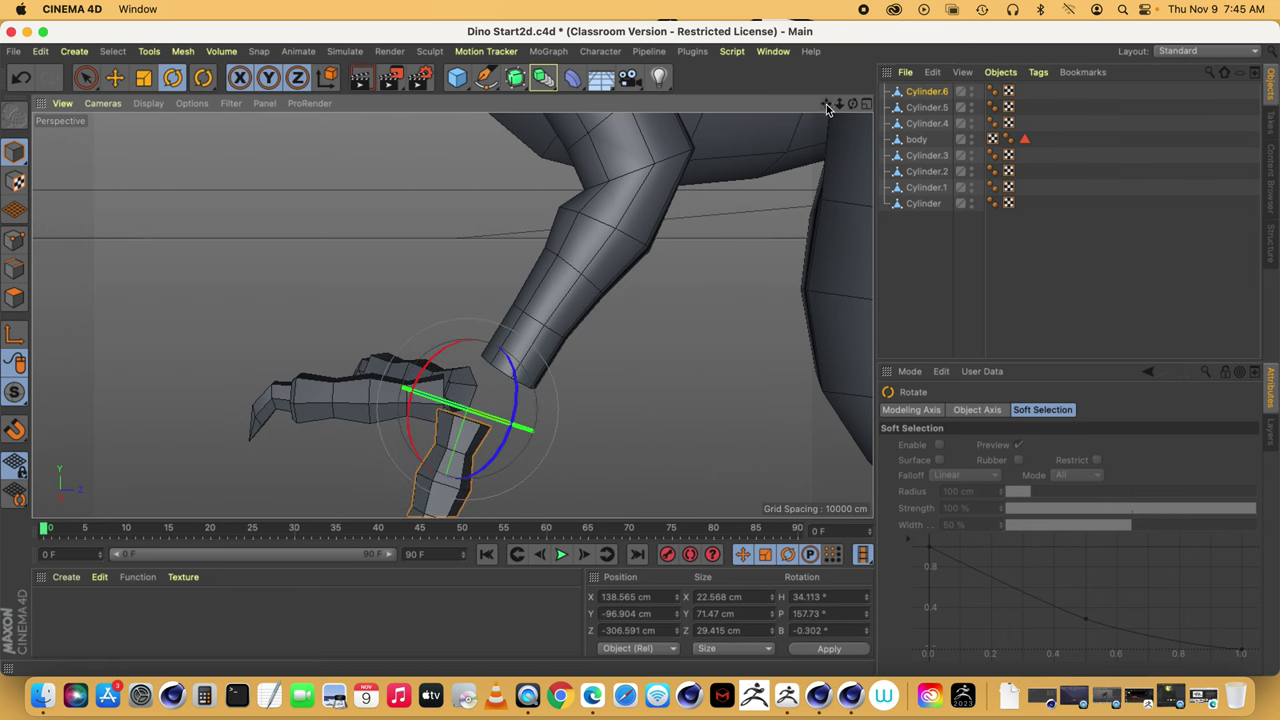
{"action": "left_click_drag", "start_coordinate": [826, 106], "coordinate": [818, 98]}
{"action": "left_click", "coordinate": [143, 77]}
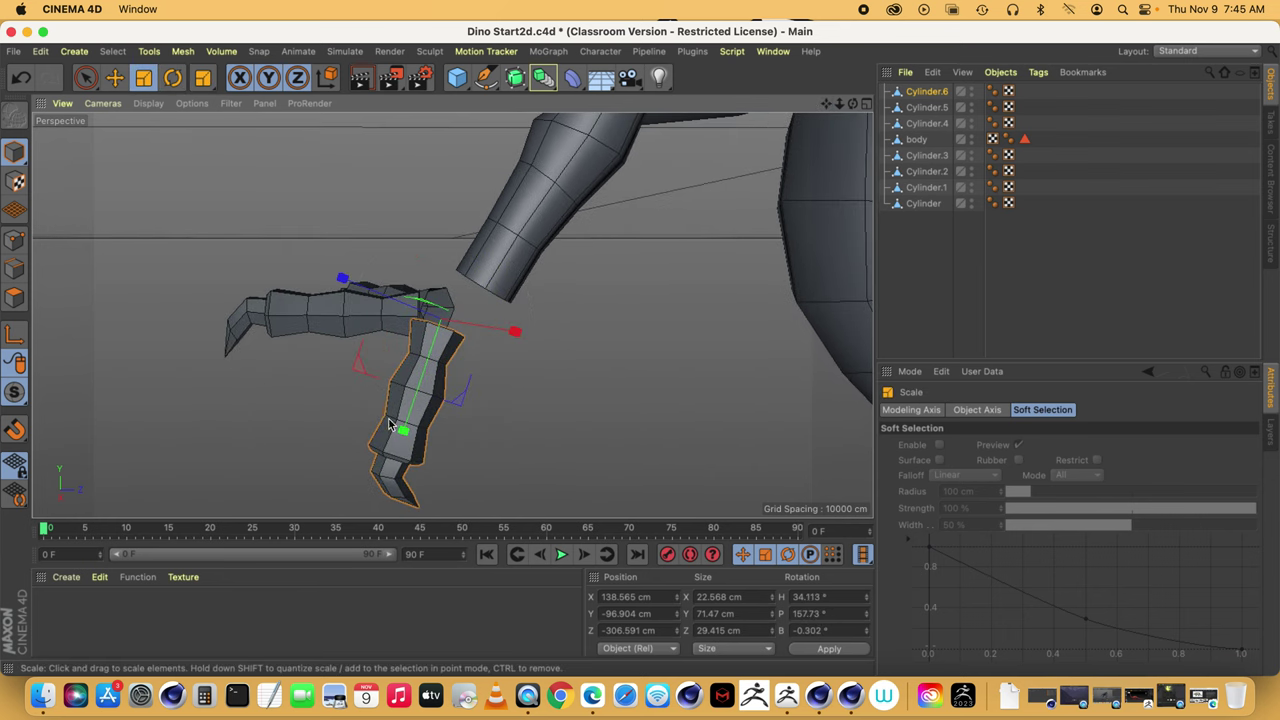
{"action": "left_click_drag", "start_coordinate": [391, 425], "coordinate": [429, 384]}
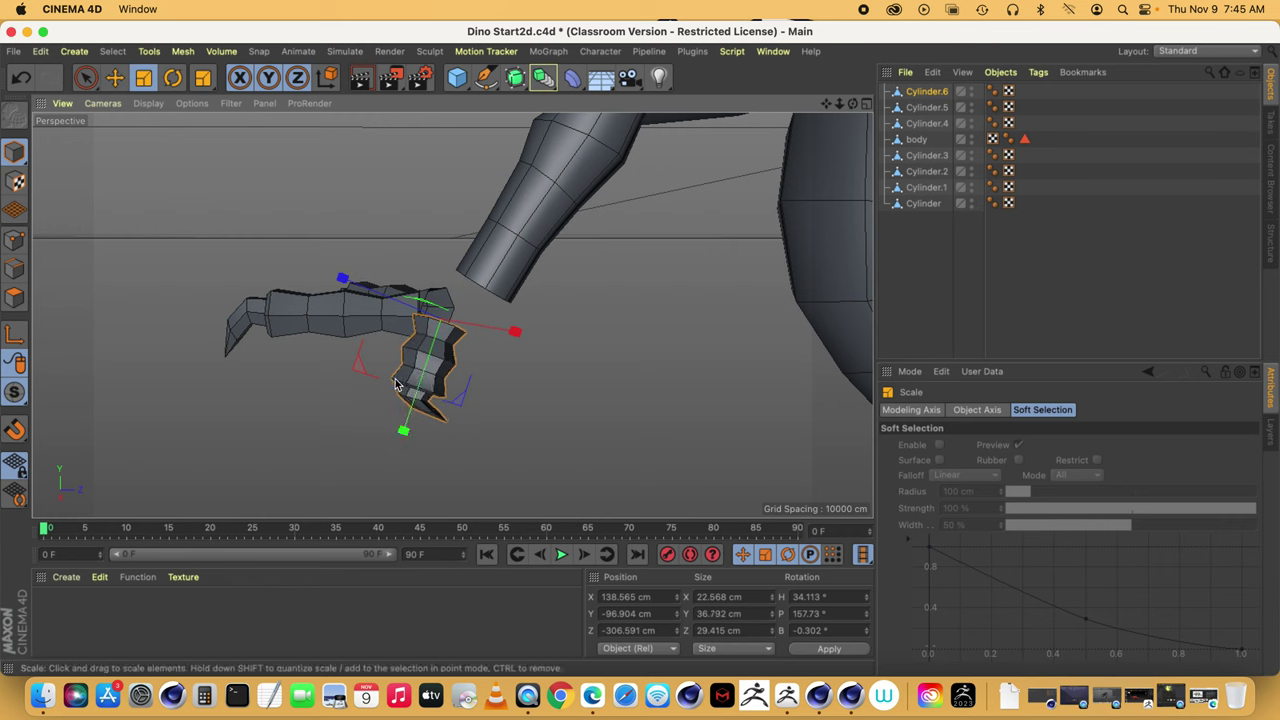
- Try selecting an edge loop around the shortened finger and rotating it slightly
{"action": "left_click", "coordinate": [202, 77]}
{"action": "left_click", "coordinate": [263, 182]}
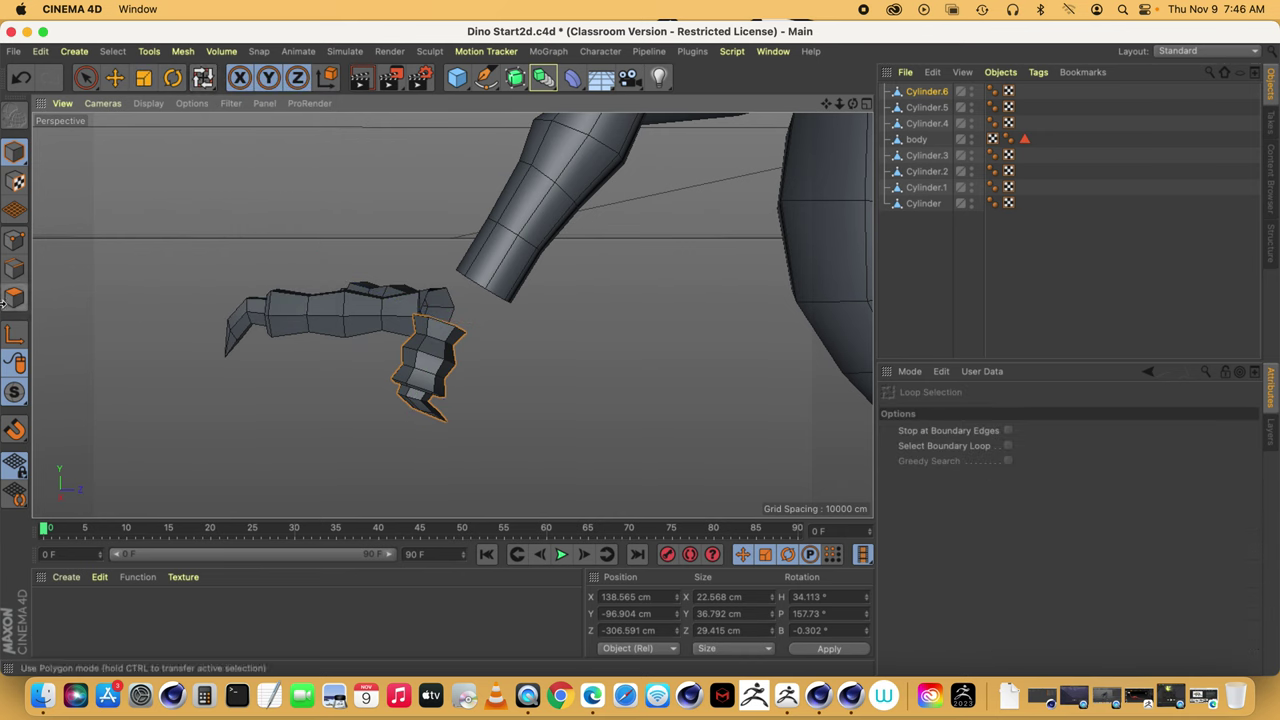
{"action": "left_click", "coordinate": [14, 264]}
{"action": "left_click", "coordinate": [432, 386]}
{"action": "left_click", "coordinate": [172, 77]}
{"action": "mouse_move", "coordinate": [388, 318]}
{"action": "left_mouse_down"}
{"action": "mouse_move", "coordinate": [380, 302]}
{"action": "mouse_move", "coordinate": [397, 318]}
{"action": "left_mouse_up"}
{"action": "left_click", "coordinate": [114, 77]}
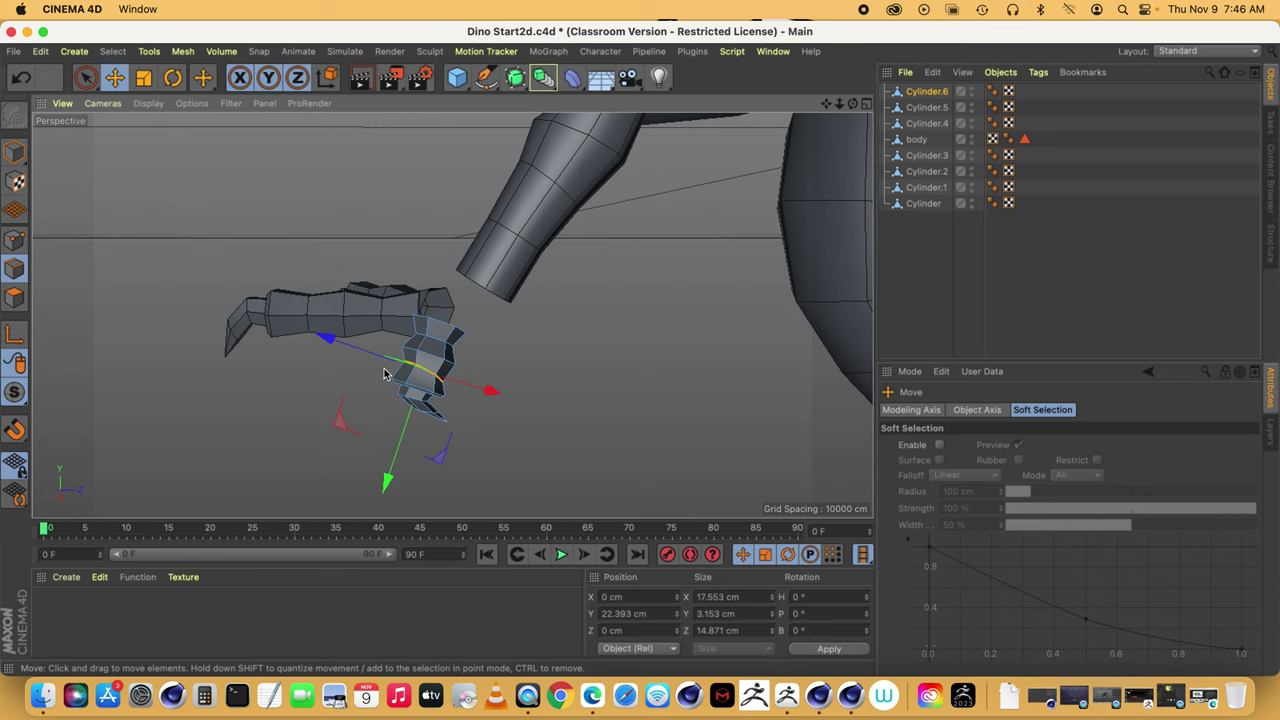
- Undo the edge loop, shortening and rotation changes on the nearest front finger
{"action": "key", "text": "super+z"}
{"action": "key", "text": "super+z"}
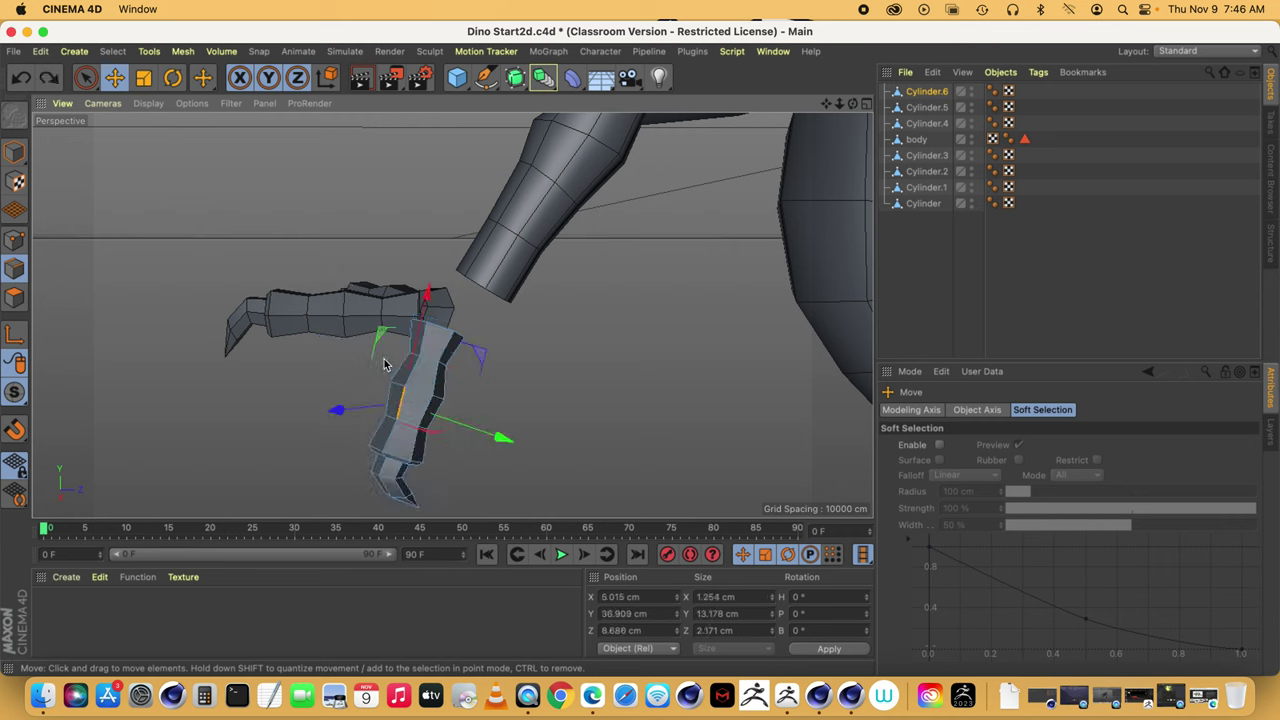
{"action": "key", "text": "super+z"}
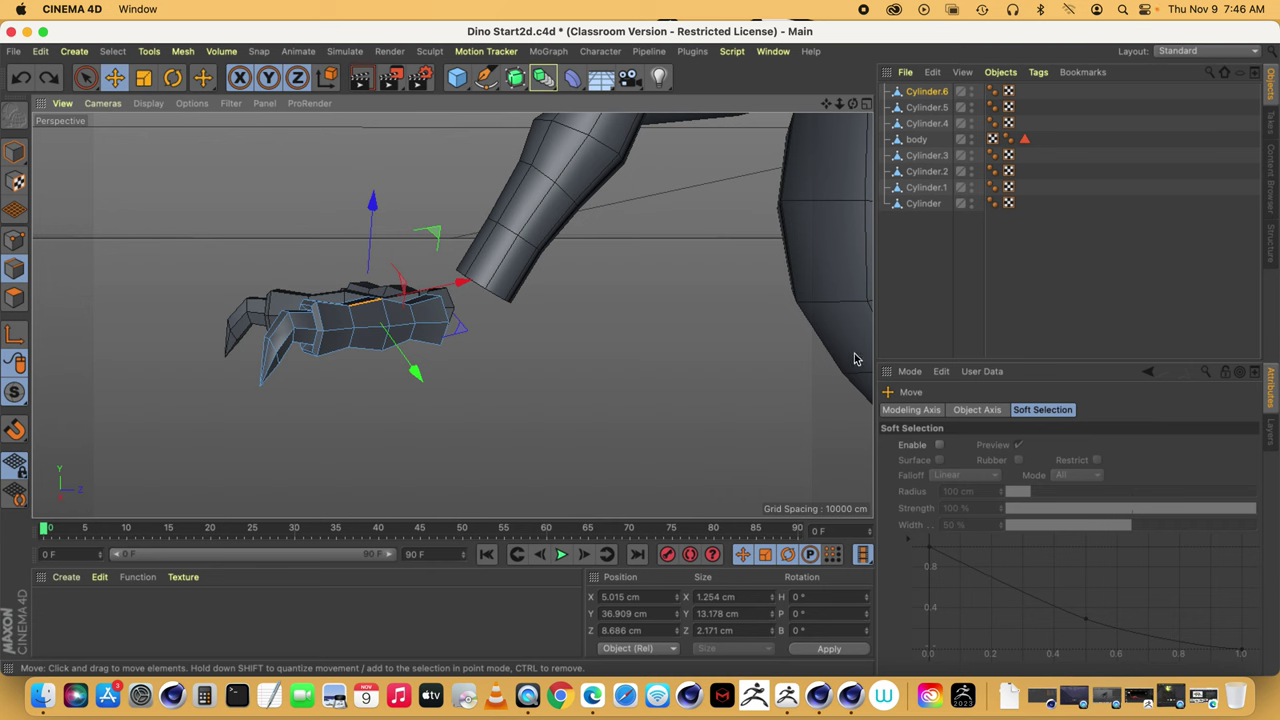
- Connect the three front finger objects into a single polygon object, deleting the separate originals
{"action": "left_click", "coordinate": [894, 243]}
{"action": "left_click_drag", "start_coordinate": [842, 107], "coordinate": [835, 205]}
{"action": "left_click_drag", "start_coordinate": [930, 114], "coordinate": [936, 117]}
{"action": "left_click", "coordinate": [925, 123]}
{"action": "left_click", "coordinate": [925, 91], "text": "shift"}
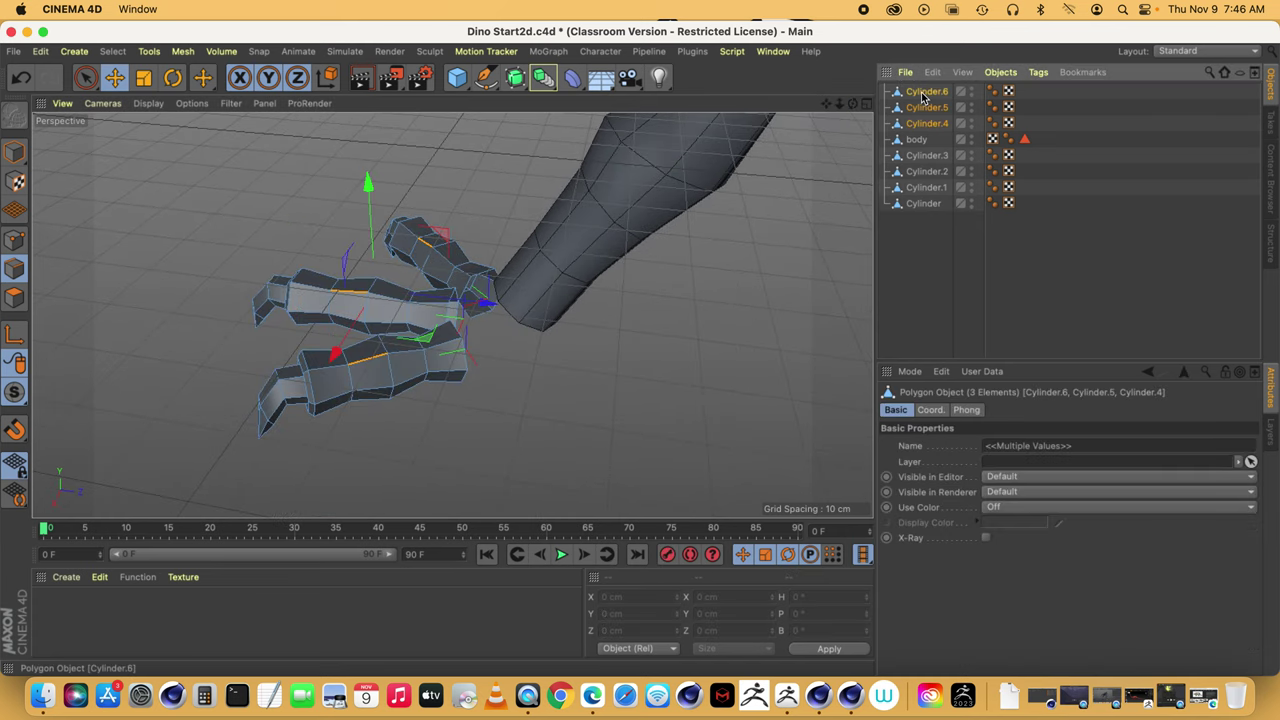
{"action": "key", "text": "o"}
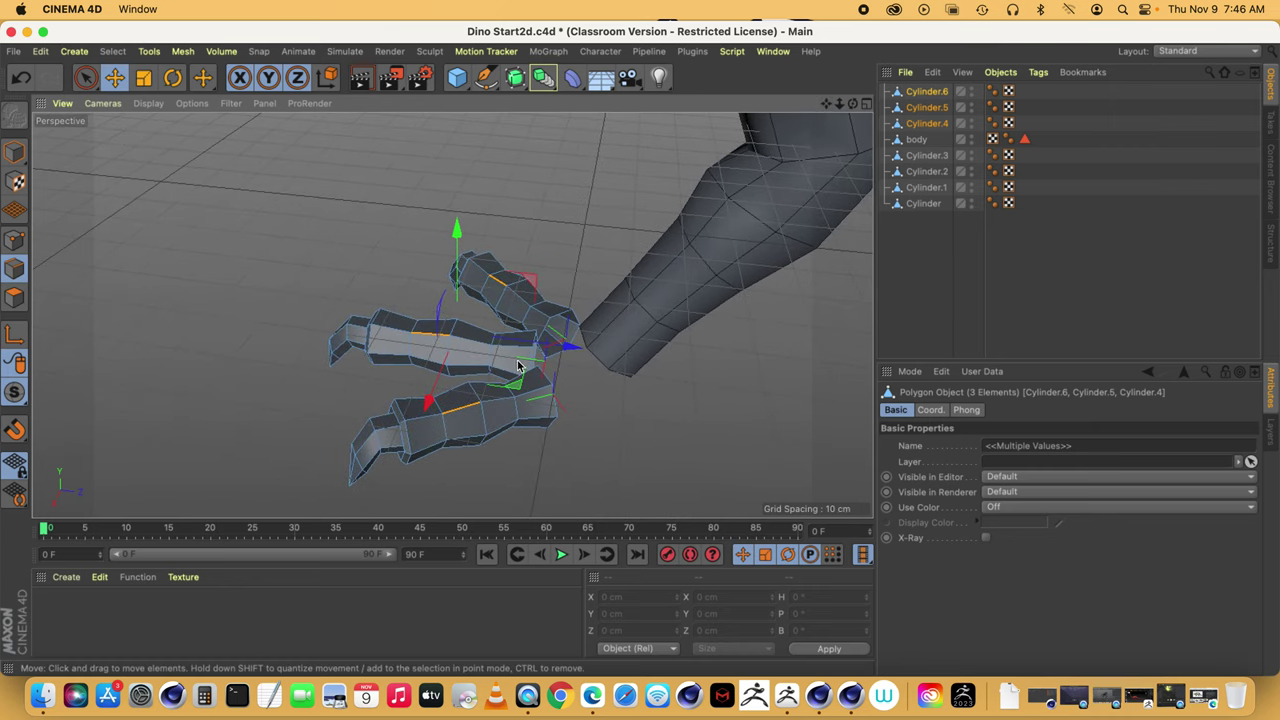
{"action": "left_click_drag", "start_coordinate": [827, 105], "coordinate": [452, 315]}
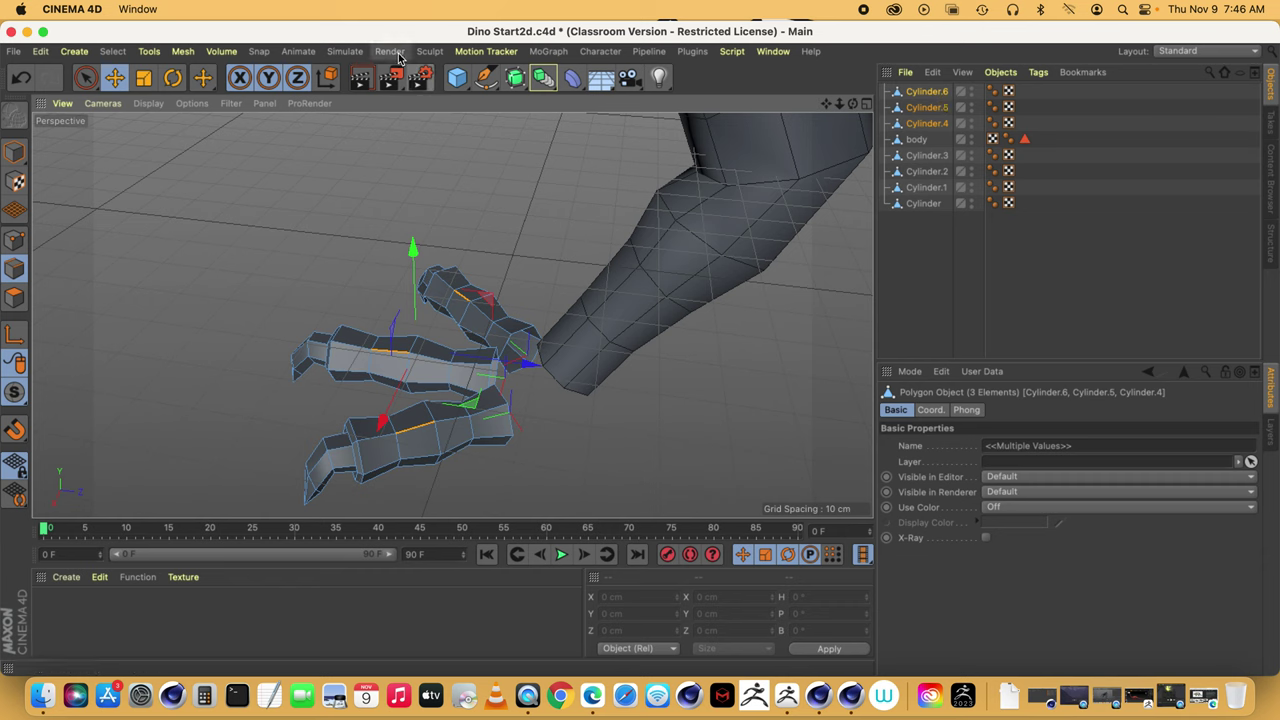
{"action": "left_click", "coordinate": [183, 51]}
{"action": "mouse_move", "coordinate": [205, 75]}
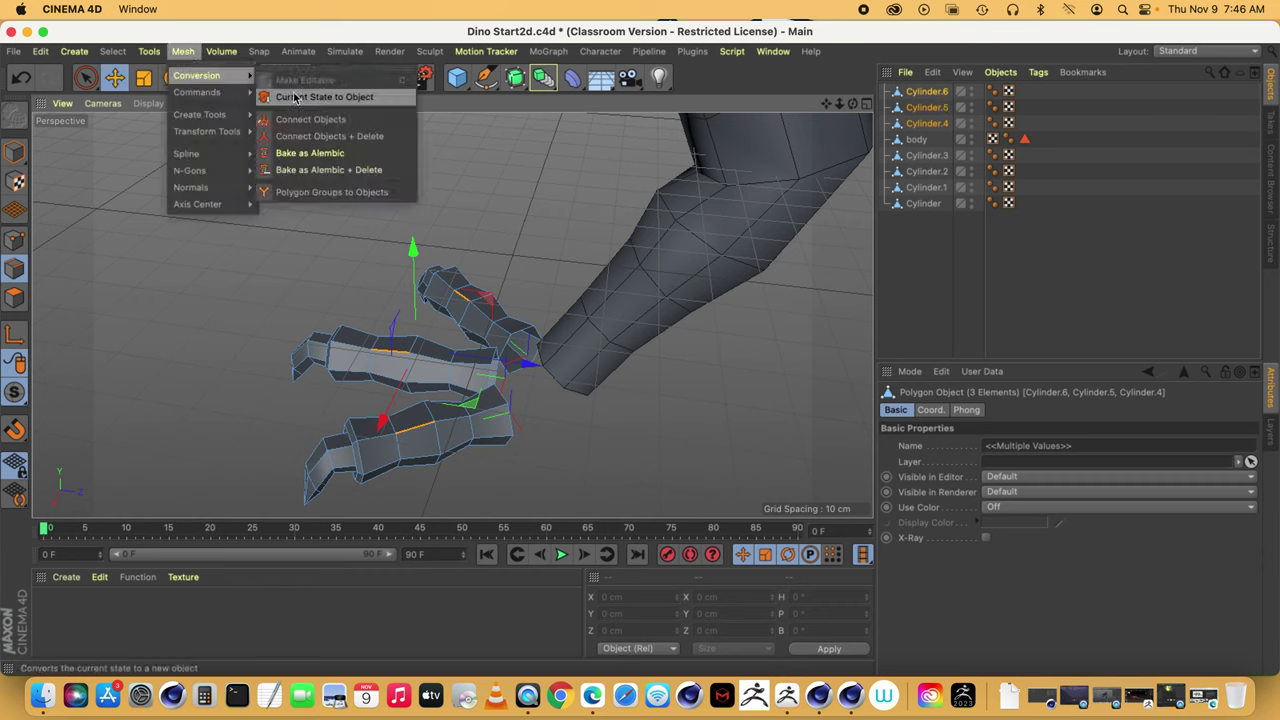
{"action": "left_click", "coordinate": [295, 97]}
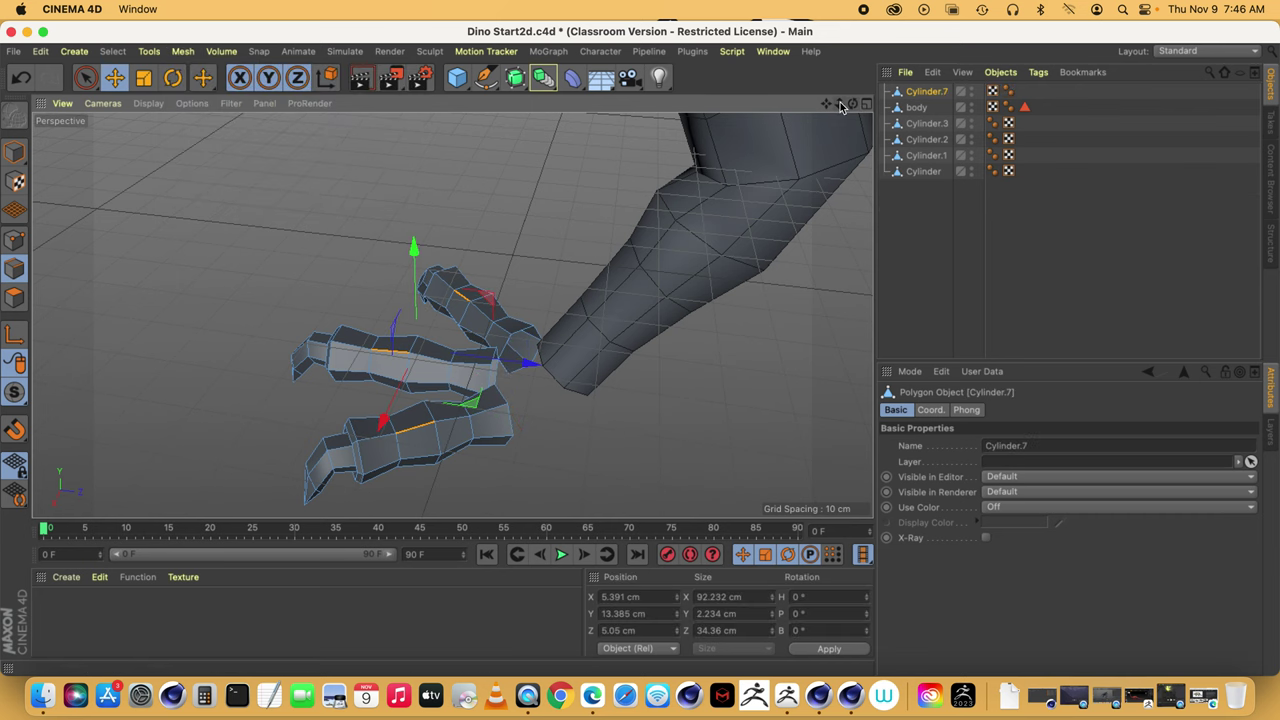
- Weld the two nearly touching corner points between the first pair of neighbouring finger bases at their midpoint
{"action": "left_click_drag", "start_coordinate": [840, 107], "coordinate": [833, 12]}
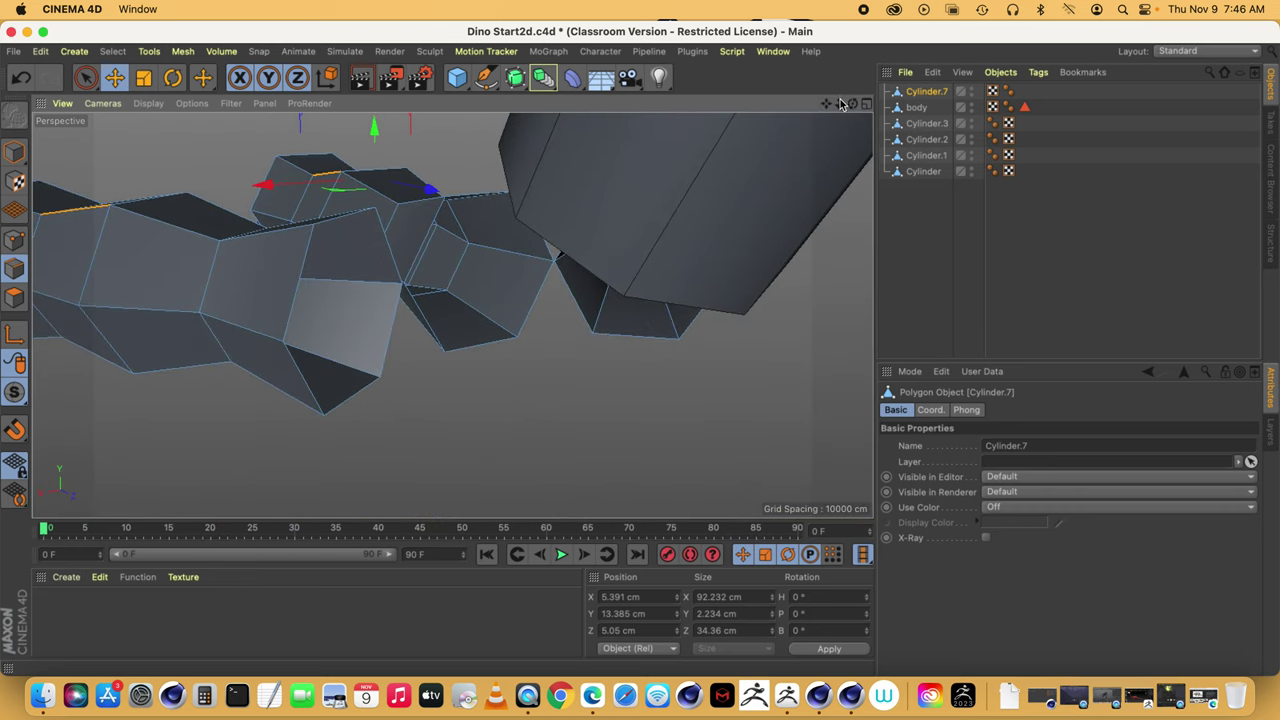
{"action": "mouse_move", "coordinate": [840, 105]}
{"action": "left_mouse_down"}
{"action": "mouse_move", "coordinate": [912, 105]}
{"action": "mouse_move", "coordinate": [849, 104]}
{"action": "mouse_move", "coordinate": [864, 112]}
{"action": "left_mouse_up"}
{"action": "left_click", "coordinate": [14, 240]}
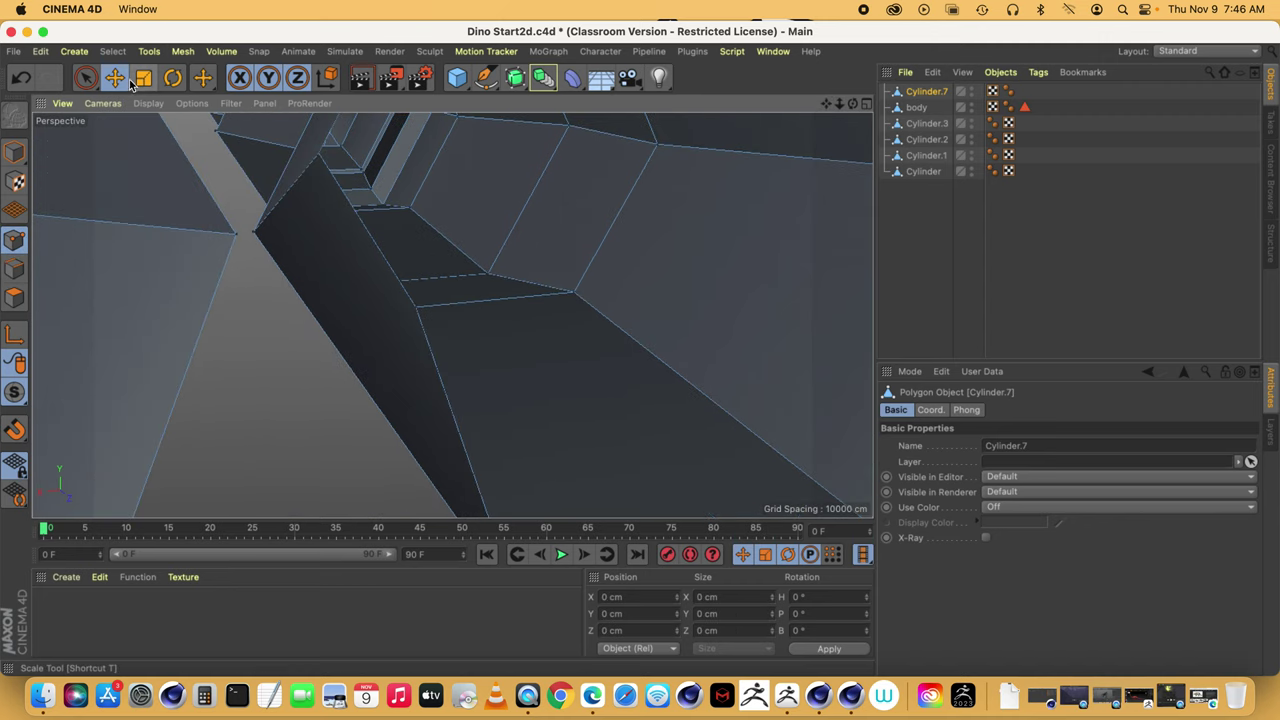
{"action": "left_click", "coordinate": [183, 51]}
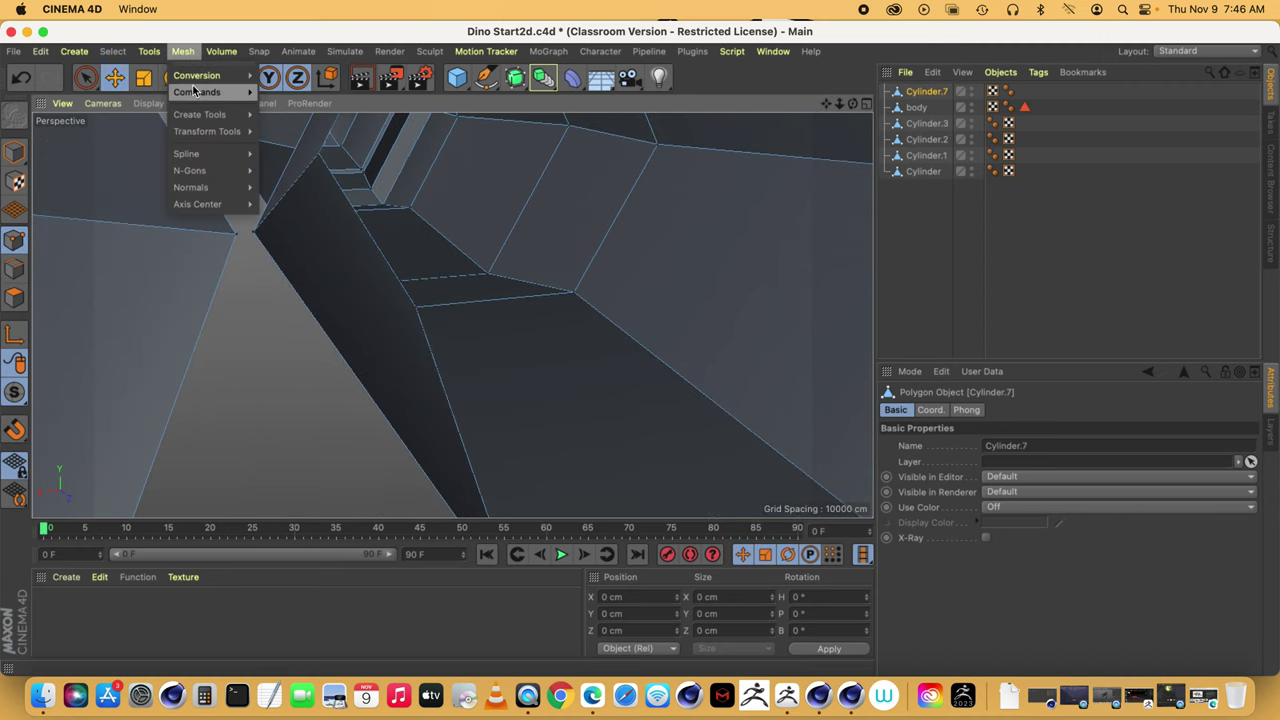
{"action": "mouse_move", "coordinate": [194, 95]}
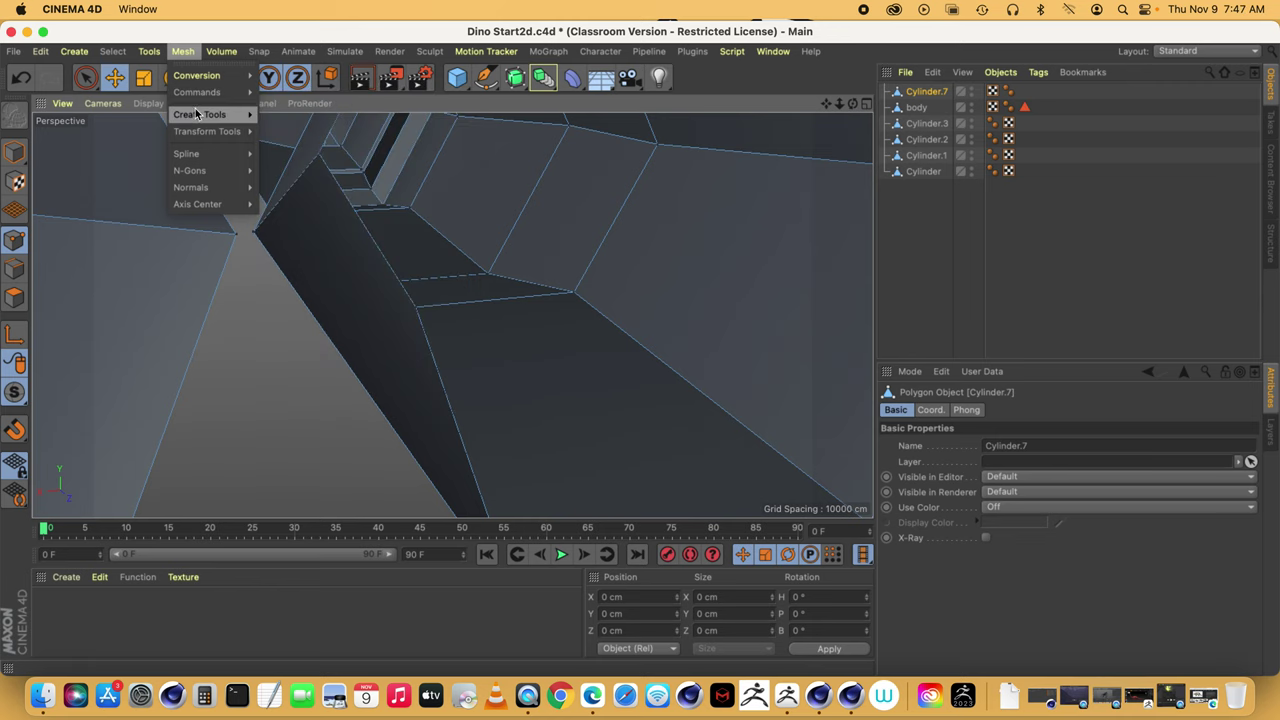
{"action": "mouse_move", "coordinate": [196, 118]}
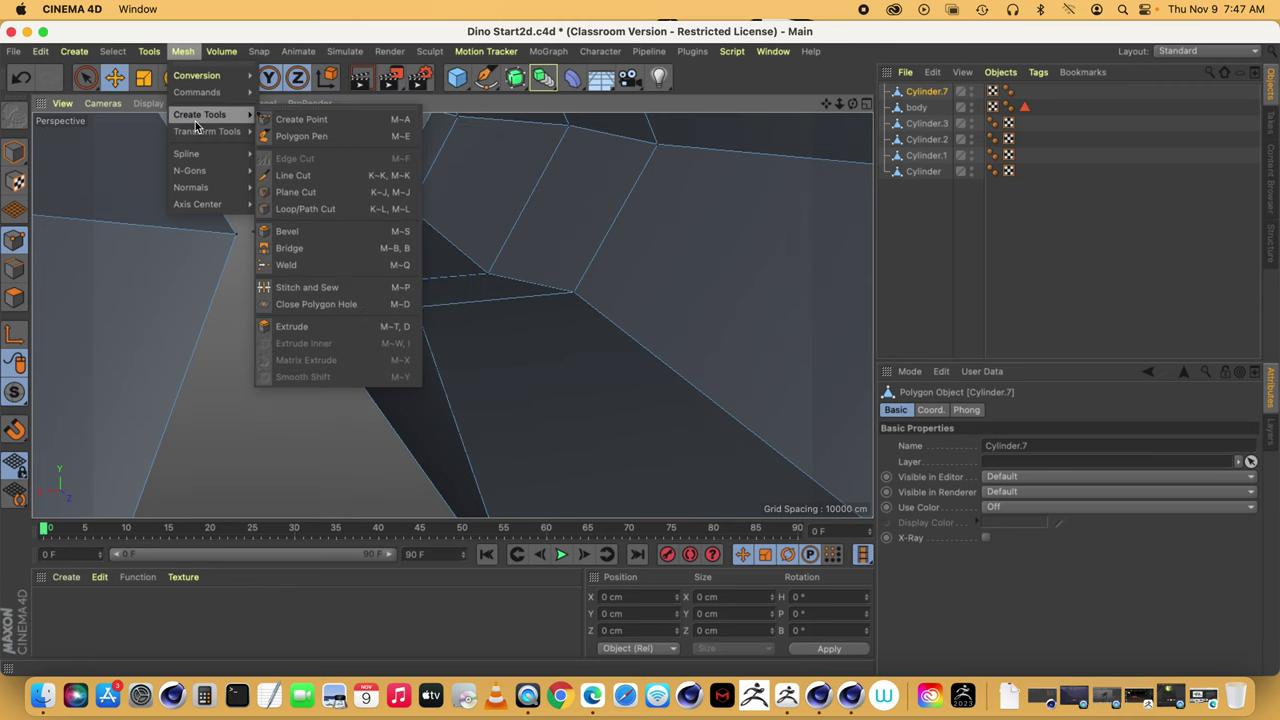
{"action": "left_click", "coordinate": [290, 264]}
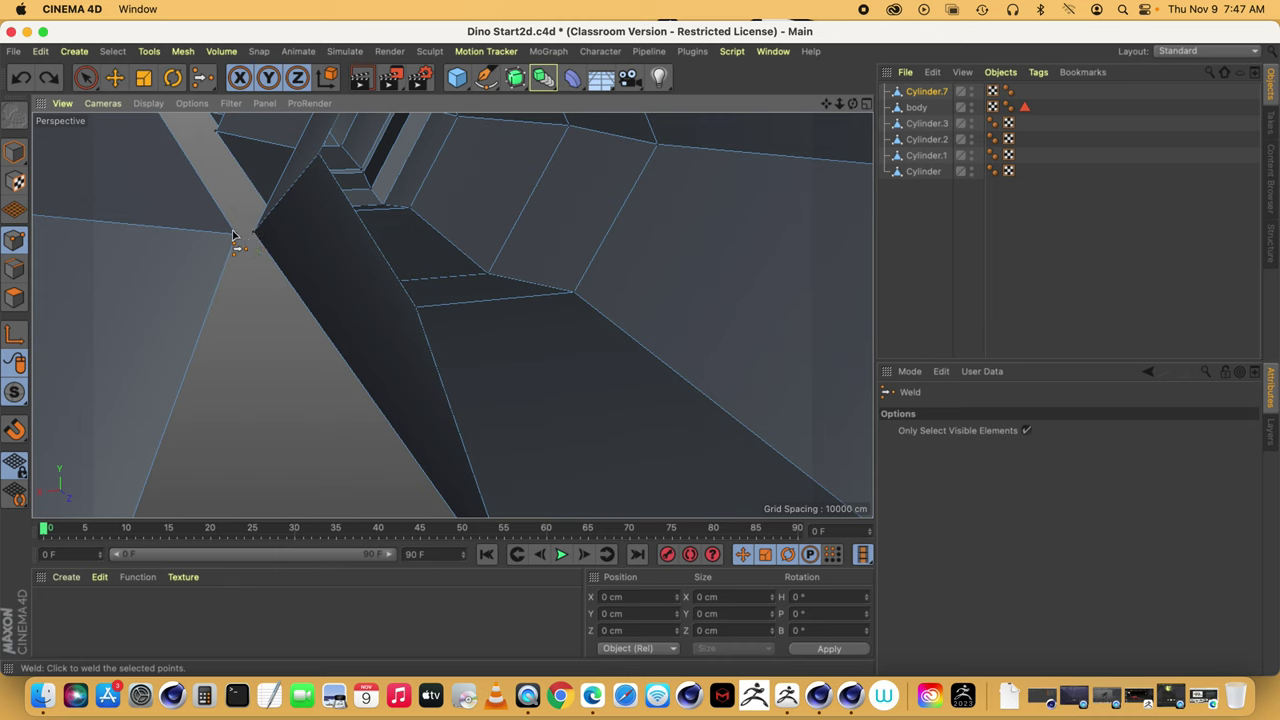
{"action": "left_click", "coordinate": [85, 77]}
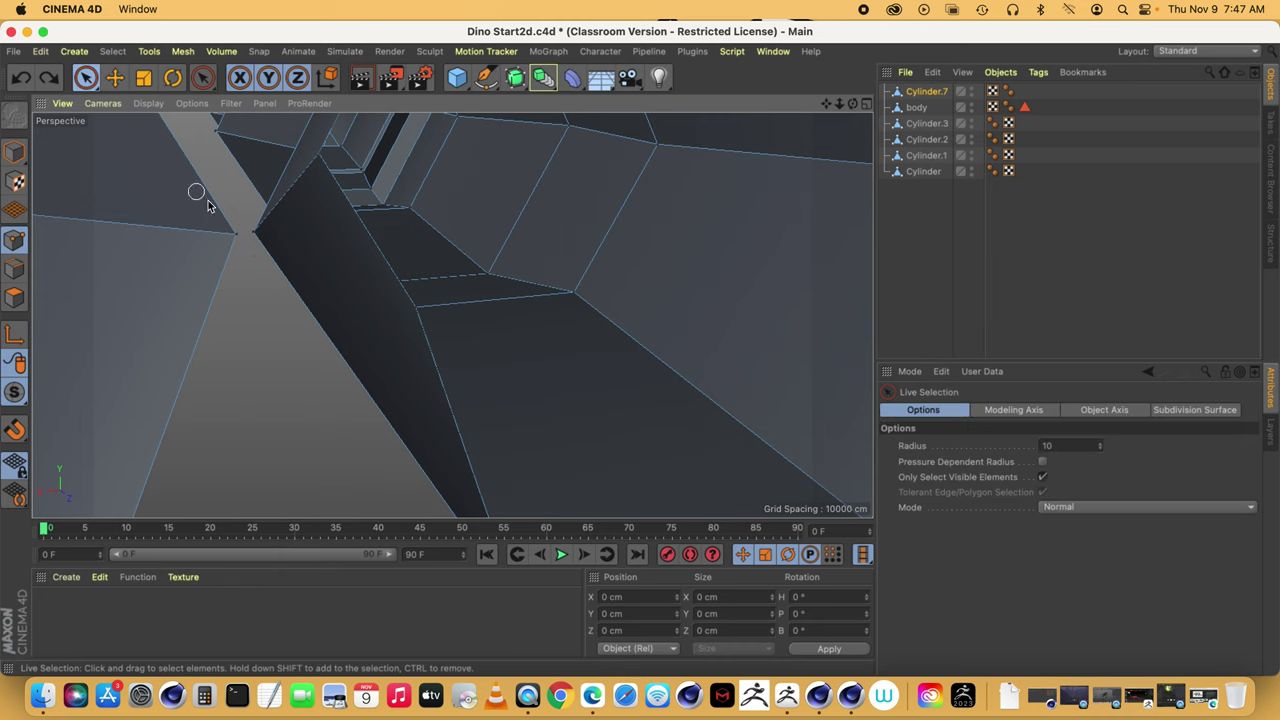
{"action": "left_click_drag", "start_coordinate": [251, 234], "coordinate": [220, 234]}
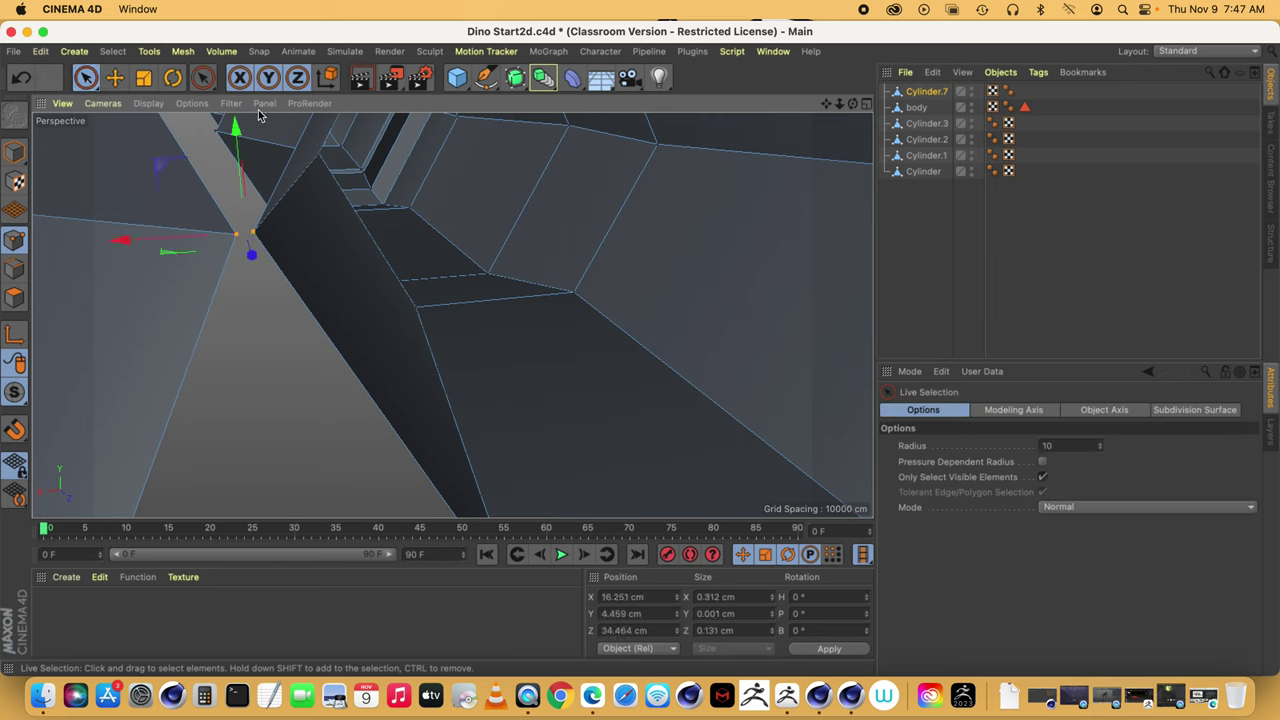
{"action": "left_click", "coordinate": [202, 78]}
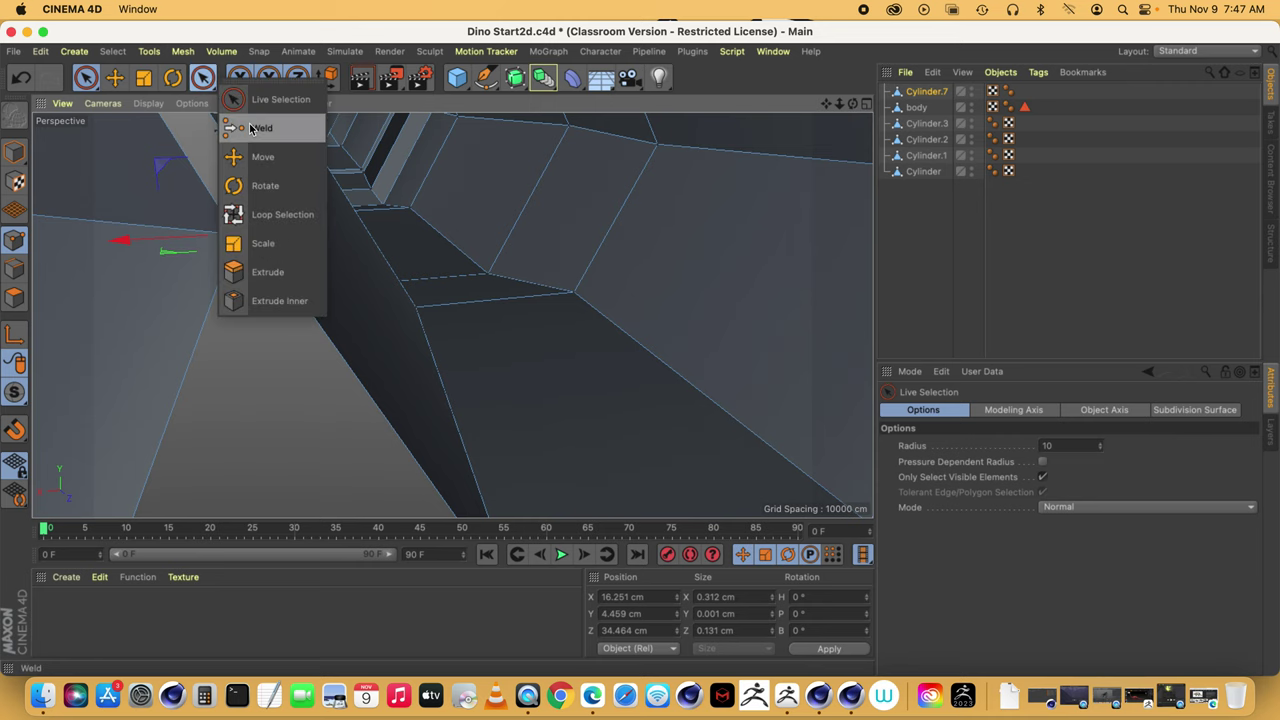
{"action": "left_click", "coordinate": [253, 128]}
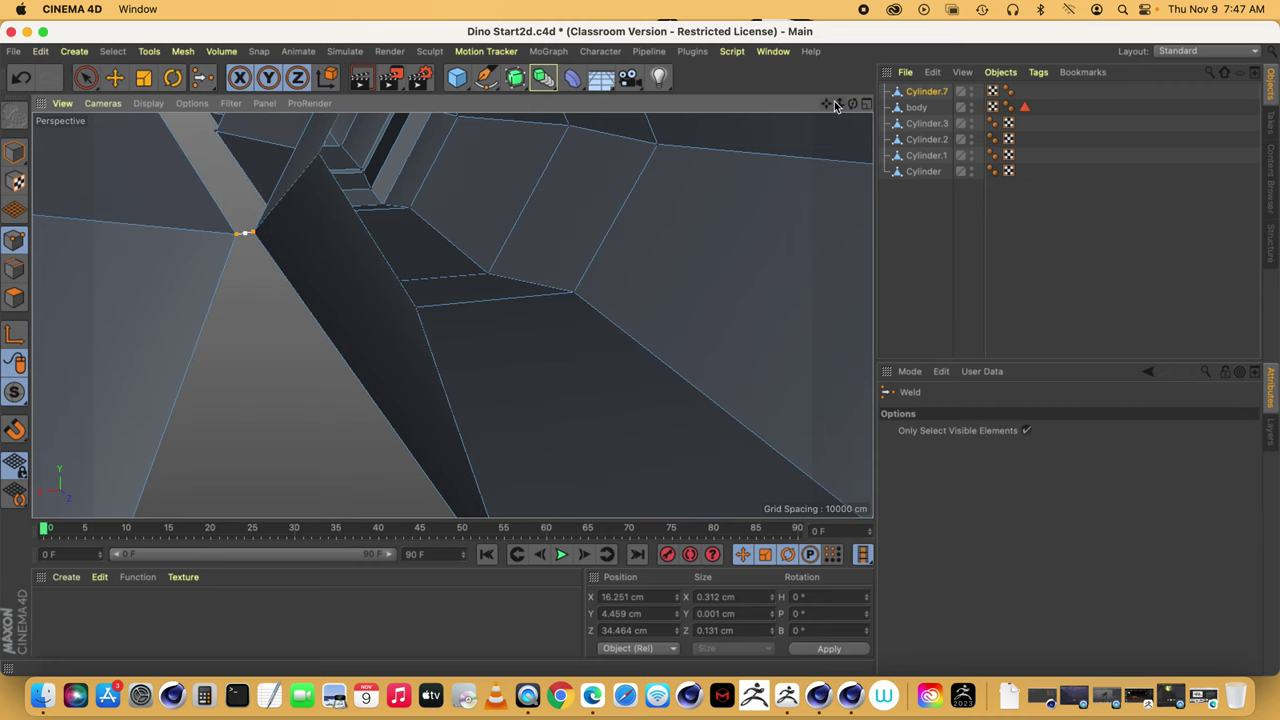
{"action": "left_click_drag", "start_coordinate": [839, 104], "coordinate": [915, 135]}
{"action": "left_click_drag", "start_coordinate": [452, 315], "coordinate": [283, 425], "text": "alt"}
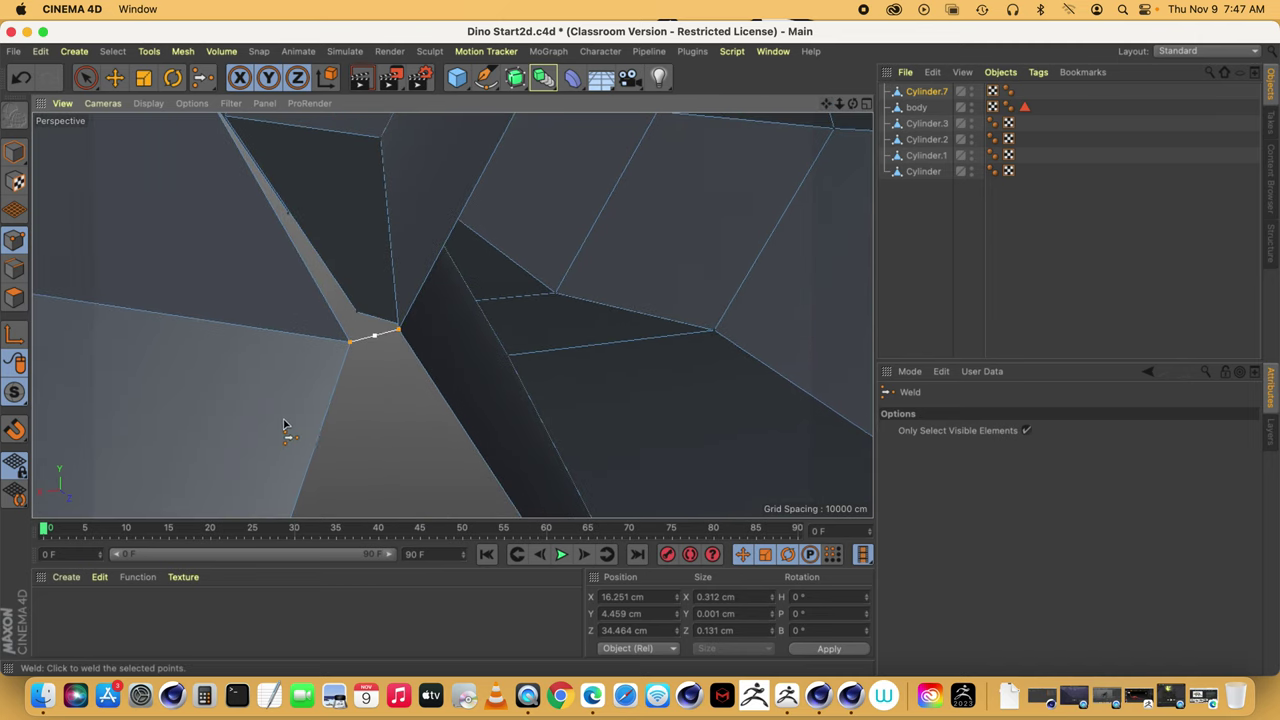
{"action": "left_click", "coordinate": [376, 340]}
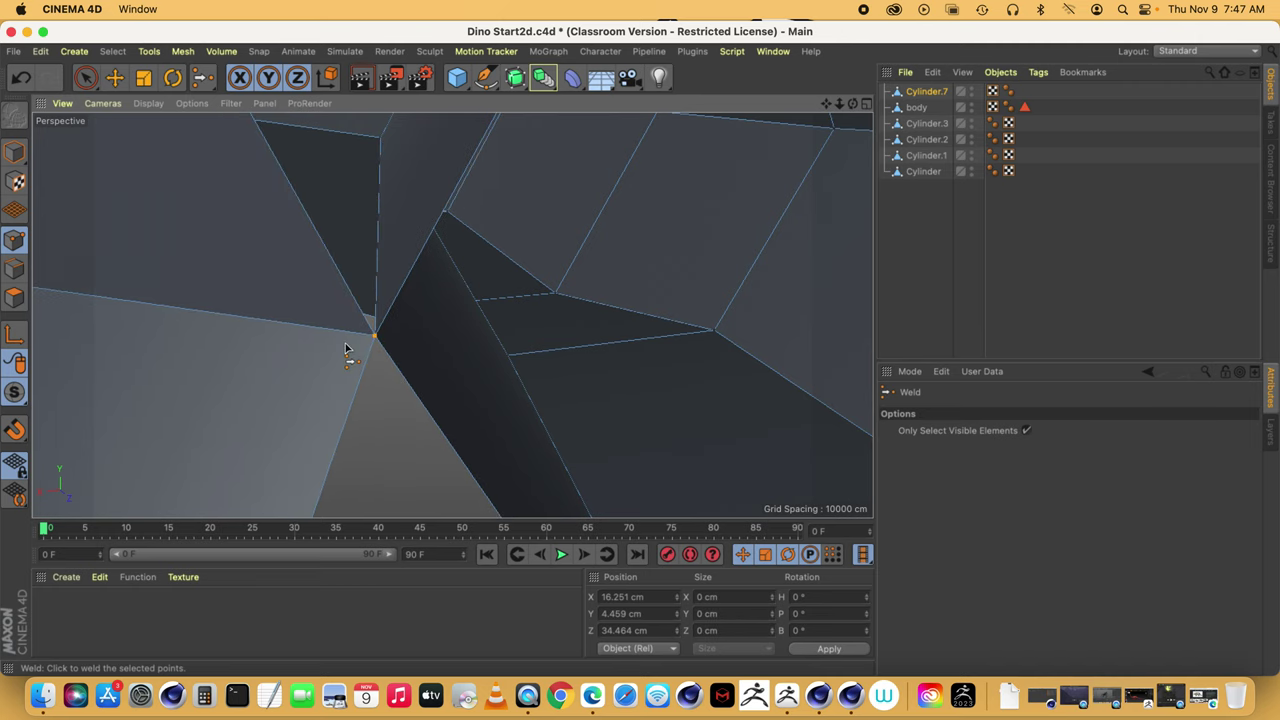
- Select the two nearly touching corner points between the second pair of neighbouring finger bases and activate the Weld tool
{"action": "left_click_drag", "start_coordinate": [826, 104], "coordinate": [40, 152]}
{"action": "left_click_drag", "start_coordinate": [845, 107], "coordinate": [821, 106]}
{"action": "left_click", "coordinate": [115, 78]}
{"action": "left_click", "coordinate": [446, 278]}
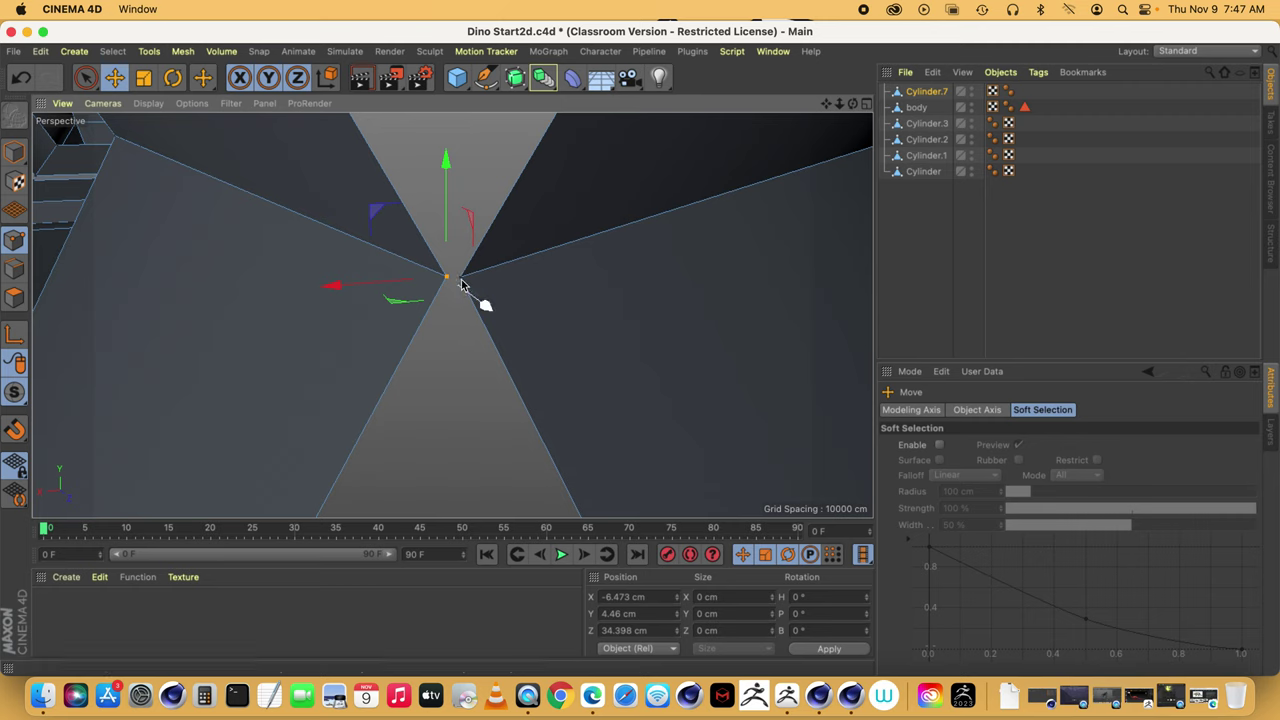
{"action": "left_click", "coordinate": [459, 277], "text": "shift"}
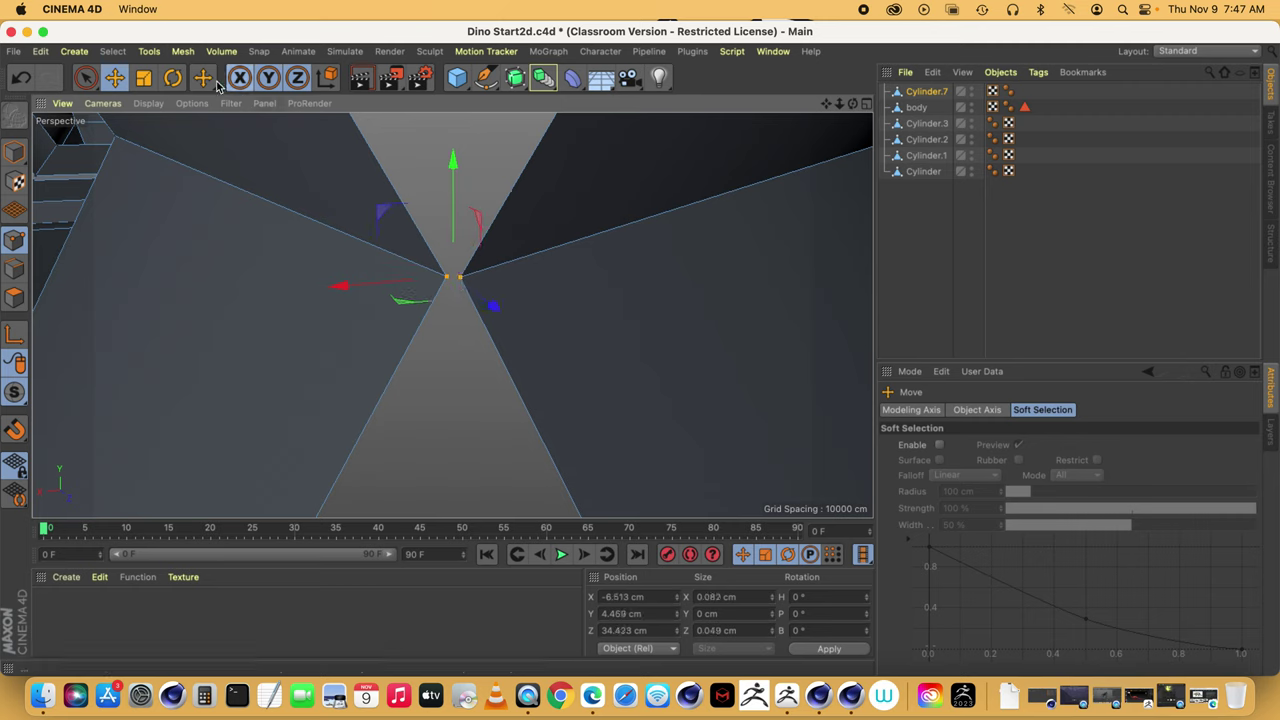
{"action": "left_click_drag", "start_coordinate": [213, 85], "coordinate": [251, 151]}
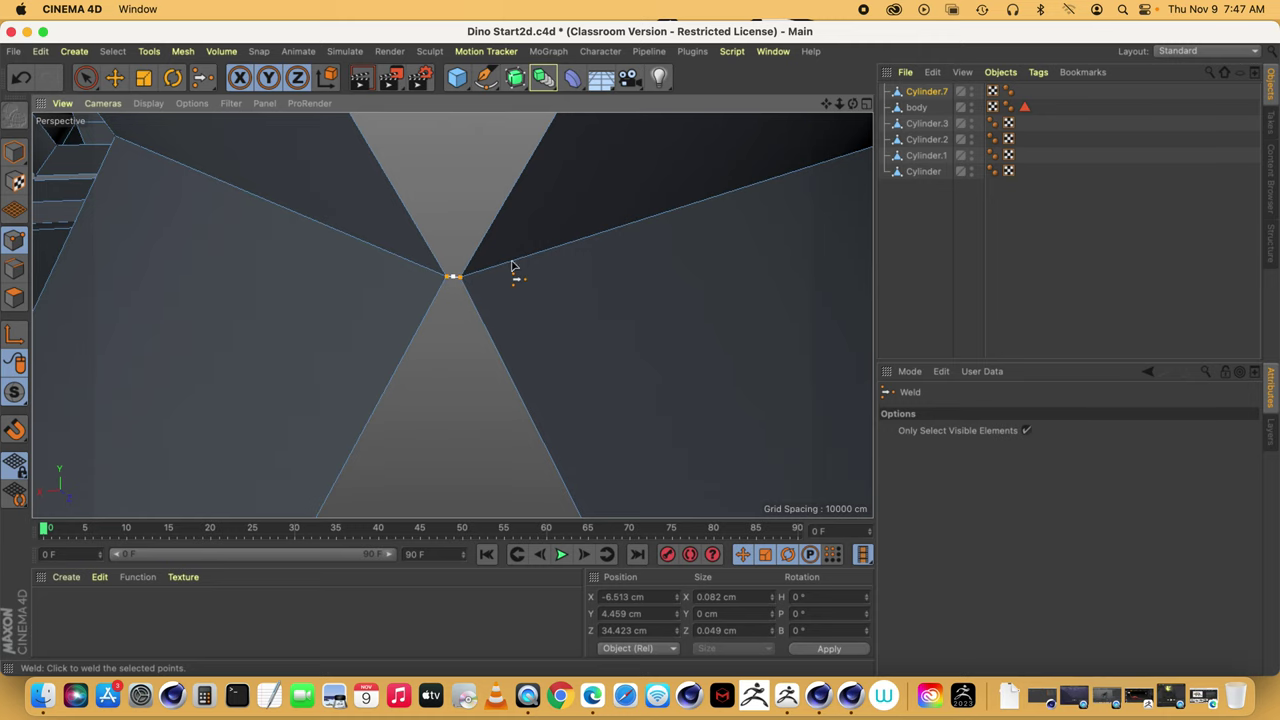
{"action": "scroll", "coordinate": [451, 314], "scroll_direction": "up", "scroll_amount": 6}
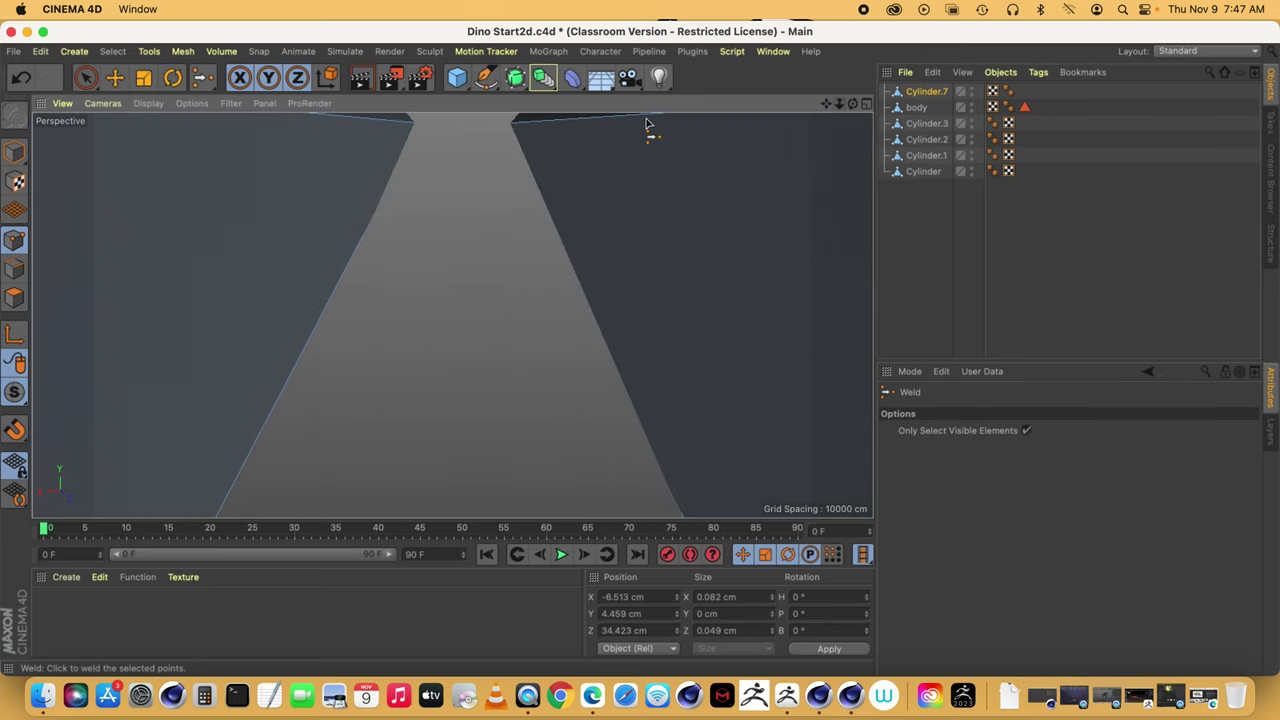
{"action": "left_click_drag", "start_coordinate": [827, 104], "coordinate": [815, 246]}
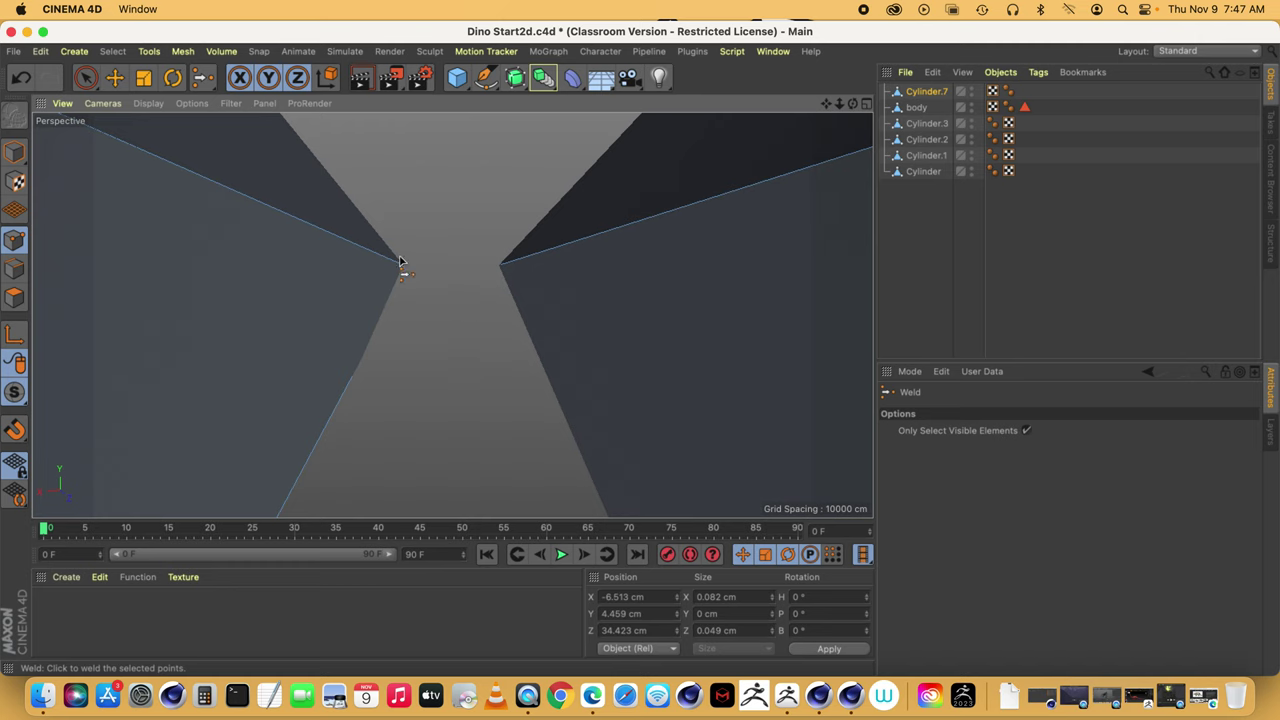
{"action": "left_click", "coordinate": [114, 77]}
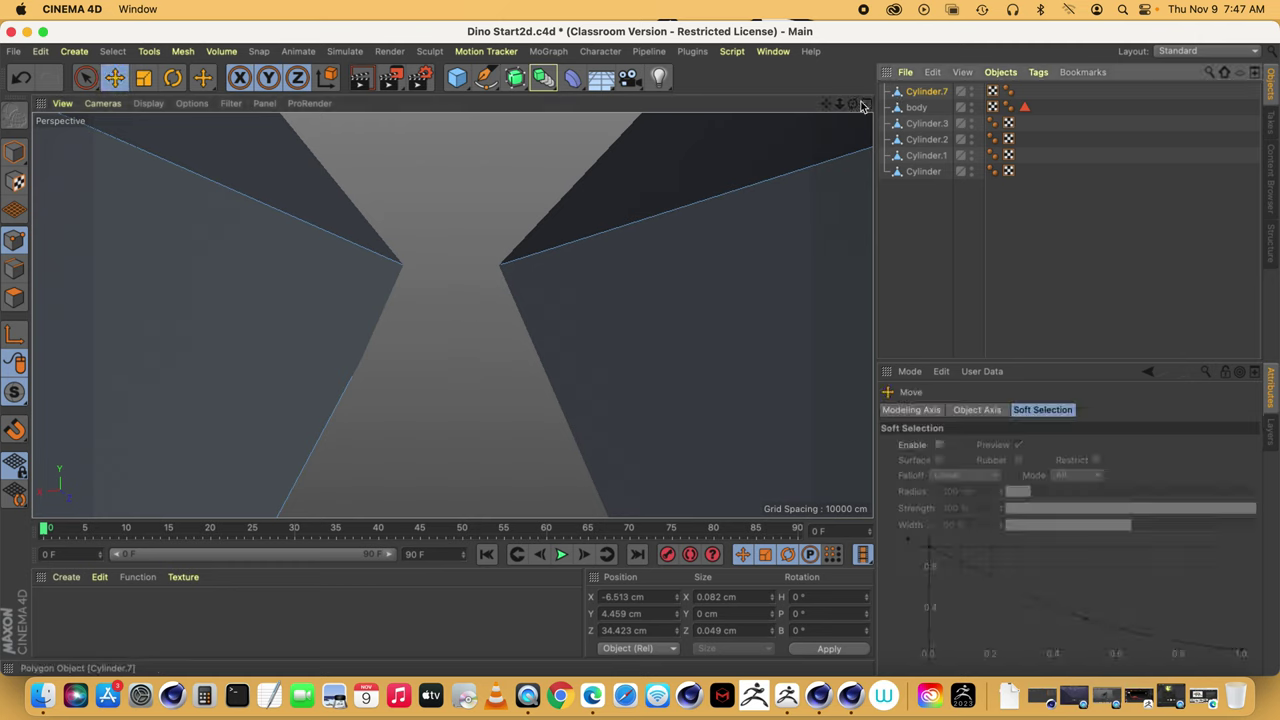
{"action": "left_click", "coordinate": [25, 265]}
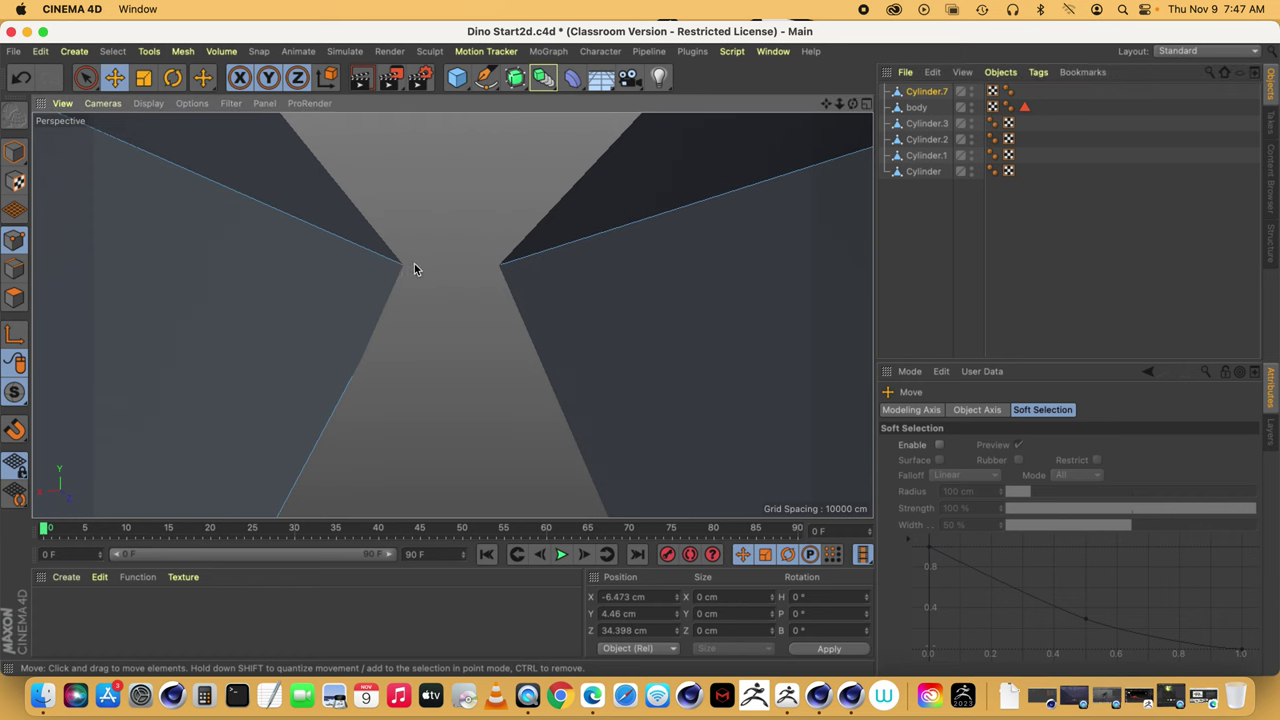
{"action": "left_click_drag", "start_coordinate": [840, 105], "coordinate": [510, 289]}
{"action": "left_click", "coordinate": [466, 294], "text": "shift"}
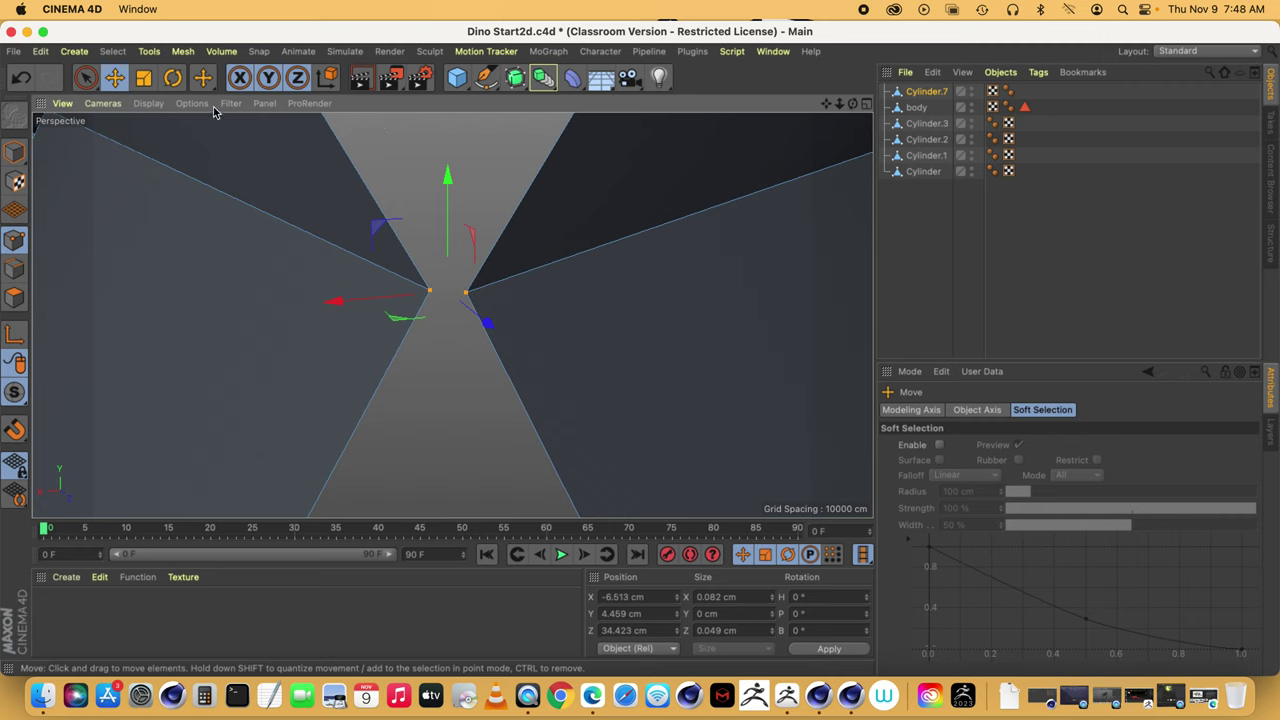
{"action": "left_click_drag", "start_coordinate": [202, 77], "coordinate": [280, 128]}
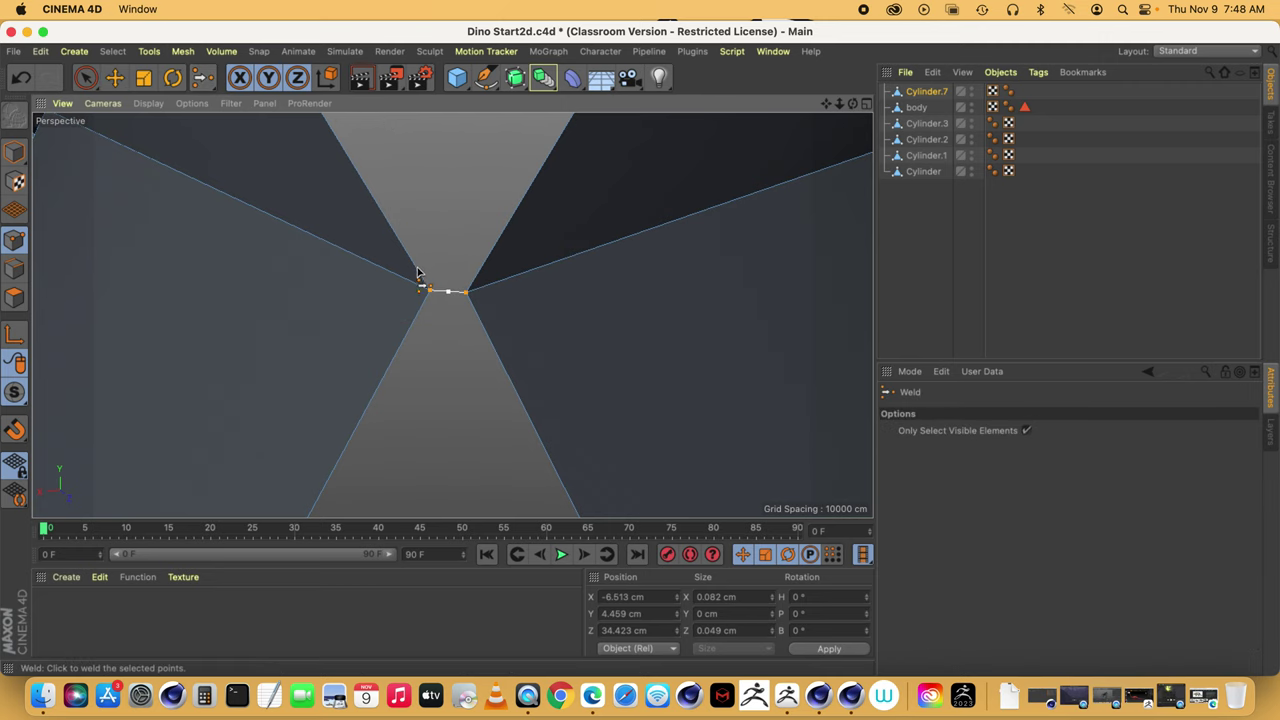
- Try welding the two selected corner points onto one end point and onto the other, undoing each weld
{"action": "left_click", "coordinate": [465, 294]}
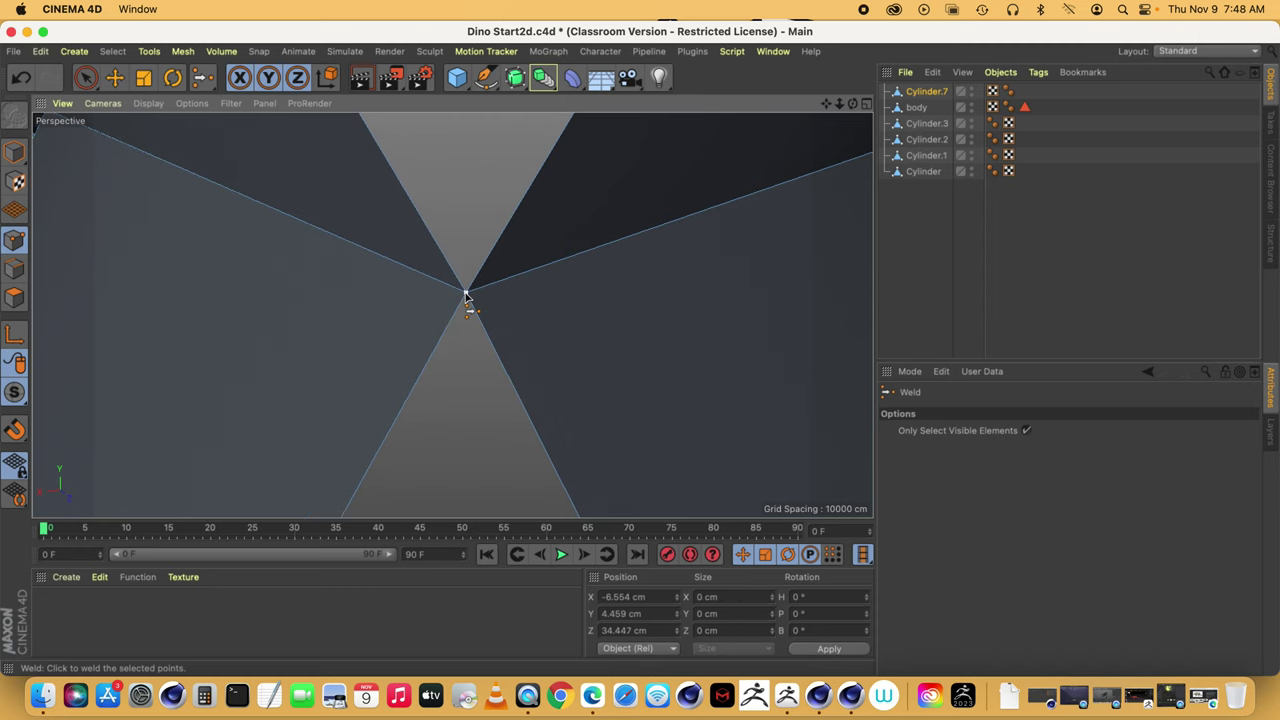
{"action": "key", "text": "super+z"}
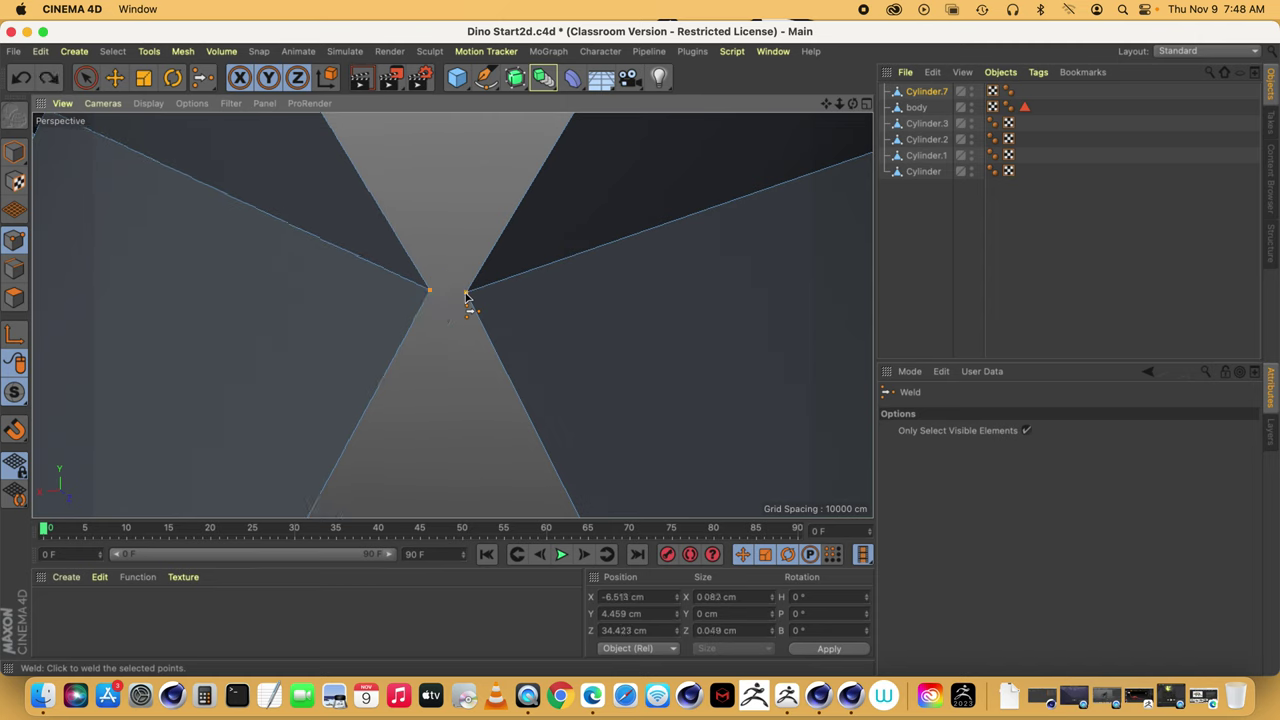
{"action": "left_click", "coordinate": [430, 294]}
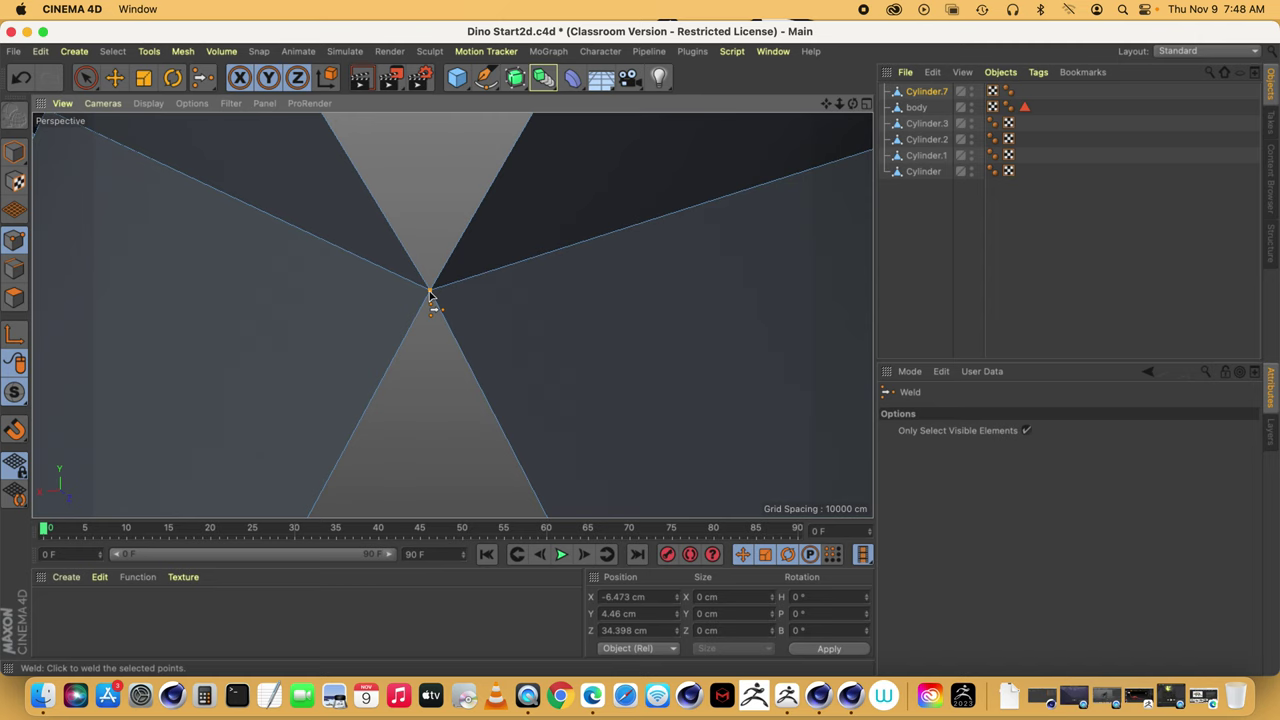
{"action": "key", "text": "super+z"}
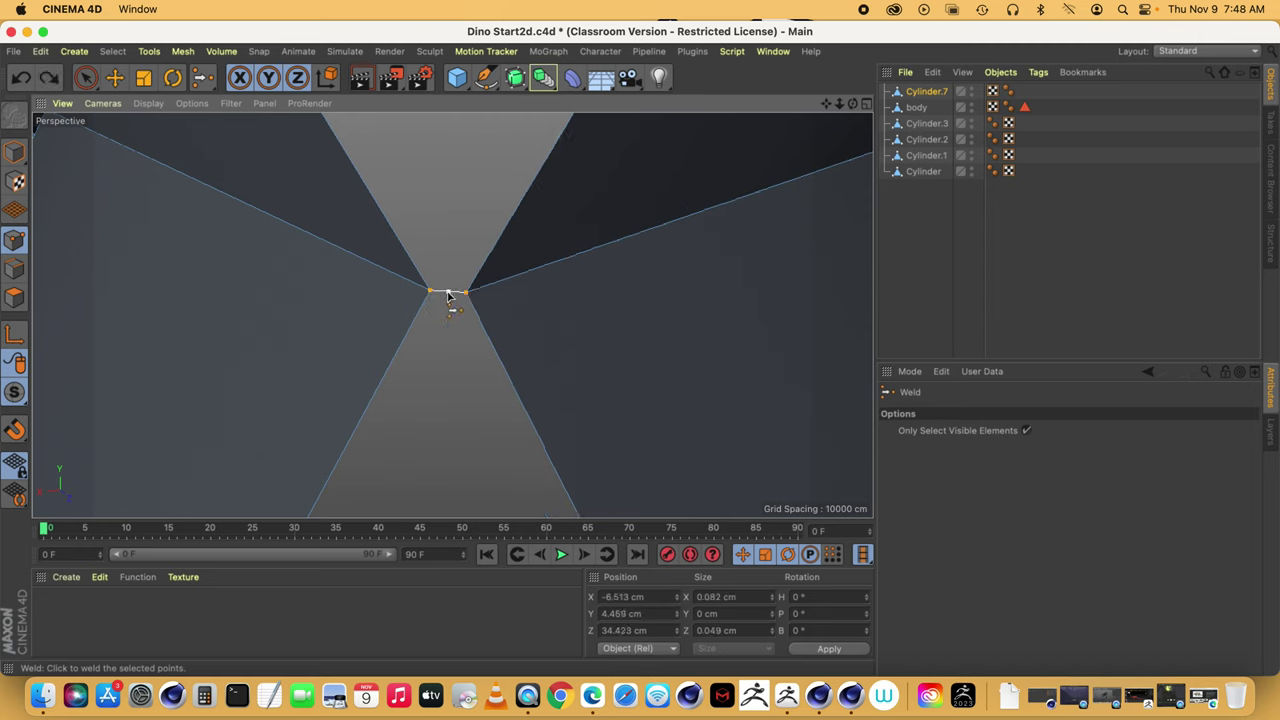
- Weld the two selected corner points between the second pair of finger bases at their midpoint
{"action": "left_click", "coordinate": [448, 294]}
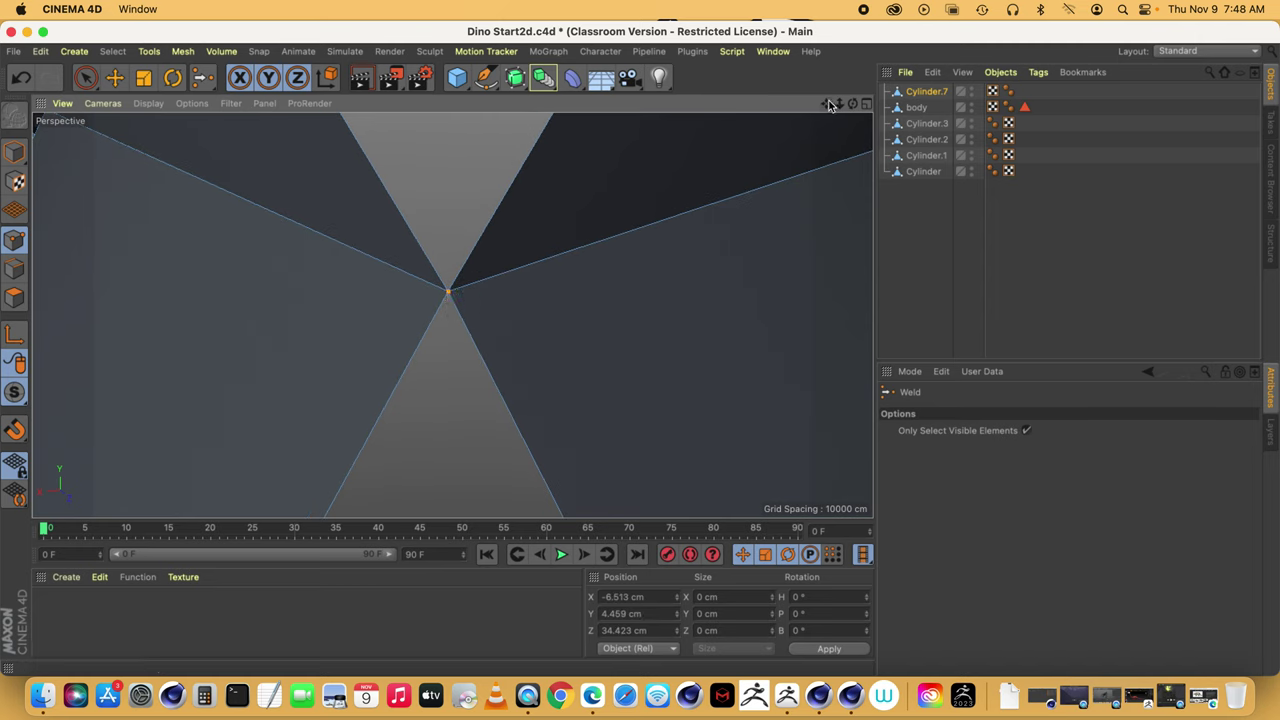
{"action": "left_click_drag", "start_coordinate": [827, 104], "coordinate": [837, 209]}
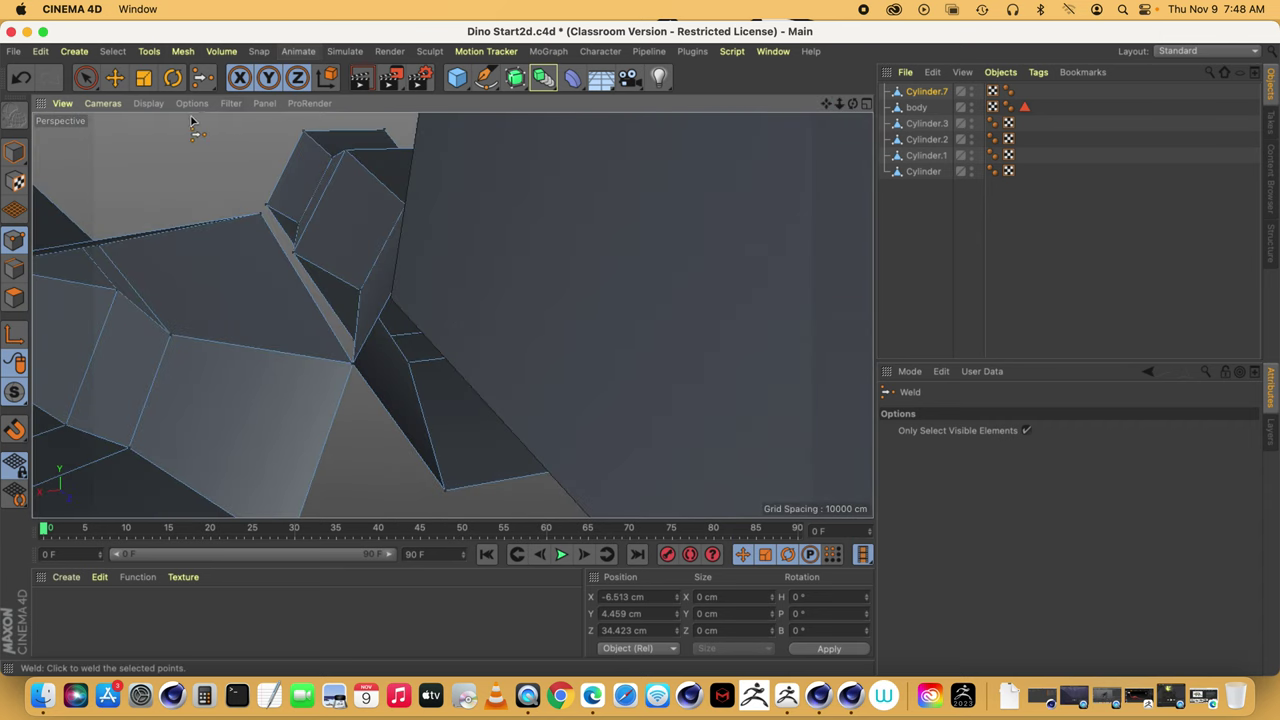
{"action": "left_click_drag", "start_coordinate": [838, 107], "coordinate": [352, 128]}
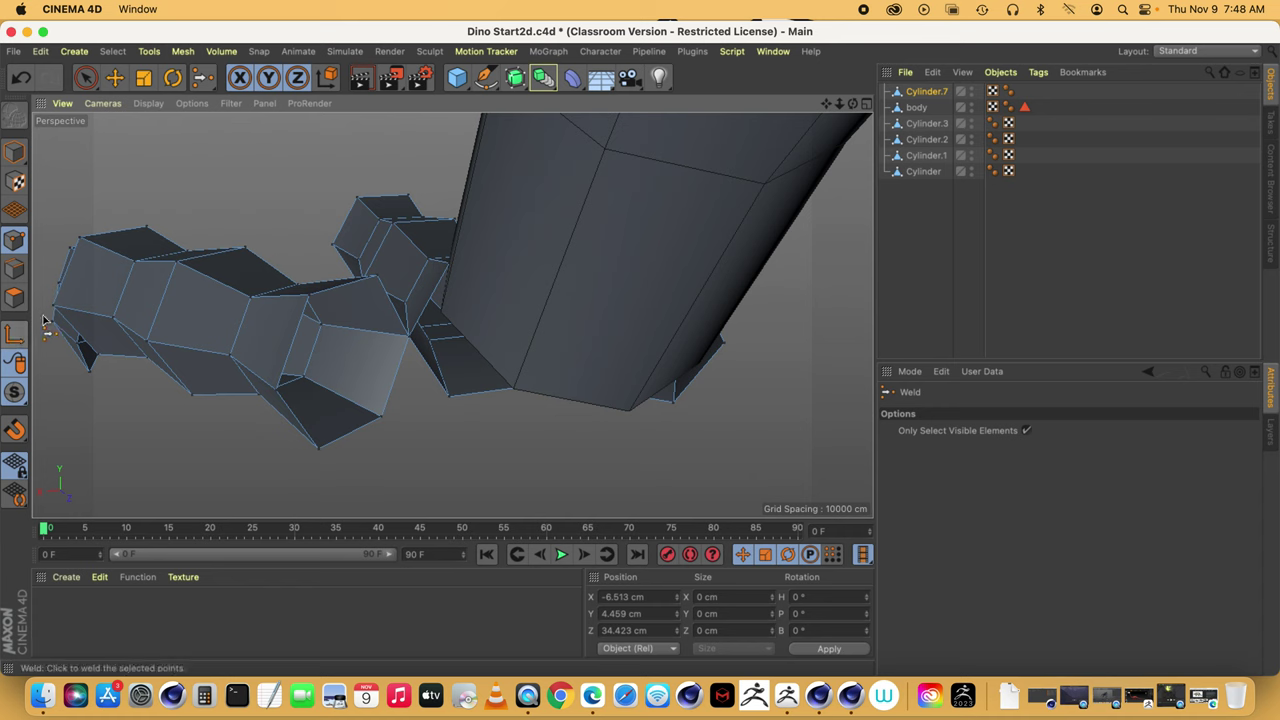
- In edge mode, use Bridge to connect the facing upper base edges of two neighbouring fingers with a new polygon
{"action": "left_click", "coordinate": [14, 300]}
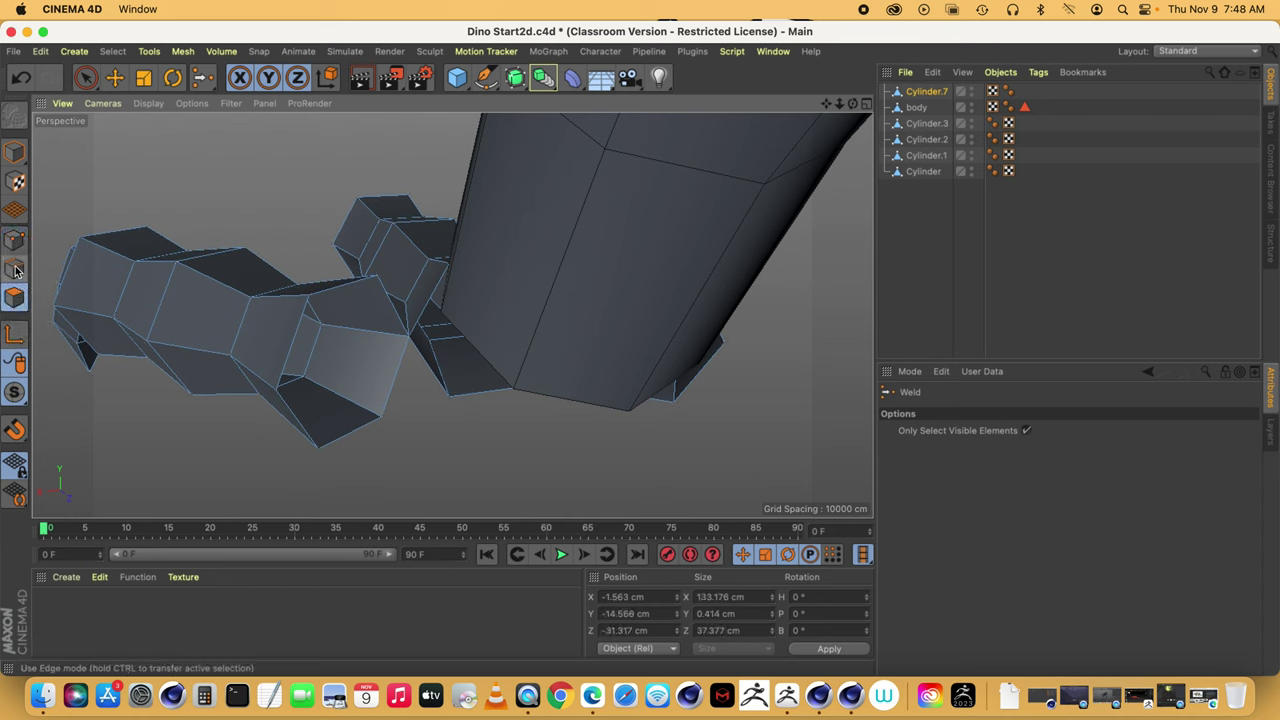
{"action": "left_click", "coordinate": [14, 268]}
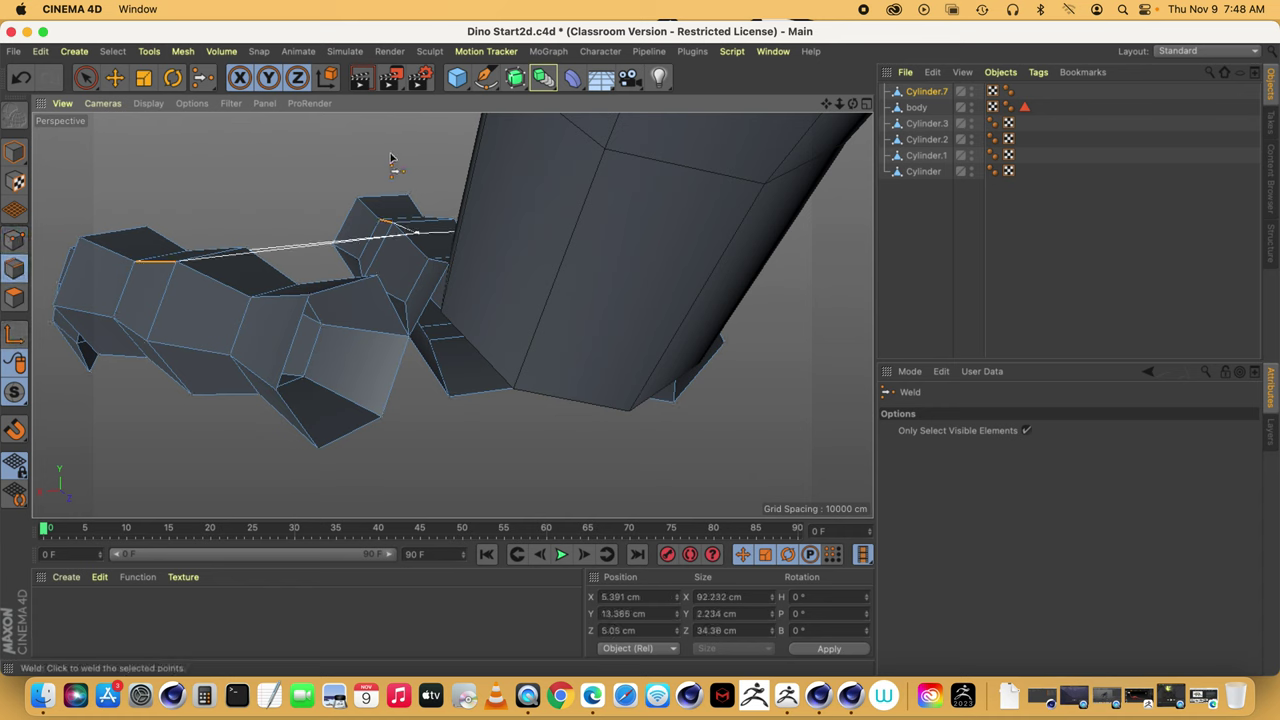
{"action": "left_click_drag", "start_coordinate": [853, 104], "coordinate": [848, 180]}
{"action": "left_click", "coordinate": [202, 77]}
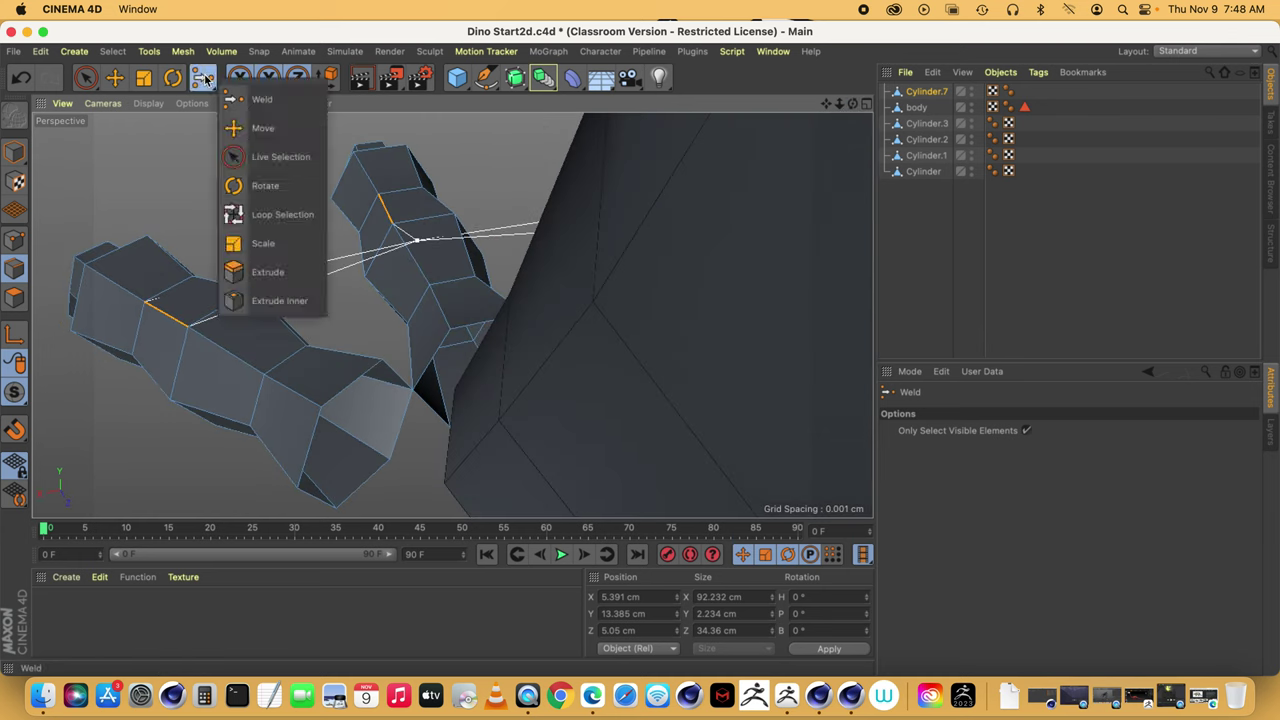
{"action": "left_click", "coordinate": [262, 128]}
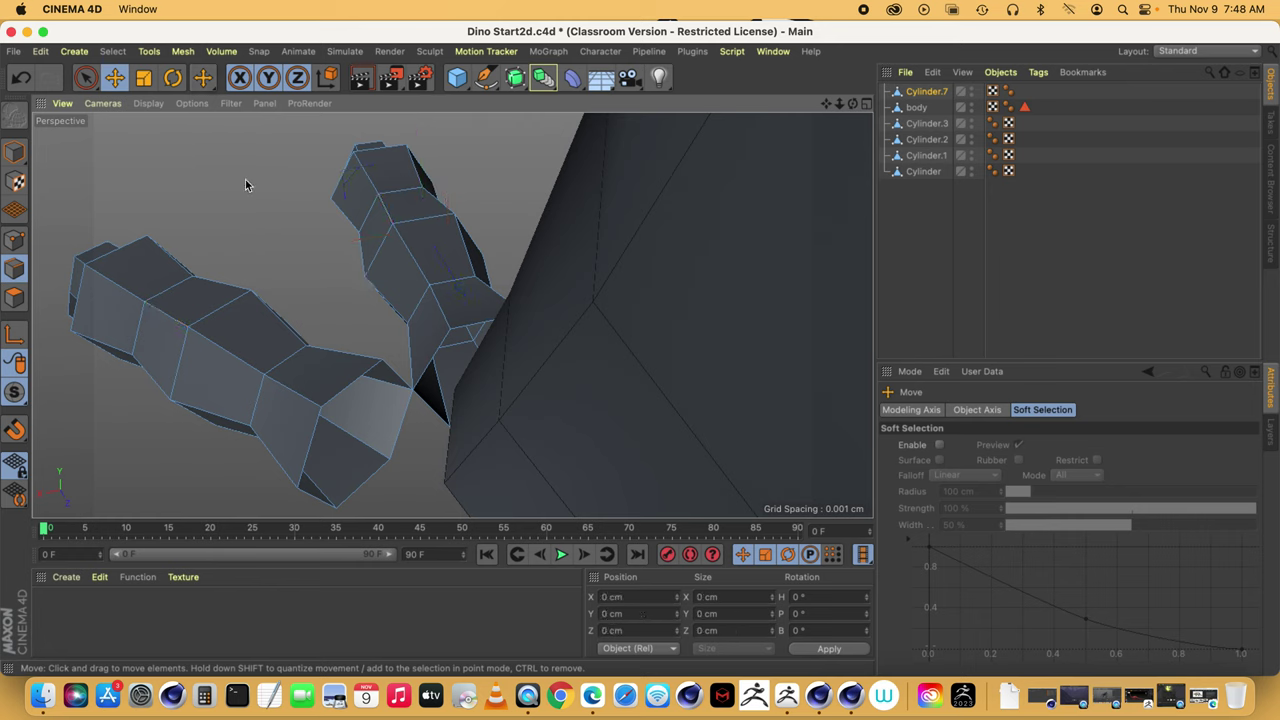
{"action": "left_click", "coordinate": [184, 53]}
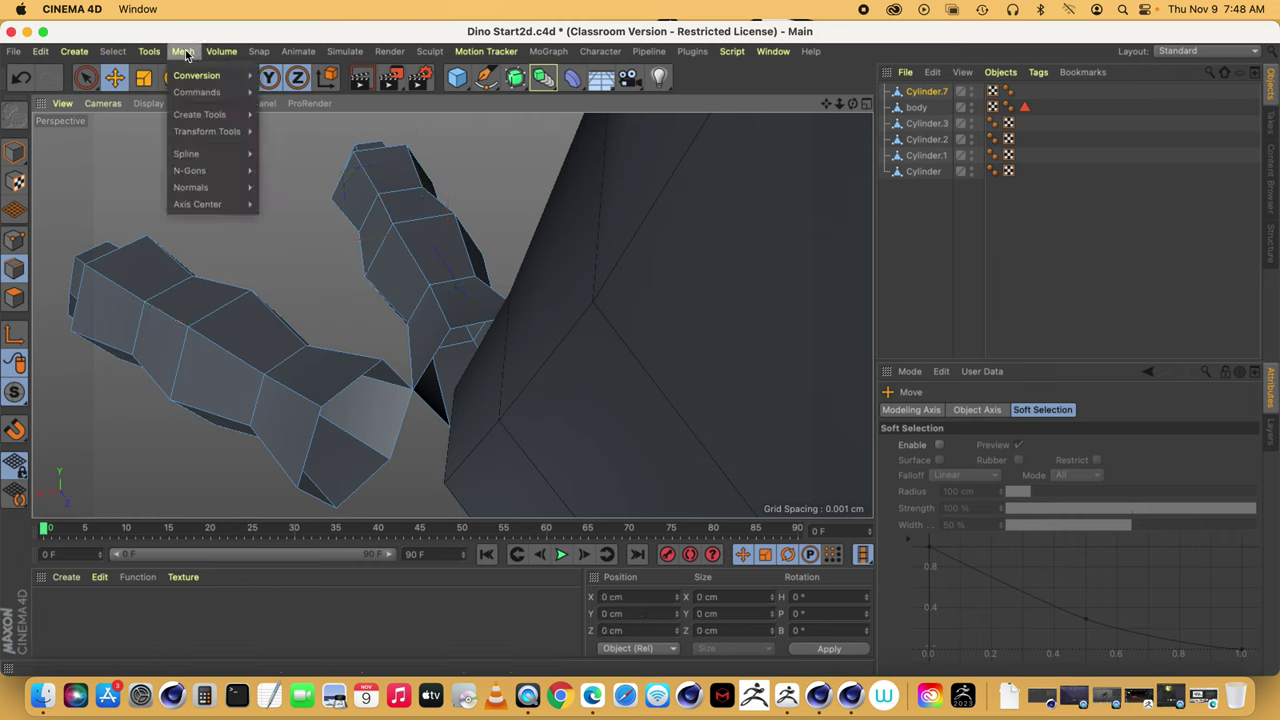
{"action": "mouse_move", "coordinate": [207, 121]}
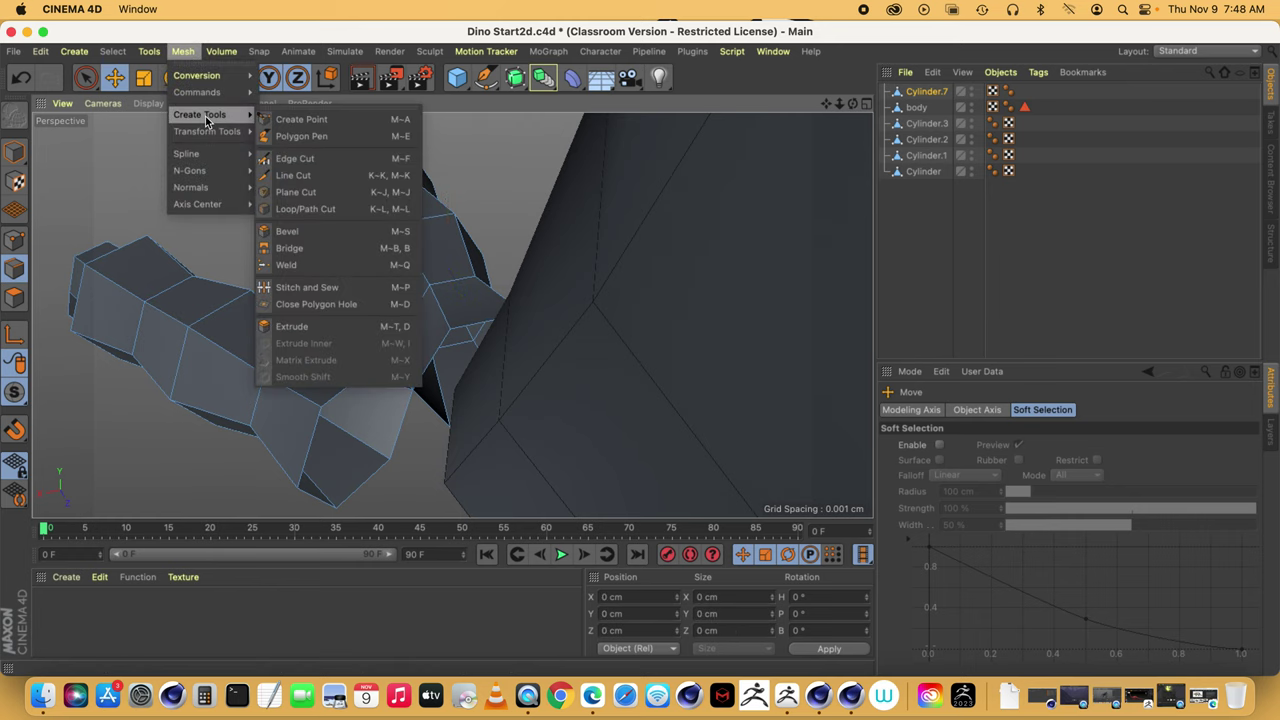
{"action": "left_click", "coordinate": [289, 248]}
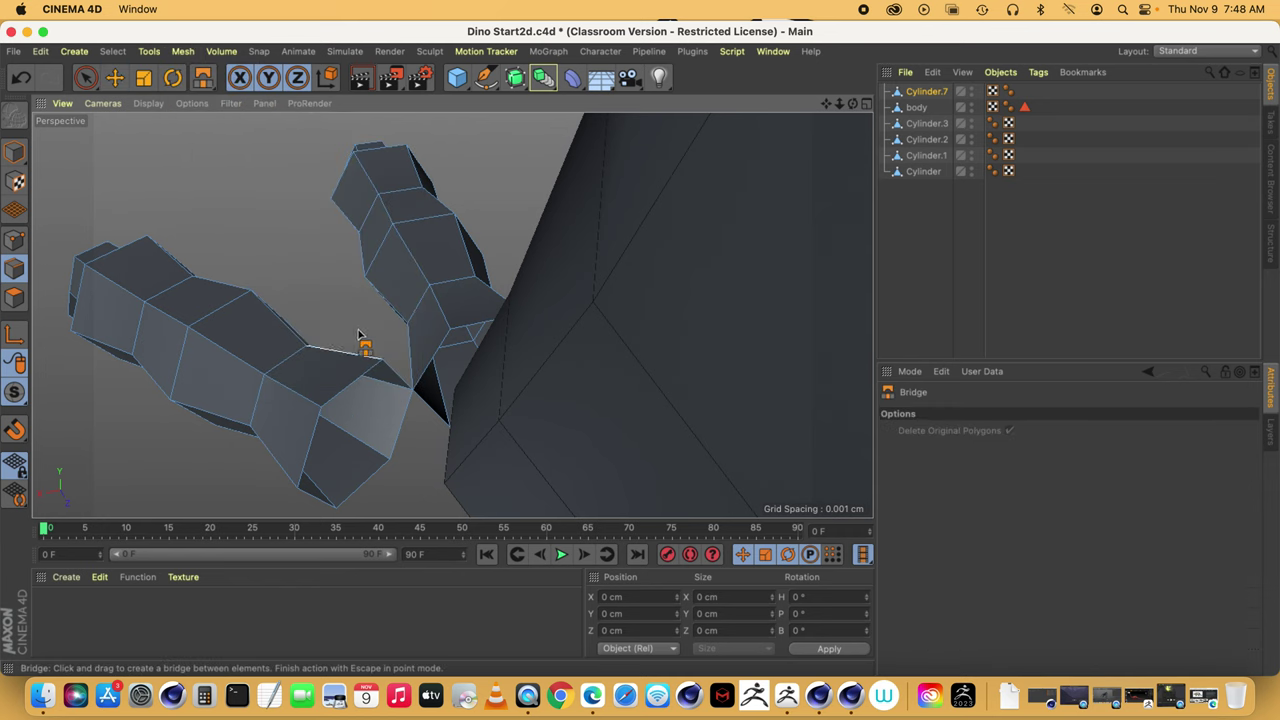
{"action": "left_click_drag", "start_coordinate": [837, 102], "coordinate": [900, 102]}
{"action": "left_click_drag", "start_coordinate": [365, 425], "coordinate": [425, 408]}
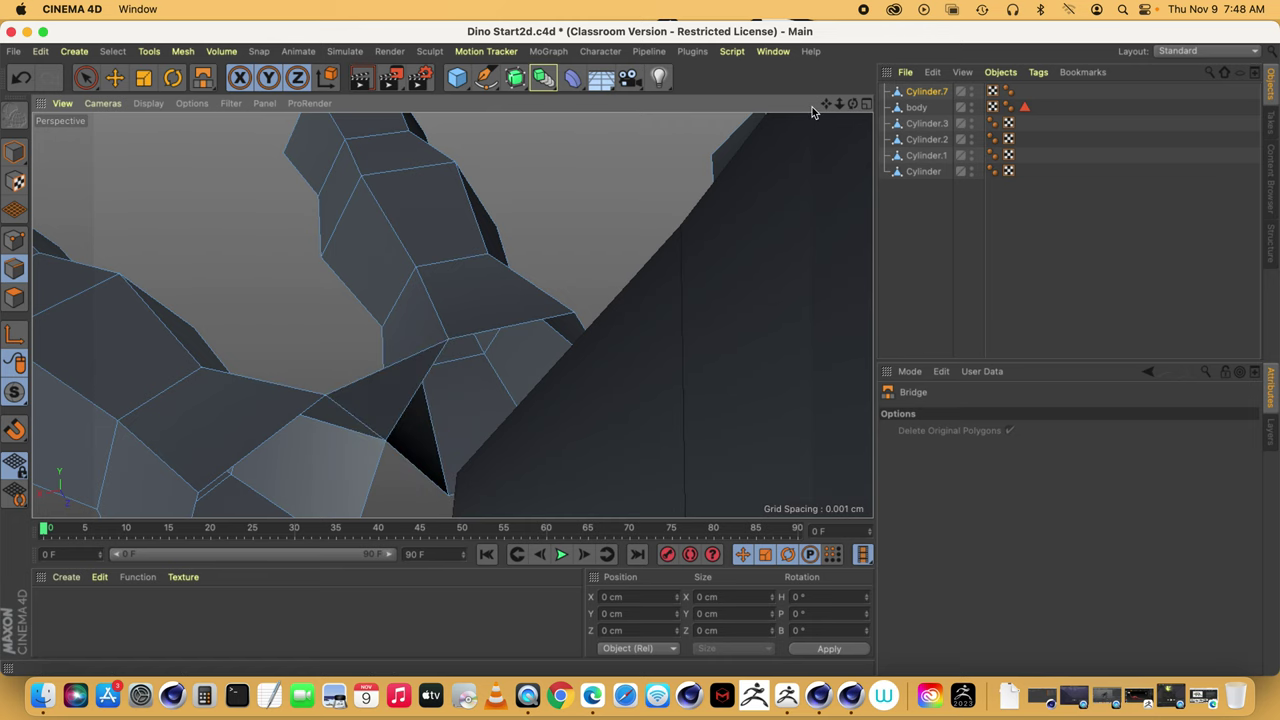
- Bridge the remaining facing base edges between the neighbouring fingers to close the gaps around the welded corners
{"action": "left_click_drag", "start_coordinate": [852, 104], "coordinate": [792, 71]}
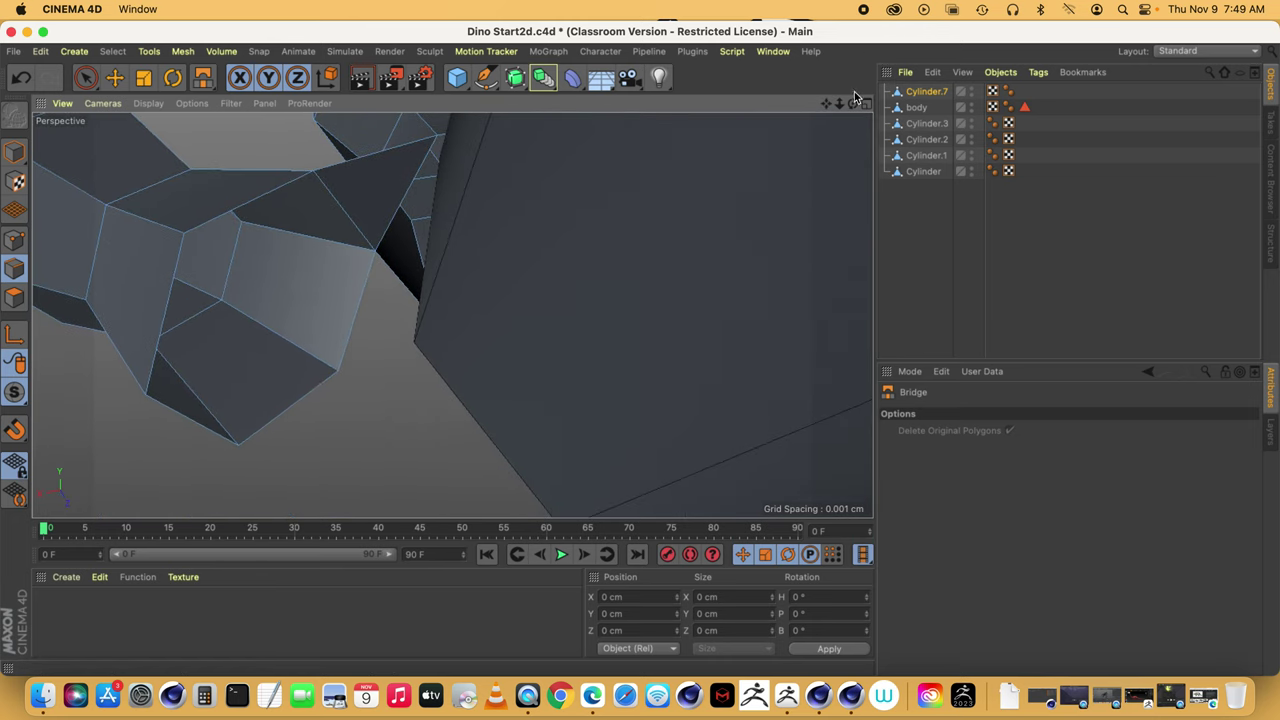
{"action": "left_click_drag", "start_coordinate": [855, 100], "coordinate": [814, 134]}
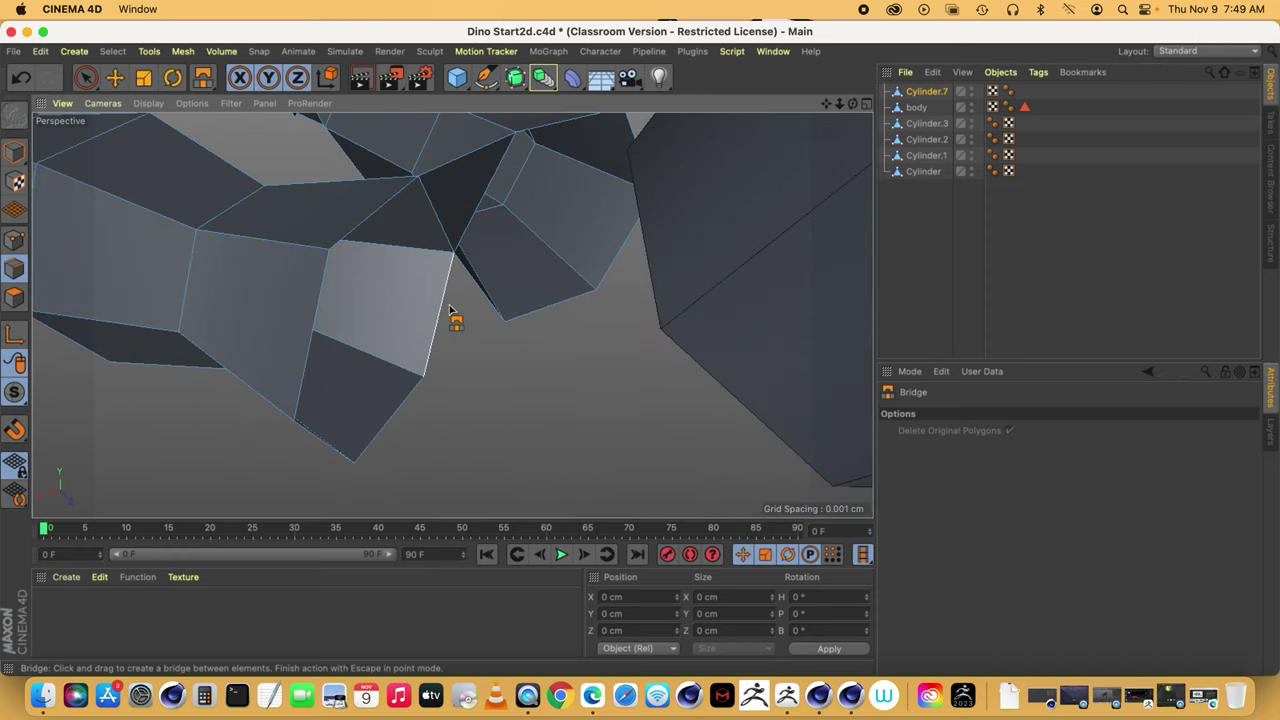
{"action": "left_click_drag", "start_coordinate": [449, 310], "coordinate": [503, 320]}
{"action": "left_click_drag", "start_coordinate": [853, 103], "coordinate": [800, 222]}
{"action": "left_click_drag", "start_coordinate": [507, 322], "coordinate": [555, 332]}
{"action": "left_click_drag", "start_coordinate": [502, 203], "coordinate": [557, 197]}
{"action": "left_click_drag", "start_coordinate": [839, 104], "coordinate": [885, 115]}
{"action": "left_click_drag", "start_coordinate": [417, 289], "coordinate": [417, 289], "text": "alt"}
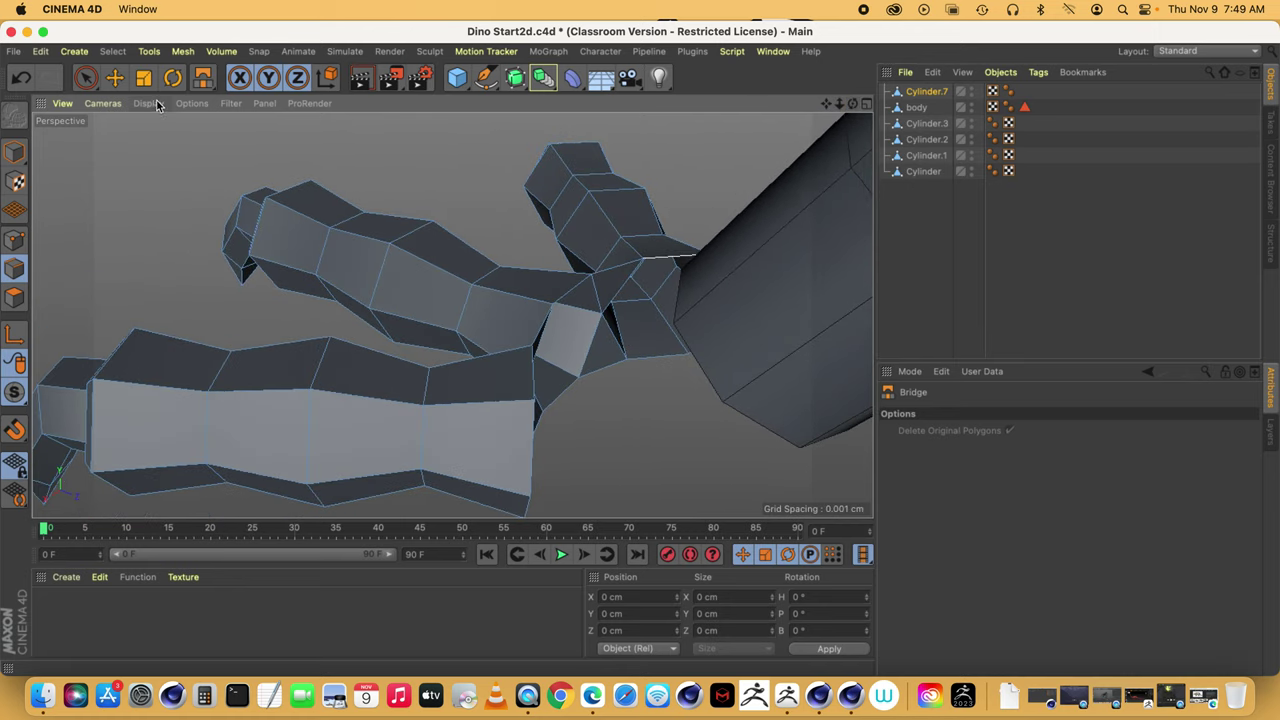
{"action": "left_click", "coordinate": [115, 78]}
{"action": "left_click", "coordinate": [186, 53]}
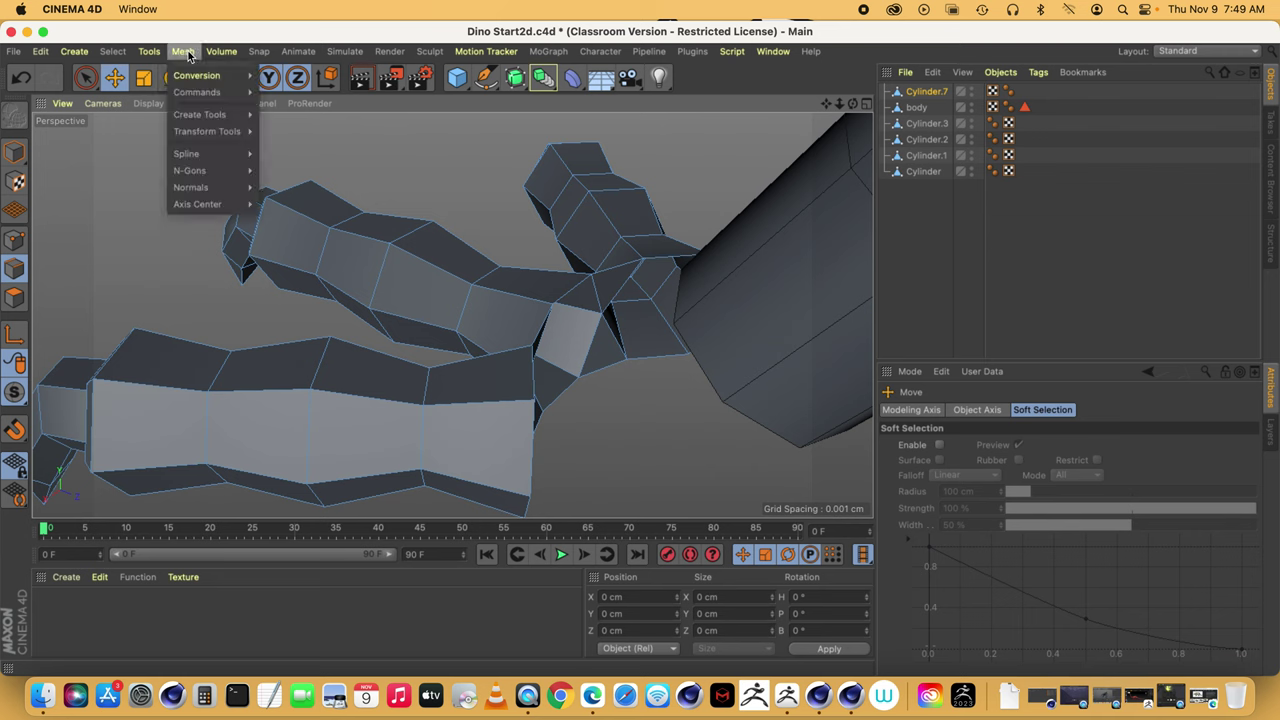
{"action": "mouse_move", "coordinate": [203, 153]}
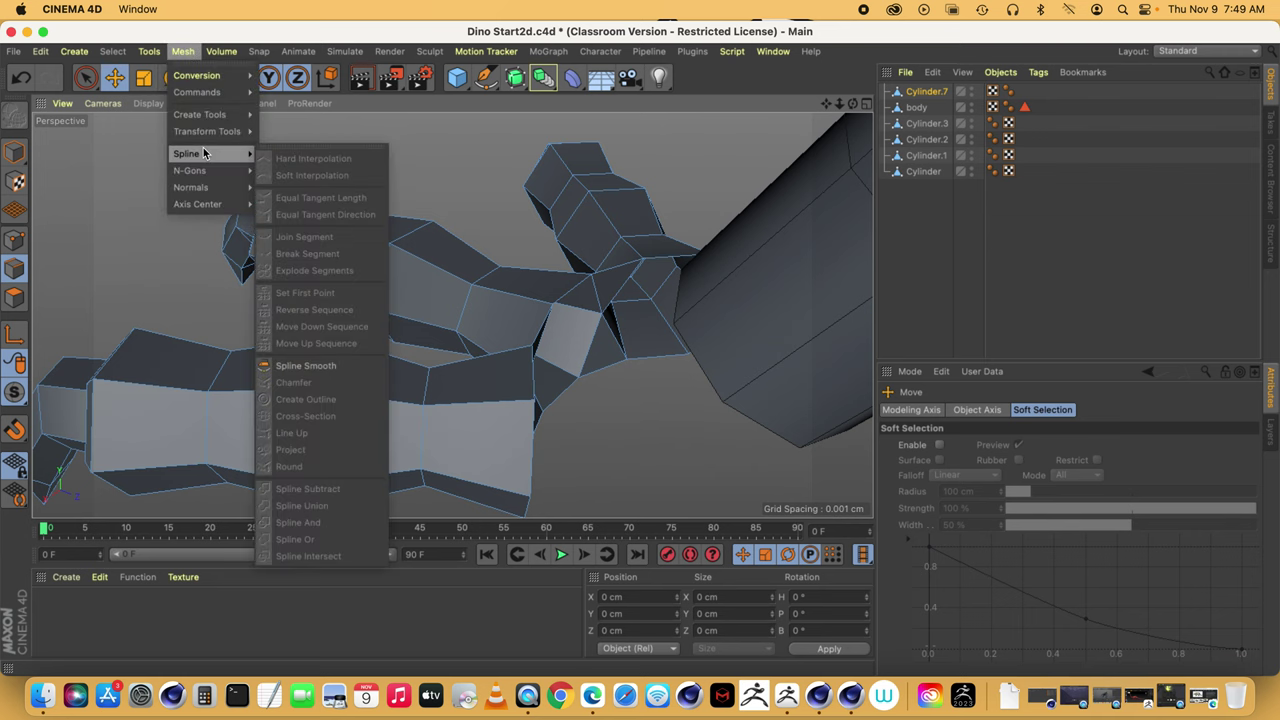
{"action": "mouse_move", "coordinate": [209, 100]}
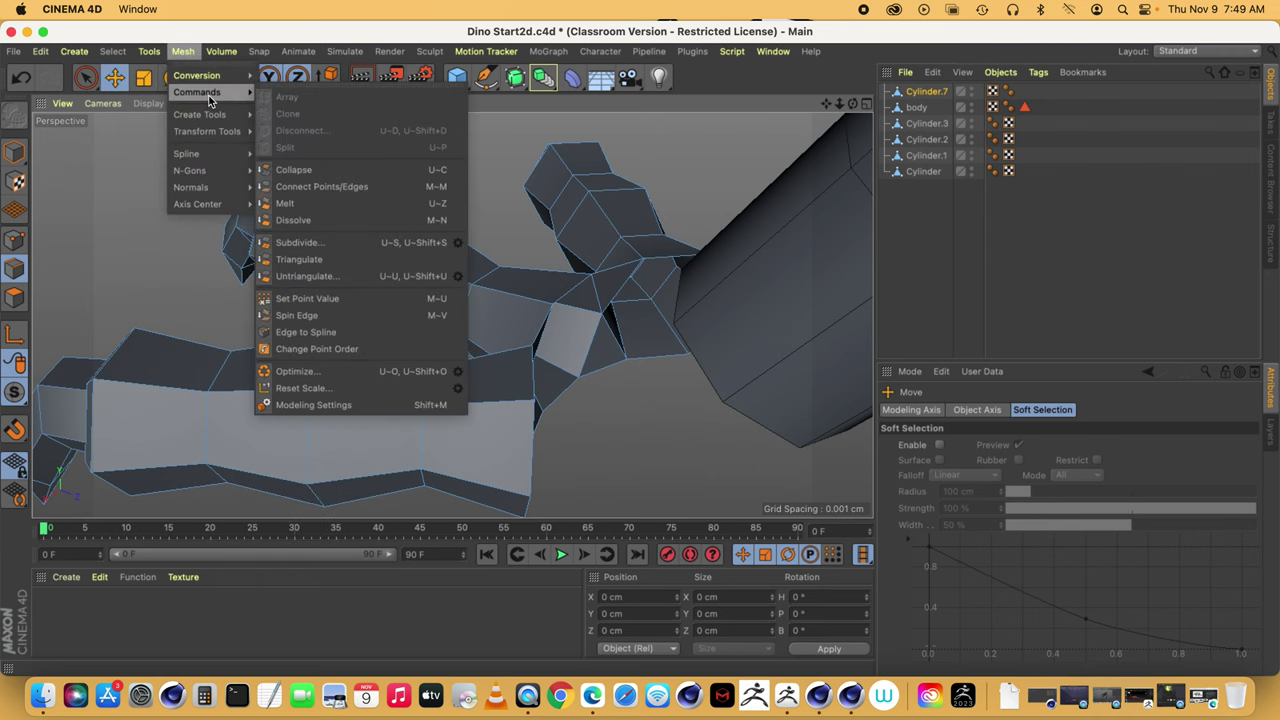
{"action": "left_click", "coordinate": [160, 38]}
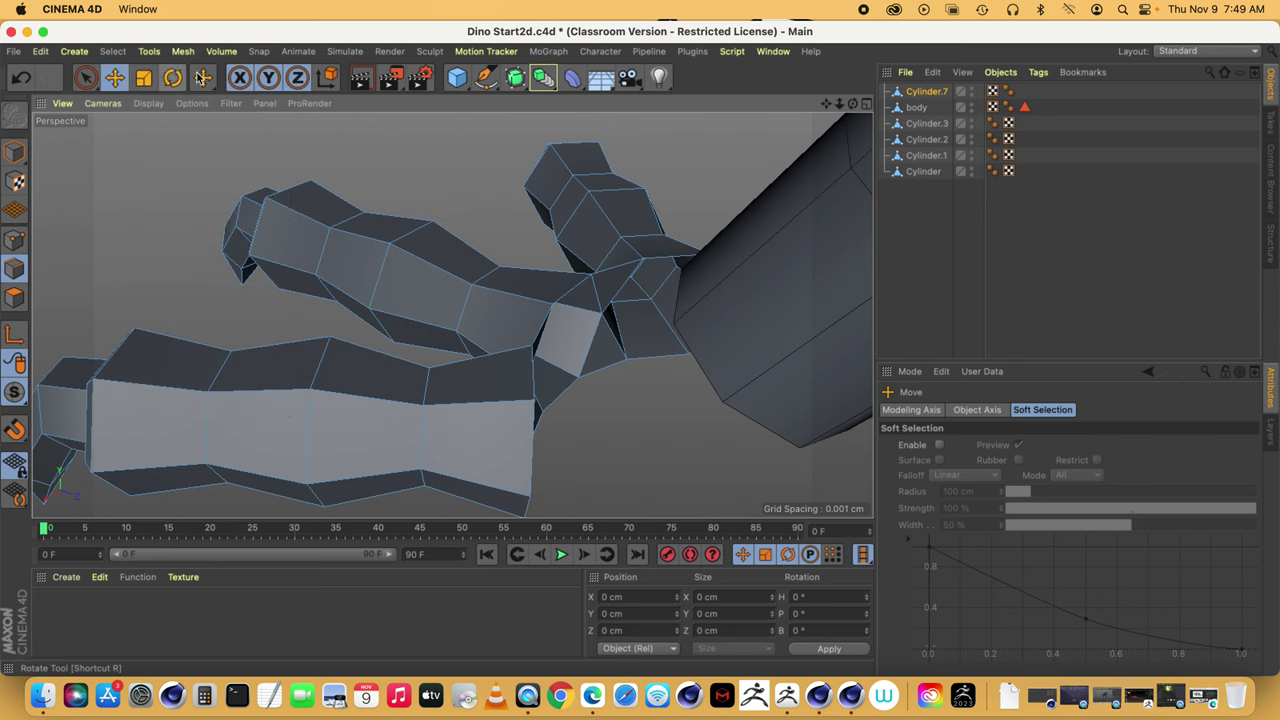
{"action": "left_click_drag", "start_coordinate": [203, 77], "coordinate": [272, 241]}
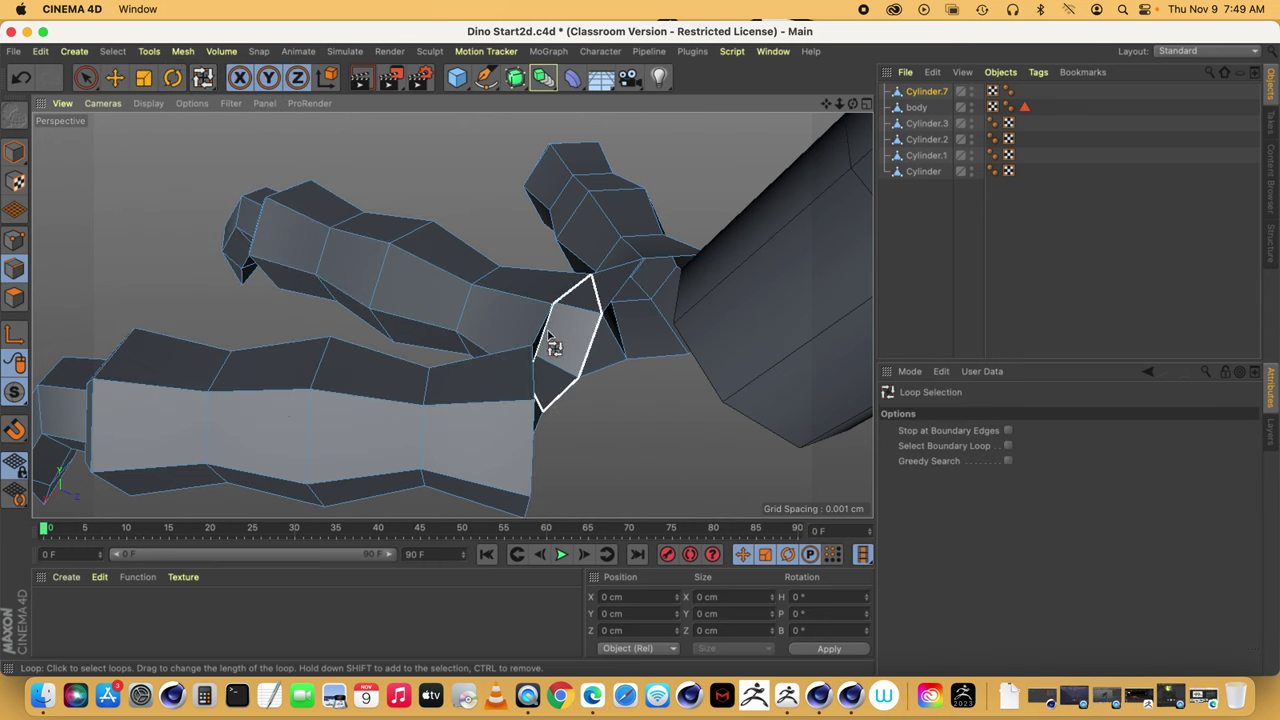
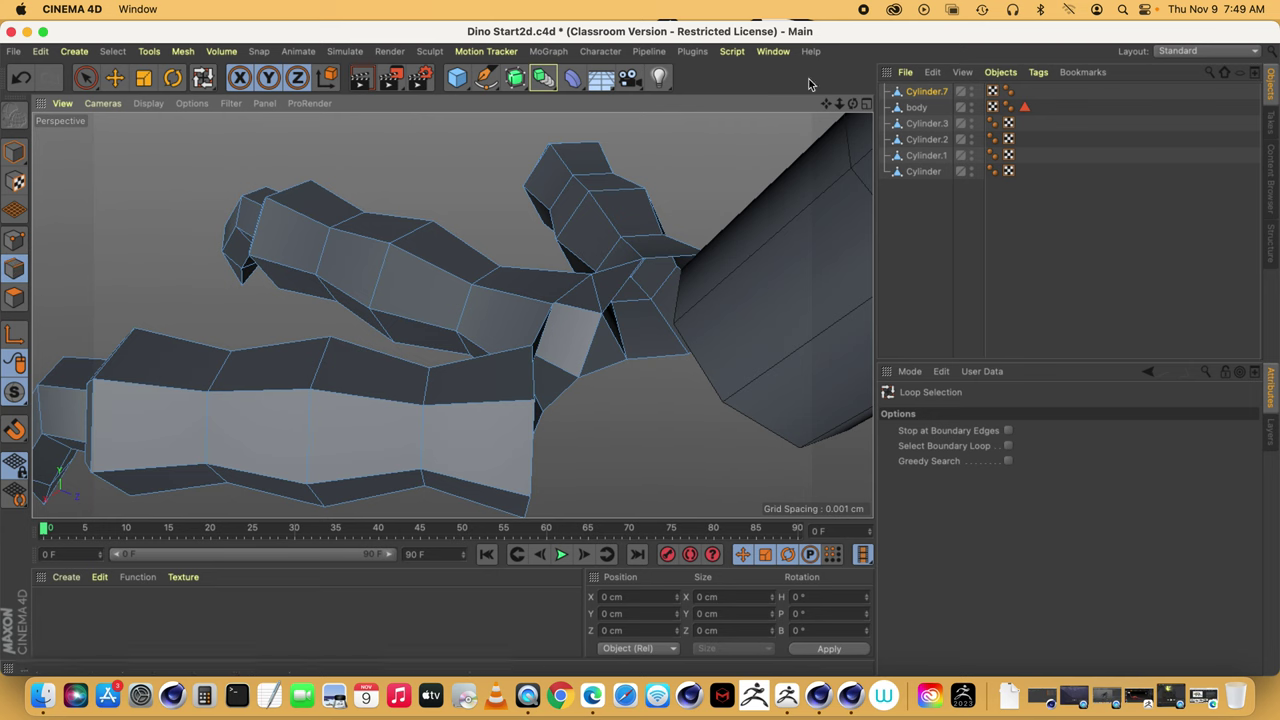
- Use Live Selection to select the open boundary edges along the hand's underside and around one outer finger's base
{"action": "left_click_drag", "start_coordinate": [850, 110], "coordinate": [414, 287]}
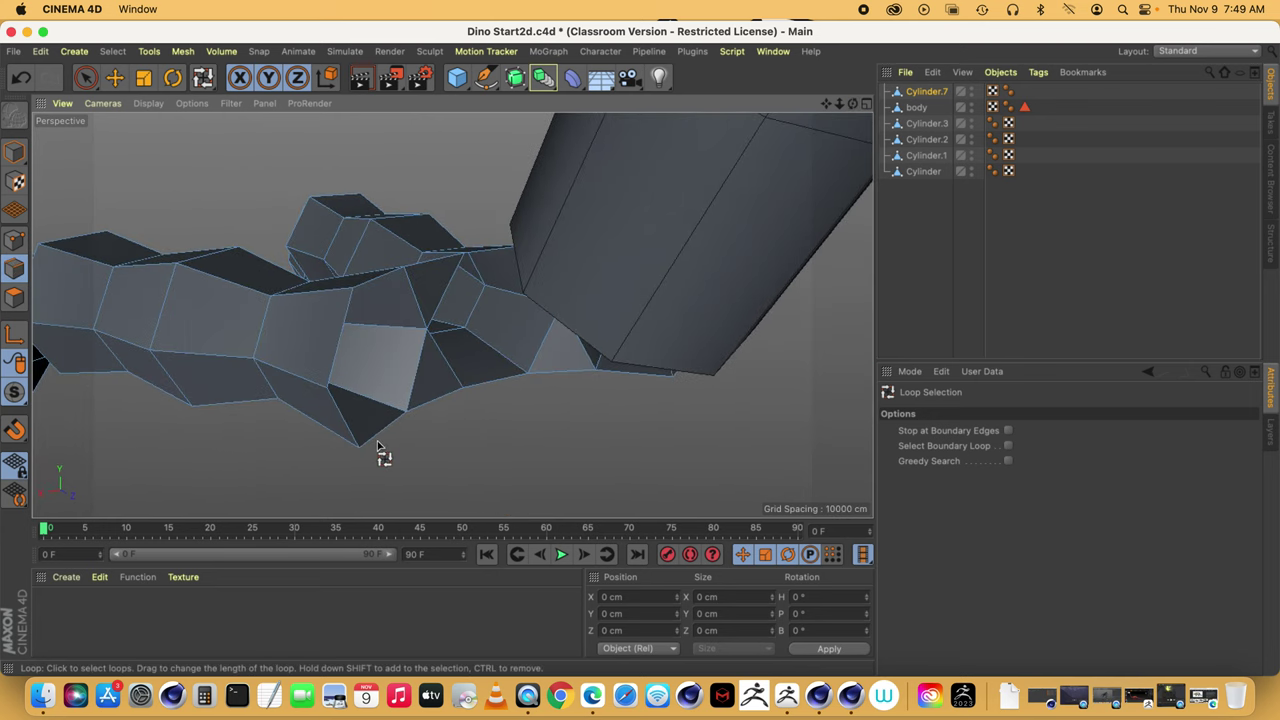
{"action": "key", "text": "9"}
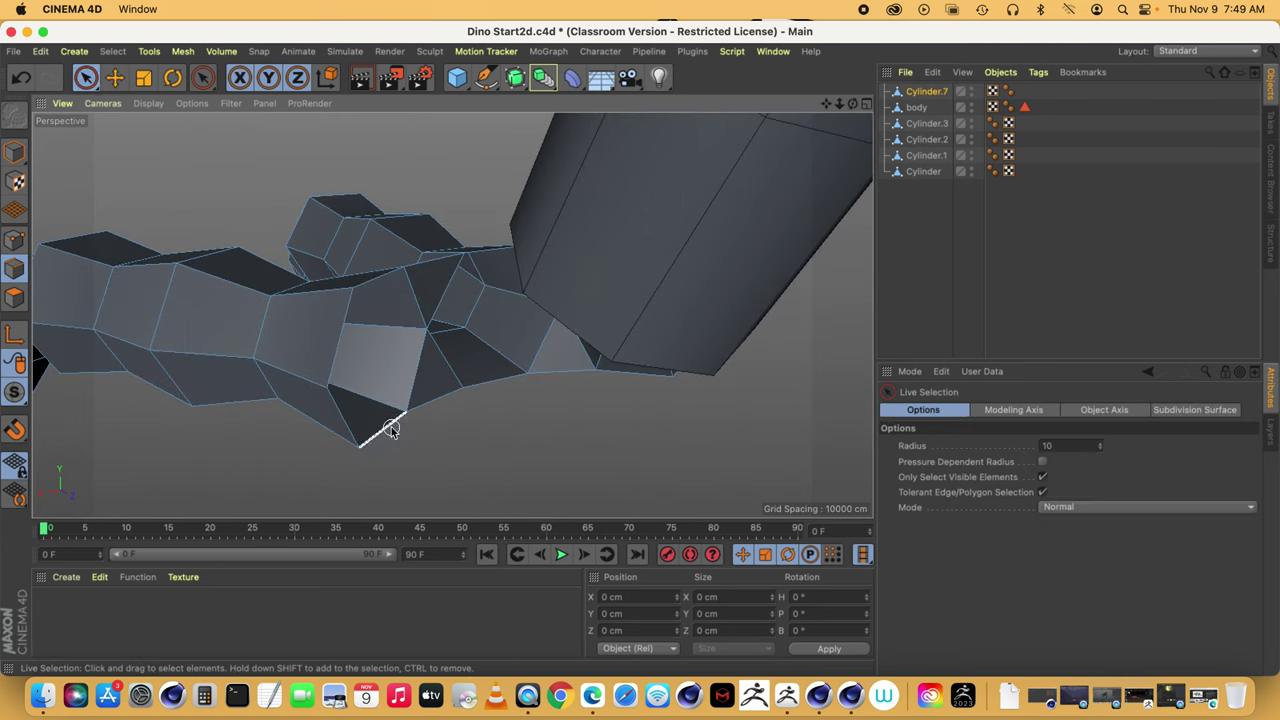
{"action": "left_click", "coordinate": [388, 431]}
{"action": "left_click", "coordinate": [431, 401], "text": "shift"}
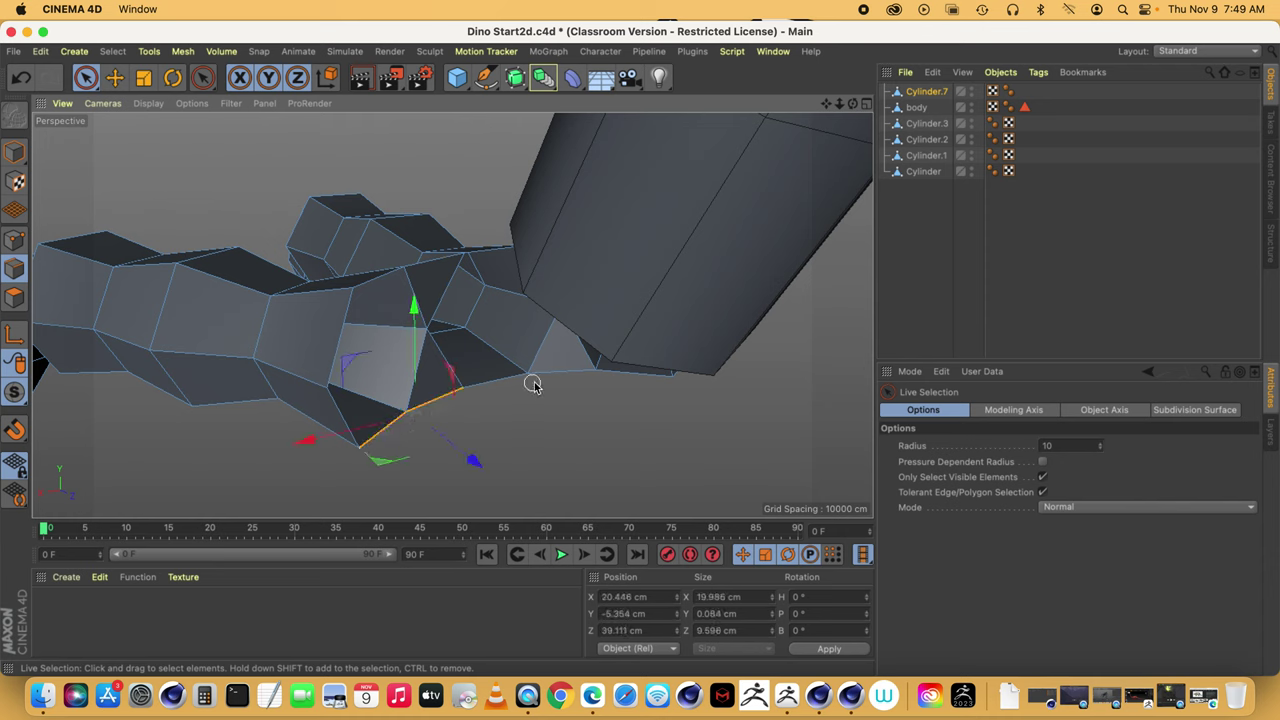
{"action": "left_click", "coordinate": [540, 381], "text": "shift"}
{"action": "left_click", "coordinate": [501, 386], "text": "shift"}
{"action": "left_click", "coordinate": [350, 422], "text": "shift"}
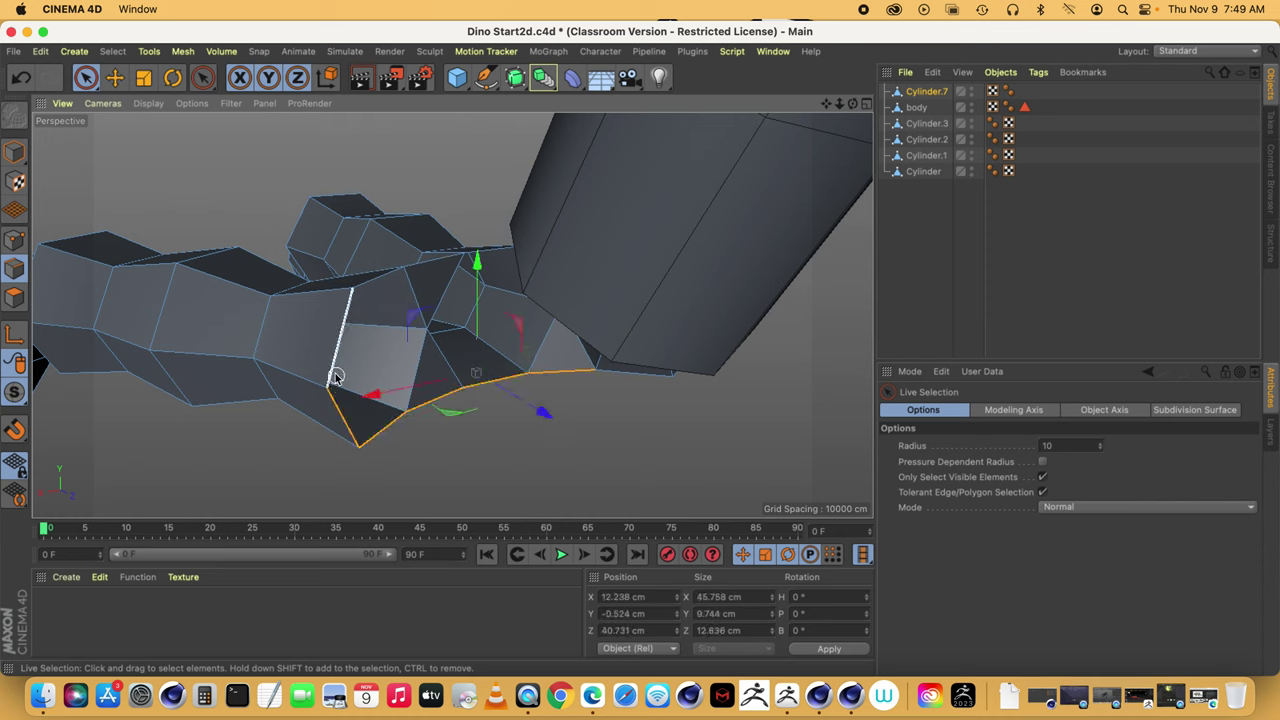
{"action": "left_click", "coordinate": [333, 355], "text": "shift"}
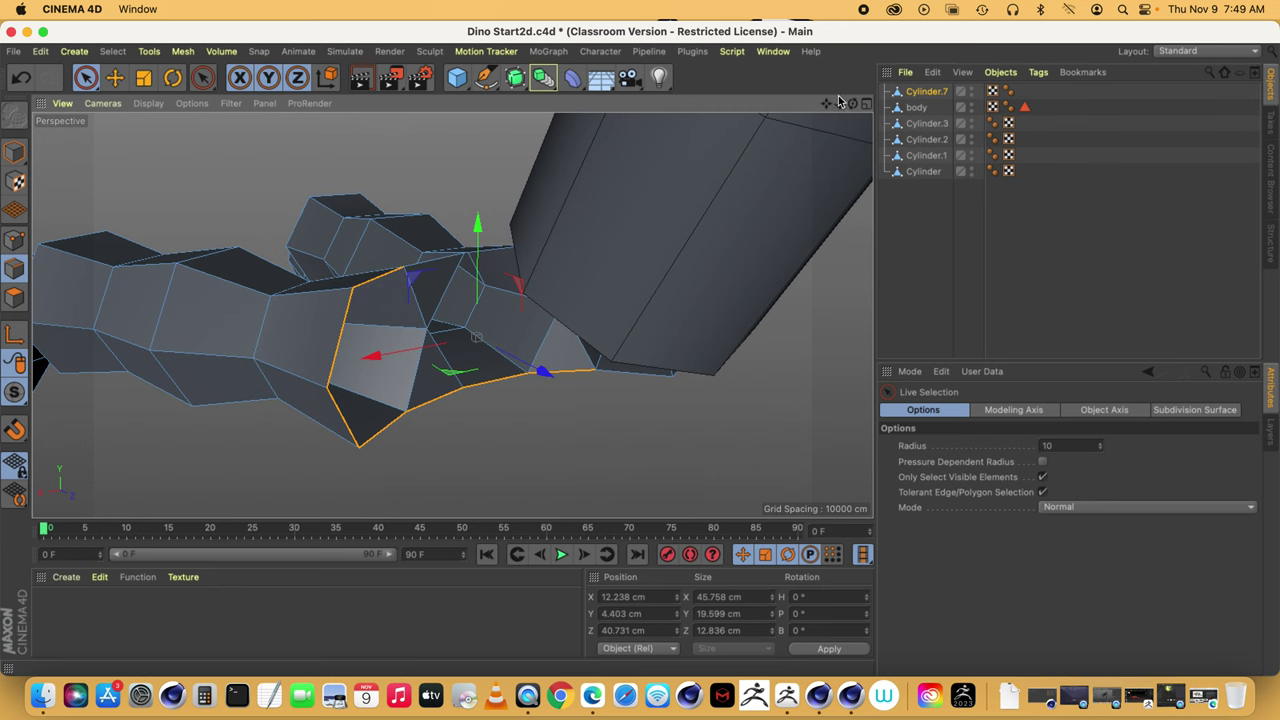
- Add the upper boundary edges and the opposite finger's base edges to the selection, completing the outline of the hand's open end
{"action": "left_click_drag", "start_coordinate": [852, 104], "coordinate": [478, 327]}
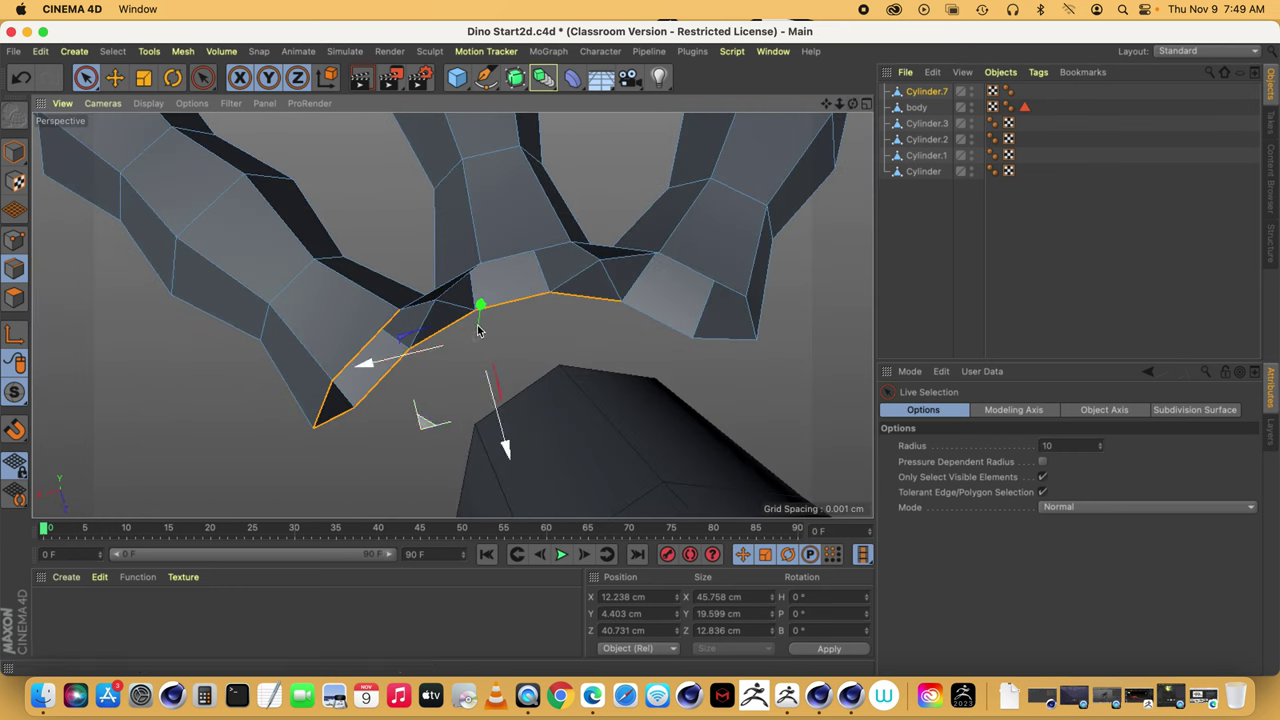
{"action": "left_click", "coordinate": [432, 290], "text": "shift"}
{"action": "left_click", "coordinate": [440, 238], "text": "ctrl"}
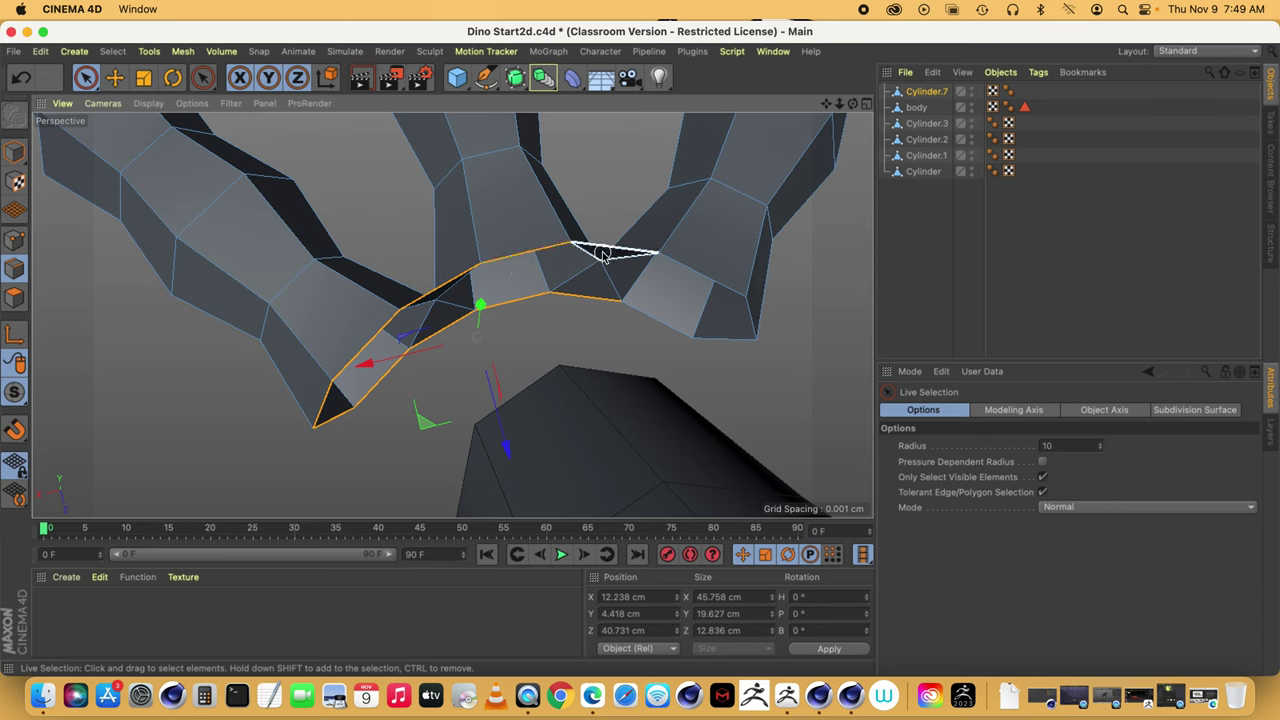
{"action": "left_click", "coordinate": [699, 272], "text": "shift"}
{"action": "left_click", "coordinate": [756, 320], "text": "shift"}
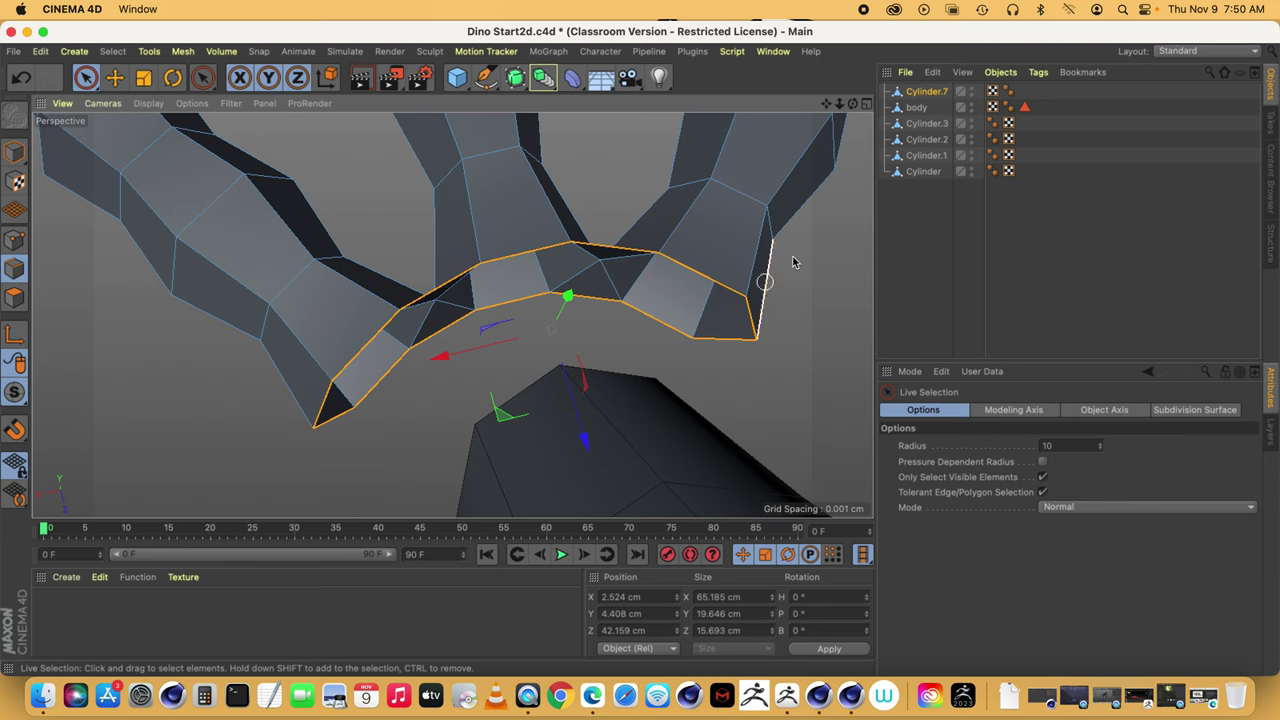
{"action": "left_click_drag", "start_coordinate": [853, 104], "coordinate": [660, 60]}
{"action": "left_click", "coordinate": [663, 458], "text": "ctrl"}
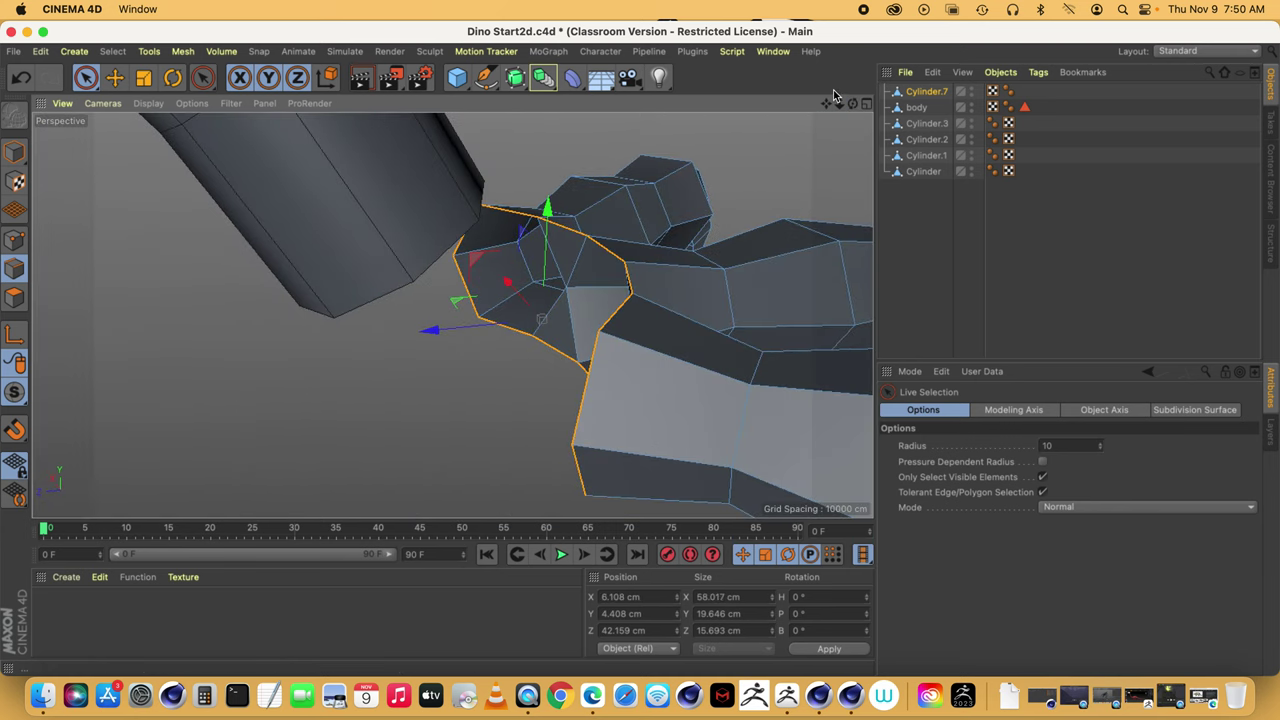
- Extrude the selected open-end edges toward the arm, undo that extrusion, and extrude them again by about 12.24 cm
{"action": "left_click_drag", "start_coordinate": [848, 104], "coordinate": [660, 300]}
{"action": "mouse_move", "coordinate": [542, 319]}
{"action": "left_mouse_down"}
{"action": "mouse_move", "coordinate": [630, 335]}
{"action": "mouse_move", "coordinate": [560, 300]}
{"action": "mouse_move", "coordinate": [541, 318]}
{"action": "left_mouse_up"}
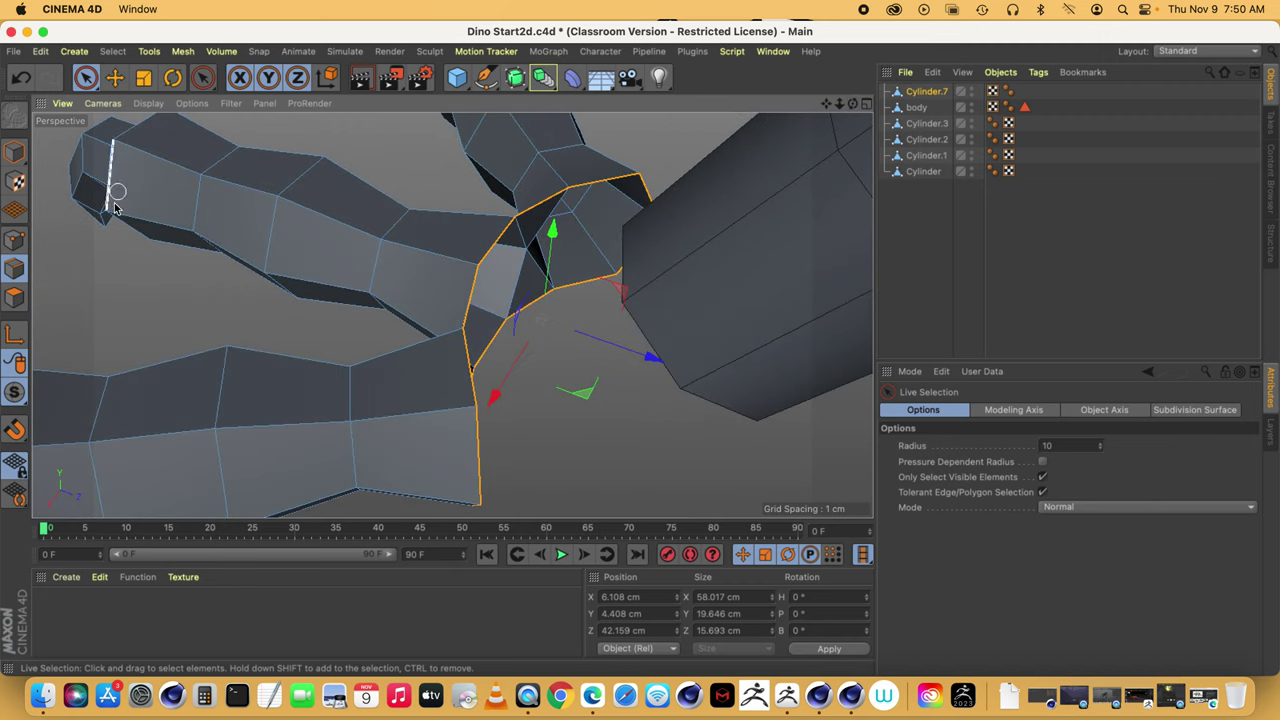
{"action": "left_click", "coordinate": [183, 51]}
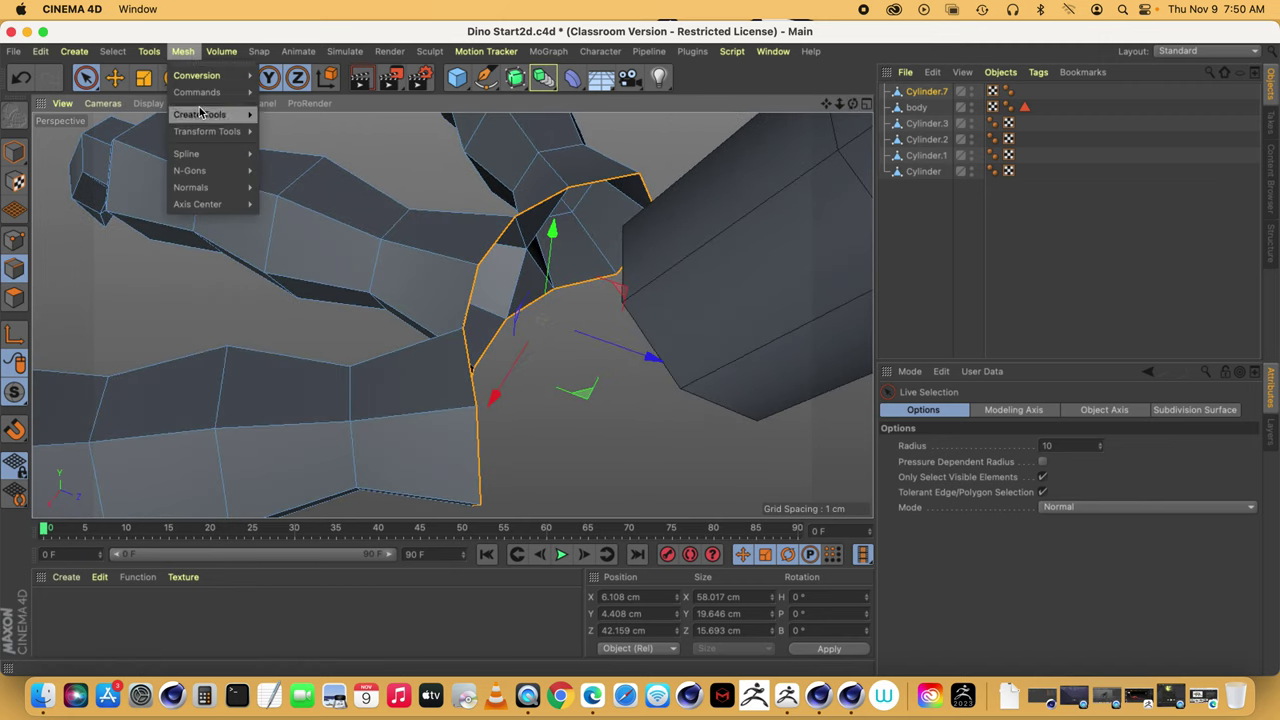
{"action": "mouse_move", "coordinate": [205, 174]}
{"action": "mouse_move", "coordinate": [205, 114]}
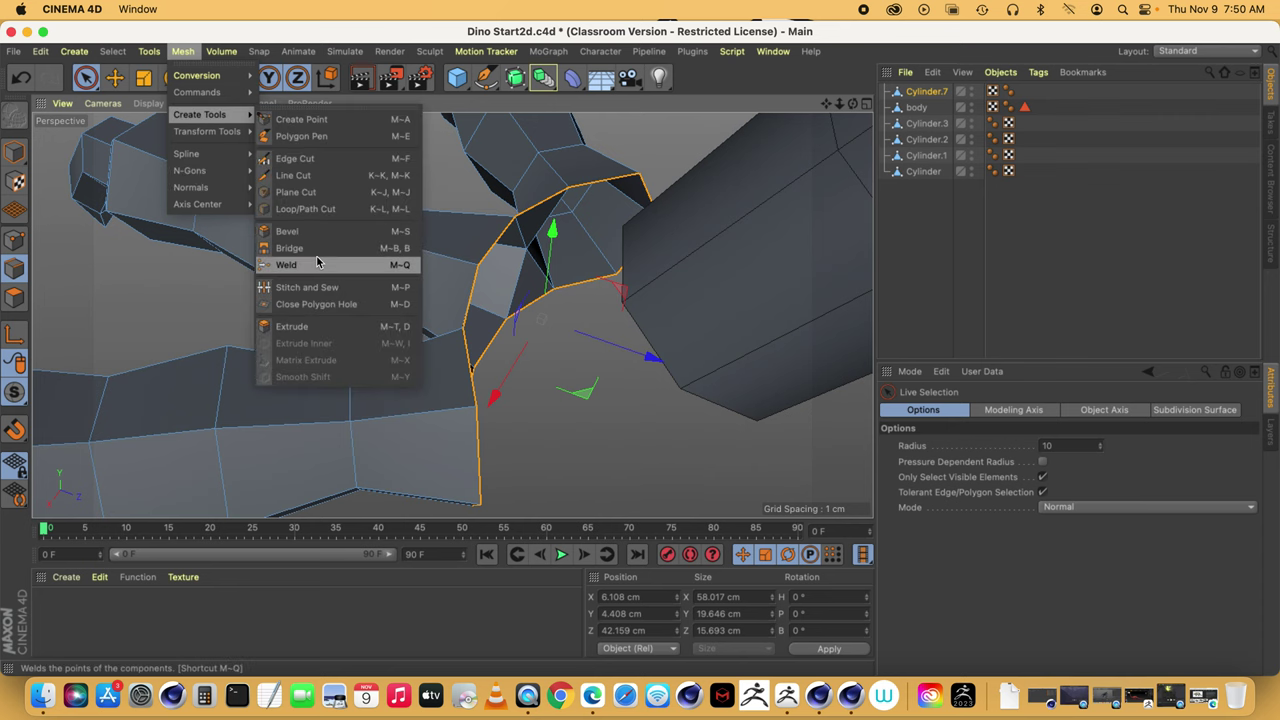
{"action": "left_click", "coordinate": [303, 330]}
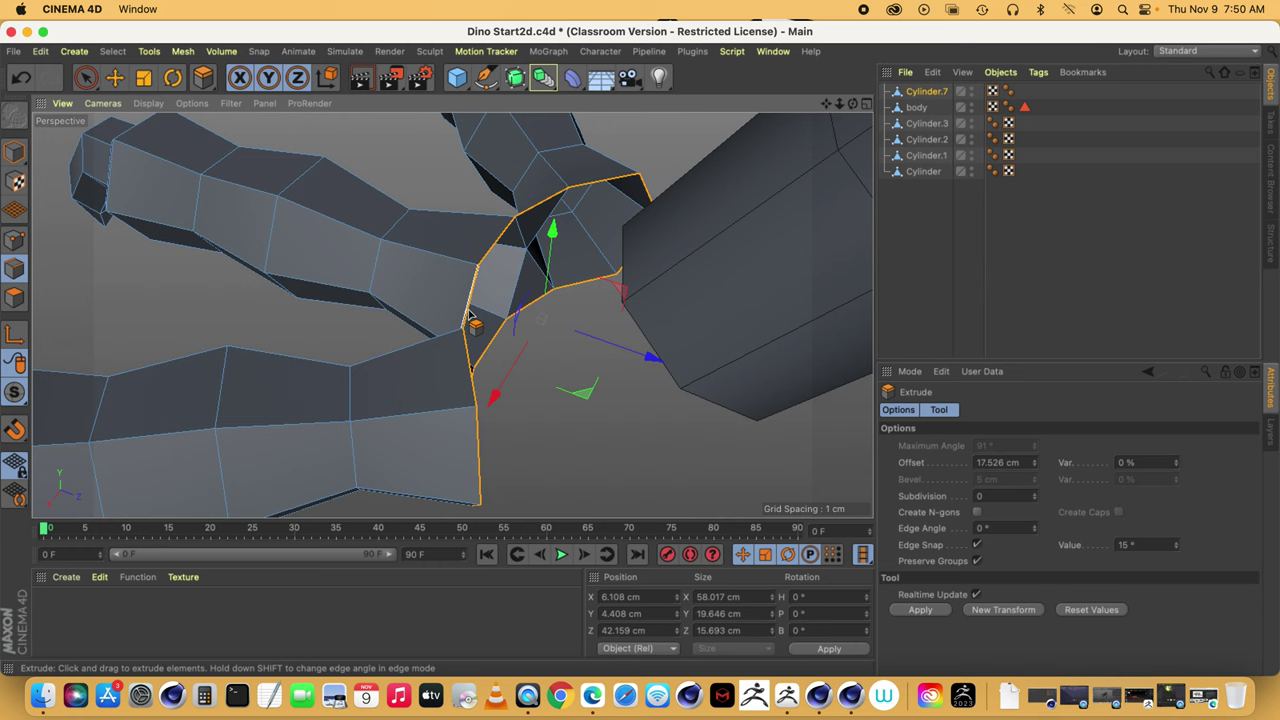
{"action": "left_click_drag", "start_coordinate": [468, 314], "coordinate": [573, 314]}
{"action": "left_click_drag", "start_coordinate": [852, 103], "coordinate": [765, 65]}
{"action": "left_click_drag", "start_coordinate": [601, 345], "coordinate": [603, 346]}
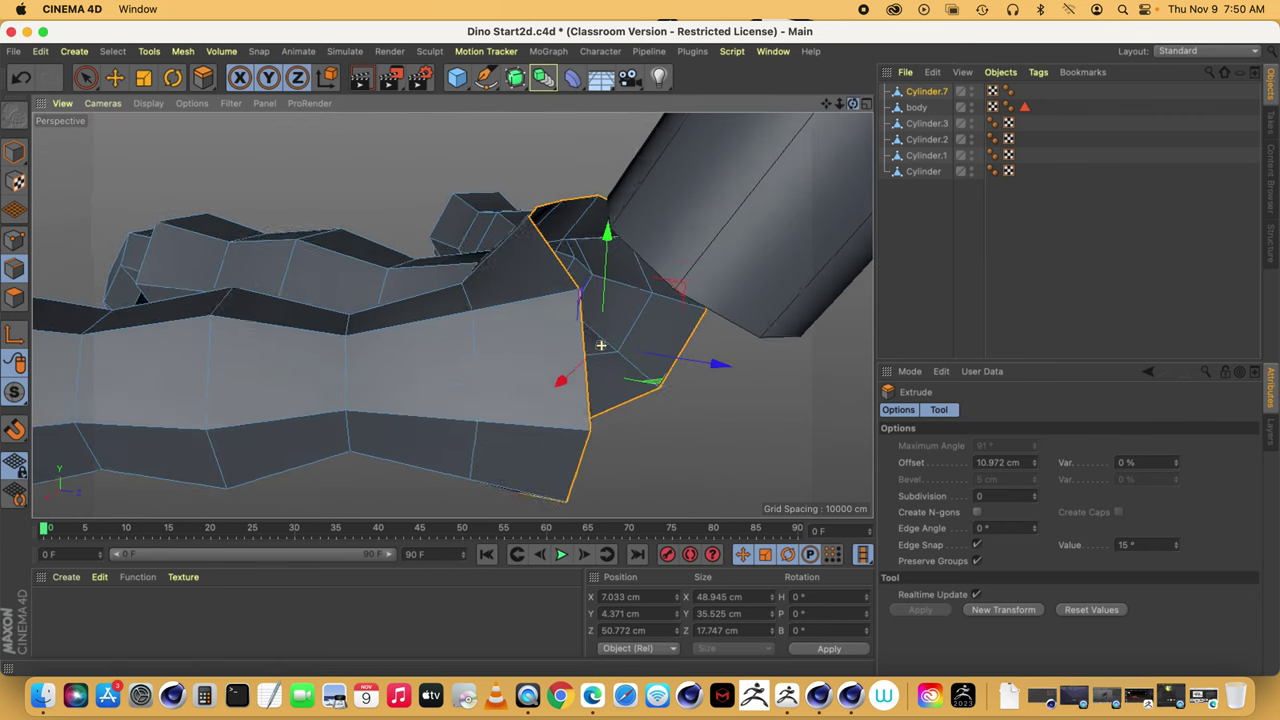
{"action": "left_click_drag", "start_coordinate": [853, 103], "coordinate": [880, 180]}
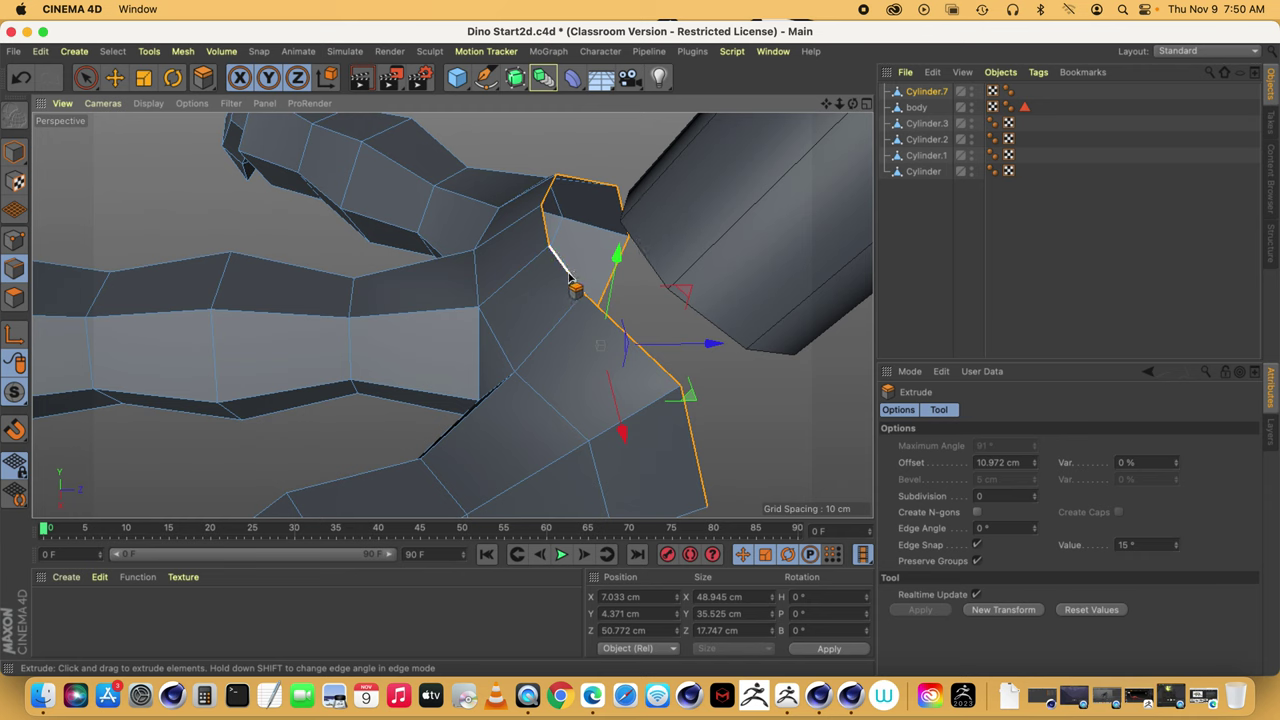
{"action": "key", "text": "super+z"}
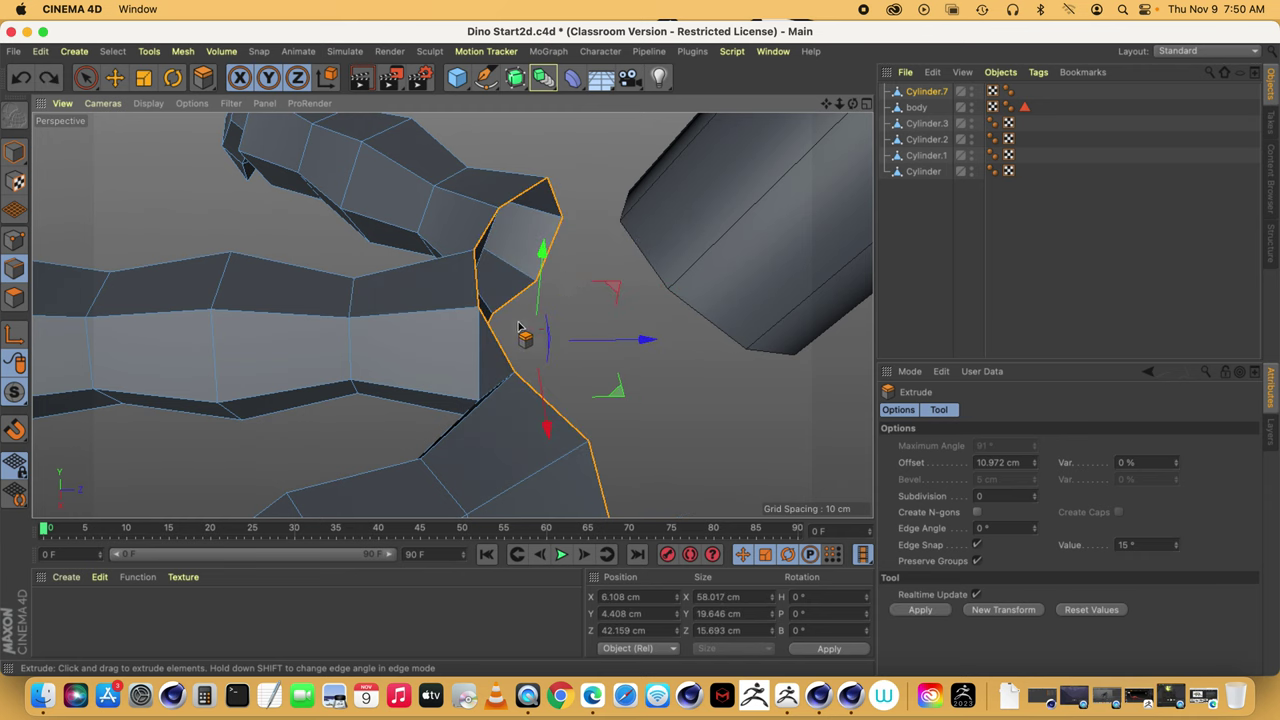
{"action": "mouse_move", "coordinate": [500, 350]}
{"action": "left_mouse_down"}
{"action": "mouse_move", "coordinate": [550, 350]}
{"action": "mouse_move", "coordinate": [522, 342]}
{"action": "left_mouse_up"}
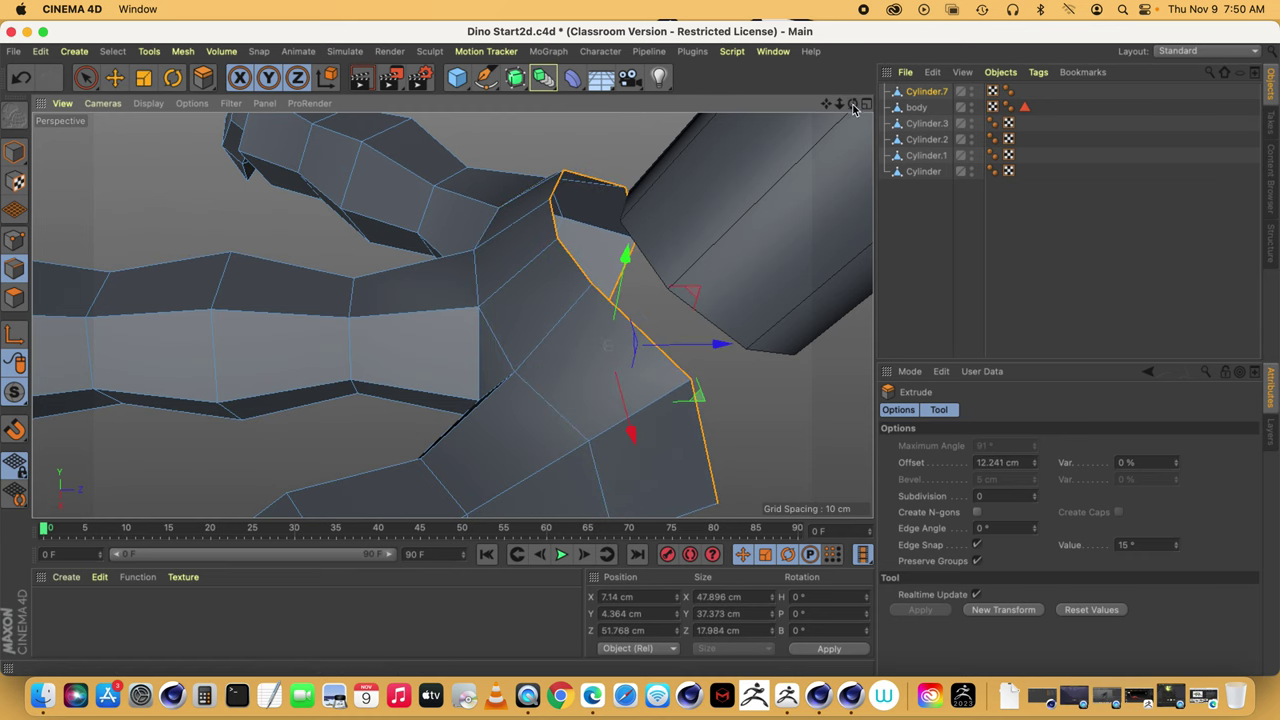
- Scale the extruded open-end edges down vertically to a height of about 30.5 cm
{"action": "left_click_drag", "start_coordinate": [853, 104], "coordinate": [800, 74]}
{"action": "mouse_move", "coordinate": [575, 95]}
{"action": "left_mouse_down"}
{"action": "mouse_move", "coordinate": [600, 73]}
{"action": "mouse_move", "coordinate": [650, 80]}
{"action": "left_mouse_up"}
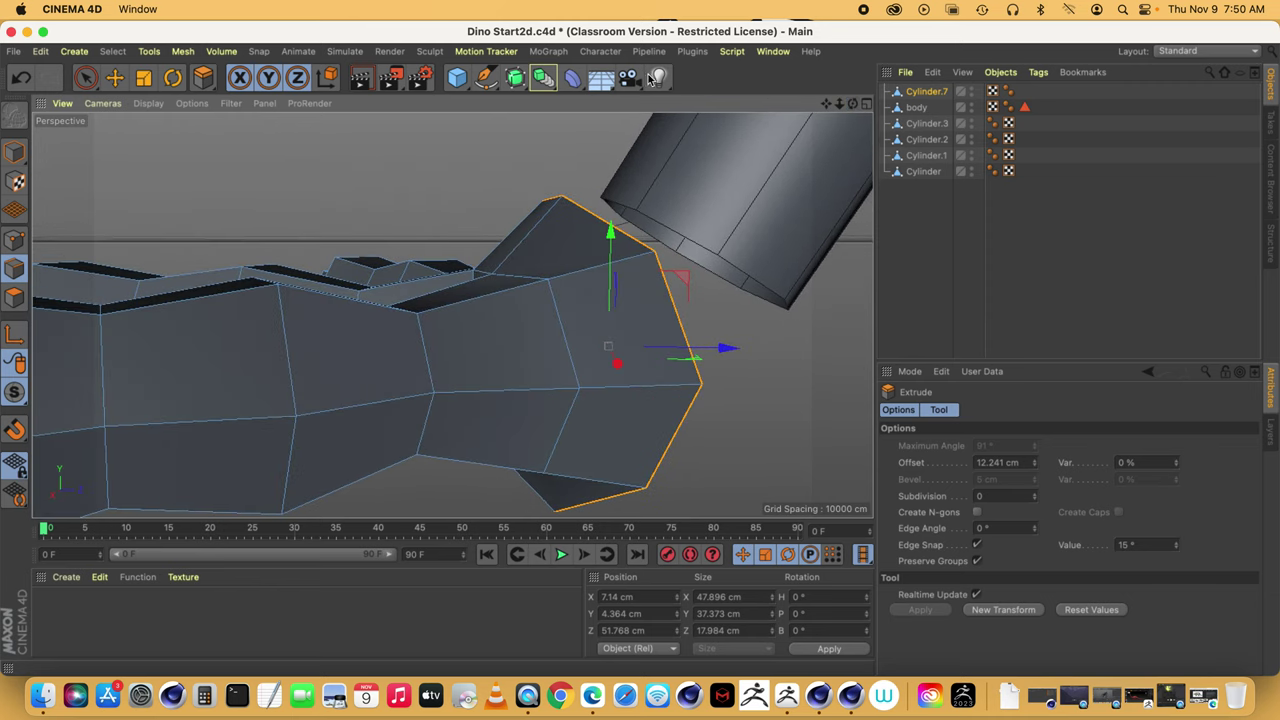
{"action": "left_click", "coordinate": [160, 83]}
{"action": "left_click_drag", "start_coordinate": [608, 229], "coordinate": [621, 252]}
- In point mode, select the four lower middle points of the hand's open rim and raise them about 3.27 cm
{"action": "left_click_drag", "start_coordinate": [853, 104], "coordinate": [765, 90]}
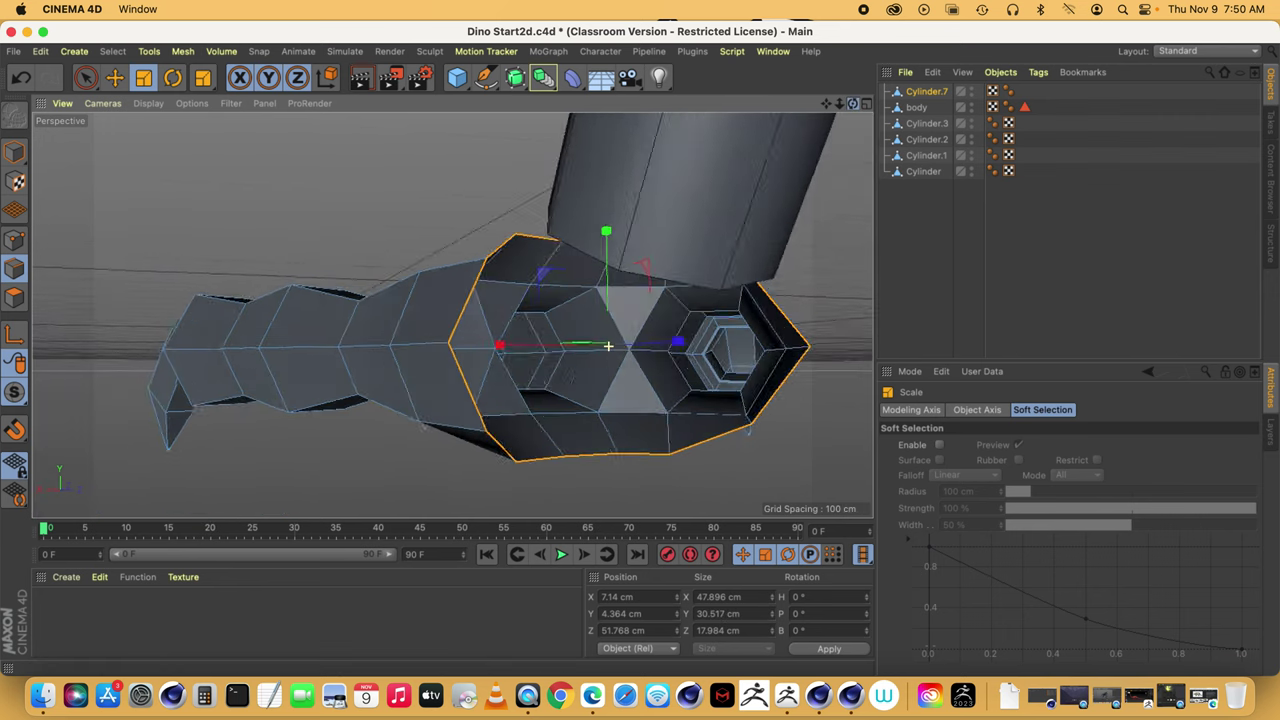
{"action": "left_click_drag", "start_coordinate": [608, 346], "coordinate": [608, 346], "text": "alt"}
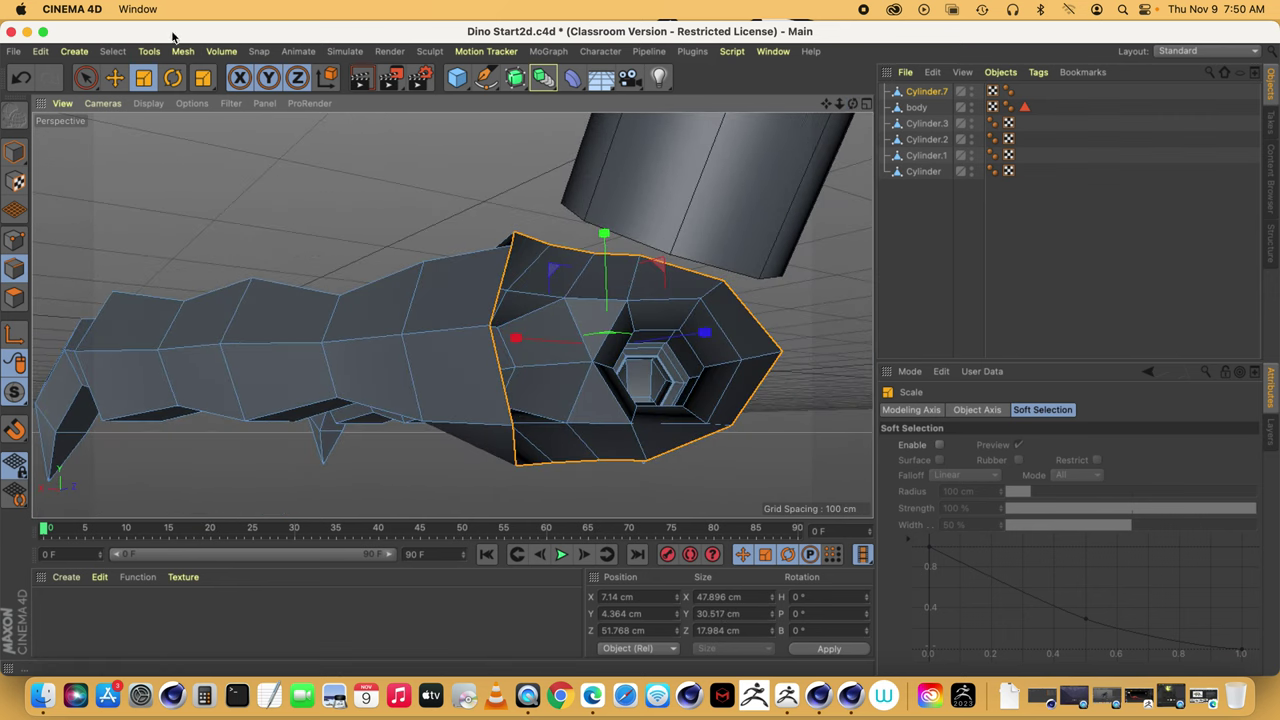
{"action": "left_click", "coordinate": [96, 83]}
{"action": "left_click", "coordinate": [126, 99]}
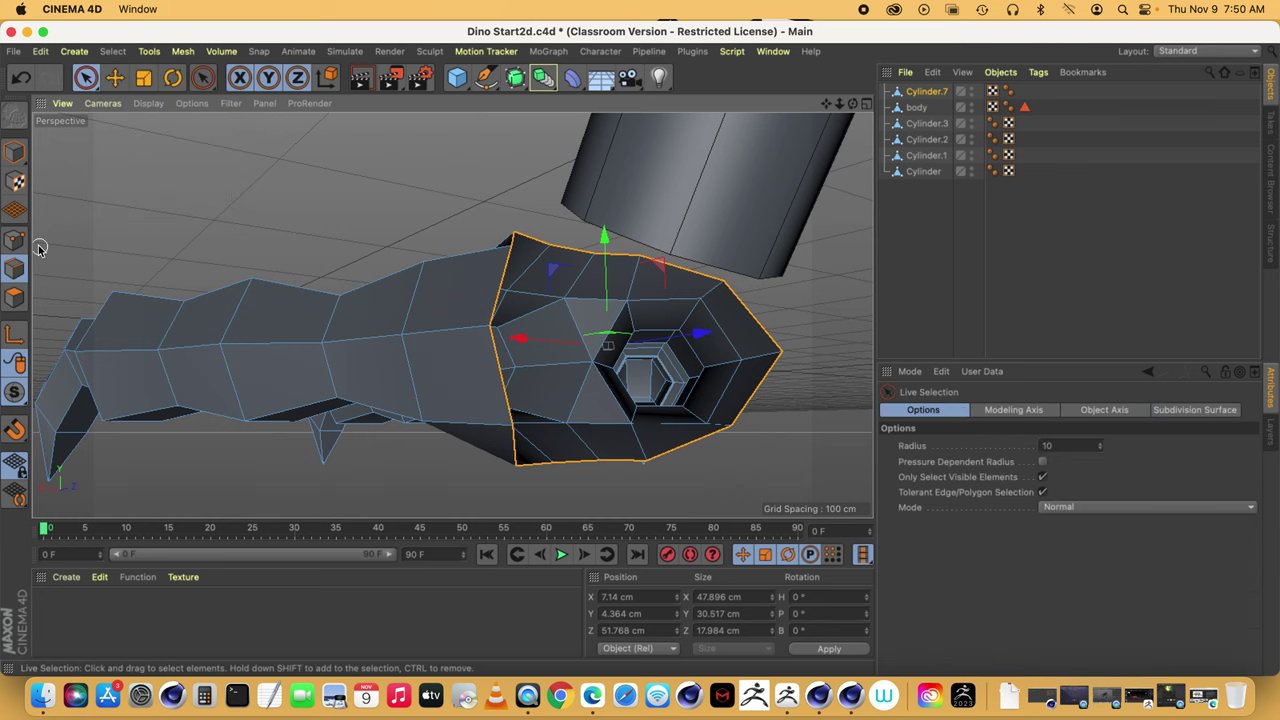
{"action": "left_click", "coordinate": [16, 240]}
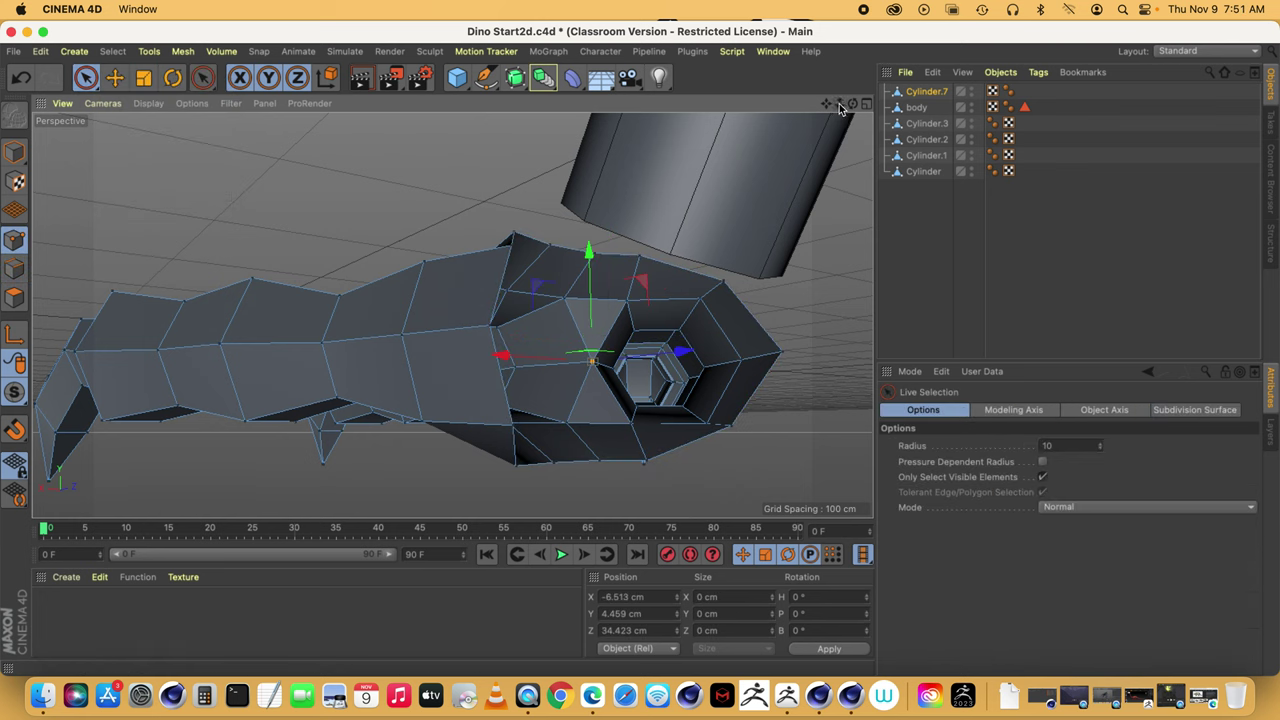
{"action": "left_click_drag", "start_coordinate": [845, 104], "coordinate": [845, 104]}
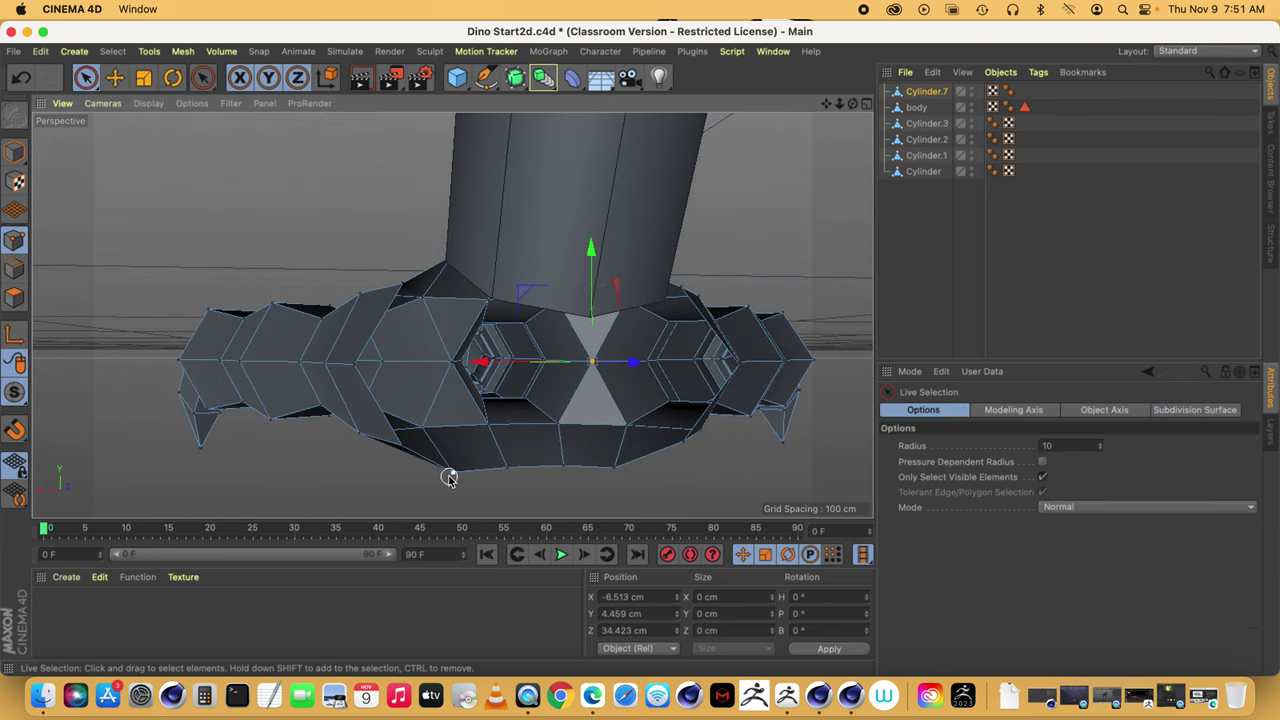
{"action": "left_click_drag", "start_coordinate": [625, 468], "coordinate": [627, 466]}
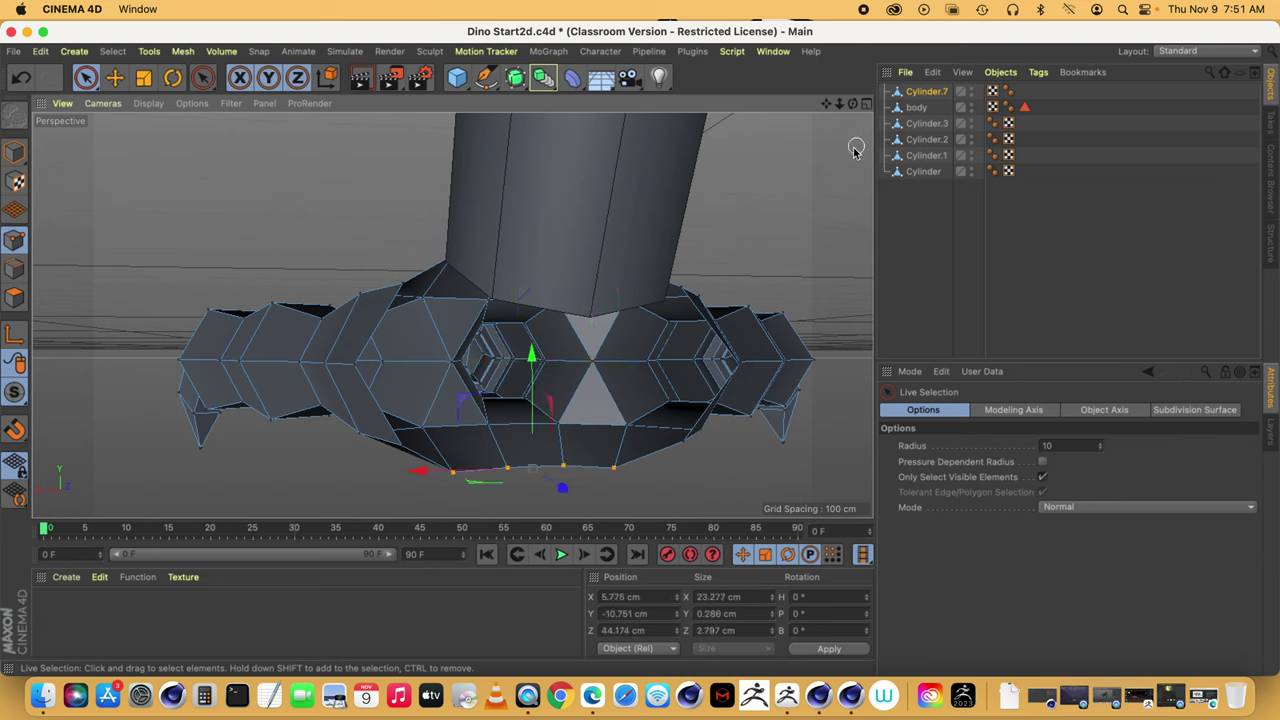
{"action": "left_click_drag", "start_coordinate": [853, 104], "coordinate": [853, 104]}
{"action": "left_click_drag", "start_coordinate": [532, 468], "coordinate": [792, 292]}
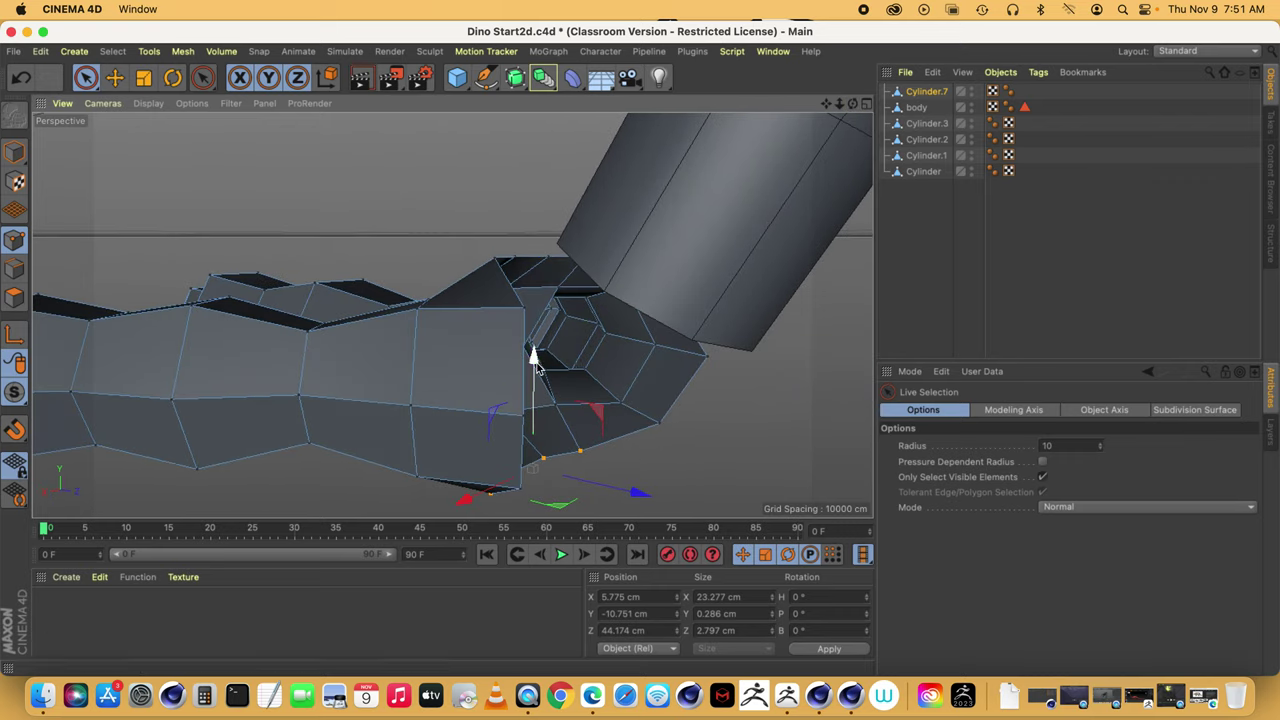
{"action": "left_click_drag", "start_coordinate": [535, 365], "coordinate": [548, 345]}
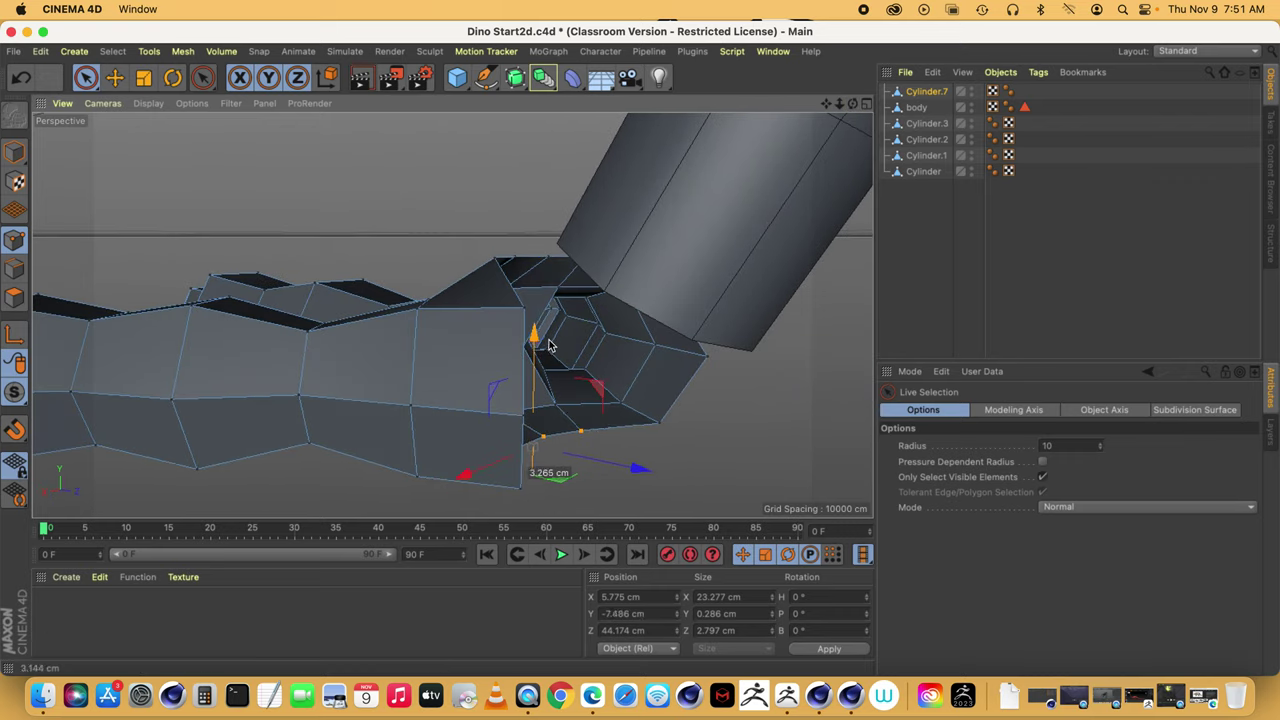
- Move the four lower rim points toward the arm, and nudge the middle two slightly further
{"action": "left_click_drag", "start_coordinate": [852, 103], "coordinate": [636, 92]}
{"action": "left_click_drag", "start_coordinate": [533, 445], "coordinate": [533, 446], "text": "alt"}
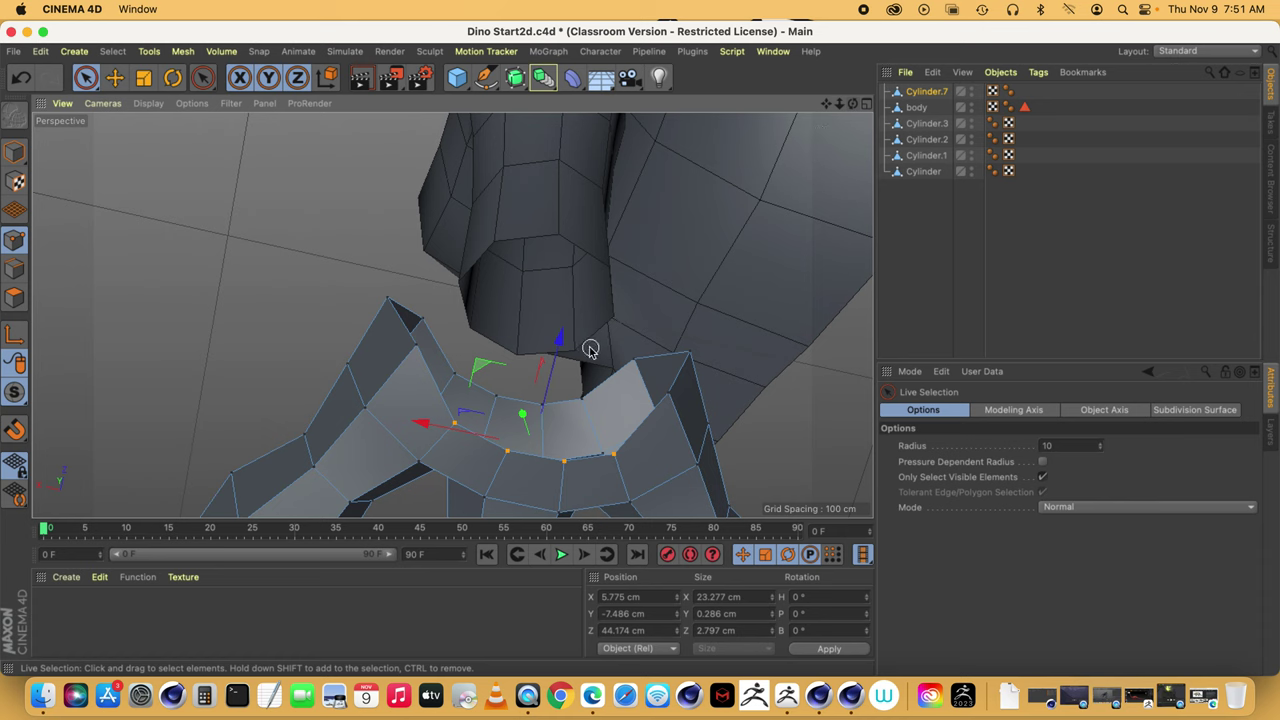
{"action": "left_click_drag", "start_coordinate": [559, 340], "coordinate": [580, 276]}
{"action": "left_click", "coordinate": [586, 401]}
{"action": "left_click", "coordinate": [524, 388], "text": "shift"}
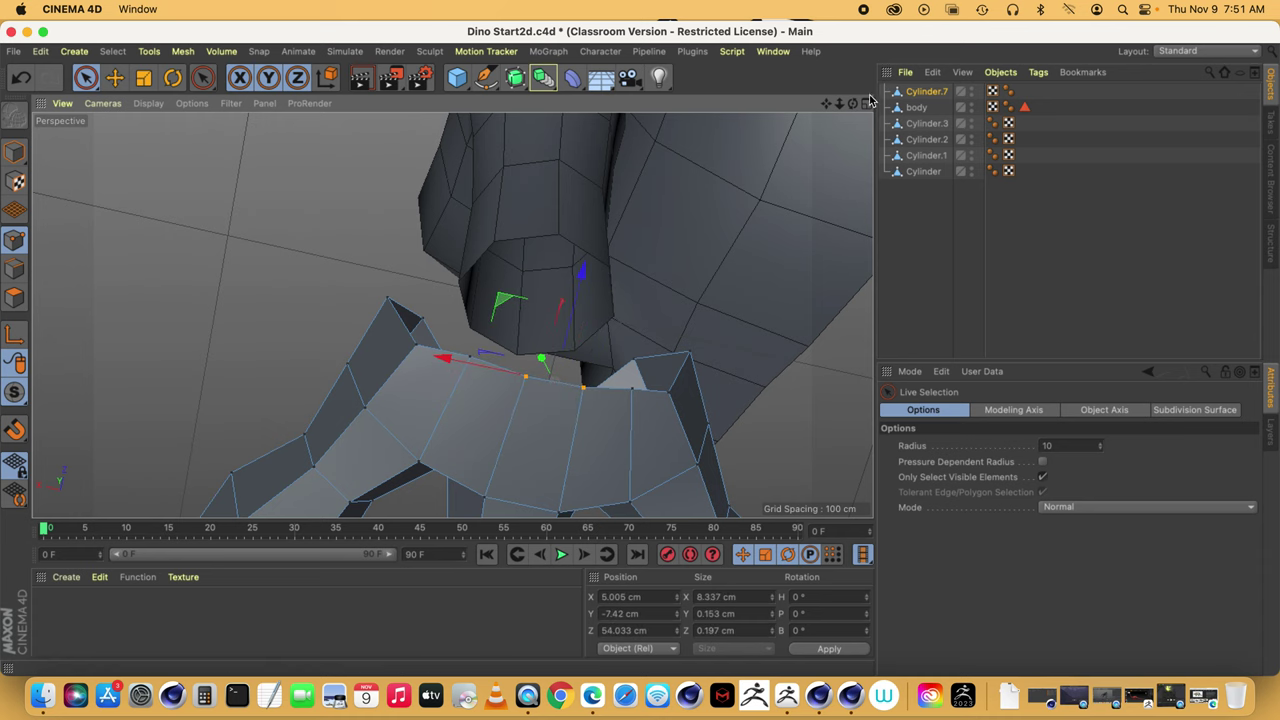
- Move the lower corner point of the outer finger's base about 3.09 cm toward the arm
{"action": "left_click_drag", "start_coordinate": [853, 103], "coordinate": [950, 172]}
{"action": "left_click_drag", "start_coordinate": [765, 110], "coordinate": [735, 112]}
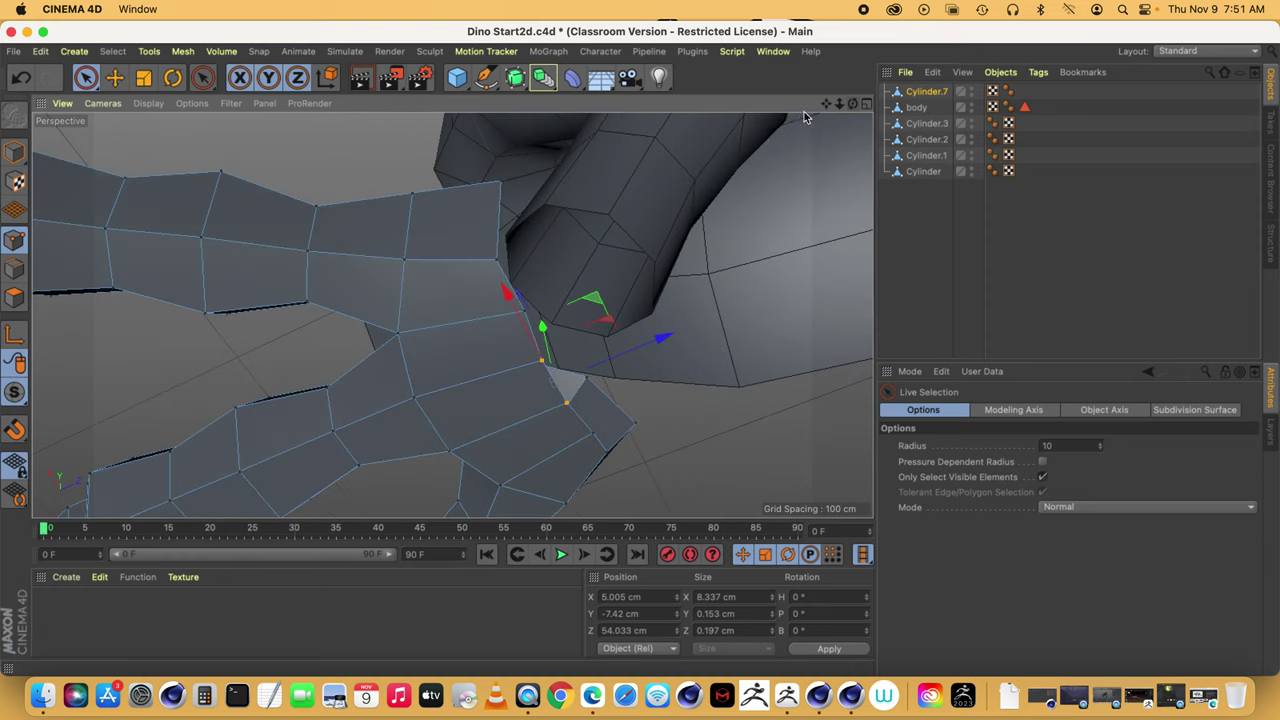
{"action": "left_click", "coordinate": [499, 258]}
{"action": "left_click_drag", "start_coordinate": [595, 216], "coordinate": [620, 208]}
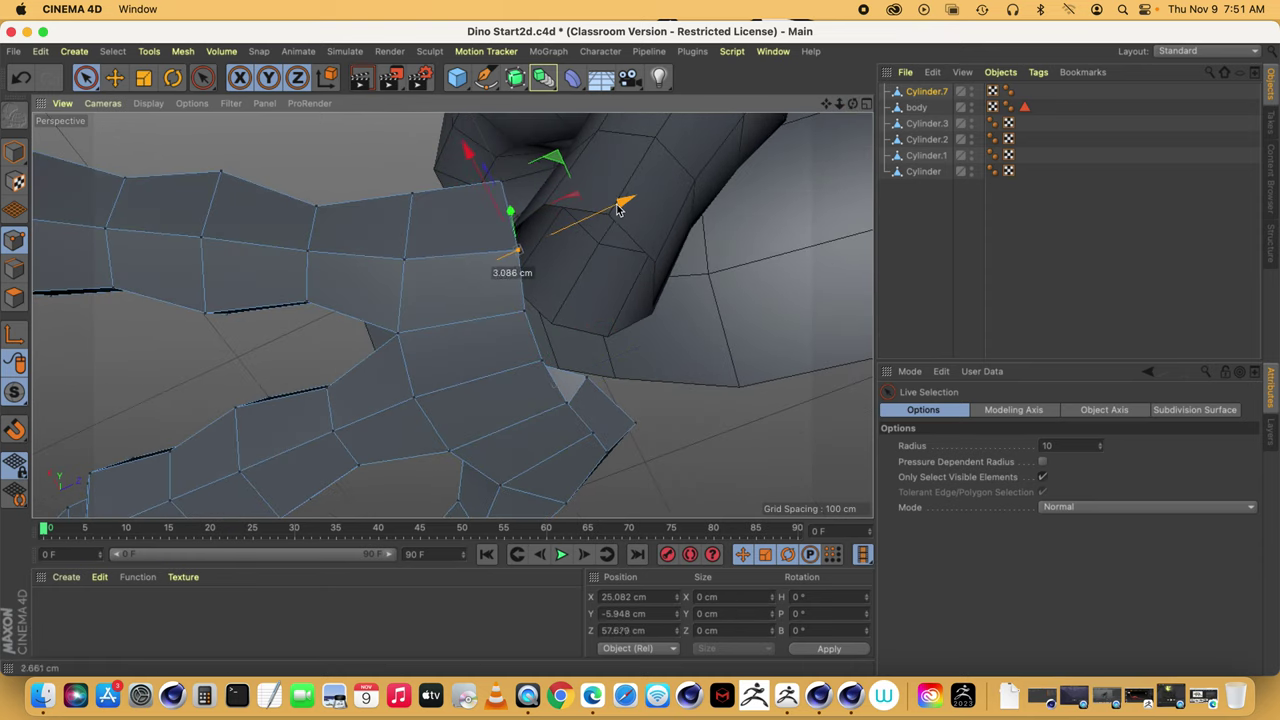
- Move a lower rim point on the opposite side of the hand toward the arm and select its neighbouring rim point
{"action": "left_click_drag", "start_coordinate": [853, 103], "coordinate": [590, 125]}
{"action": "left_click_drag", "start_coordinate": [517, 250], "coordinate": [645, 234], "text": "alt"}
{"action": "left_click", "coordinate": [706, 279]}
{"action": "left_click_drag", "start_coordinate": [691, 191], "coordinate": [718, 142]}
{"action": "left_click", "coordinate": [763, 268]}
- Move the first outer finger's lower corner point about 0.9 cm further toward the arm and raise it slightly
{"action": "left_click_drag", "start_coordinate": [853, 104], "coordinate": [762, 261]}
{"action": "left_click_drag", "start_coordinate": [827, 104], "coordinate": [452, 316]}
{"action": "left_click_drag", "start_coordinate": [845, 106], "coordinate": [755, 200]}
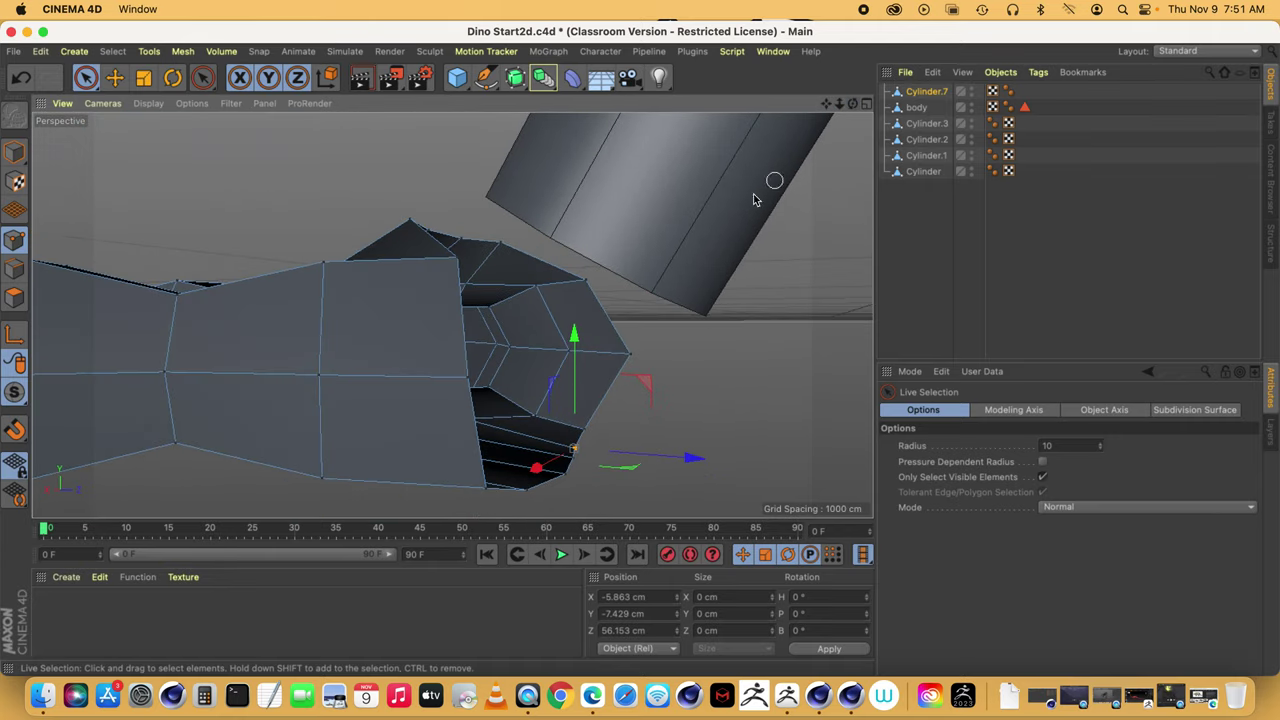
{"action": "left_click", "coordinate": [486, 492]}
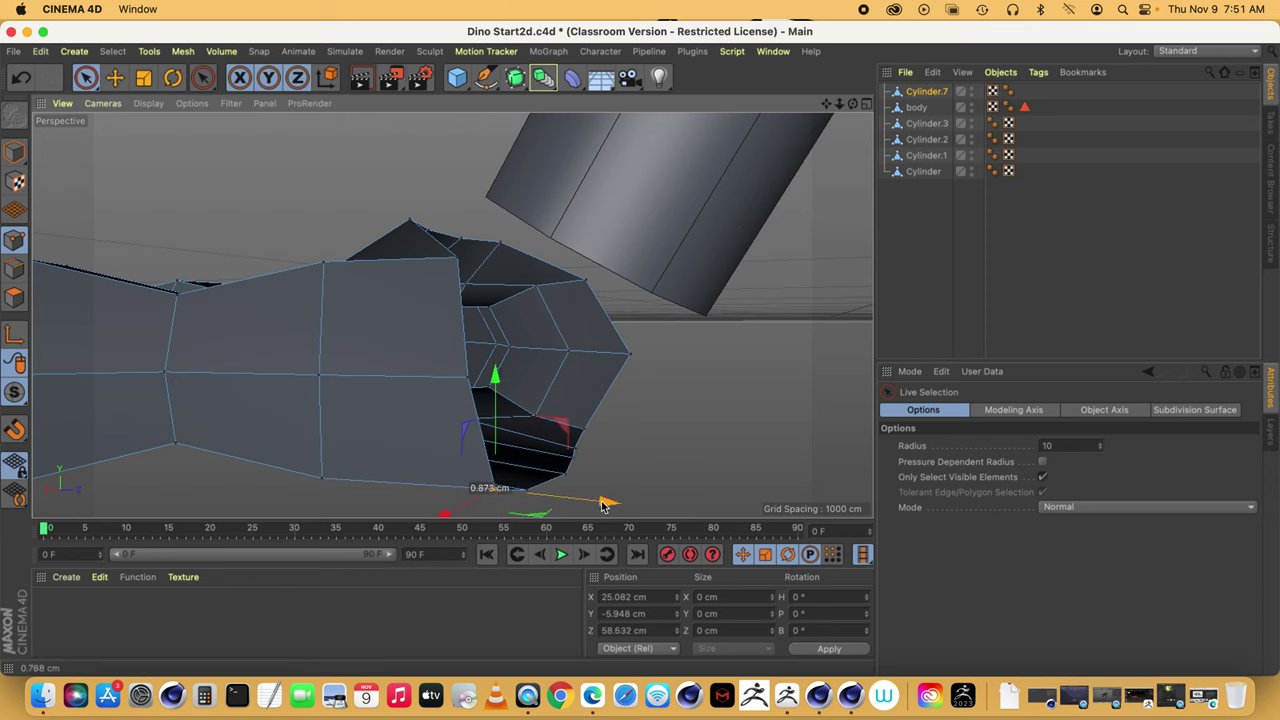
{"action": "left_click_drag", "start_coordinate": [501, 389], "coordinate": [500, 378]}
- Select the edge loop around the open end of the body's arm
{"action": "left_click_drag", "start_coordinate": [853, 104], "coordinate": [1021, 180]}
{"action": "left_click_drag", "start_coordinate": [853, 104], "coordinate": [824, 88]}
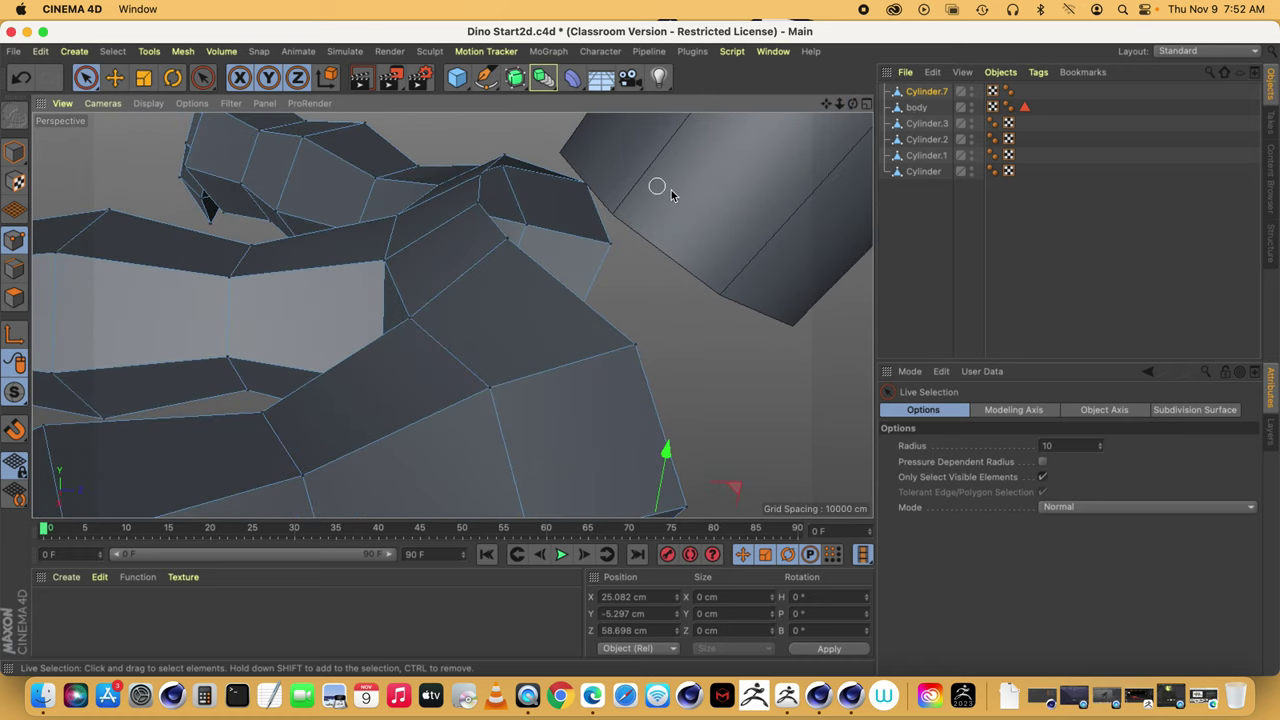
{"action": "left_click", "coordinate": [930, 107]}
{"action": "left_click_drag", "start_coordinate": [201, 77], "coordinate": [245, 183]}
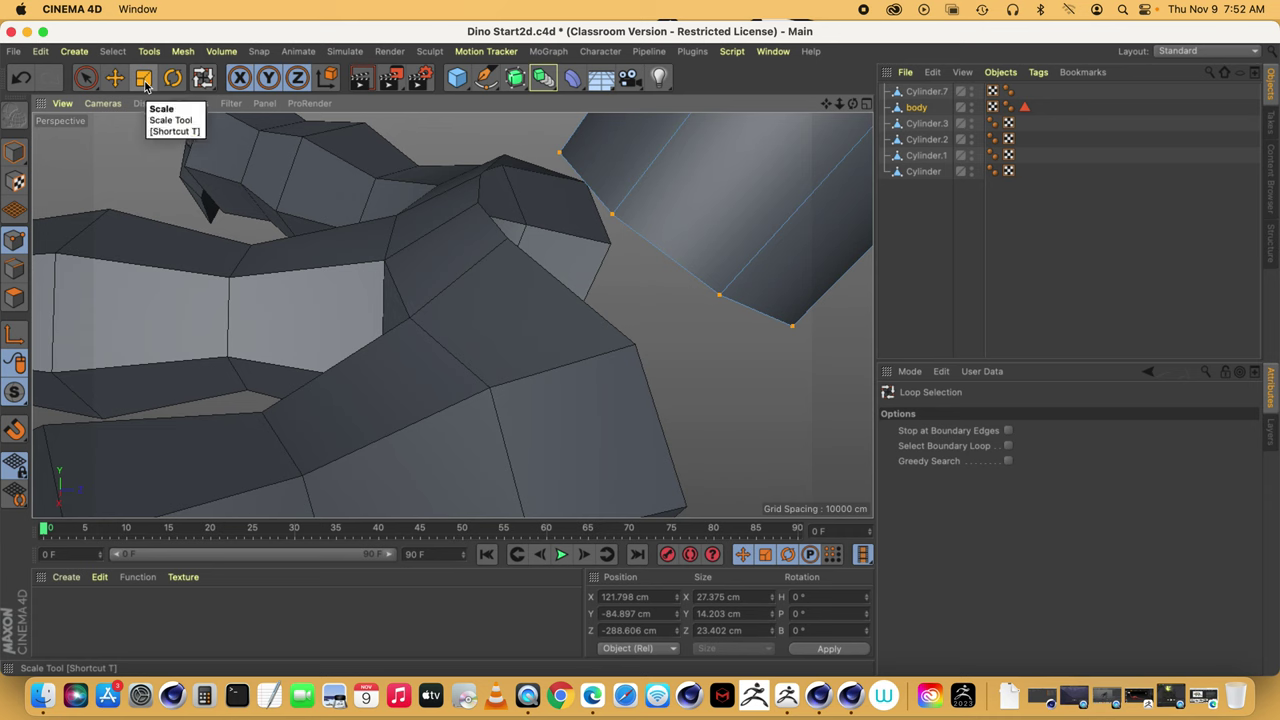
{"action": "left_click", "coordinate": [14, 268]}
{"action": "left_click", "coordinate": [669, 258]}
- Try extruding the arm's open edge loop outward, and remove the extruded ring
{"action": "left_click", "coordinate": [202, 77]}
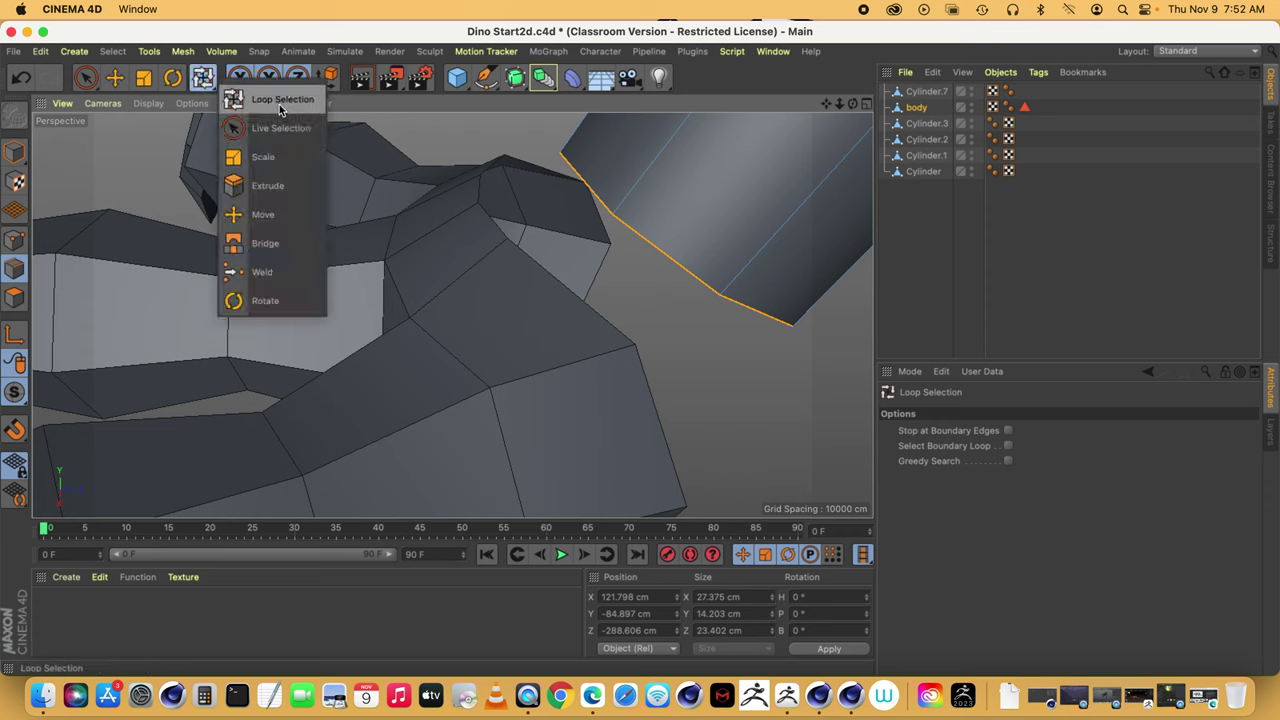
{"action": "left_click", "coordinate": [290, 187]}
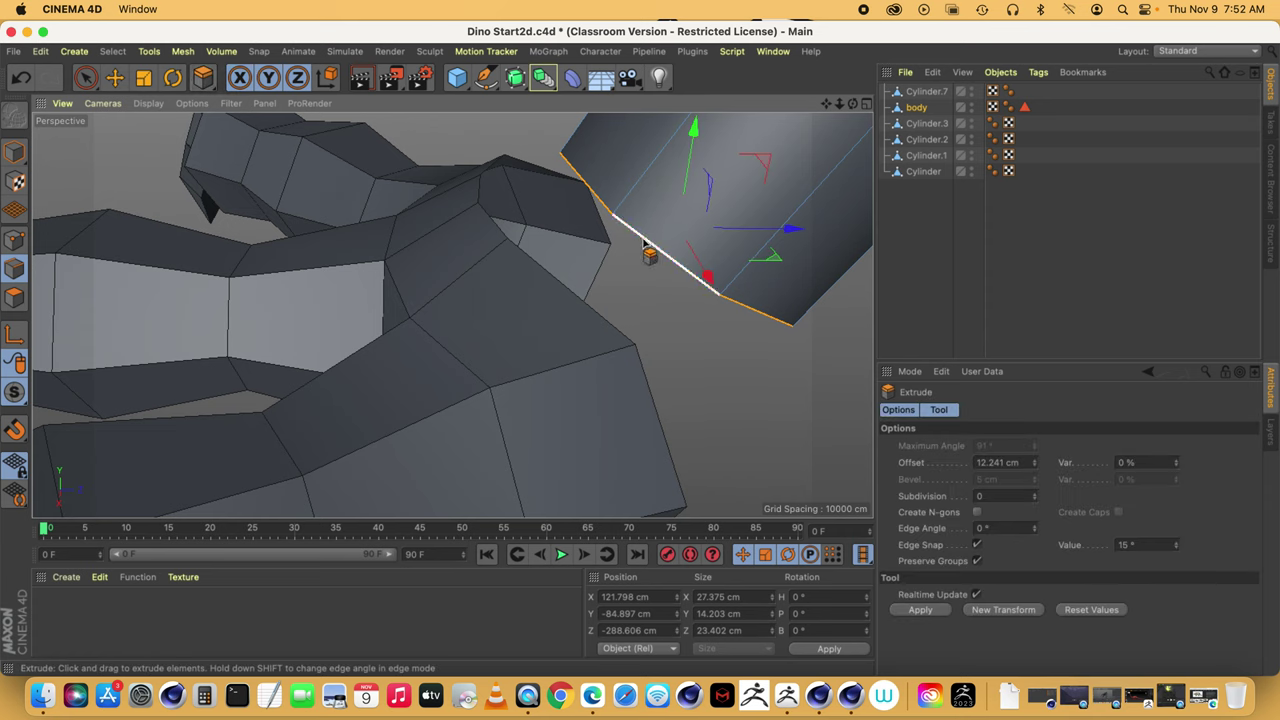
{"action": "mouse_move", "coordinate": [645, 244]}
{"action": "left_mouse_down"}
{"action": "mouse_move", "coordinate": [669, 248]}
{"action": "mouse_move", "coordinate": [663, 224]}
{"action": "mouse_move", "coordinate": [645, 228]}
{"action": "left_mouse_up"}
{"action": "left_click", "coordinate": [147, 82]}
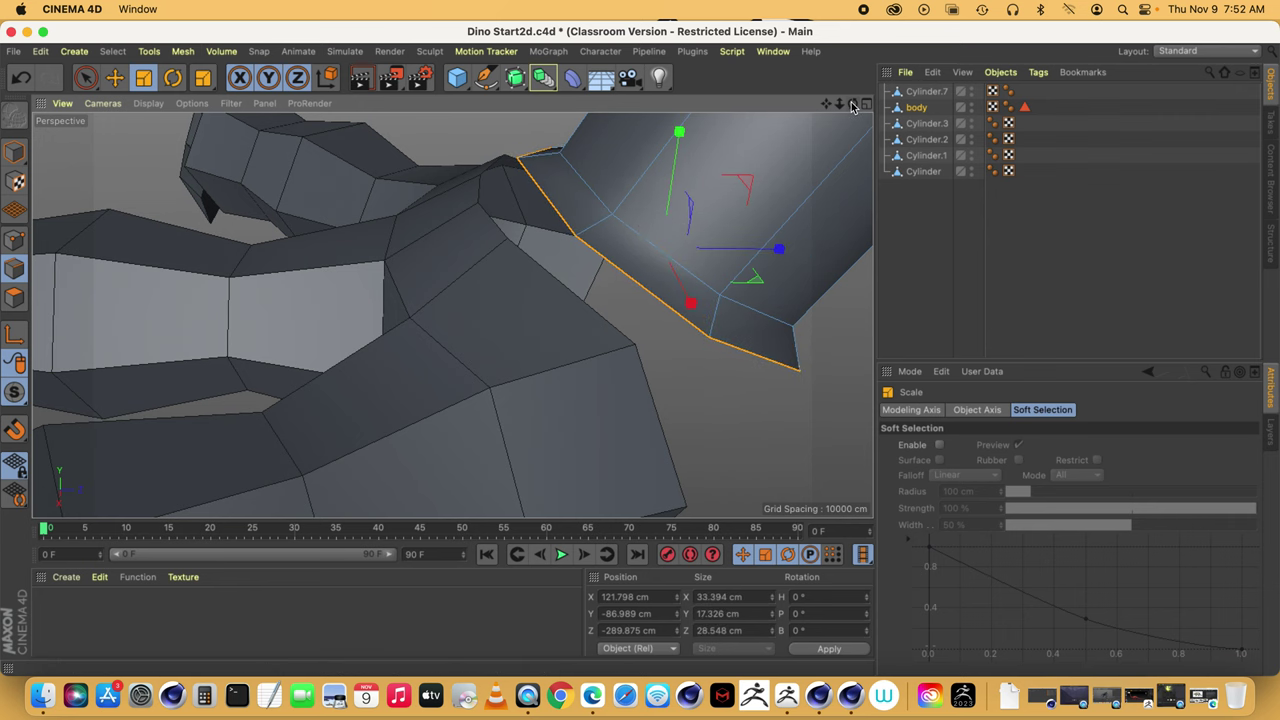
{"action": "left_click_drag", "start_coordinate": [853, 105], "coordinate": [895, 143]}
{"action": "left_click_drag", "start_coordinate": [800, 112], "coordinate": [795, 112]}
{"action": "key", "text": "Delete"}
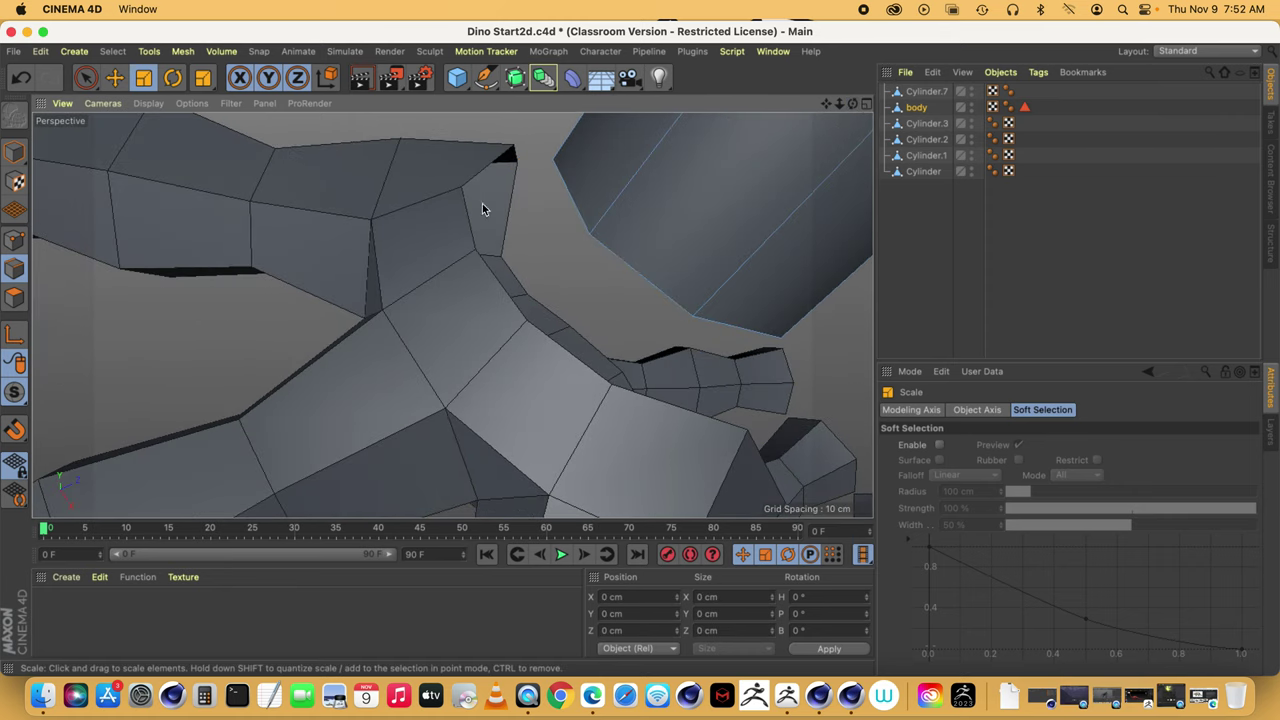
- Reselect the arm's open edge loop and scale it up to about 33.7 × 17.5 × 28.8 cm
{"action": "left_click", "coordinate": [203, 77]}
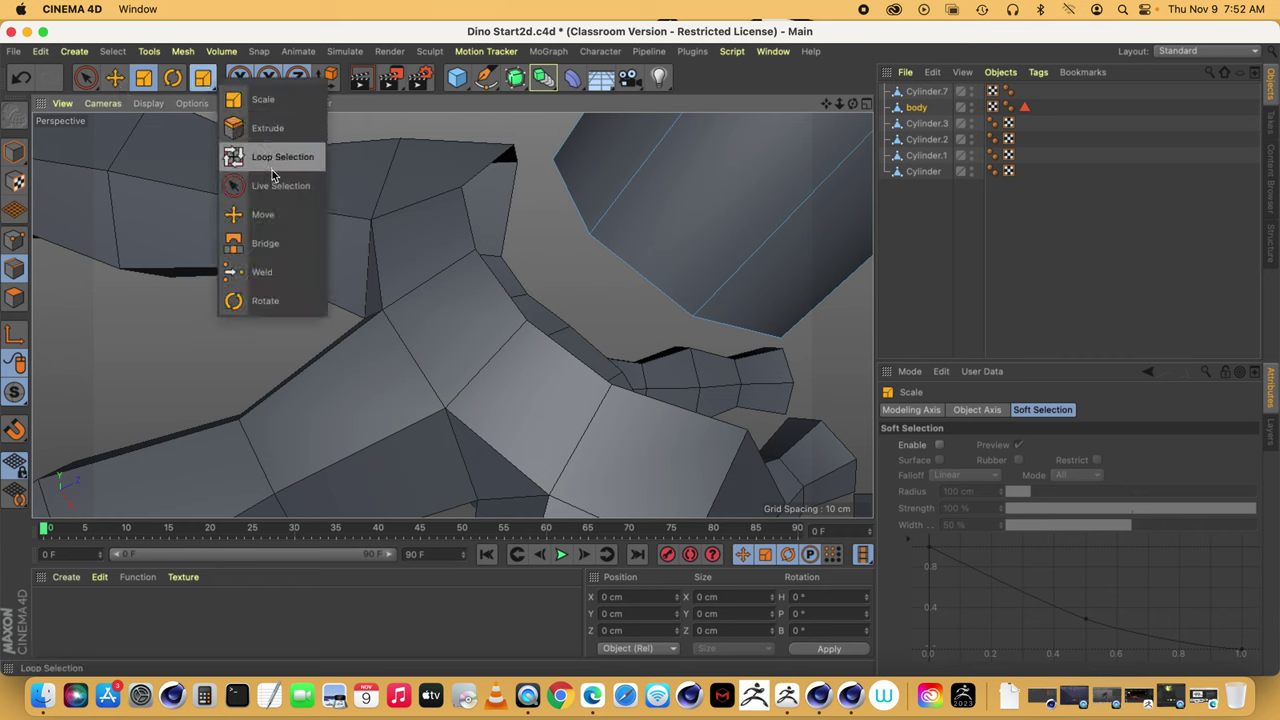
{"action": "left_click", "coordinate": [272, 158]}
{"action": "left_click", "coordinate": [648, 279]}
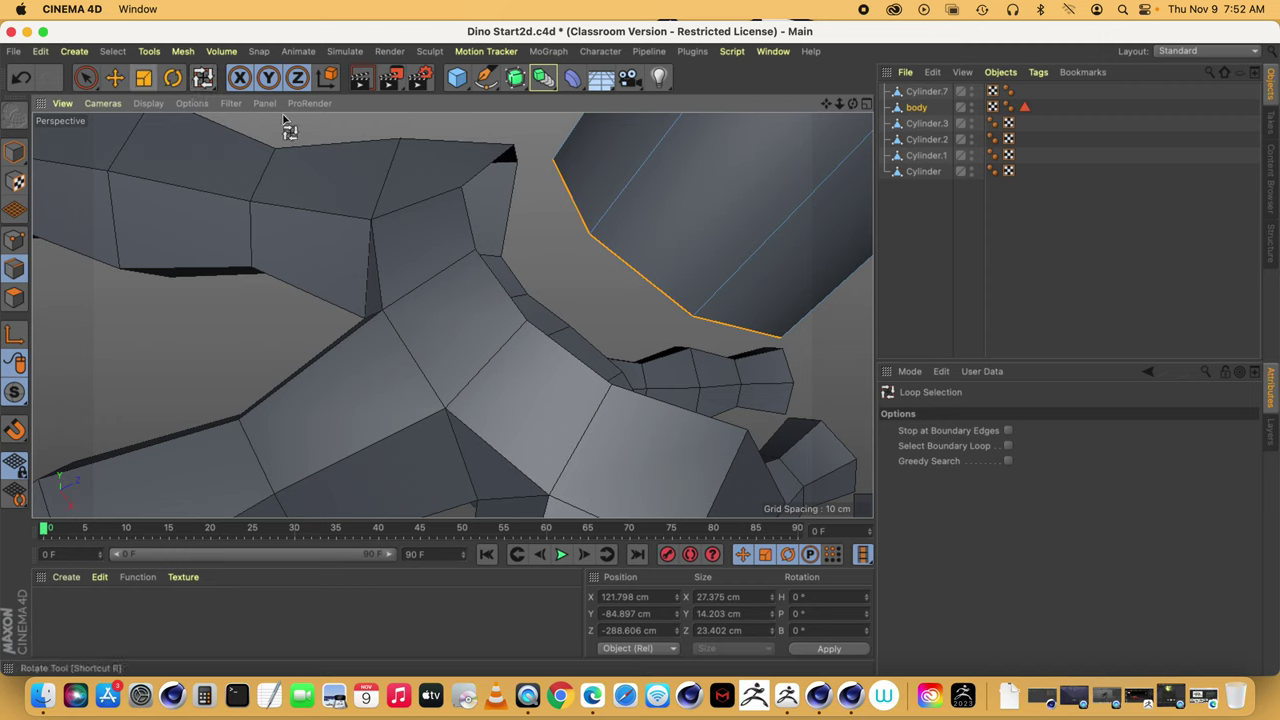
{"action": "left_click", "coordinate": [641, 308]}
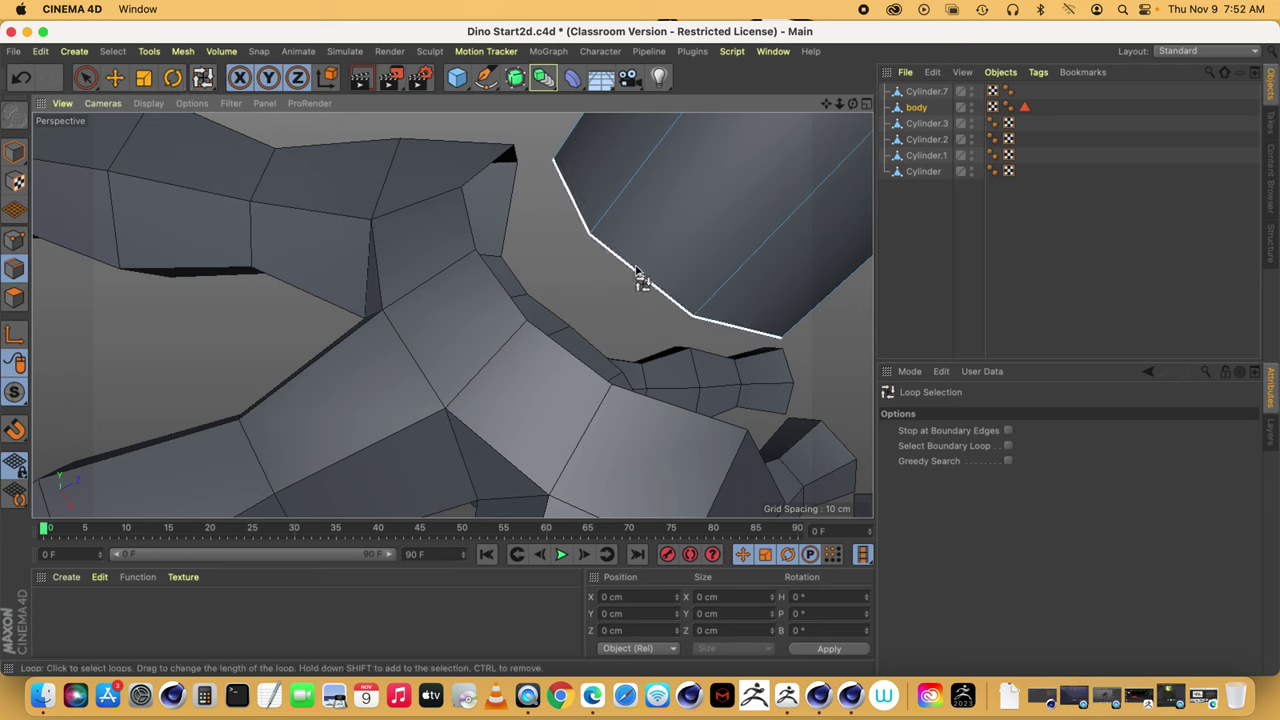
{"action": "left_click", "coordinate": [641, 282]}
{"action": "left_click", "coordinate": [144, 79]}
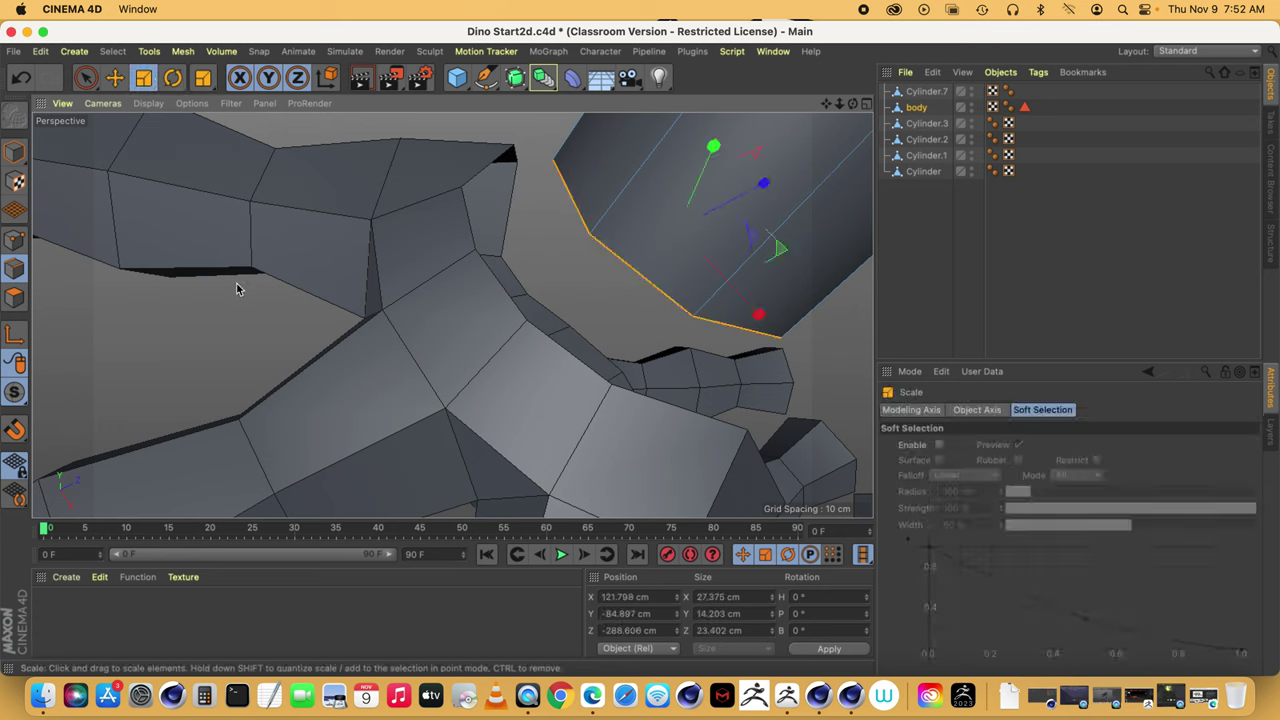
{"action": "left_click_drag", "start_coordinate": [253, 313], "coordinate": [419, 297]}
- Shrink the arm's open edge loop slightly, to about 32.3 × 16.8 × 27.6 cm
{"action": "left_click_drag", "start_coordinate": [857, 107], "coordinate": [678, 229]}
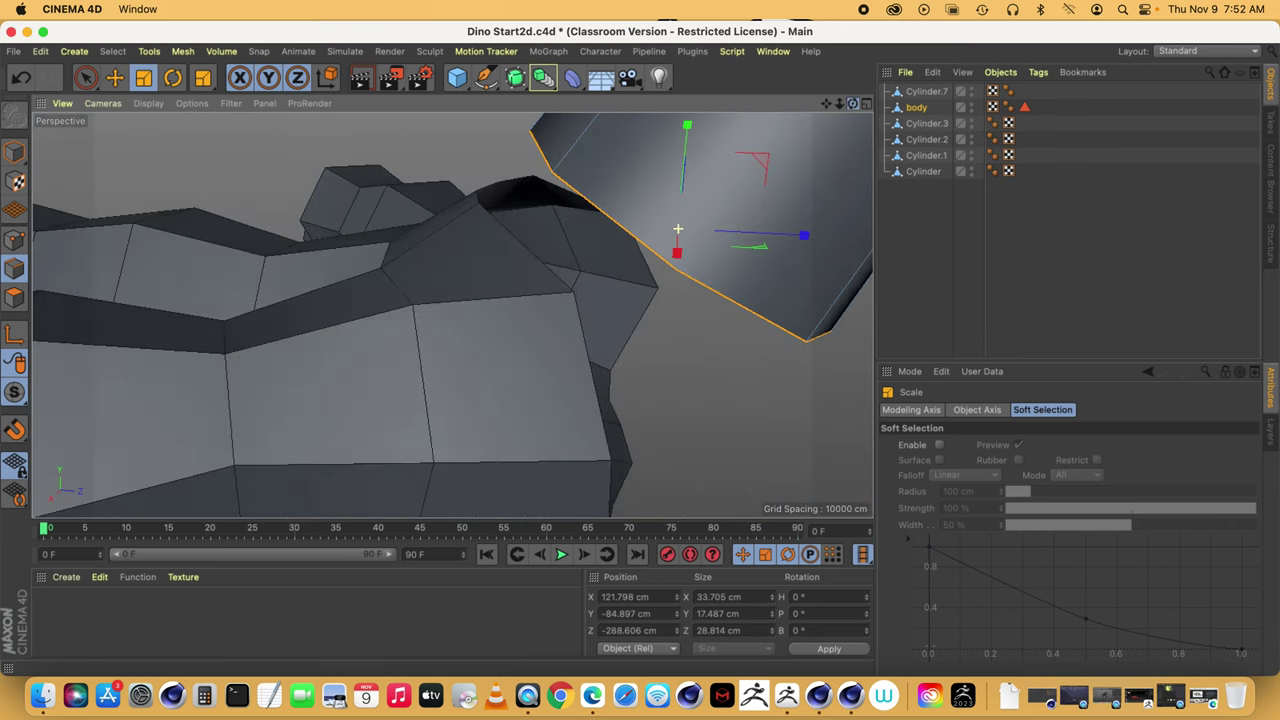
{"action": "left_click_drag", "start_coordinate": [840, 104], "coordinate": [685, 250]}
{"action": "left_click_drag", "start_coordinate": [626, 376], "coordinate": [576, 361]}
{"action": "left_click_drag", "start_coordinate": [853, 104], "coordinate": [1032, 132]}
{"action": "left_click_drag", "start_coordinate": [555, 275], "coordinate": [555, 275]}
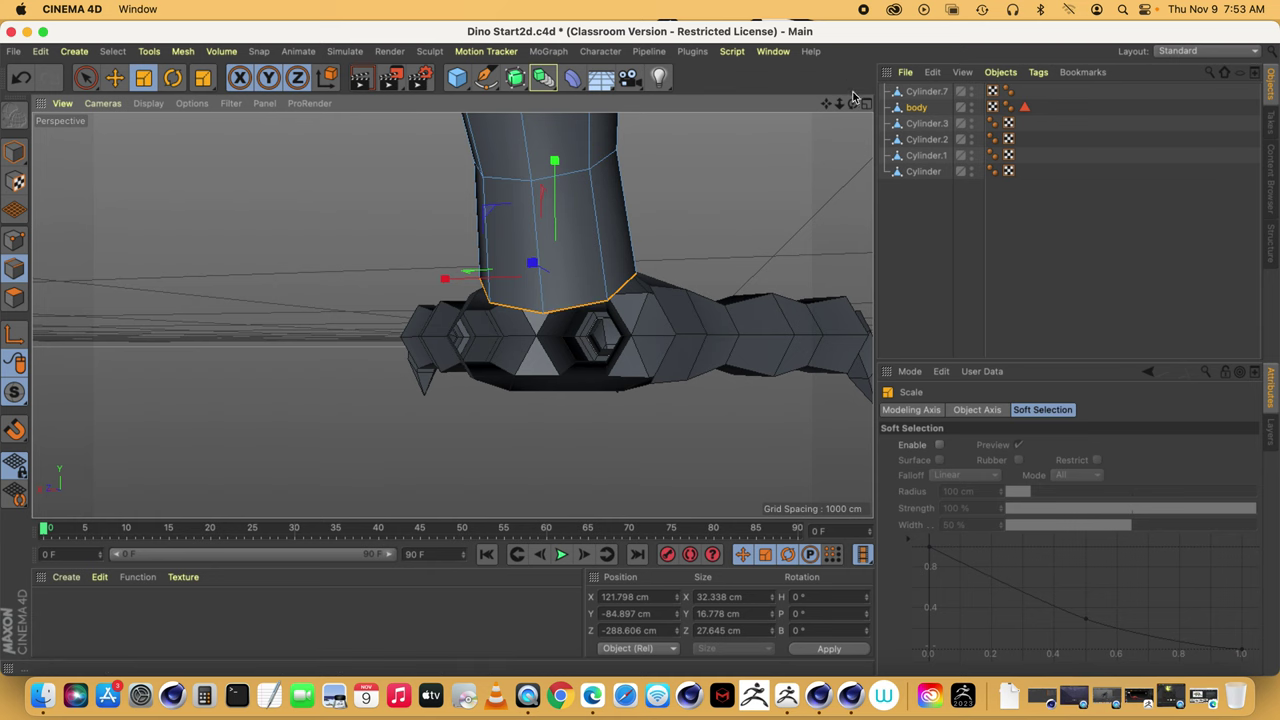
{"action": "left_click_drag", "start_coordinate": [853, 104], "coordinate": [555, 275]}
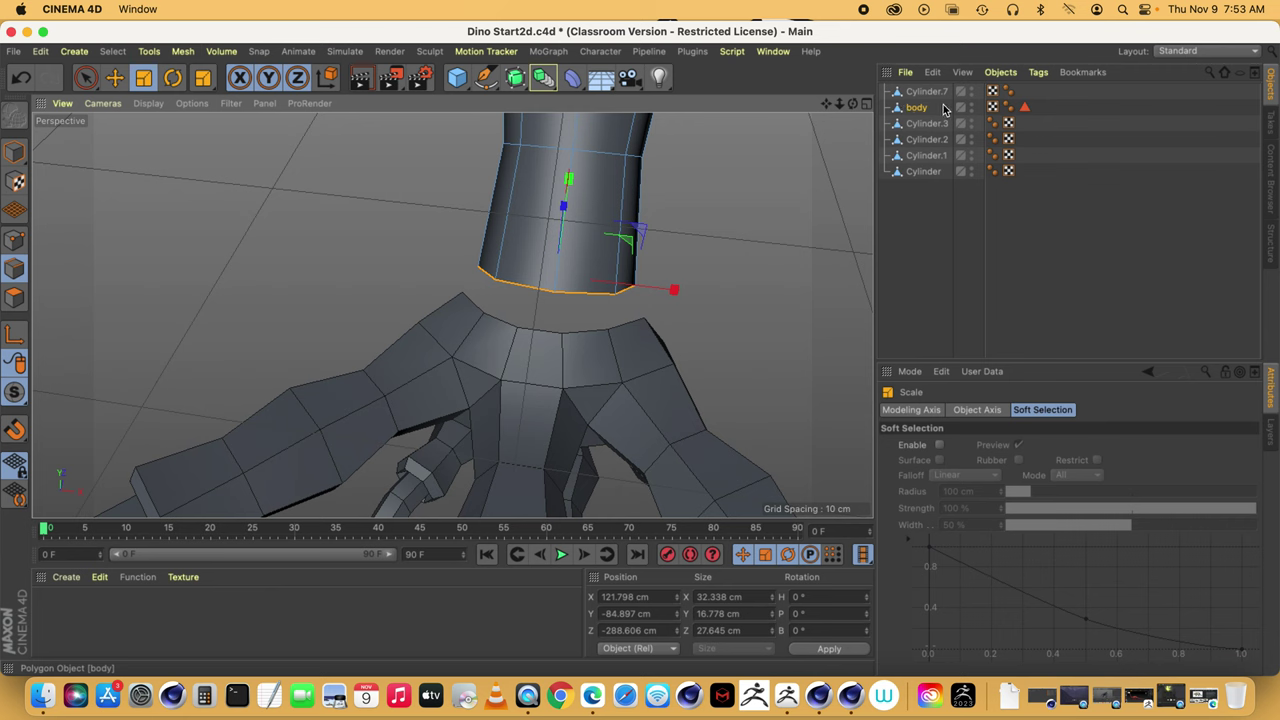
- Rename the Cylinder.7 hand object as "claw"
{"action": "left_click", "coordinate": [925, 92], "text": "shift"}
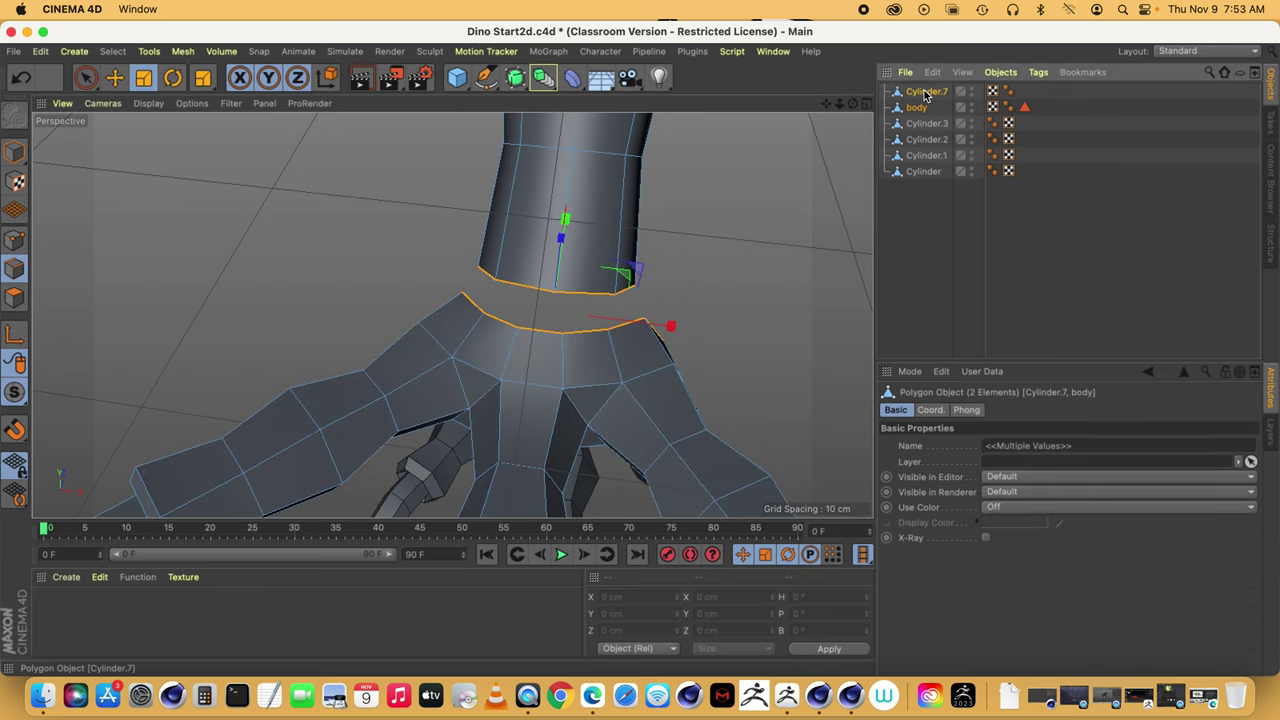
{"action": "double_click", "coordinate": [928, 92]}
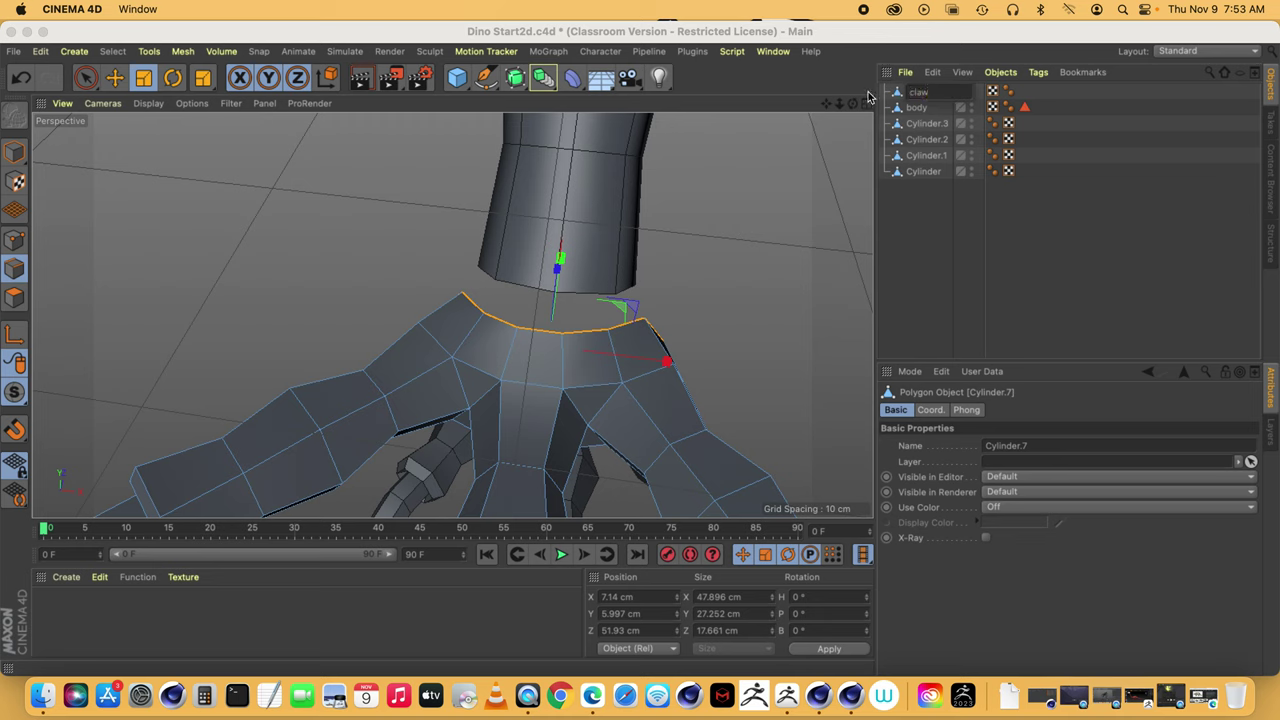
{"action": "type", "text": "claw"}
{"action": "key", "text": "Return"}
- Merge the claw and body objects into a single mesh with Connect Objects + Delete
{"action": "left_click", "coordinate": [914, 110], "text": "shift"}
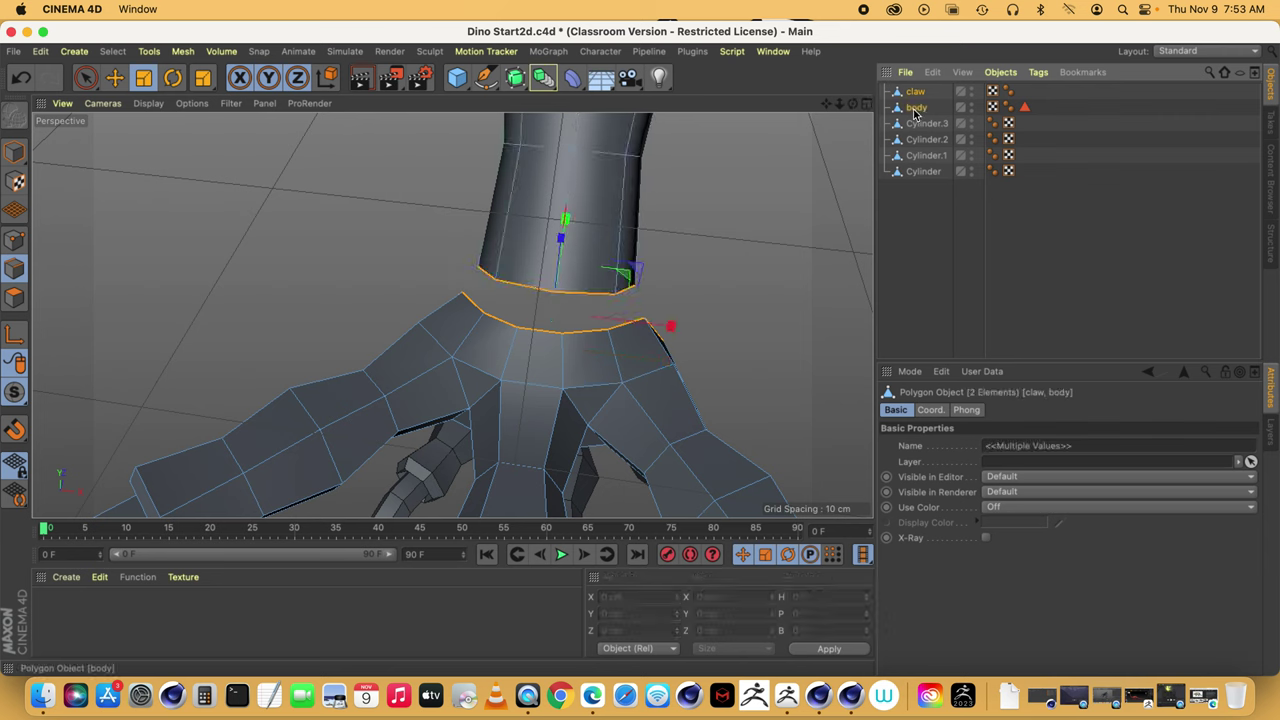
{"action": "left_click", "coordinate": [182, 51]}
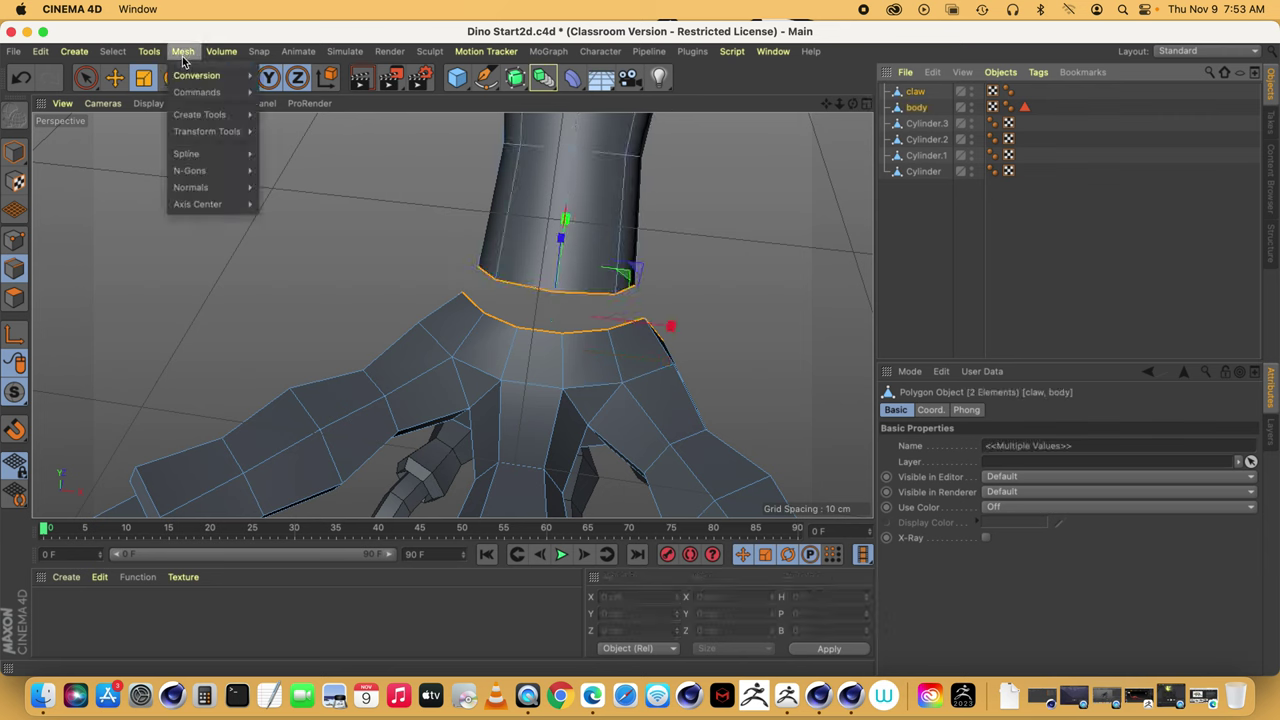
{"action": "mouse_move", "coordinate": [190, 93]}
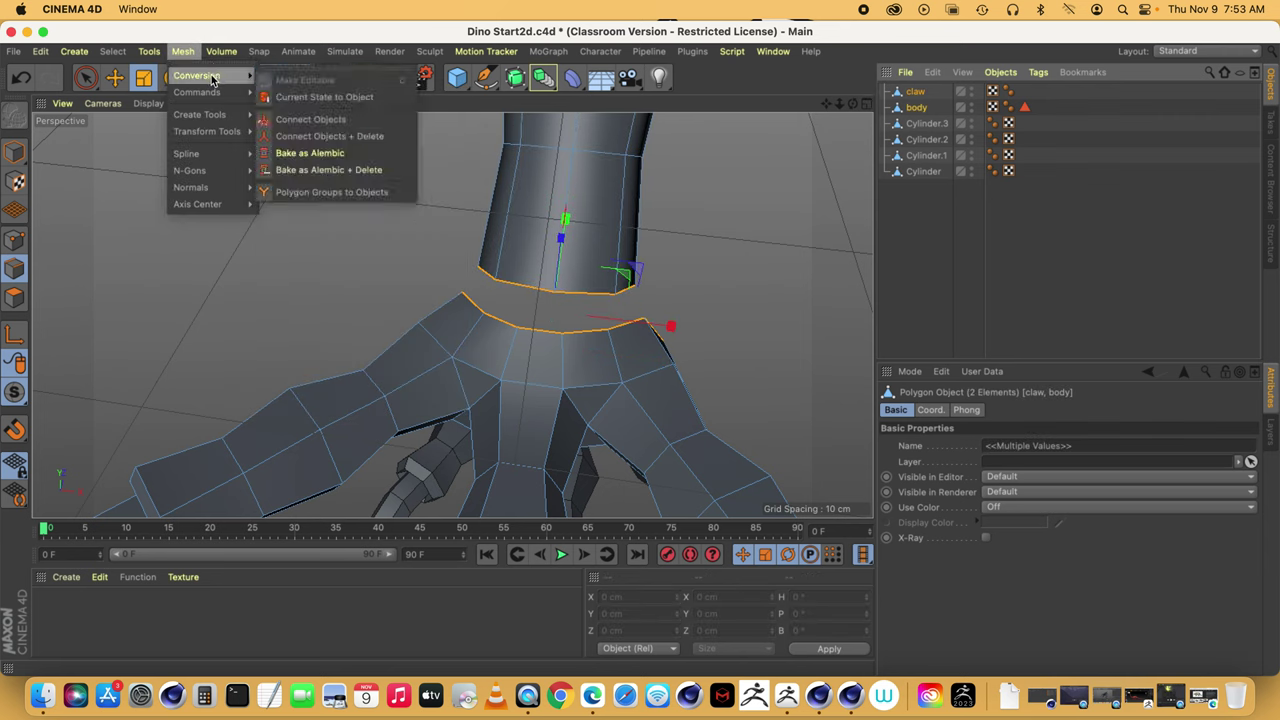
{"action": "left_click", "coordinate": [330, 137]}
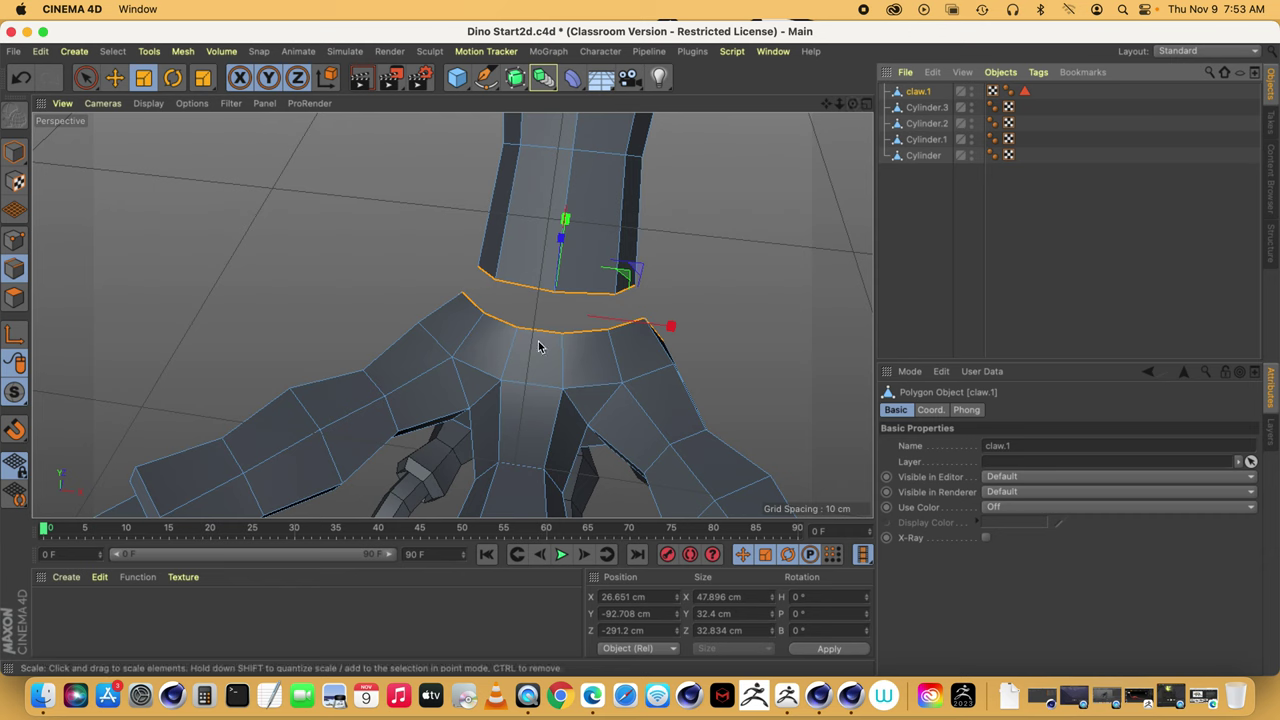
- Try to bridge the selected rim edges of the hand and arm, and clear the edge selection
{"action": "left_click", "coordinate": [183, 51]}
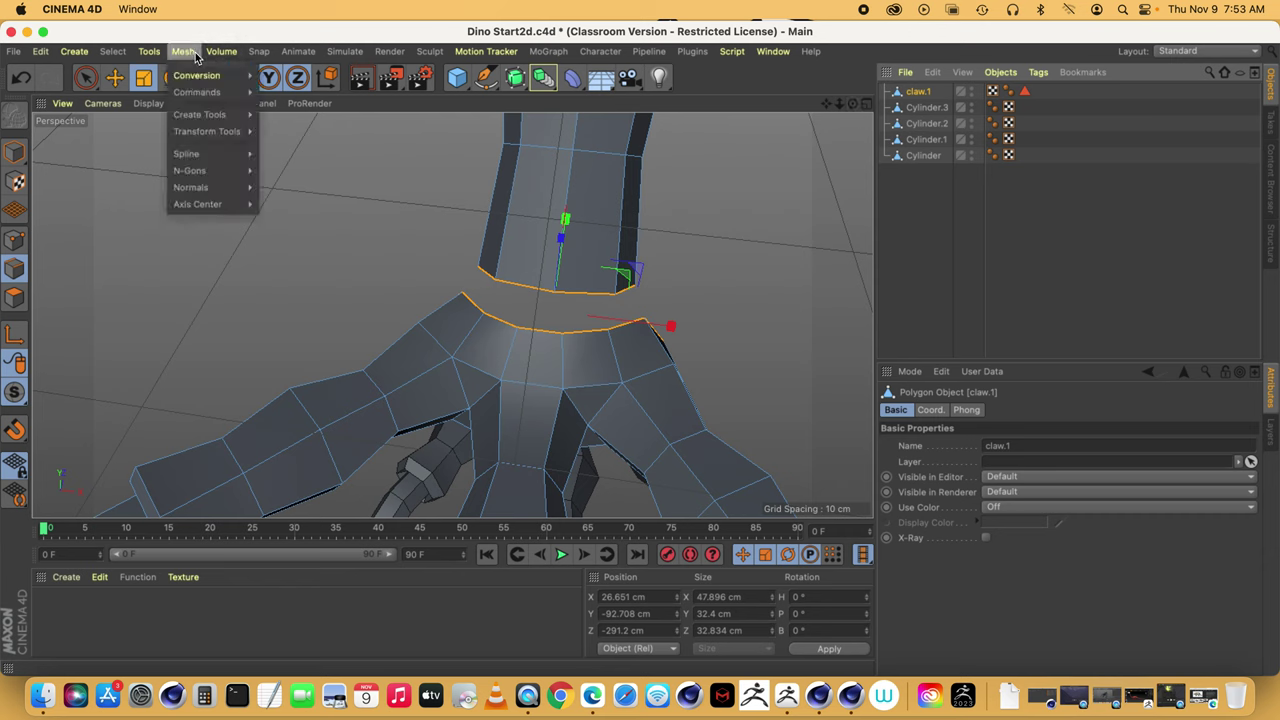
{"action": "mouse_move", "coordinate": [205, 114]}
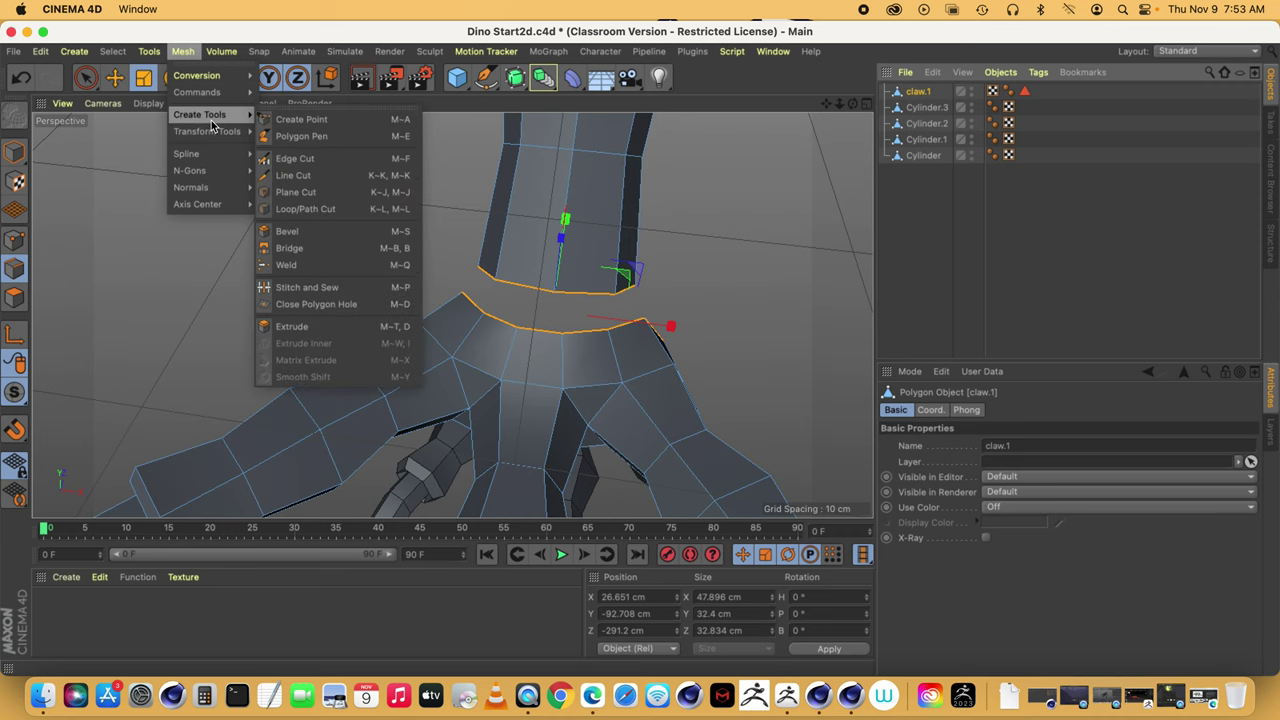
{"action": "left_click", "coordinate": [335, 248]}
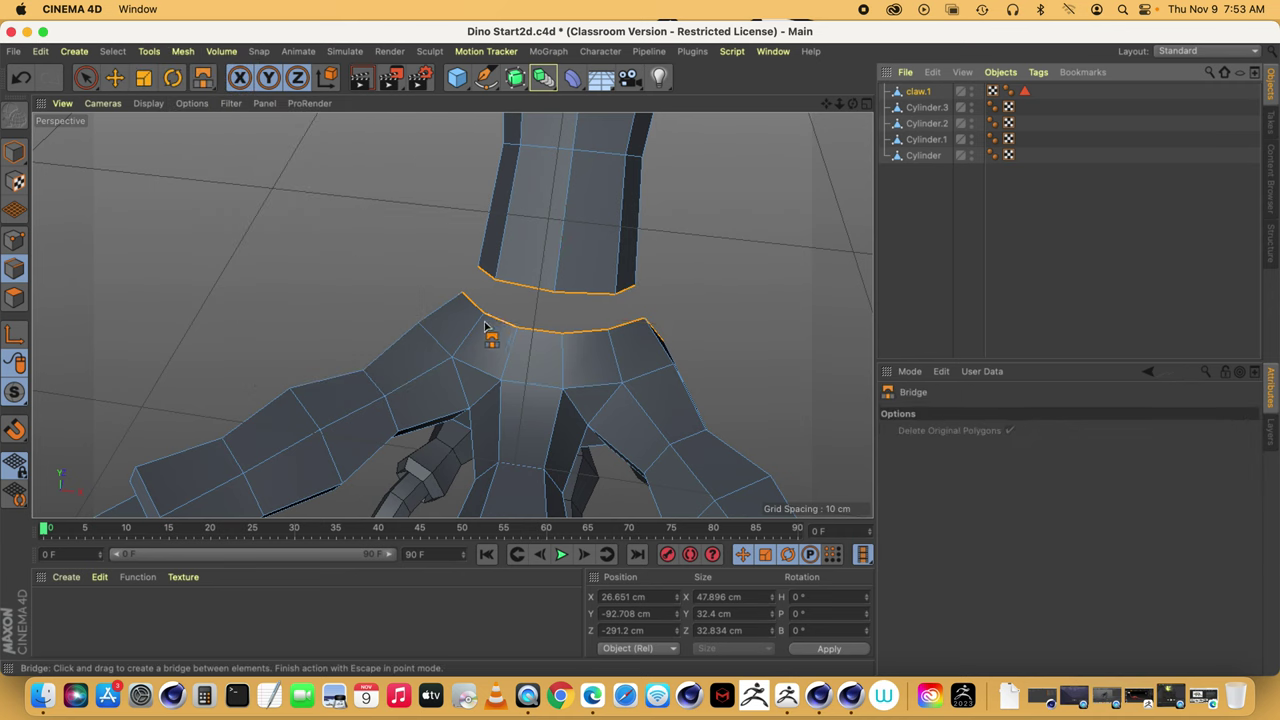
{"action": "left_click_drag", "start_coordinate": [480, 325], "coordinate": [530, 290]}
{"action": "left_click", "coordinate": [114, 77]}
{"action": "left_click", "coordinate": [353, 271]}
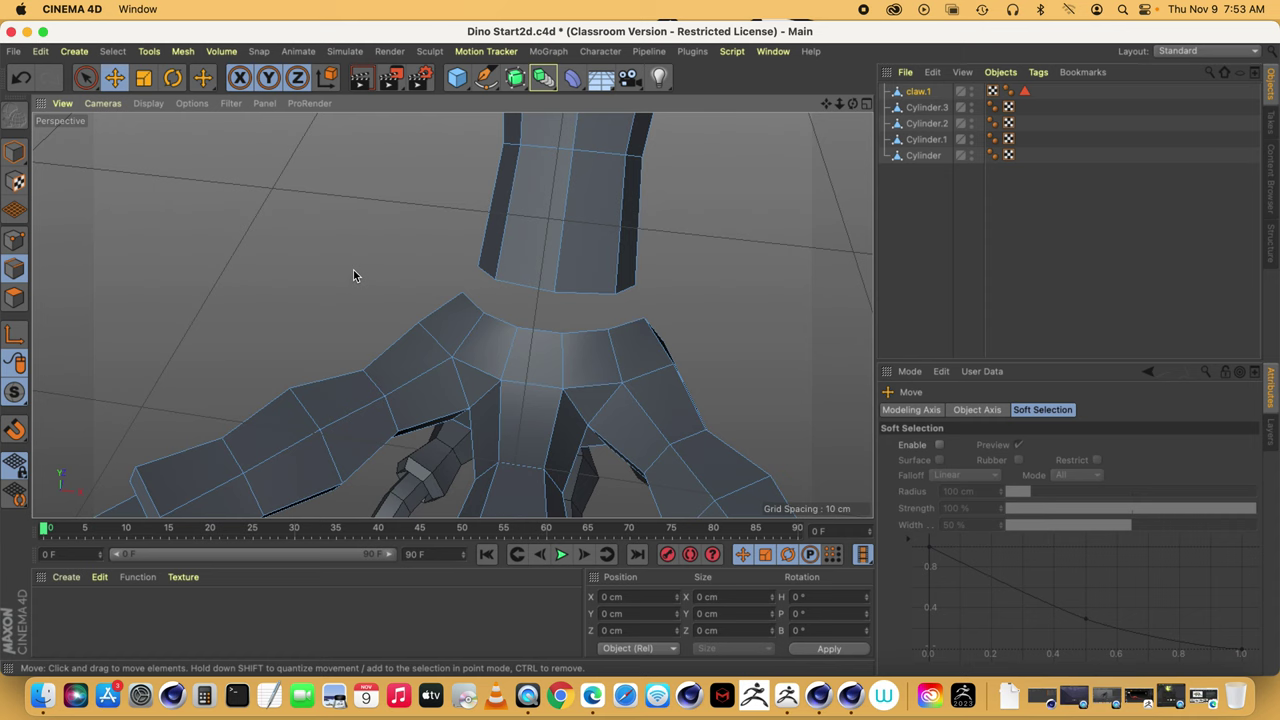
- Bridge two edges on the upper side of the hand's rim to the facing edges at the arm's end
{"action": "left_click", "coordinate": [202, 78]}
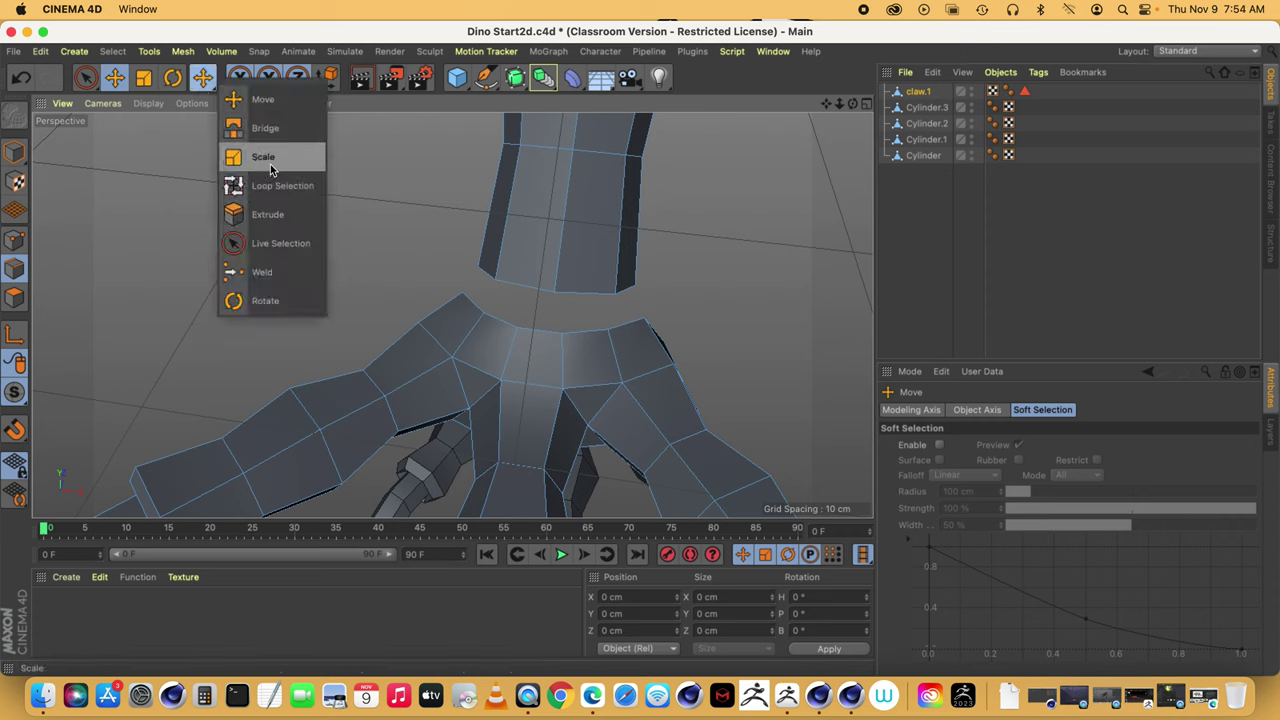
{"action": "left_click", "coordinate": [295, 128]}
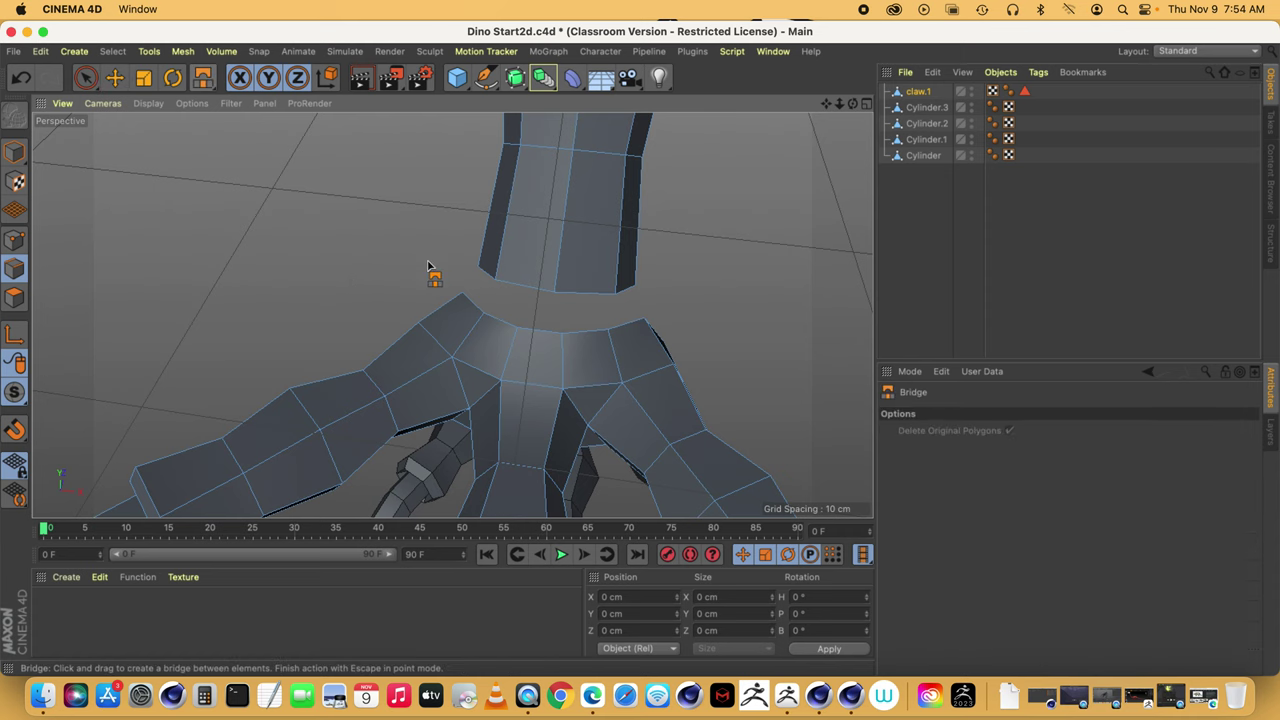
{"action": "left_click_drag", "start_coordinate": [493, 325], "coordinate": [523, 282]}
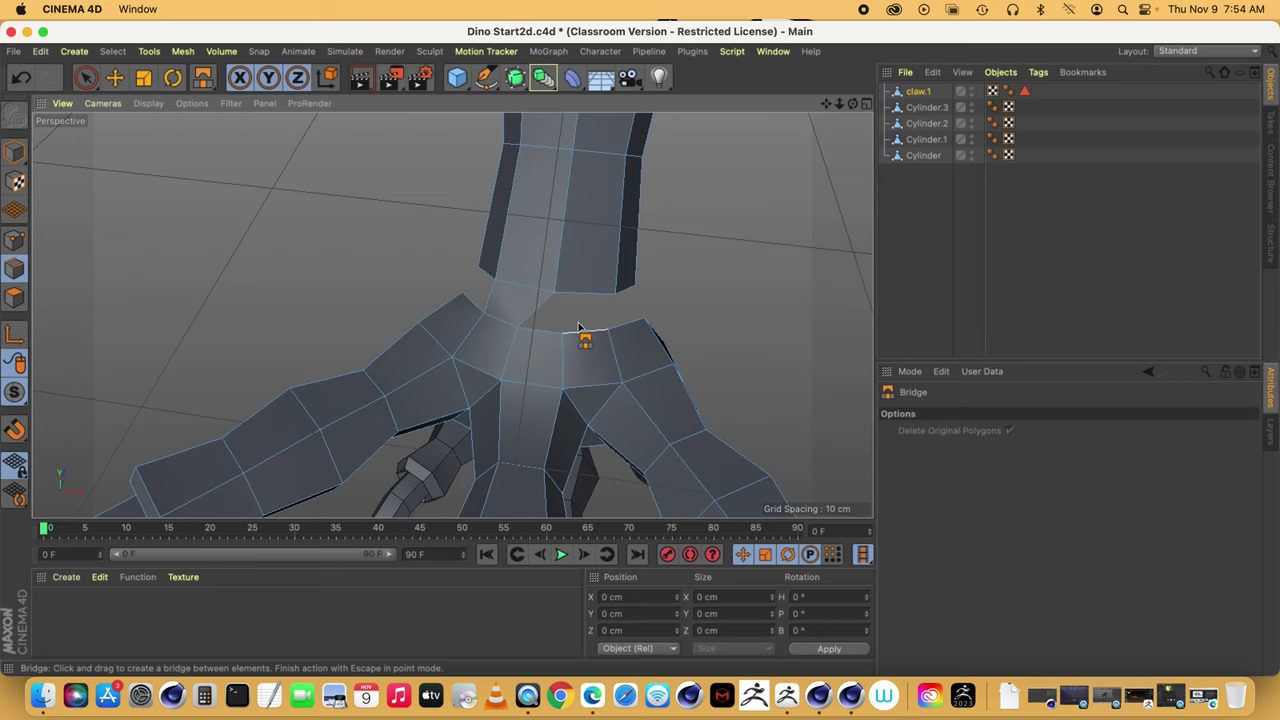
{"action": "left_click_drag", "start_coordinate": [583, 337], "coordinate": [586, 292]}
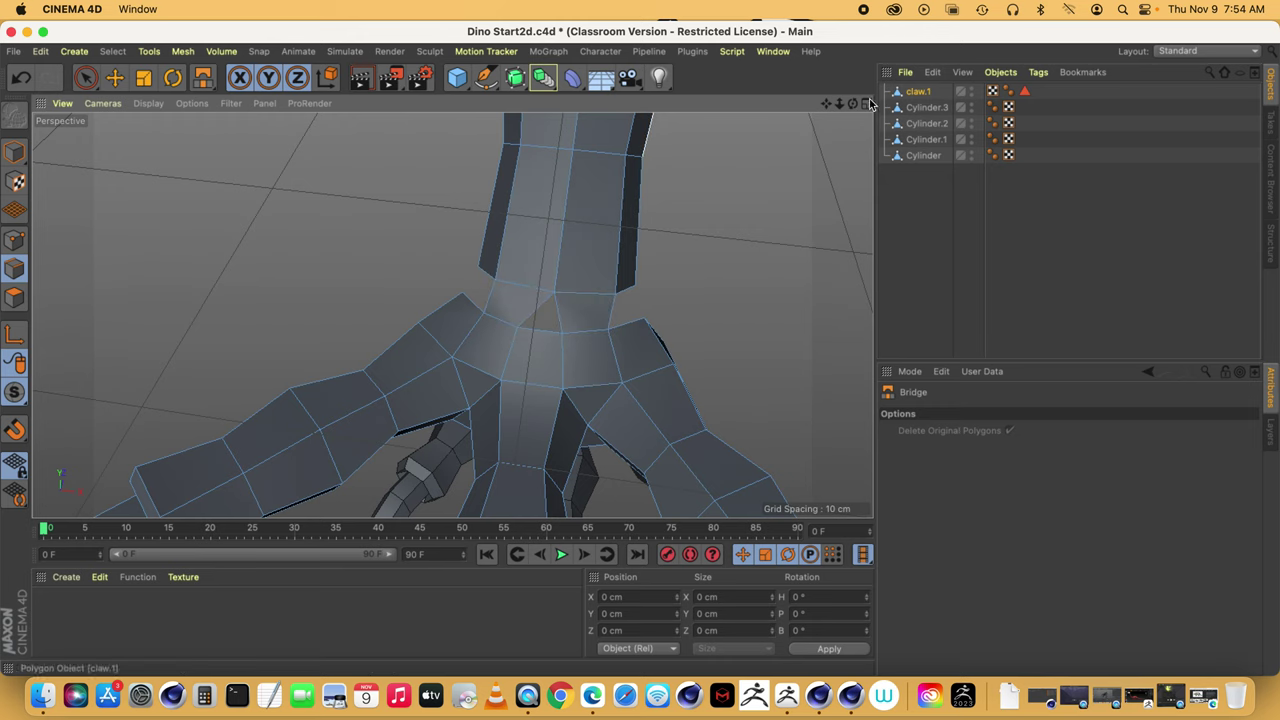
- Try bridging the outer finger's rim edge to the adjacent arm edge, and undo that bridge
{"action": "left_click_drag", "start_coordinate": [852, 104], "coordinate": [827, 104]}
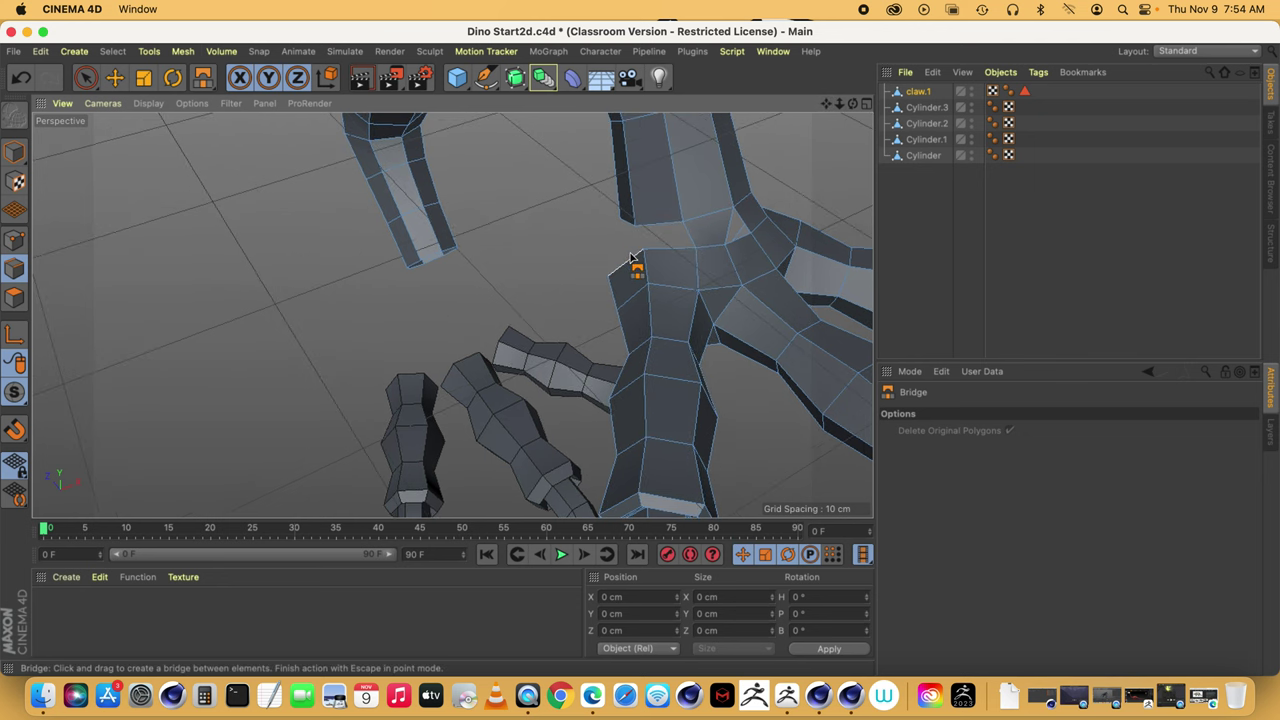
{"action": "left_click_drag", "start_coordinate": [632, 258], "coordinate": [624, 234]}
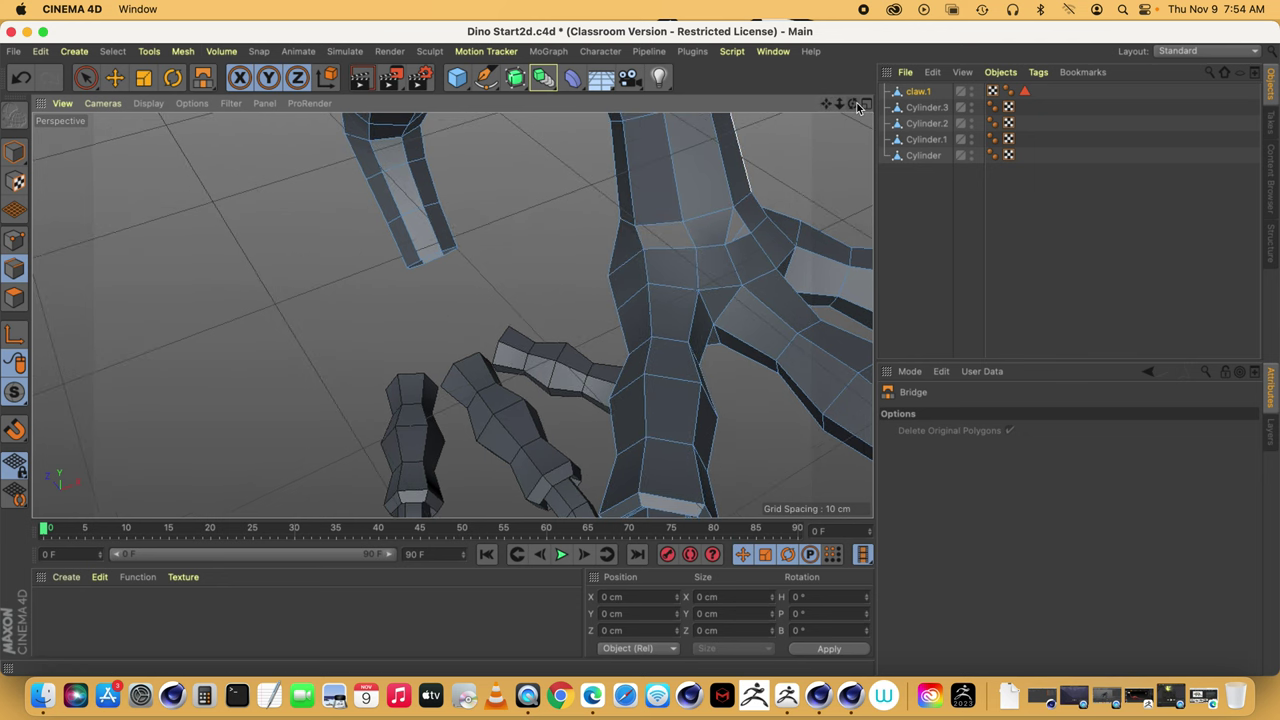
{"action": "left_click_drag", "start_coordinate": [857, 107], "coordinate": [826, 104]}
{"action": "left_click_drag", "start_coordinate": [452, 316], "coordinate": [452, 316]}
{"action": "left_click_drag", "start_coordinate": [845, 106], "coordinate": [790, 115]}
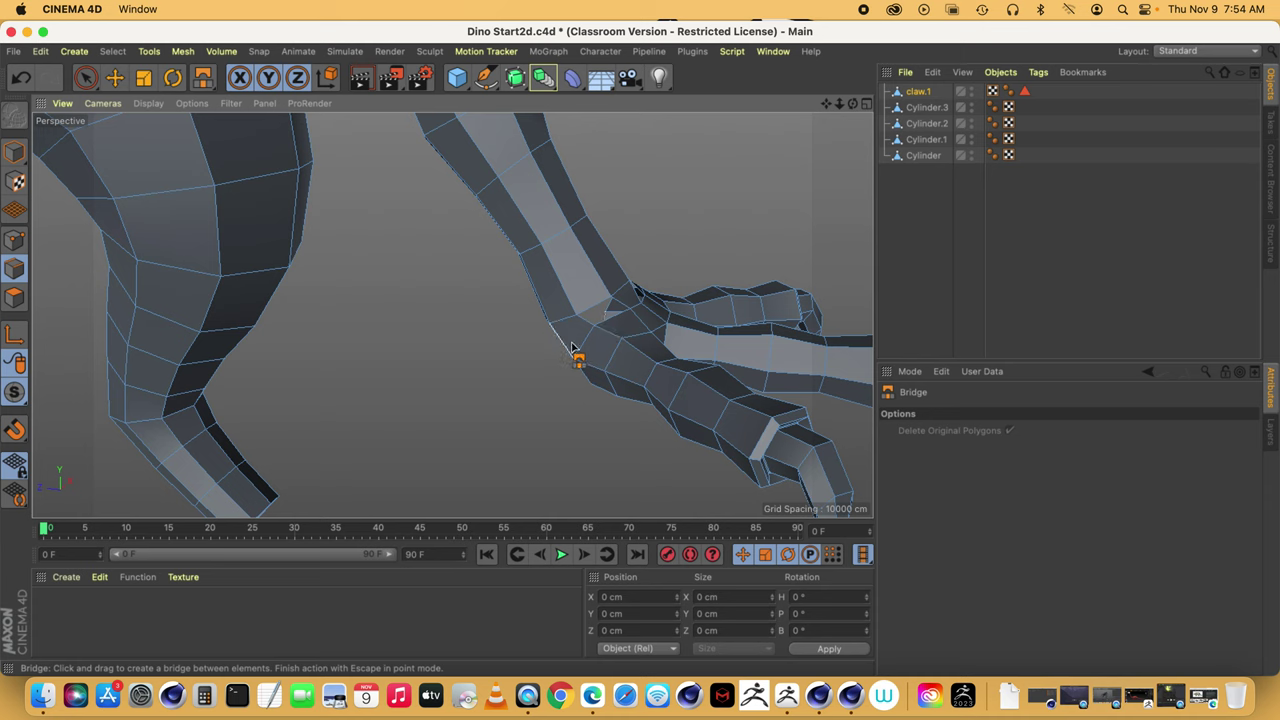
{"action": "key", "text": "super+z"}
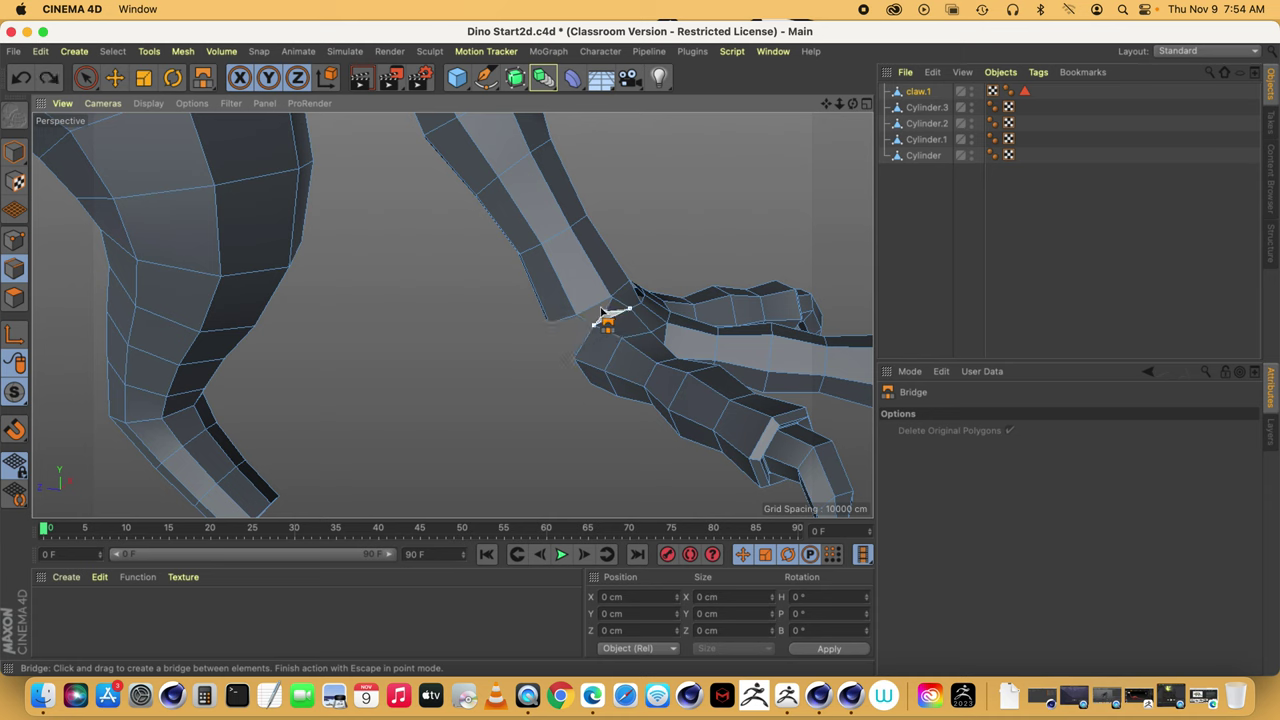
- Bridge the hand's upper rim edge to the facing arm edge to fill the gap at the wrist
{"action": "left_click_drag", "start_coordinate": [600, 310], "coordinate": [580, 318]}
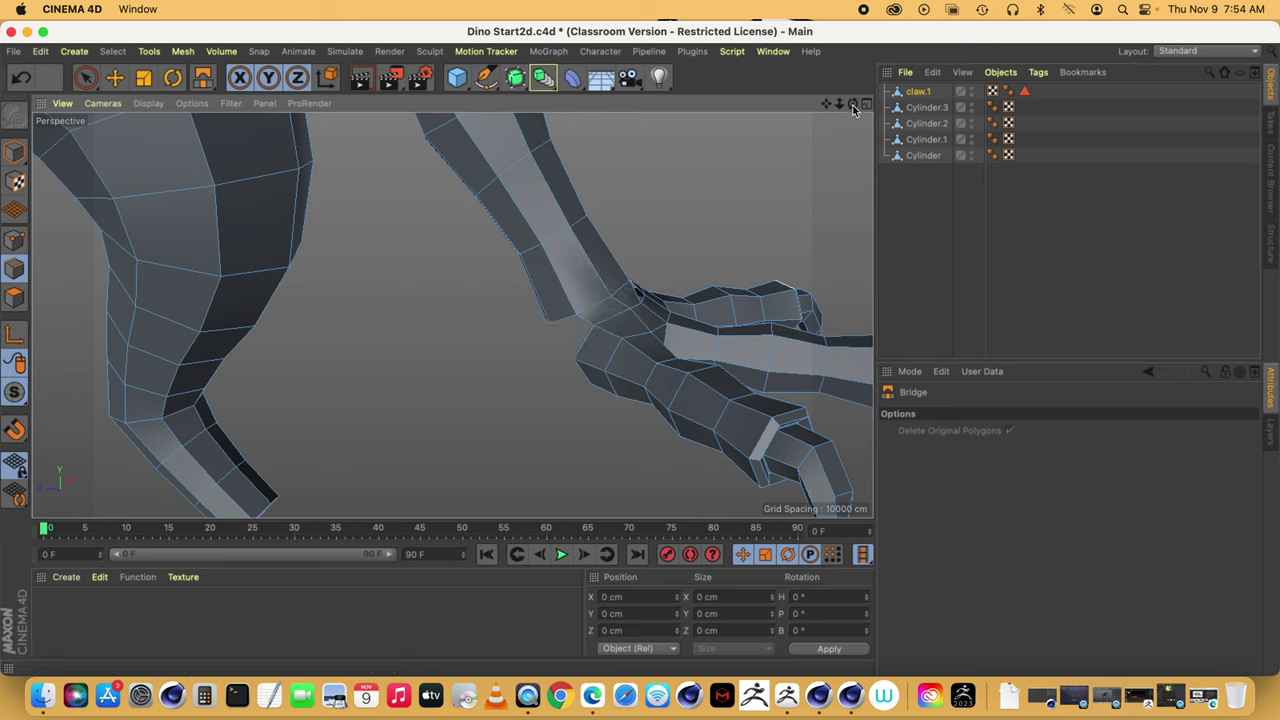
{"action": "left_click_drag", "start_coordinate": [852, 104], "coordinate": [801, 142]}
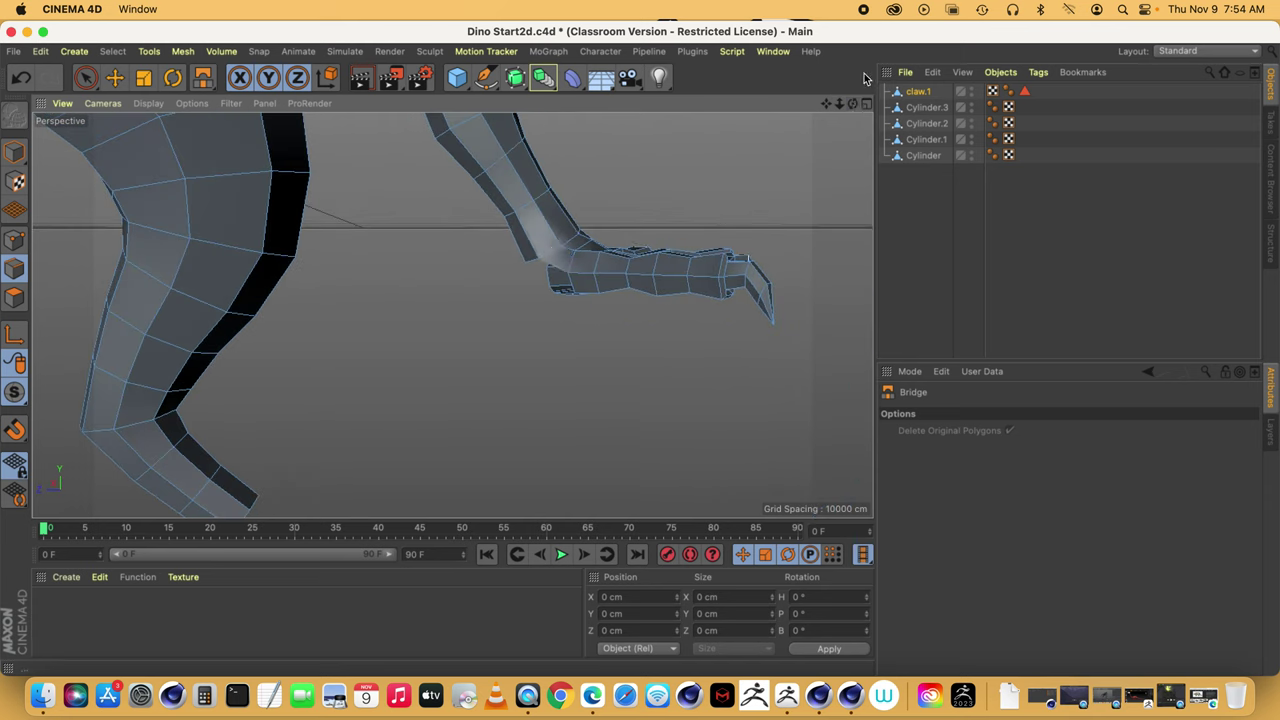
{"action": "left_click_drag", "start_coordinate": [854, 104], "coordinate": [745, 139]}
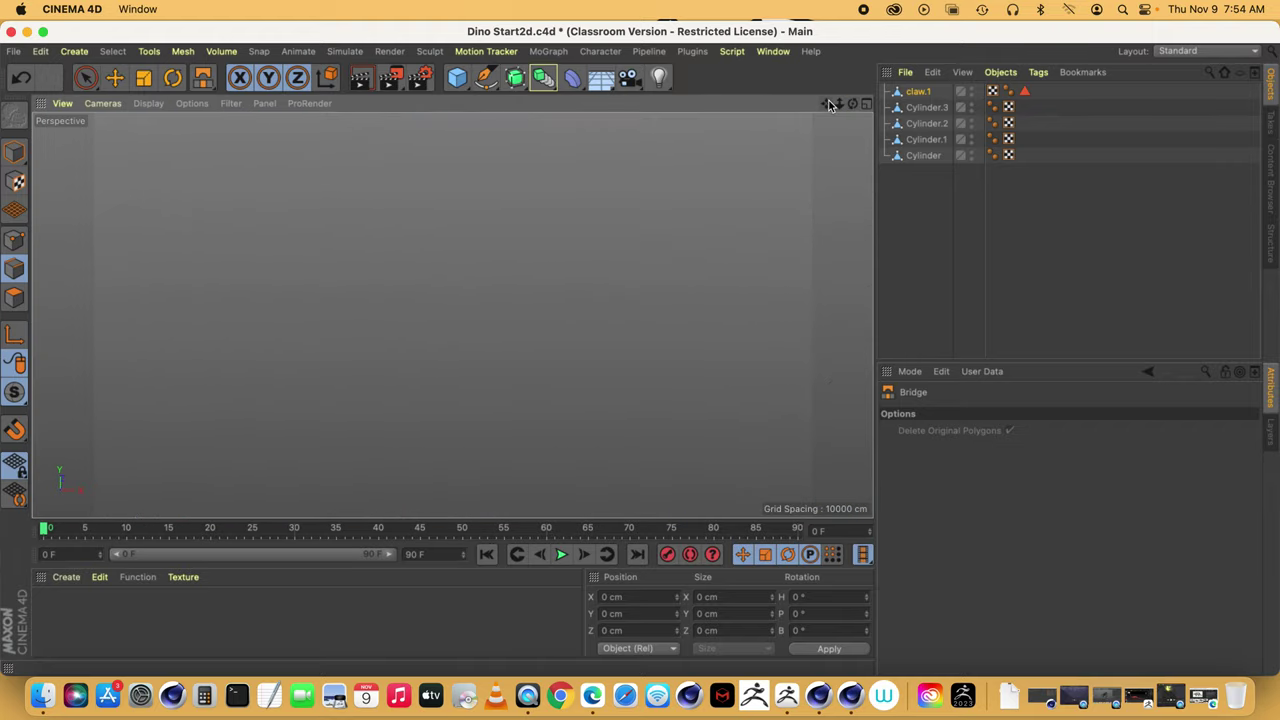
{"action": "left_click_drag", "start_coordinate": [828, 104], "coordinate": [452, 316]}
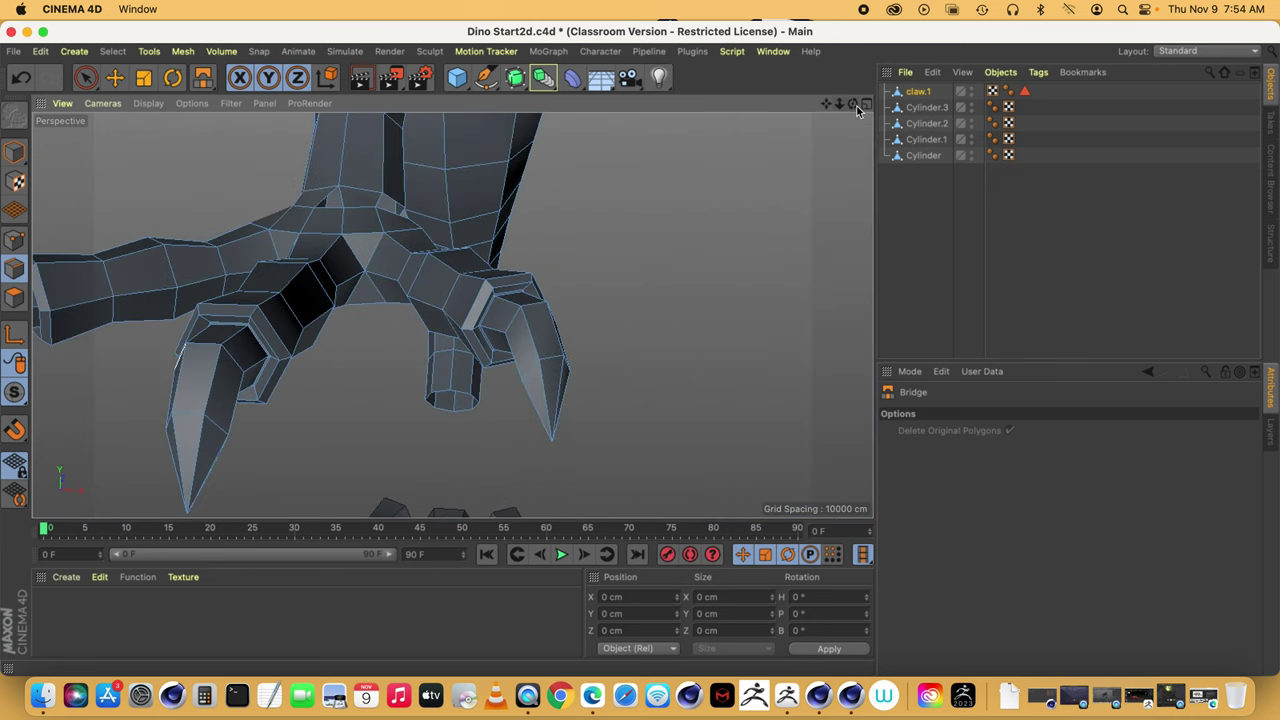
- Examine the joint between the hand and the arm from the front, side and back for remaining gaps
{"action": "left_click_drag", "start_coordinate": [855, 106], "coordinate": [492, 263]}
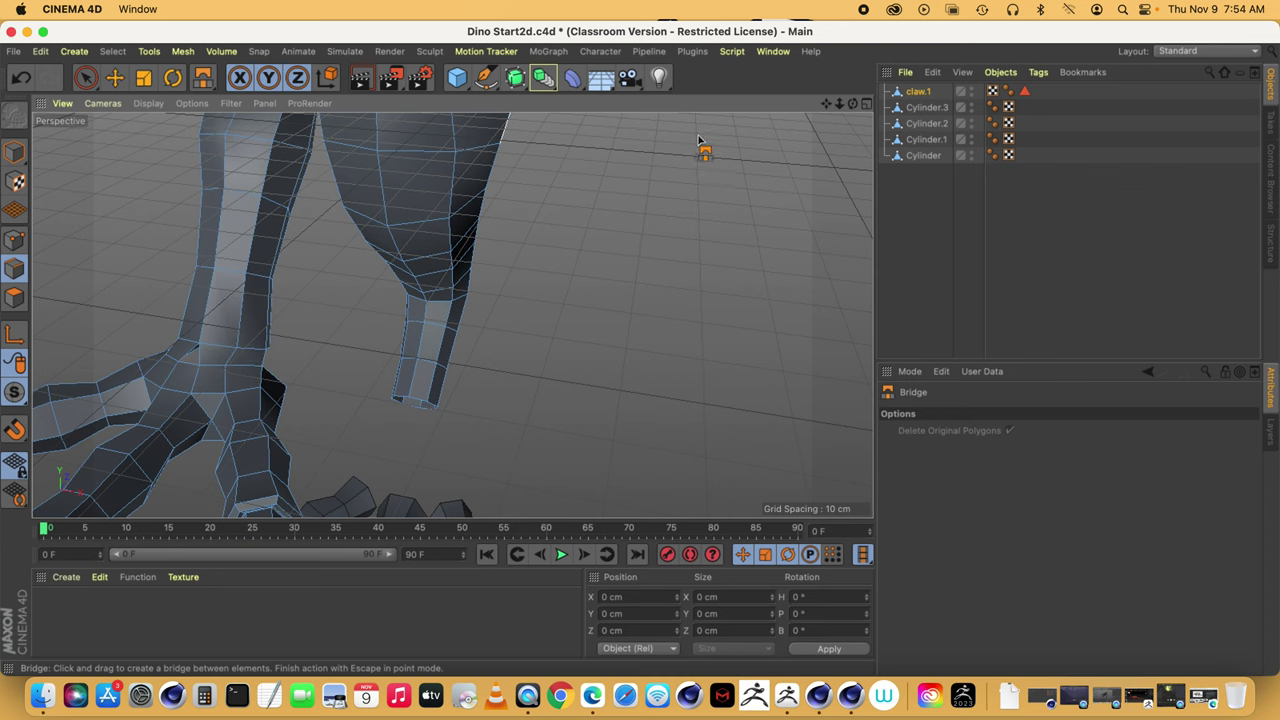
{"action": "left_click_drag", "start_coordinate": [852, 105], "coordinate": [827, 104]}
{"action": "left_click_drag", "start_coordinate": [213, 455], "coordinate": [256, 411]}
{"action": "left_click_drag", "start_coordinate": [845, 107], "coordinate": [974, 308]}
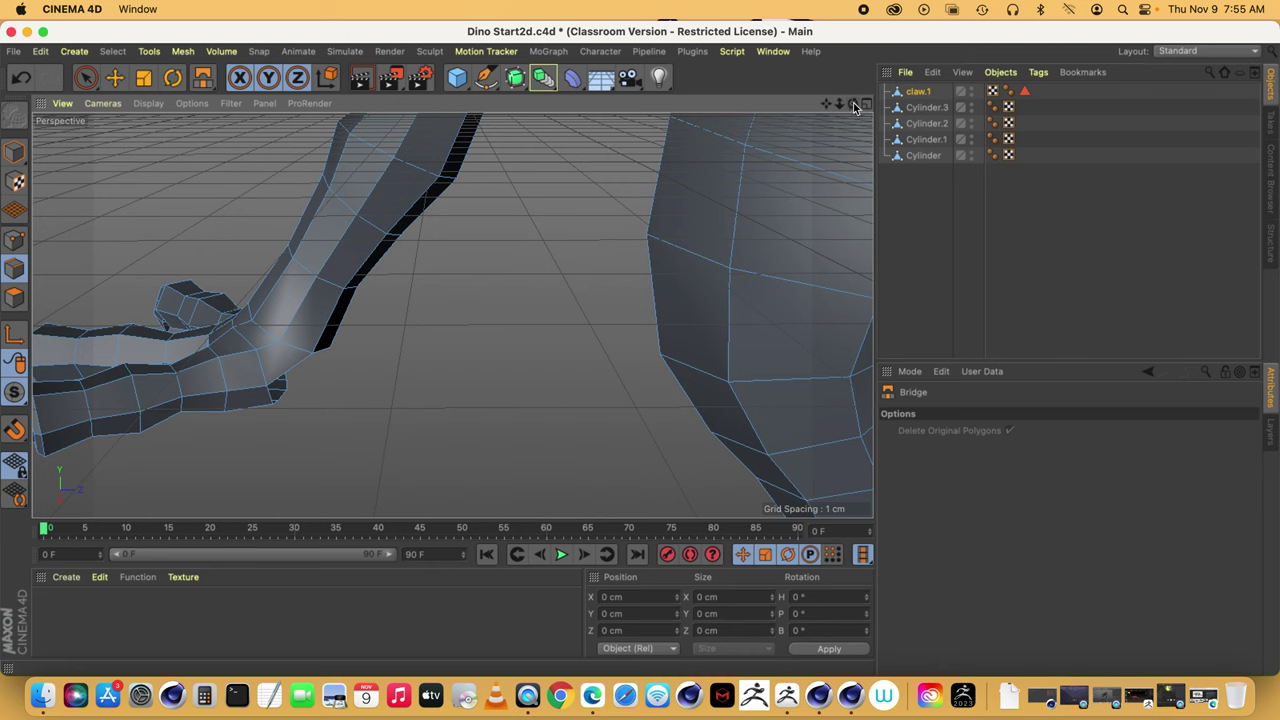
{"action": "left_click_drag", "start_coordinate": [855, 107], "coordinate": [452, 316]}
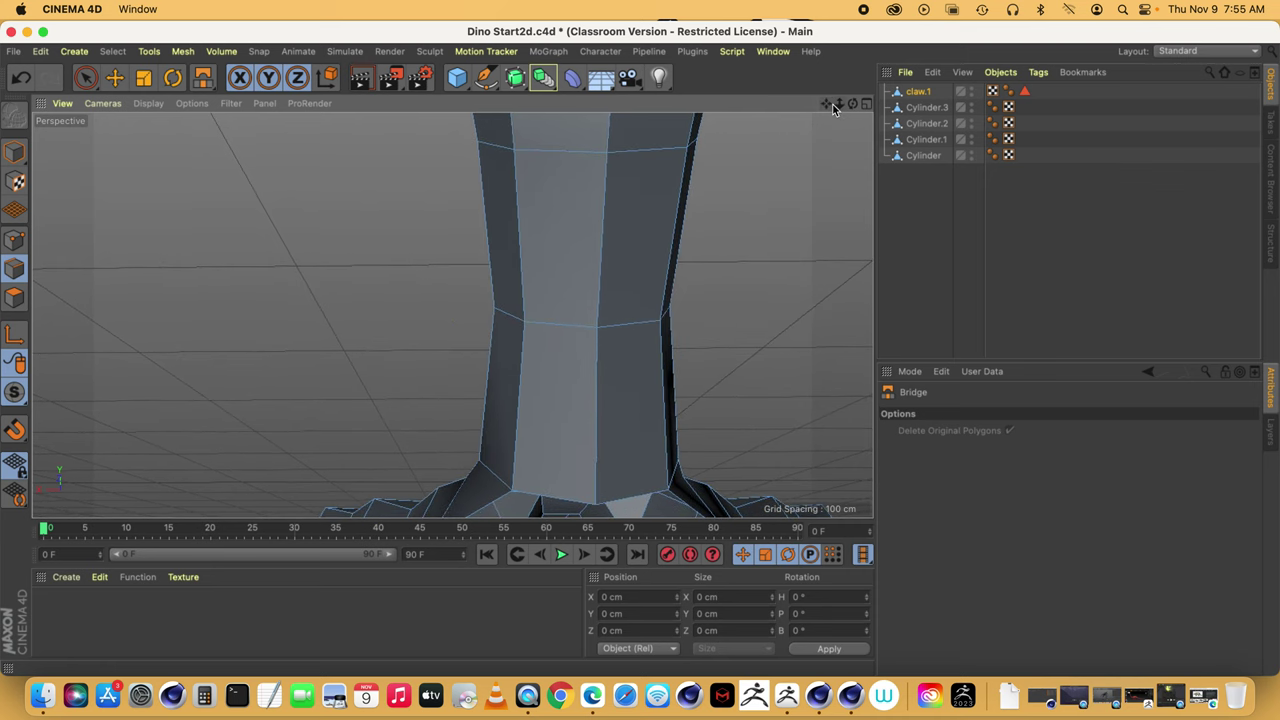
{"action": "left_click_drag", "start_coordinate": [834, 108], "coordinate": [452, 316]}
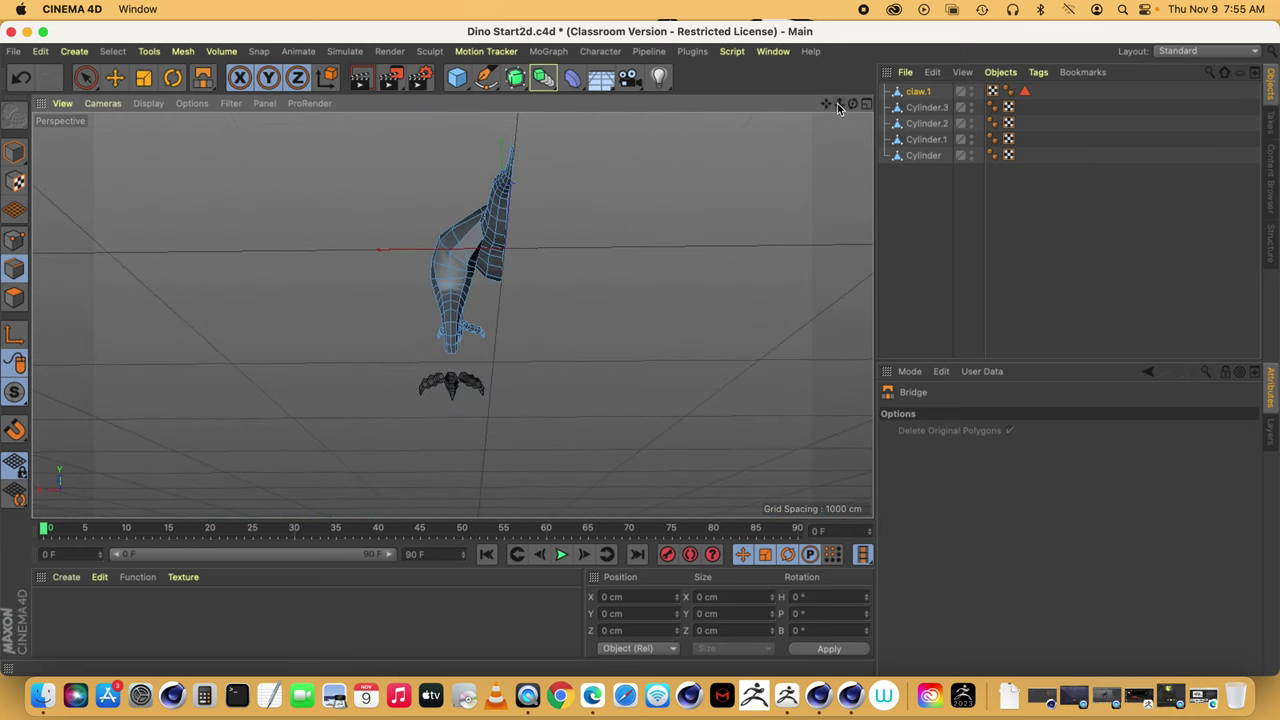
{"action": "left_click", "coordinate": [15, 153]}
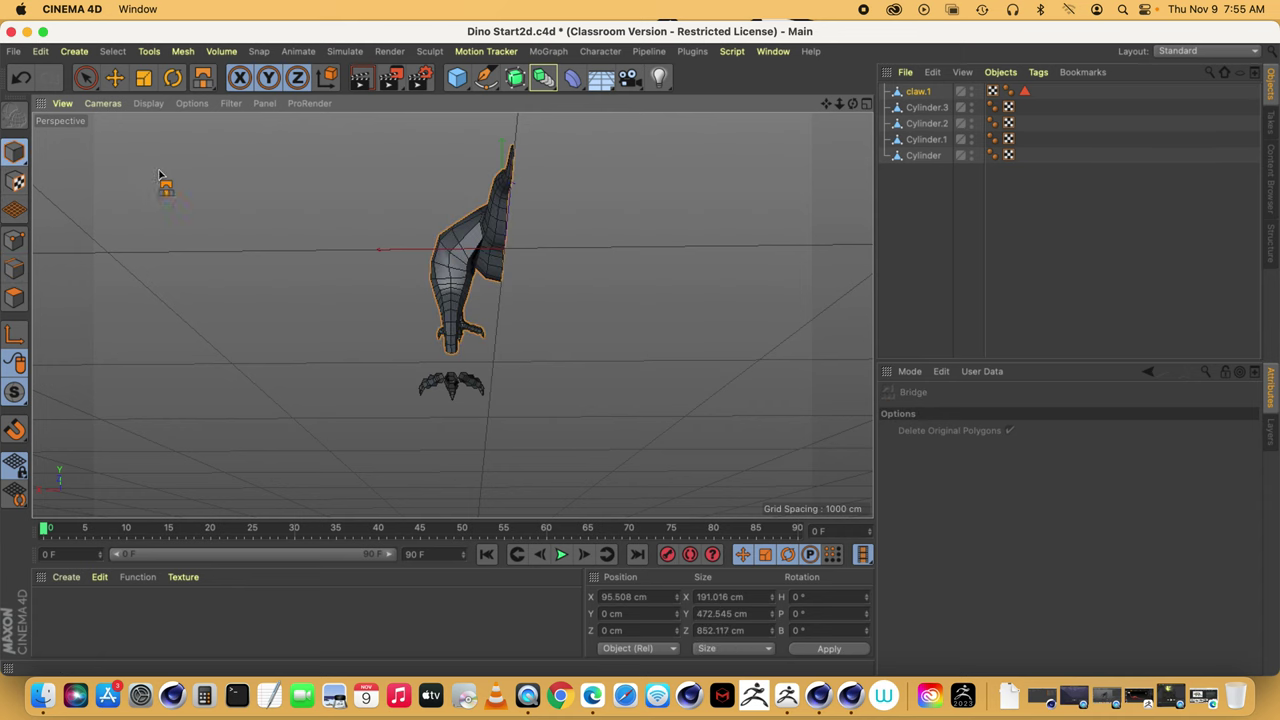
{"action": "mouse_move", "coordinate": [849, 110]}
{"action": "left_mouse_down"}
{"action": "mouse_move", "coordinate": [452, 316]}
{"action": "mouse_move", "coordinate": [838, 108]}
{"action": "left_mouse_up"}
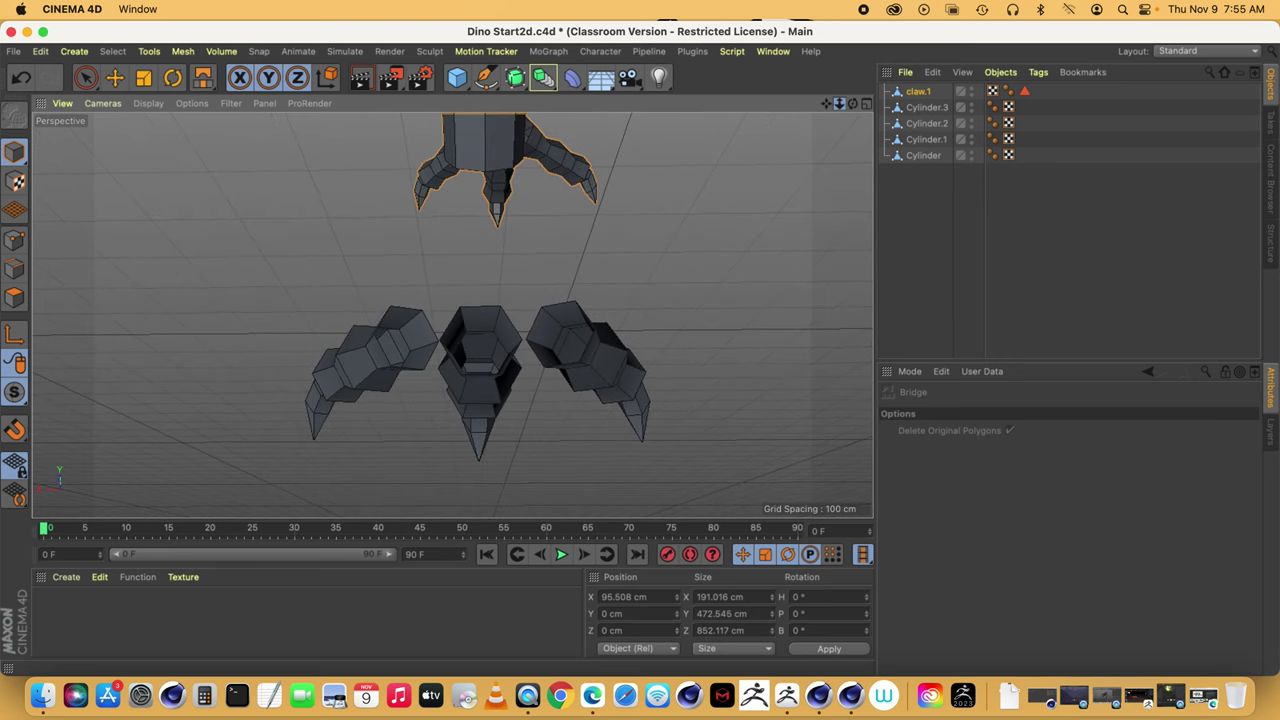
{"action": "left_click_drag", "start_coordinate": [452, 316], "coordinate": [452, 316]}
{"action": "mouse_move", "coordinate": [828, 105]}
{"action": "left_mouse_down"}
{"action": "mouse_move", "coordinate": [452, 316]}
{"action": "mouse_move", "coordinate": [818, 92]}
{"action": "left_mouse_up"}
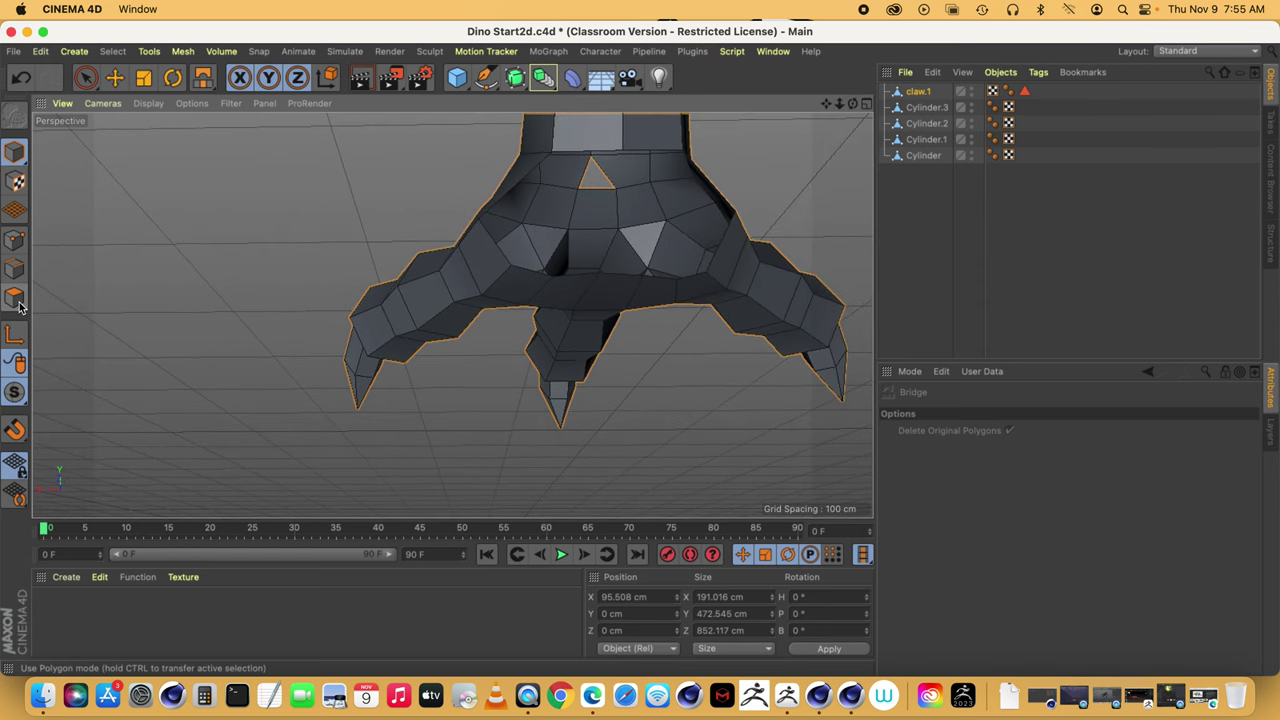
- Inspect the attached hand within the whole dinosaur body, then examine the opening at the back of the palm
{"action": "left_click", "coordinate": [14, 268]}
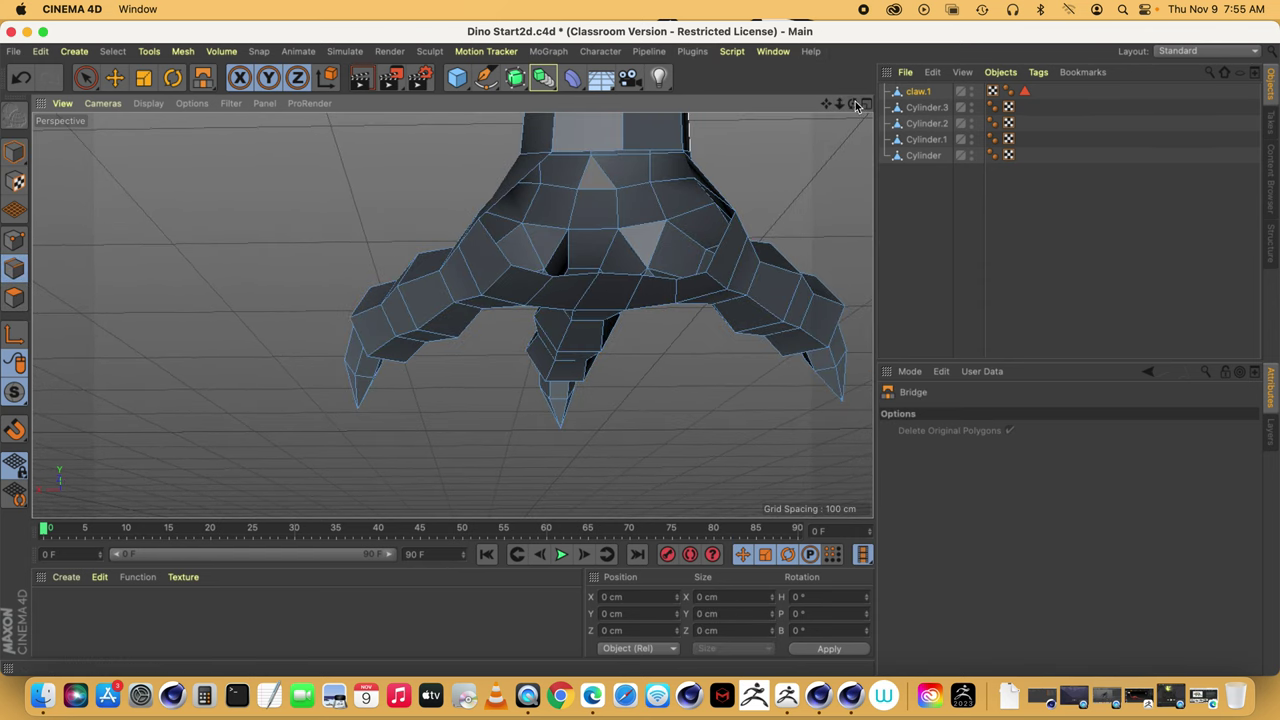
{"action": "left_click_drag", "start_coordinate": [855, 105], "coordinate": [776, 109]}
{"action": "left_click", "coordinate": [918, 96]}
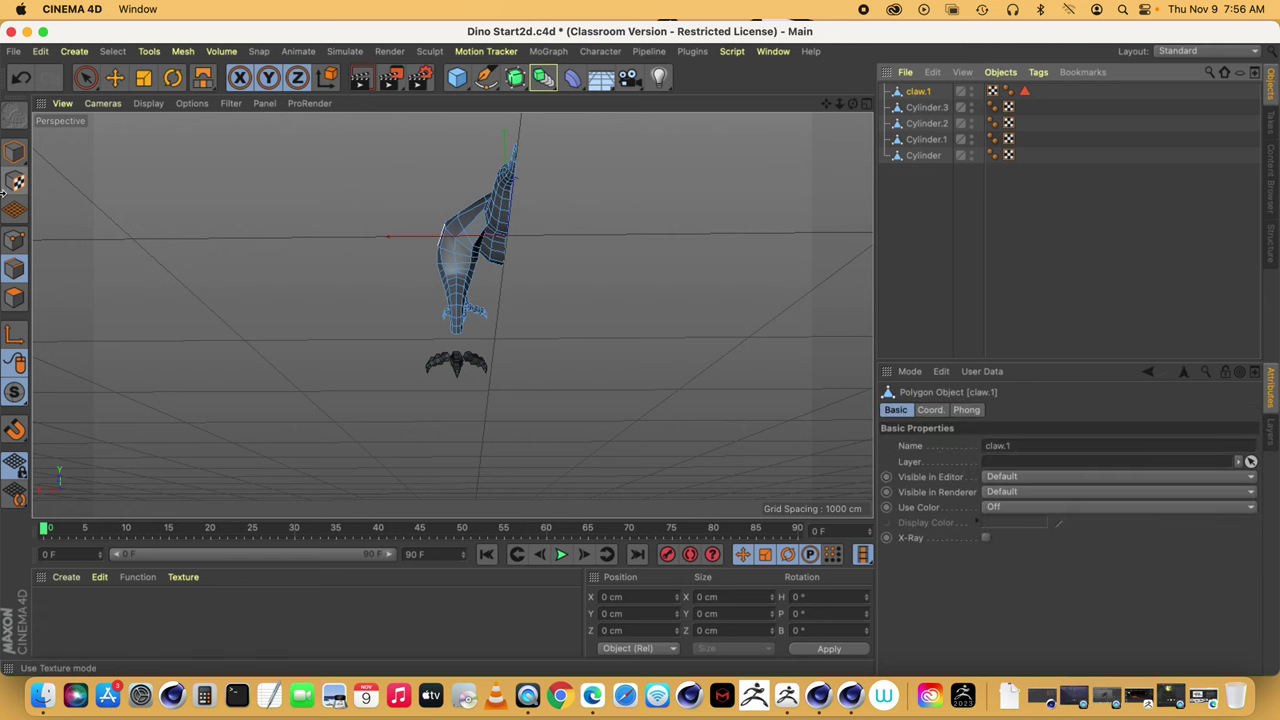
{"action": "left_click", "coordinate": [14, 150]}
{"action": "left_click_drag", "start_coordinate": [853, 105], "coordinate": [968, 120]}
{"action": "left_click", "coordinate": [116, 78]}
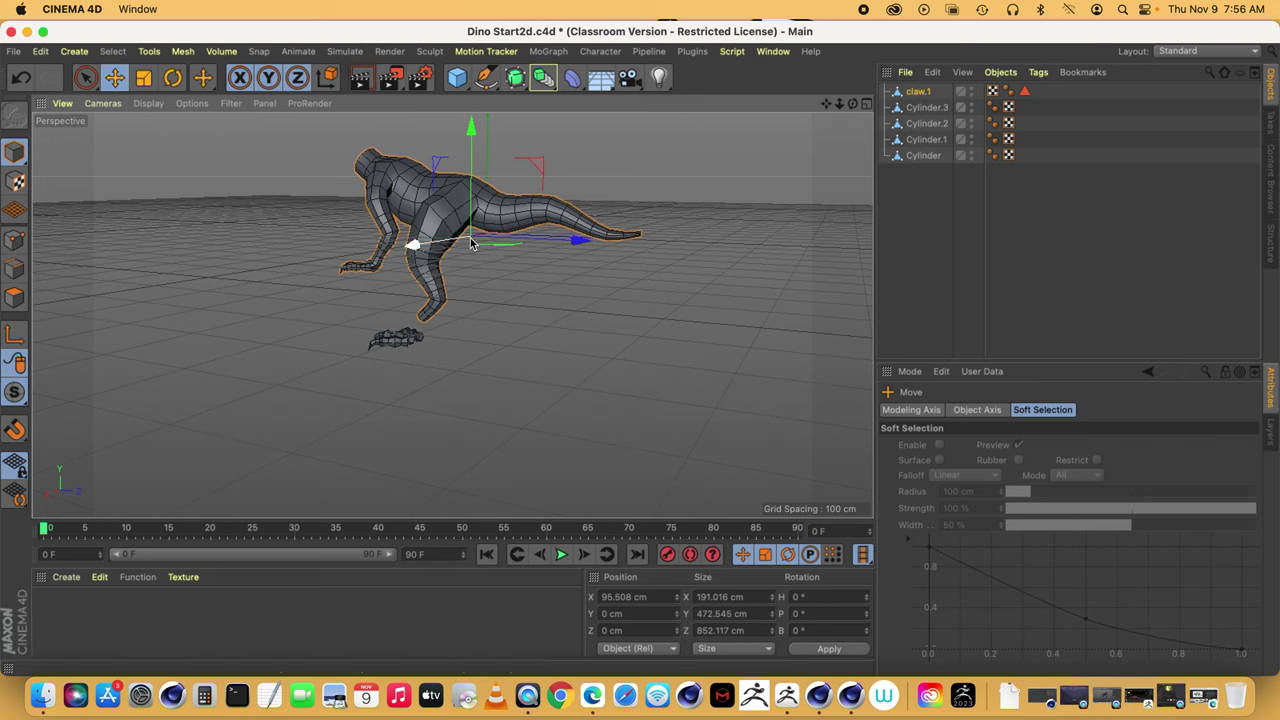
{"action": "left_click", "coordinate": [14, 333]}
{"action": "left_click_drag", "start_coordinate": [839, 103], "coordinate": [774, 161]}
{"action": "scroll", "coordinate": [452, 316], "scroll_direction": "up", "scroll_amount": 5}
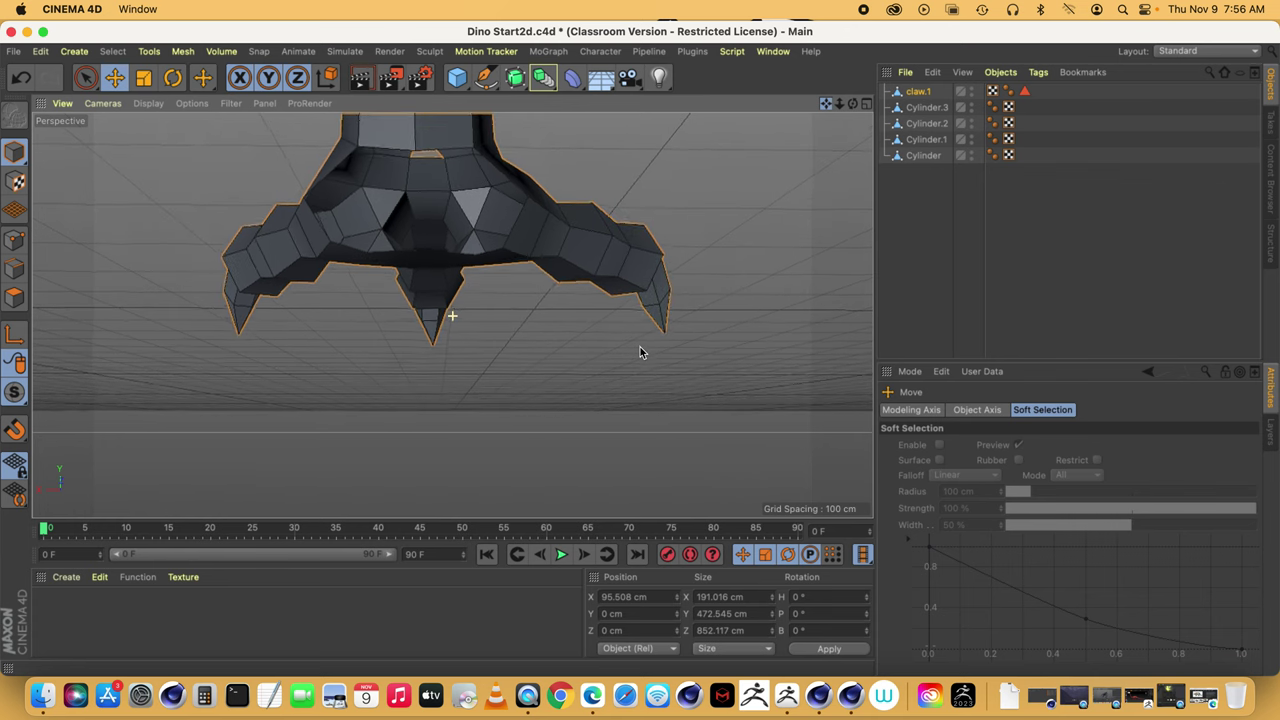
{"action": "scroll", "coordinate": [640, 352], "scroll_direction": "up", "scroll_amount": 5}
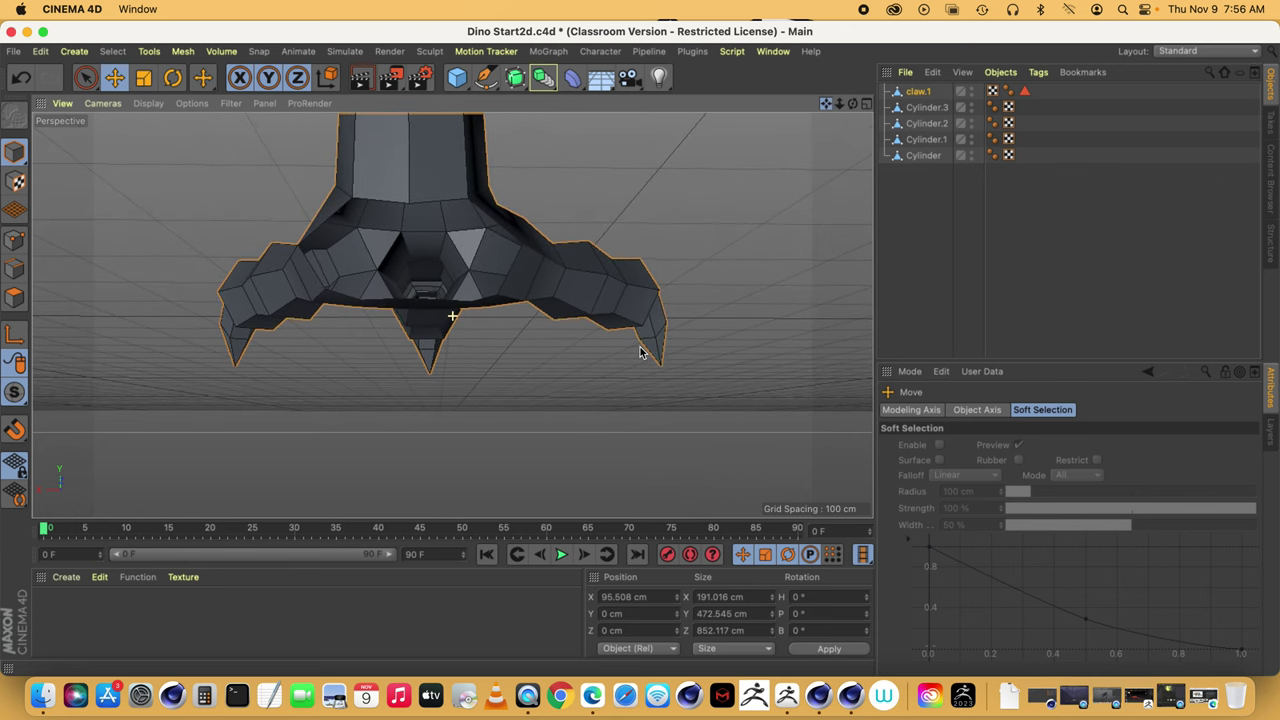
{"action": "scroll", "coordinate": [640, 352], "scroll_direction": "up", "scroll_amount": 2}
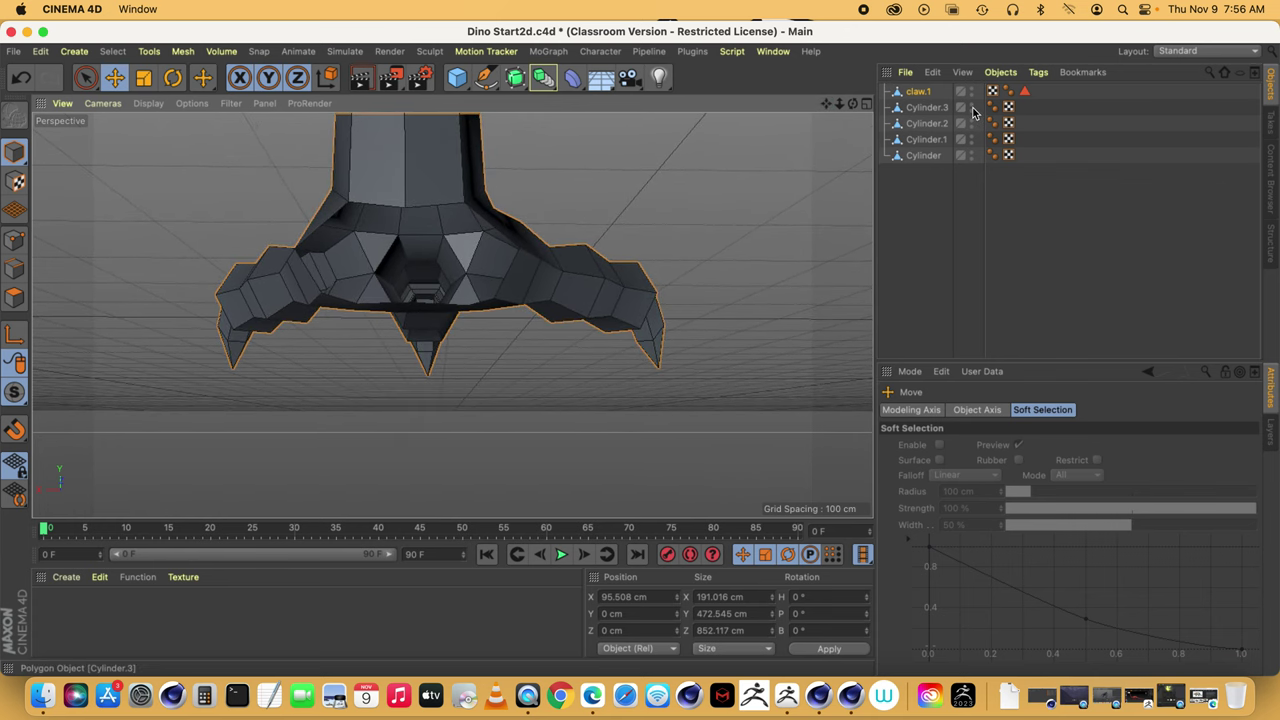
{"action": "left_click_drag", "start_coordinate": [853, 104], "coordinate": [876, 101]}
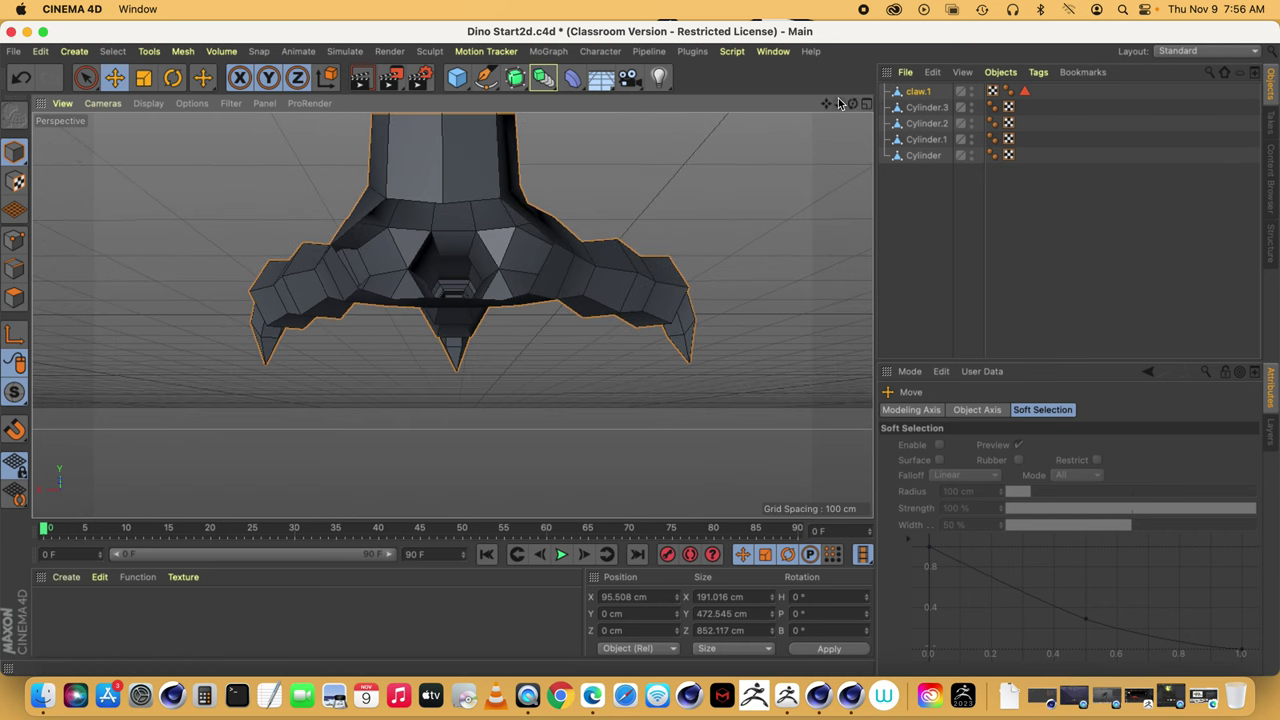
{"action": "left_click_drag", "start_coordinate": [839, 104], "coordinate": [585, 134]}
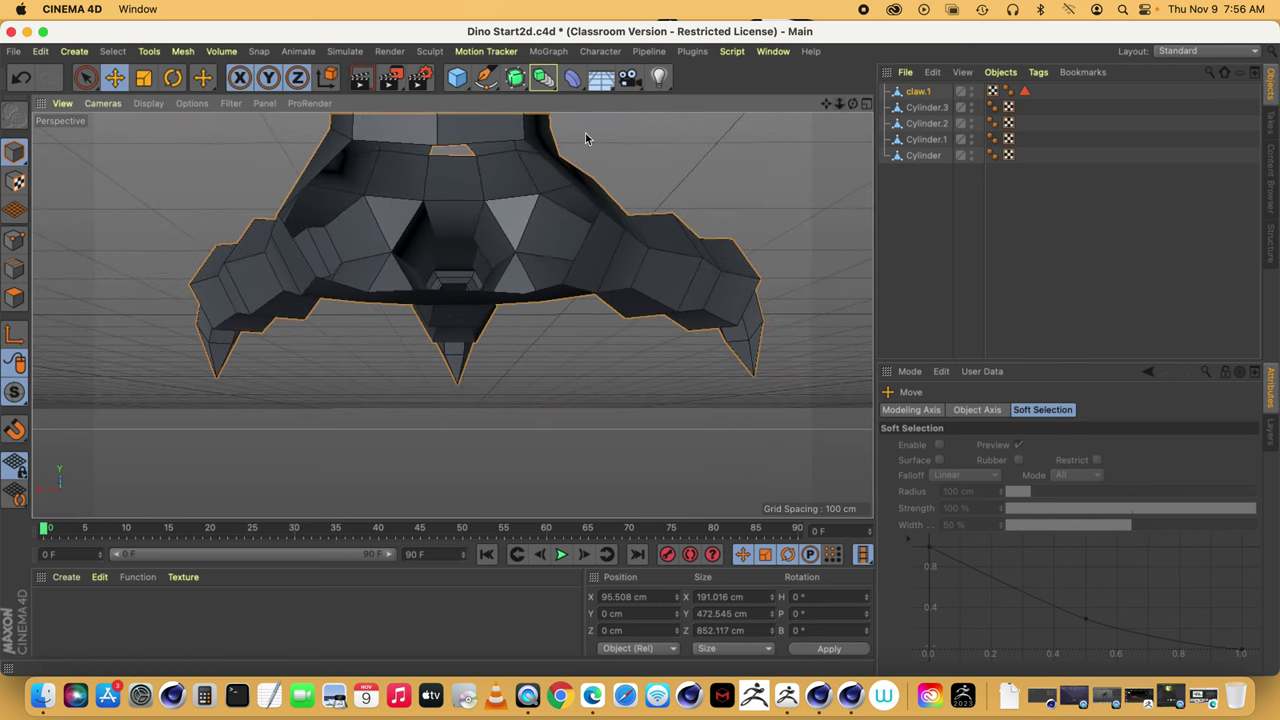
{"action": "left_click", "coordinate": [15, 268]}
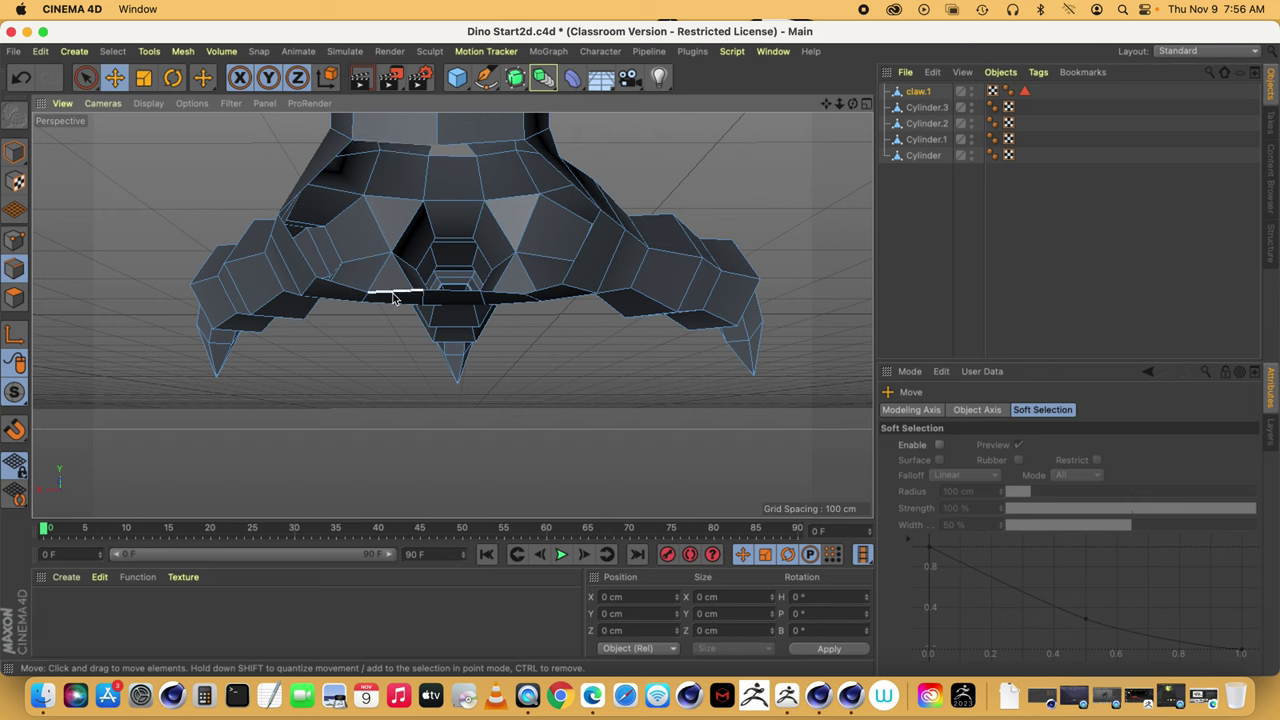
{"action": "left_click_drag", "start_coordinate": [349, 294], "coordinate": [408, 218]}
{"action": "key", "text": "super+z"}
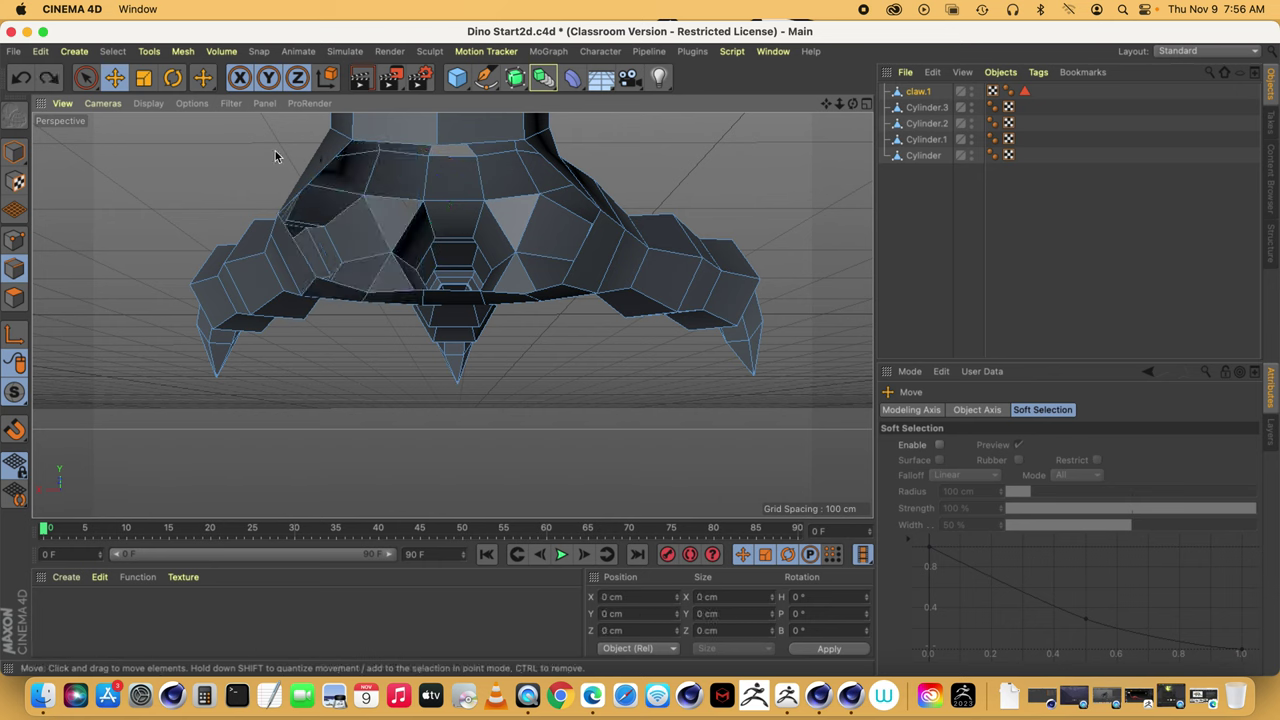
- Bridge one lower palm rim edge on each side of the opening to the matching edge at the arm's end
{"action": "left_click", "coordinate": [202, 77]}
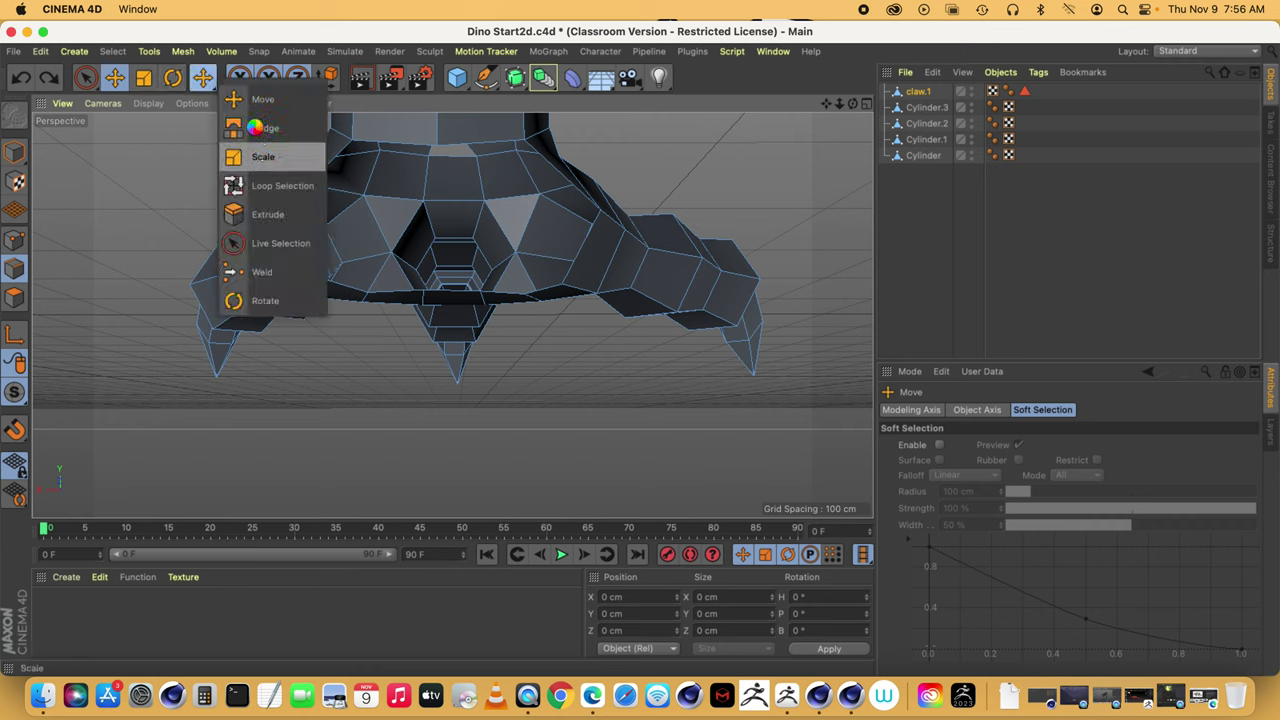
{"action": "left_click", "coordinate": [264, 216]}
{"action": "left_click", "coordinate": [202, 77]}
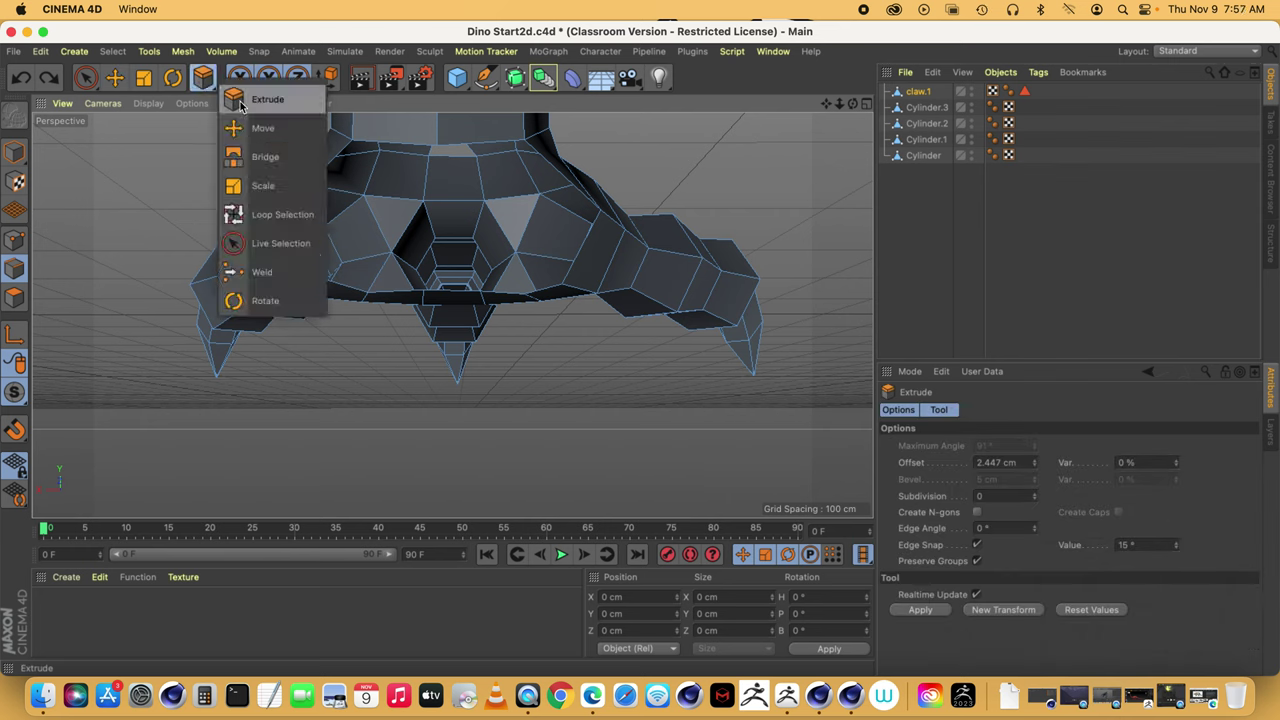
{"action": "left_click", "coordinate": [263, 157]}
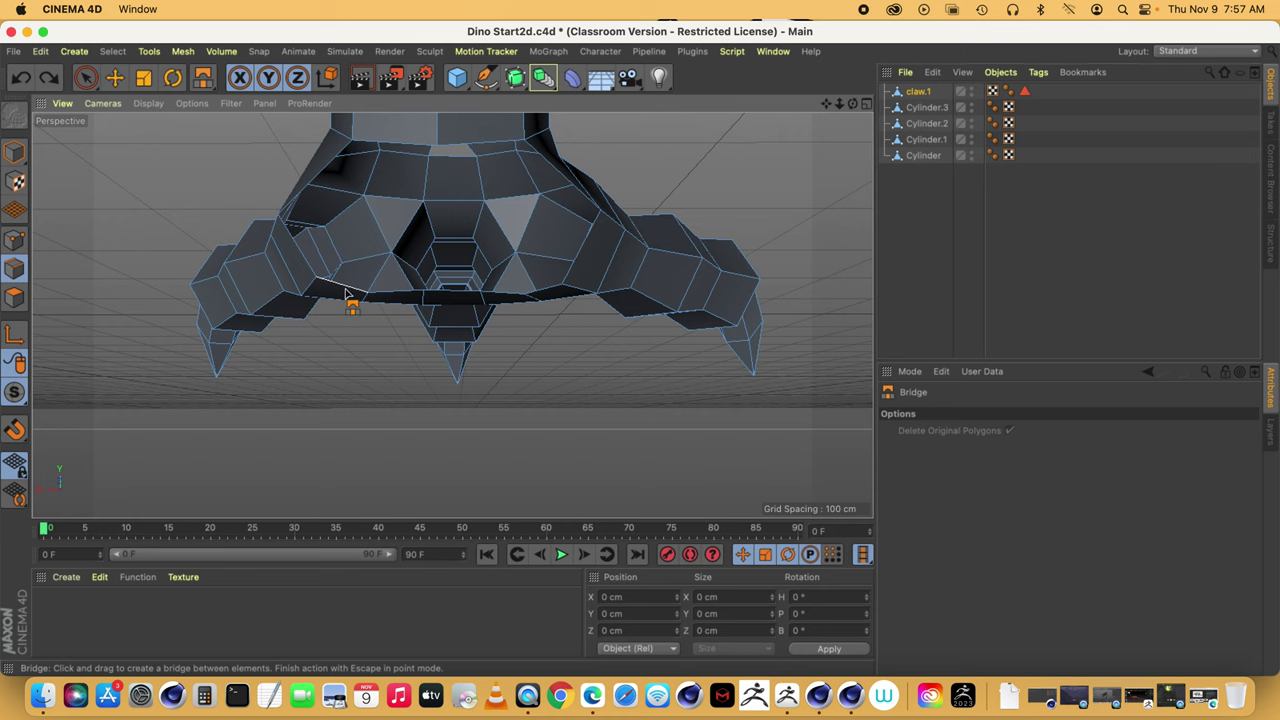
{"action": "left_click_drag", "start_coordinate": [345, 293], "coordinate": [403, 148]}
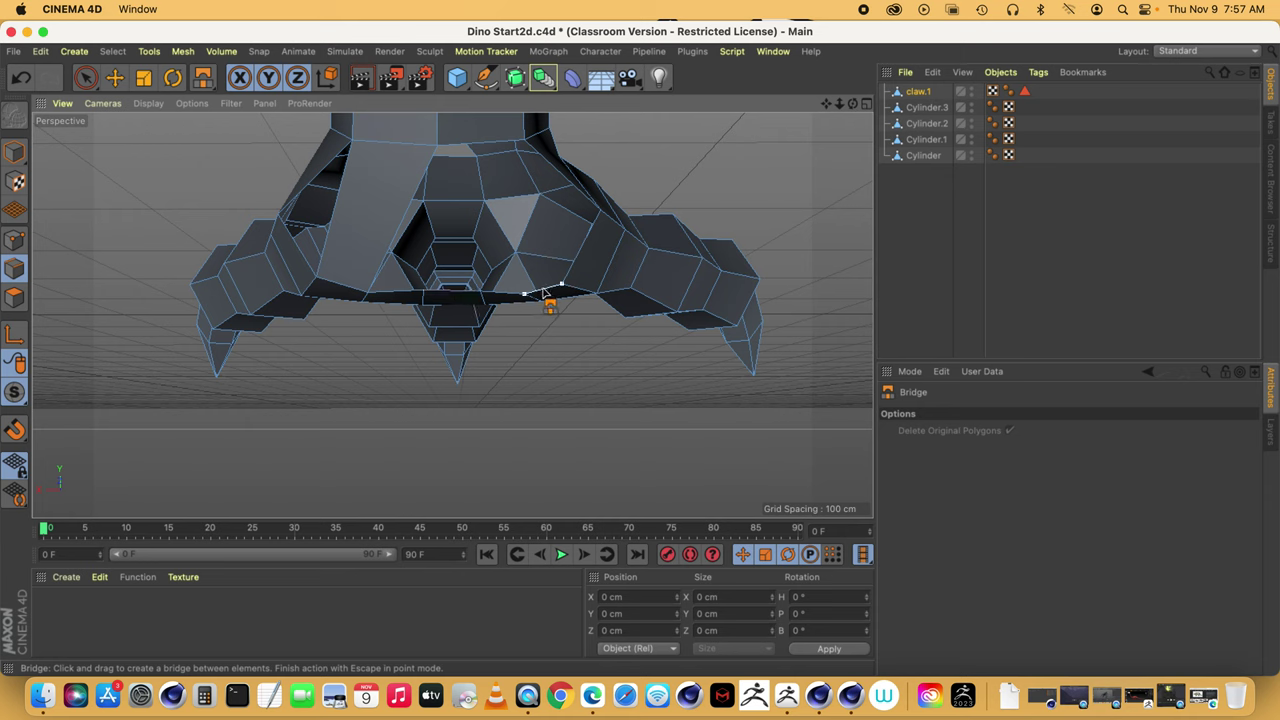
{"action": "mouse_move", "coordinate": [543, 291]}
{"action": "left_mouse_down"}
{"action": "mouse_move", "coordinate": [498, 118]}
{"action": "mouse_move", "coordinate": [498, 149]}
{"action": "left_mouse_up"}
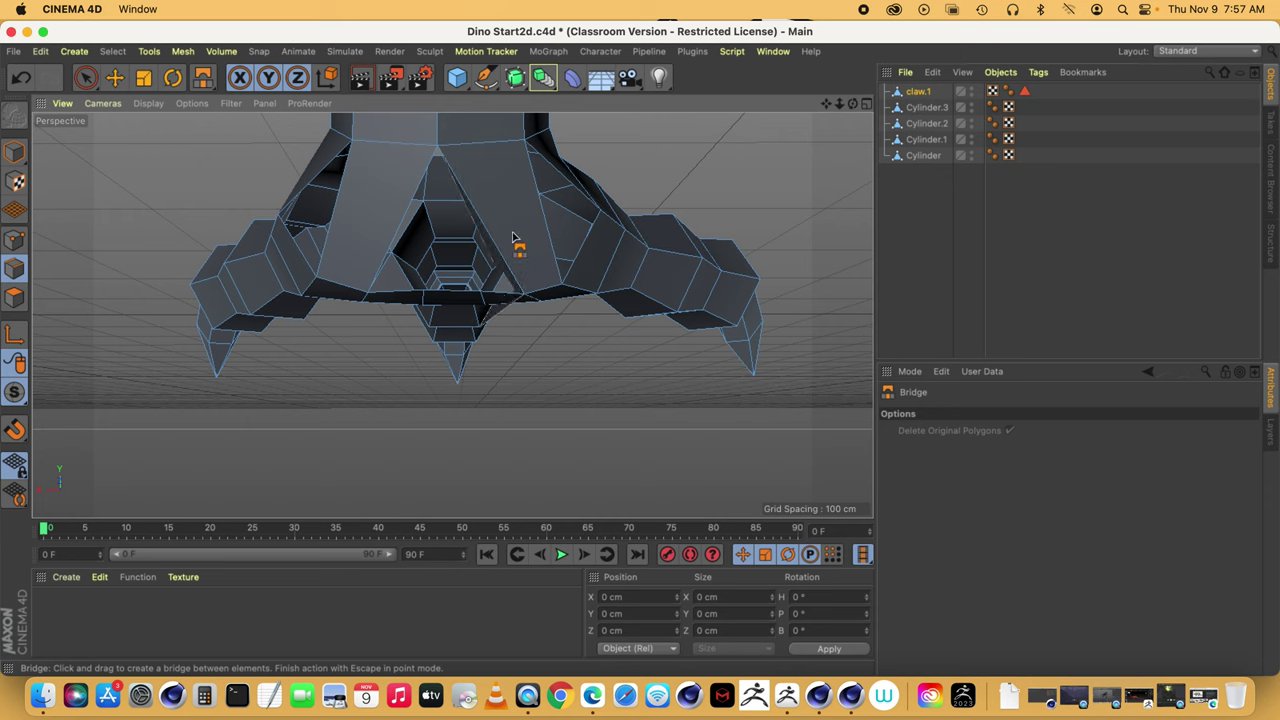
- Bridge the middle lower palm rim edges to the arm's end corner, and try bridging the outer side gaps
{"action": "left_click_drag", "start_coordinate": [507, 296], "coordinate": [471, 223]}
{"action": "left_click_drag", "start_coordinate": [453, 295], "coordinate": [437, 150]}
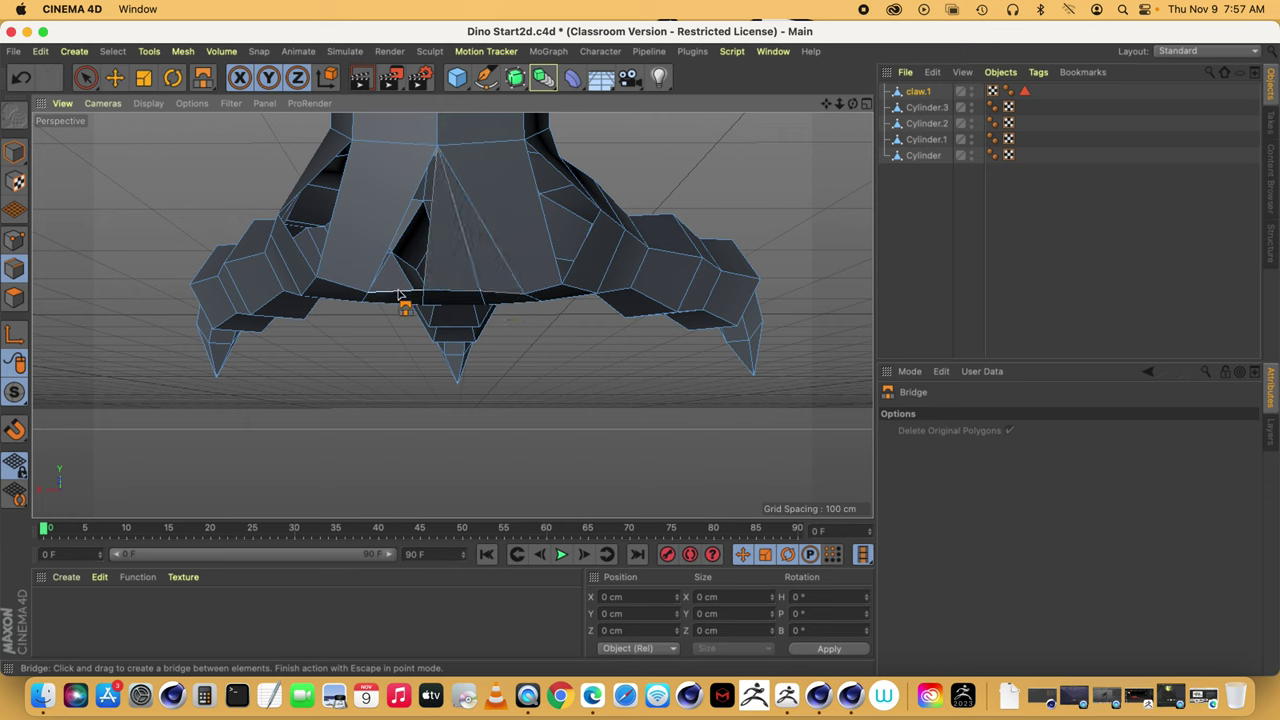
{"action": "left_click_drag", "start_coordinate": [398, 294], "coordinate": [437, 150]}
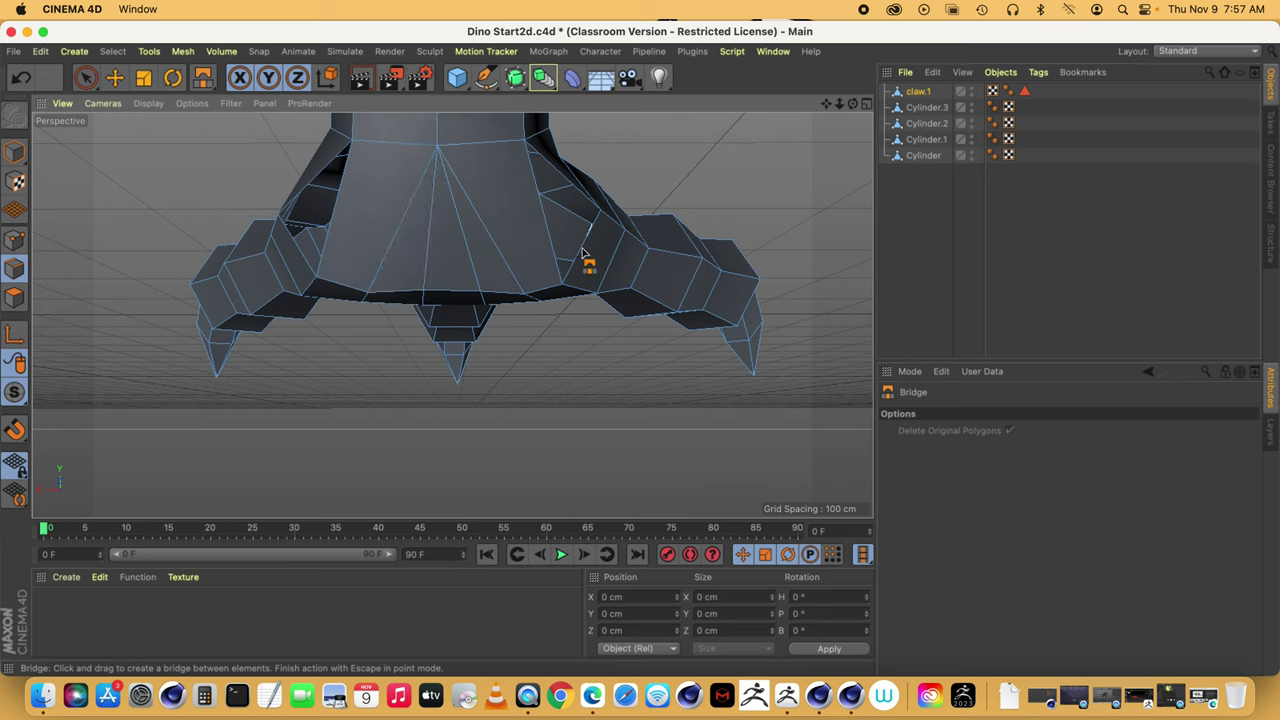
{"action": "left_click_drag", "start_coordinate": [580, 250], "coordinate": [535, 168]}
{"action": "left_click_drag", "start_coordinate": [597, 249], "coordinate": [529, 157]}
{"action": "left_click_drag", "start_coordinate": [292, 270], "coordinate": [352, 145]}
- Bridge the small triangular gap on the front of the wrist between the hand and the arm
{"action": "left_click_drag", "start_coordinate": [853, 104], "coordinate": [745, 108]}
{"action": "left_click_drag", "start_coordinate": [853, 104], "coordinate": [990, 112]}
{"action": "mouse_move", "coordinate": [839, 104]}
{"action": "left_mouse_down"}
{"action": "mouse_move", "coordinate": [930, 104]}
{"action": "mouse_move", "coordinate": [860, 104]}
{"action": "mouse_move", "coordinate": [800, 50]}
{"action": "mouse_move", "coordinate": [780, 5]}
{"action": "mouse_move", "coordinate": [790, 70]}
{"action": "mouse_move", "coordinate": [827, 100]}
{"action": "left_mouse_up"}
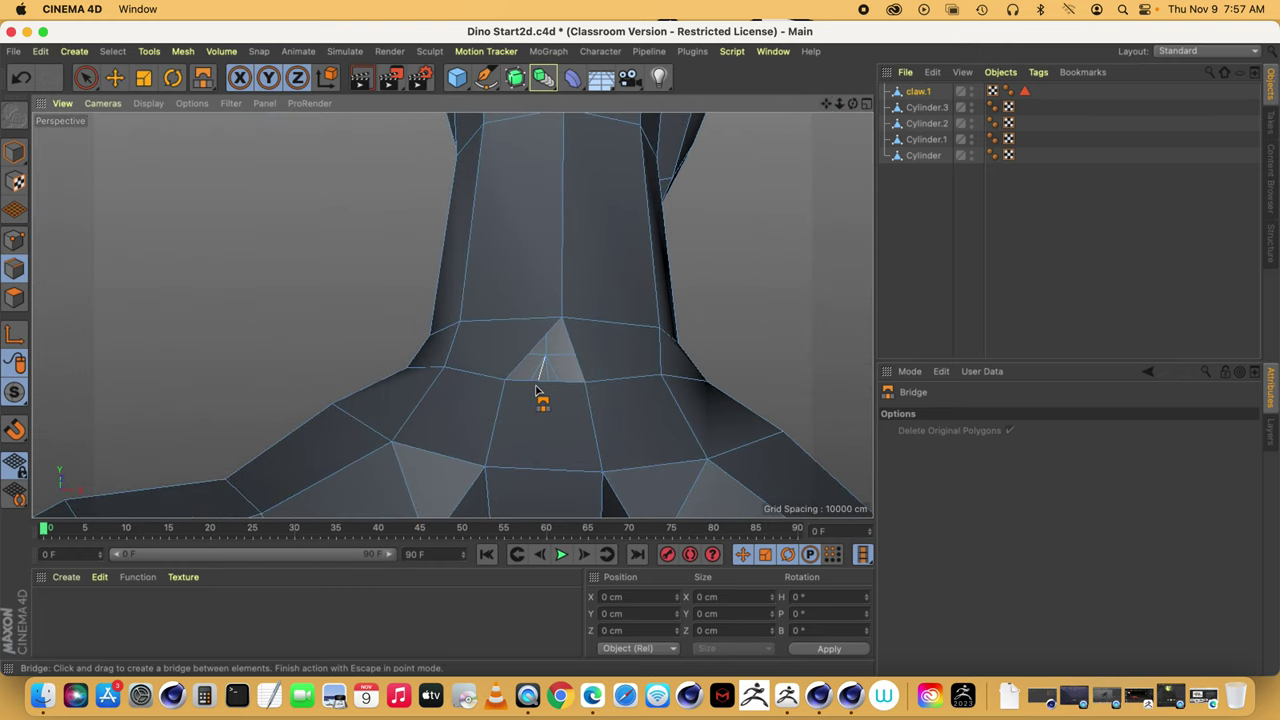
{"action": "left_click_drag", "start_coordinate": [558, 385], "coordinate": [507, 380]}
{"action": "scroll", "coordinate": [452, 316], "scroll_direction": "down", "scroll_amount": 5}
{"action": "scroll", "coordinate": [452, 316], "scroll_direction": "down", "scroll_amount": 4}
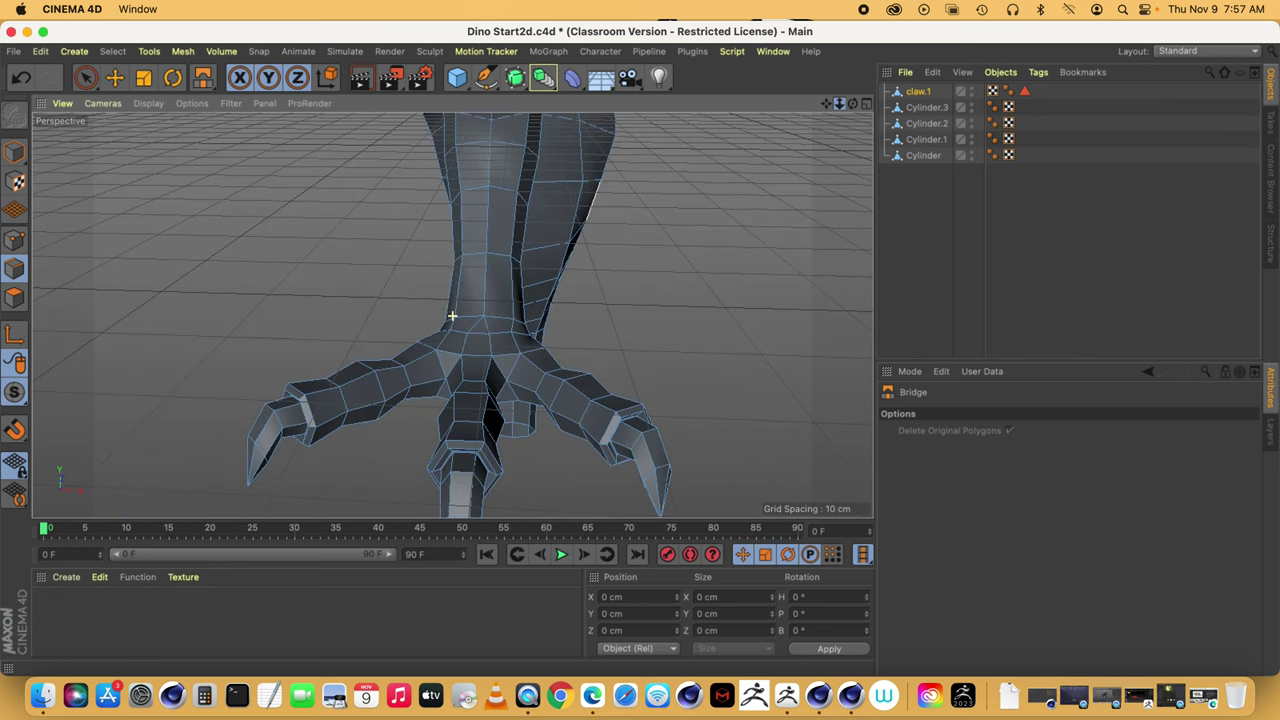
{"action": "left_click_drag", "start_coordinate": [855, 102], "coordinate": [825, 101]}
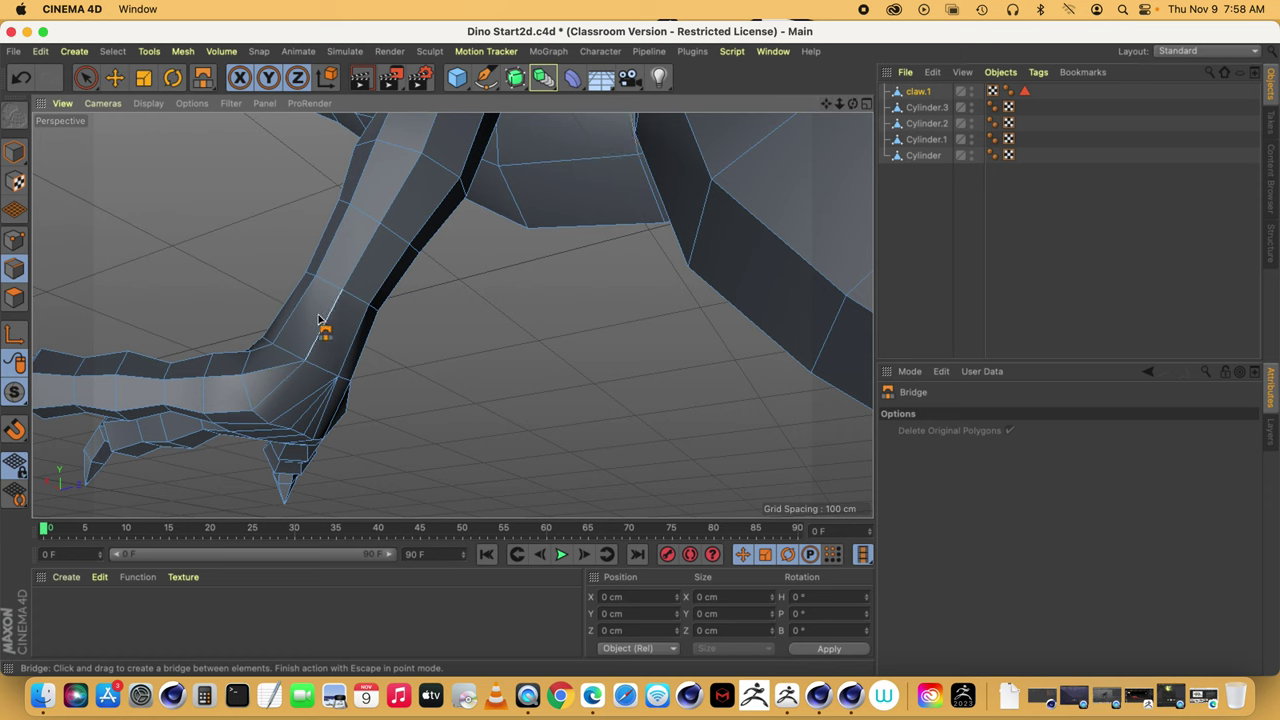
- Try another bridge at the side of the wrist, and undo the recent bridges to reopen the back of the palm
{"action": "left_click_drag", "start_coordinate": [334, 379], "coordinate": [318, 430]}
{"action": "key", "text": "super+z"}
{"action": "key", "text": "super+z"}
{"action": "key", "text": "super+z"}
{"action": "key", "text": "super+z"}
{"action": "key", "text": "super+z"}
{"action": "key", "text": "super+z"}
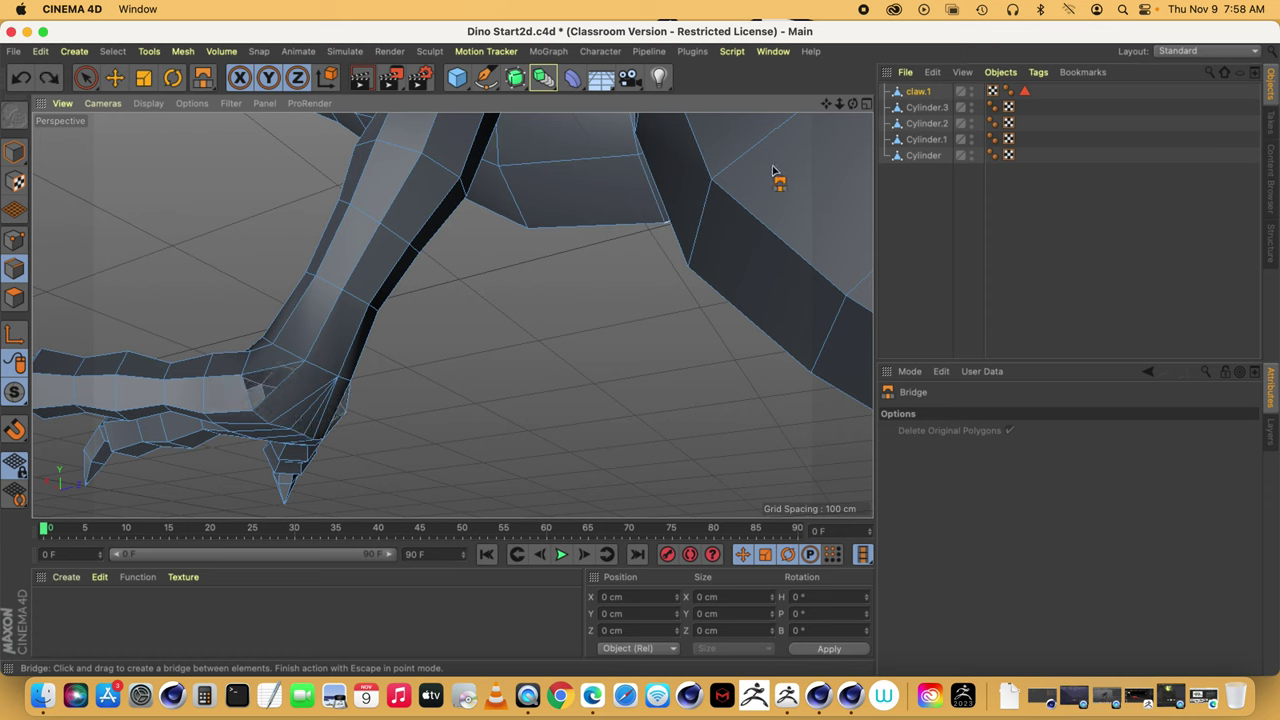
{"action": "key", "text": "super+z"}
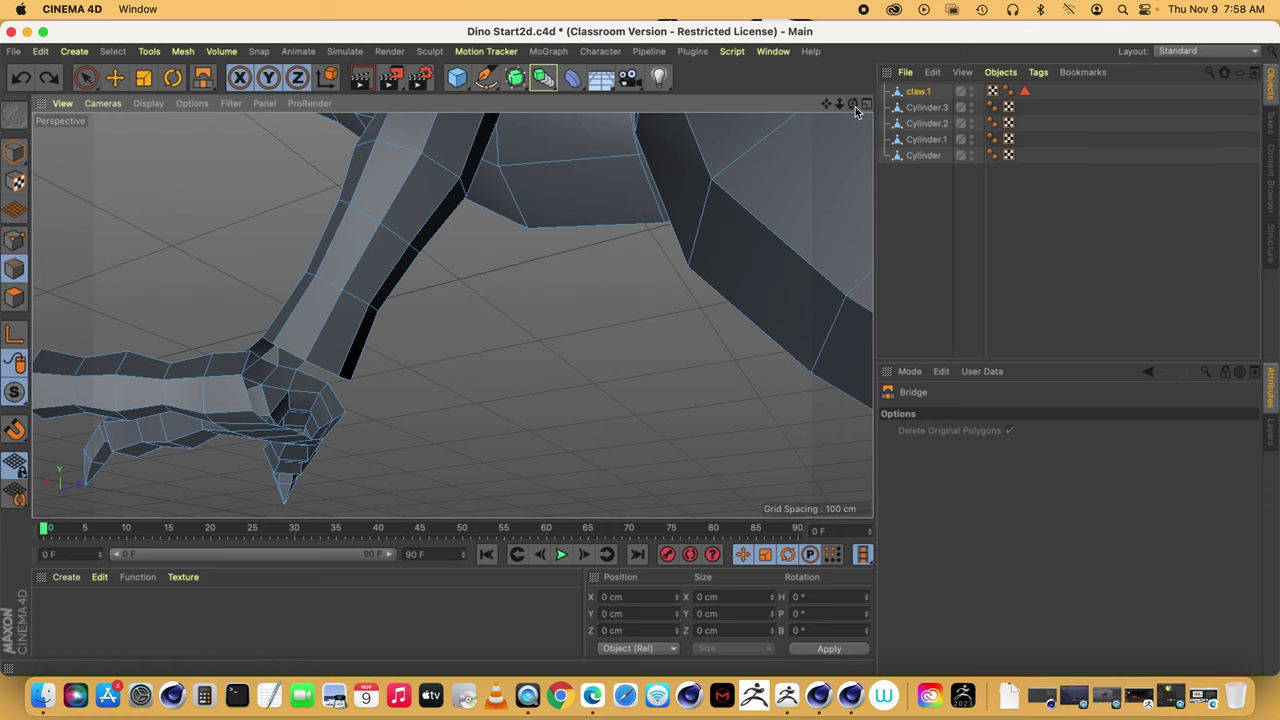
- Try bridging the rim edges on the side of the hand to the facing edges at the arm's end
{"action": "left_click_drag", "start_coordinate": [852, 104], "coordinate": [1130, 225]}
{"action": "left_click_drag", "start_coordinate": [452, 316], "coordinate": [451, 314]}
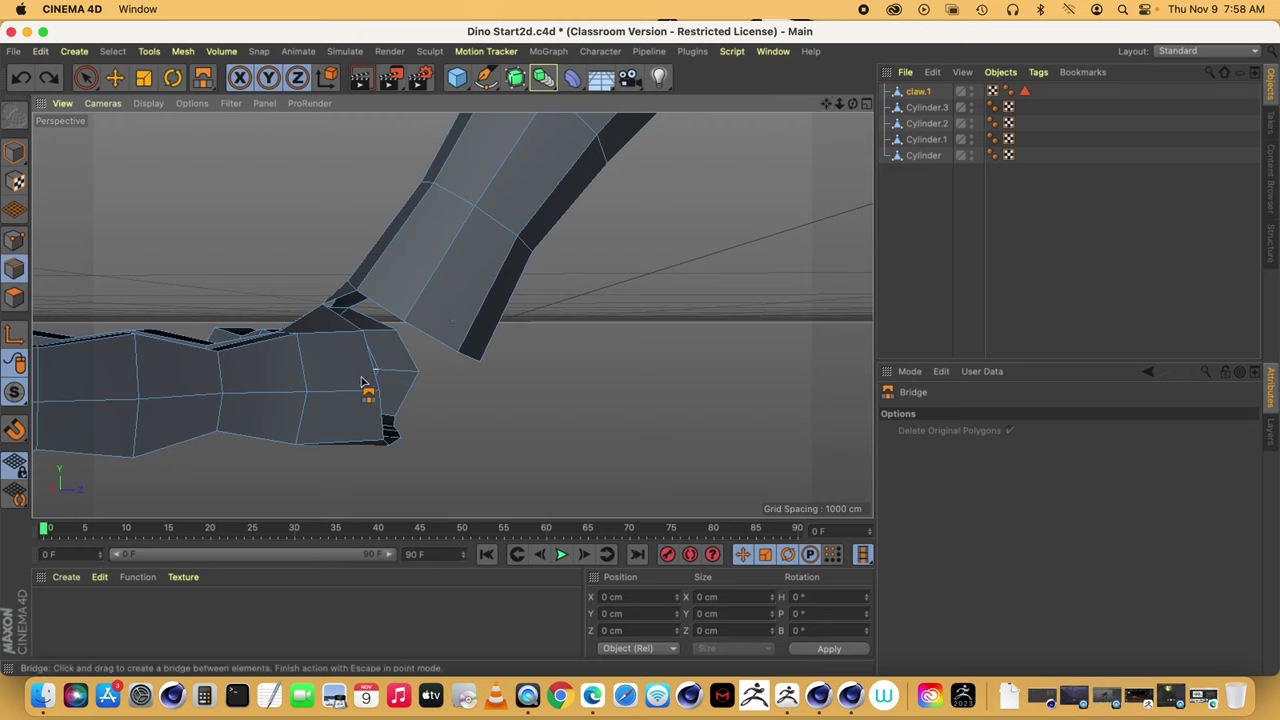
{"action": "left_click_drag", "start_coordinate": [365, 332], "coordinate": [371, 376]}
{"action": "left_click_drag", "start_coordinate": [355, 333], "coordinate": [382, 308]}
{"action": "left_click_drag", "start_coordinate": [381, 420], "coordinate": [480, 357]}
{"action": "left_click_drag", "start_coordinate": [853, 104], "coordinate": [700, 130]}
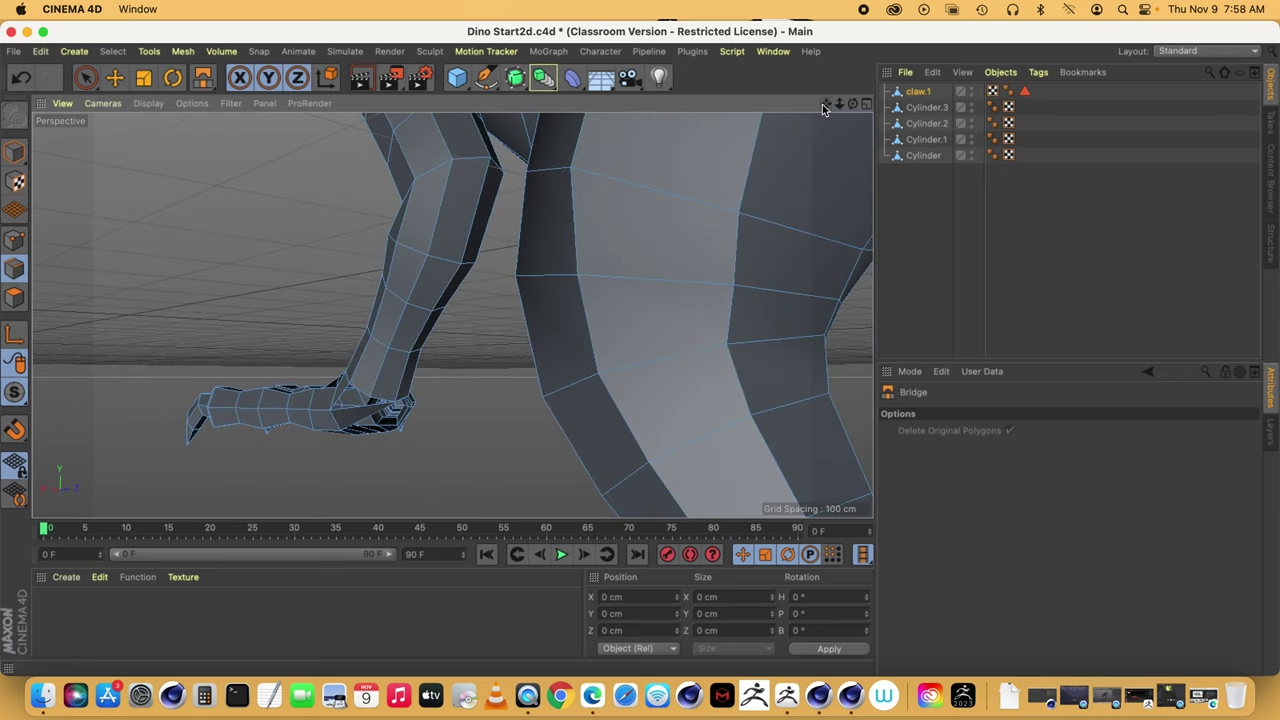
{"action": "key", "text": "super+shift+z"}
{"action": "key", "text": "super+shift+z"}
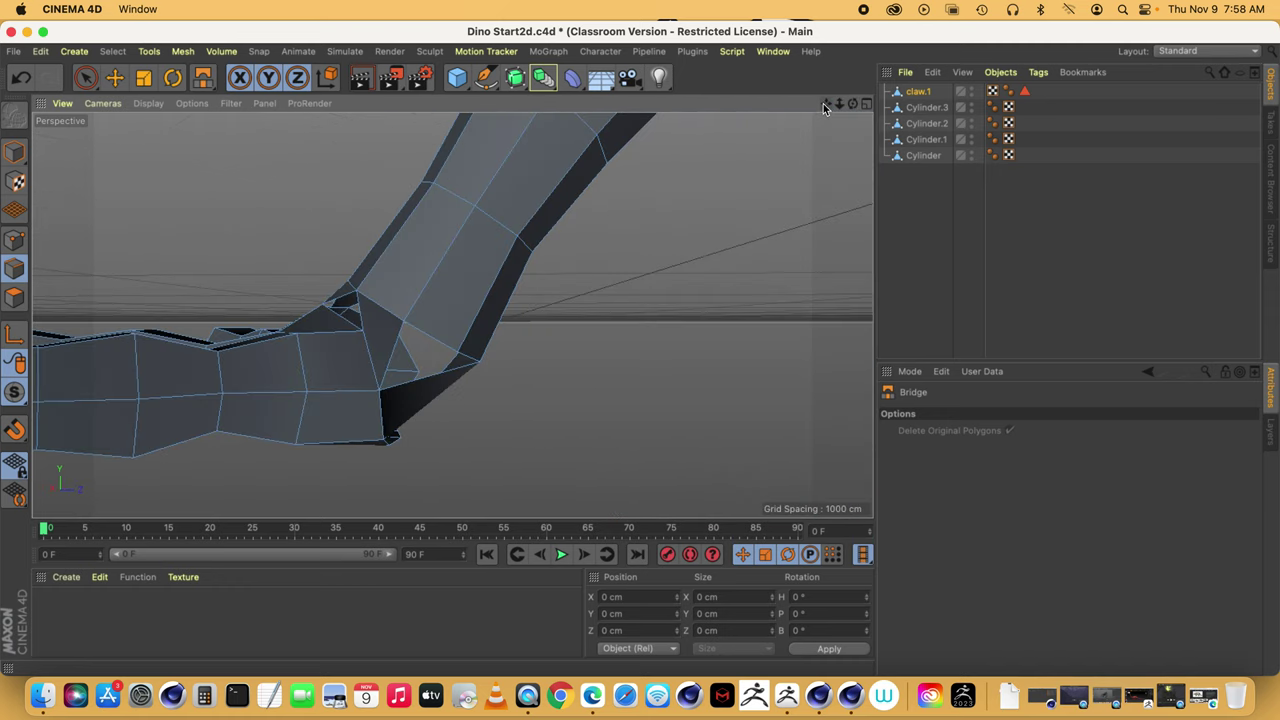
- Bridge two of the lower palm rim edges to the facing edges on the underside of the arm's end
{"action": "mouse_move", "coordinate": [824, 108]}
{"action": "left_mouse_down"}
{"action": "mouse_move", "coordinate": [853, 104]}
{"action": "mouse_move", "coordinate": [826, 104]}
{"action": "left_mouse_up"}
{"action": "left_click_drag", "start_coordinate": [452, 316], "coordinate": [449, 314], "text": "alt"}
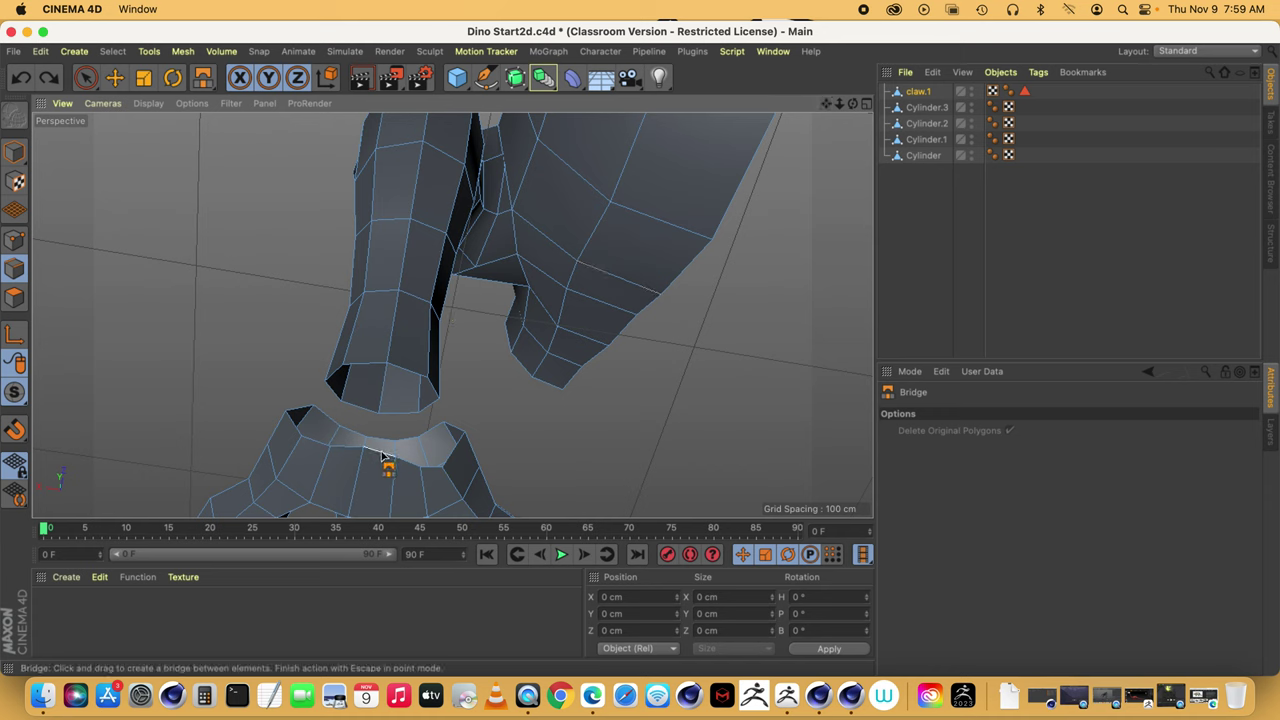
{"action": "left_click_drag", "start_coordinate": [382, 455], "coordinate": [405, 379]}
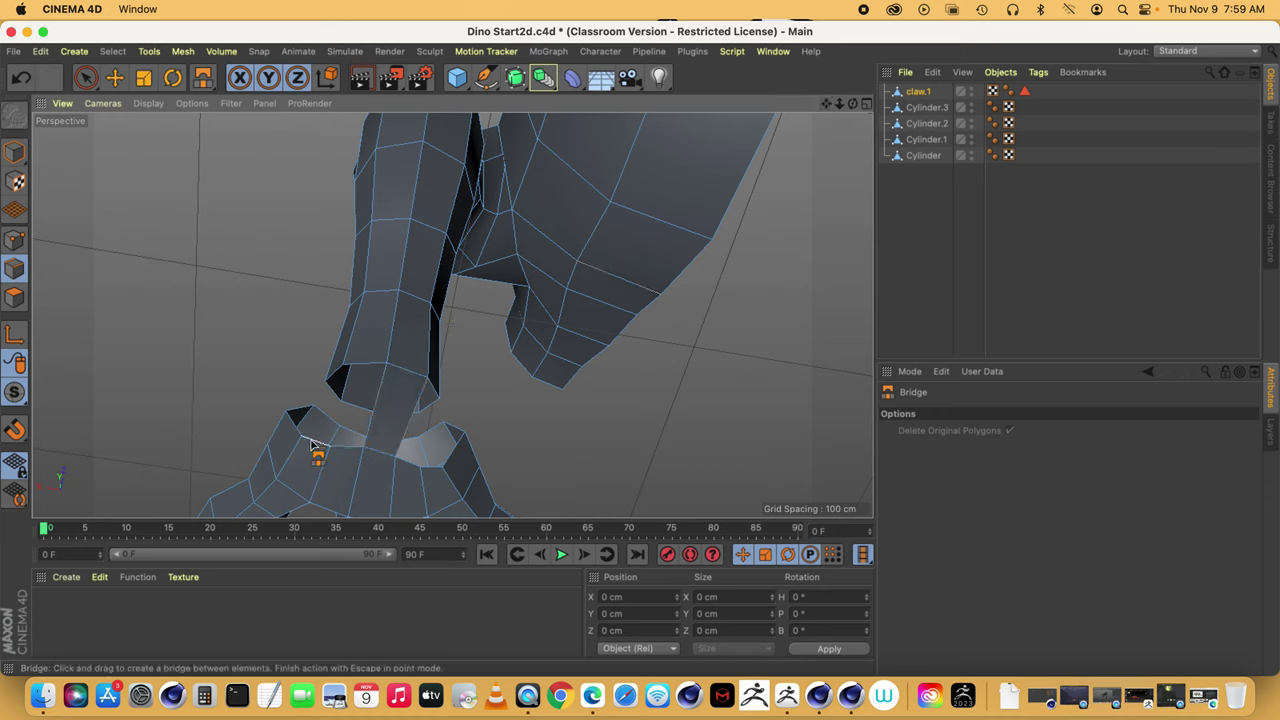
{"action": "left_click_drag", "start_coordinate": [312, 445], "coordinate": [392, 390]}
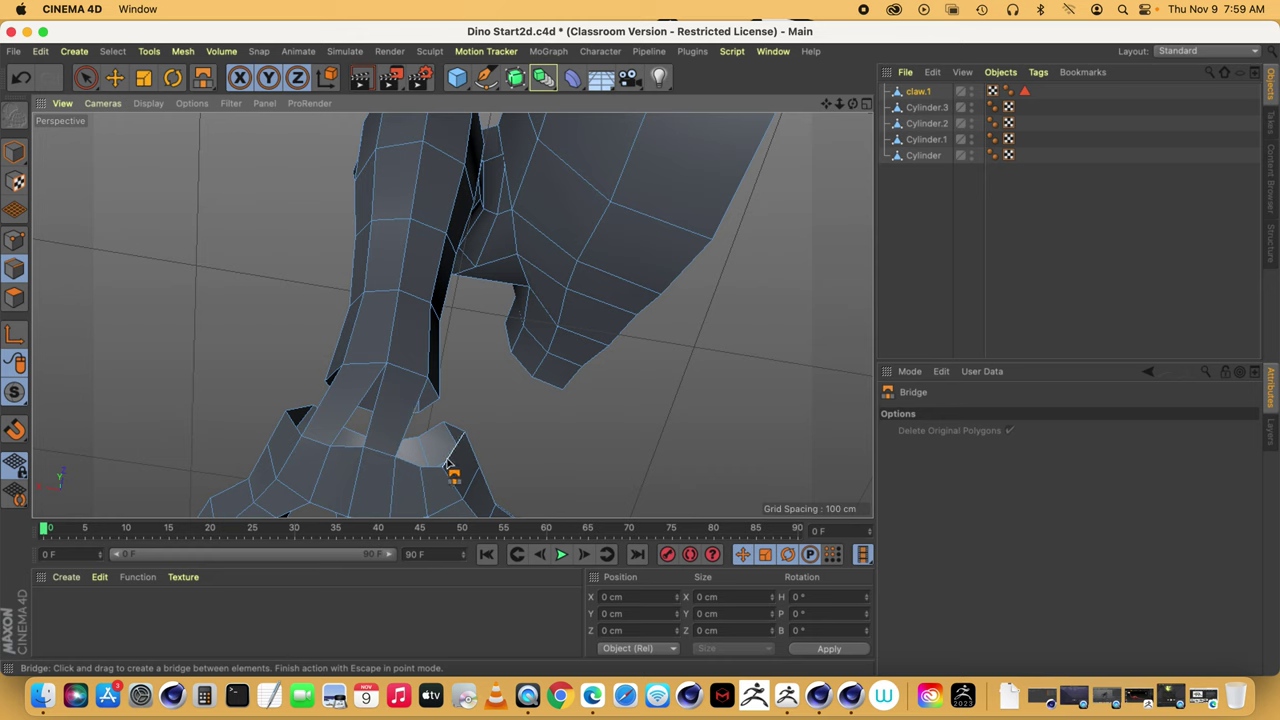
- Try bridging the outer palm rim edges beside the thumbless side of the wrist to the arm's end corner
{"action": "left_click_drag", "start_coordinate": [450, 440], "coordinate": [433, 390]}
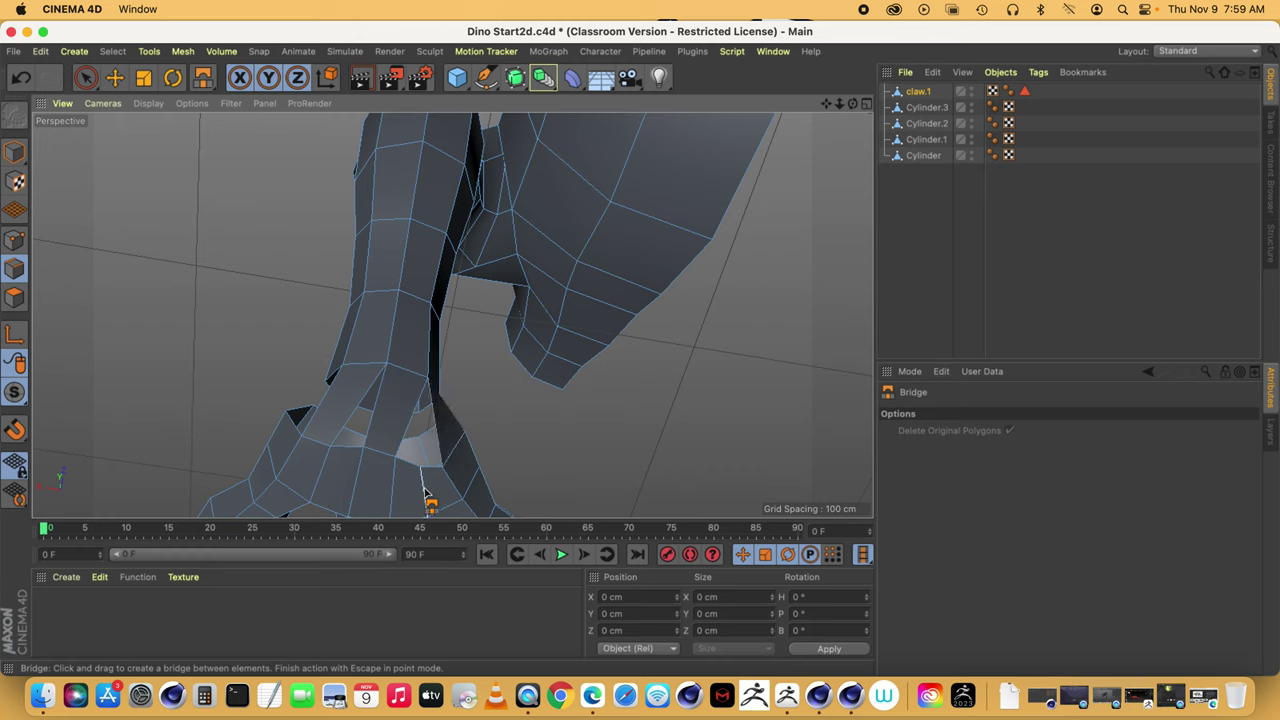
{"action": "mouse_move", "coordinate": [449, 486]}
{"action": "left_mouse_down"}
{"action": "mouse_move", "coordinate": [437, 486]}
{"action": "mouse_move", "coordinate": [429, 451]}
{"action": "mouse_move", "coordinate": [430, 384]}
{"action": "left_mouse_up"}
{"action": "key", "text": "super+z"}
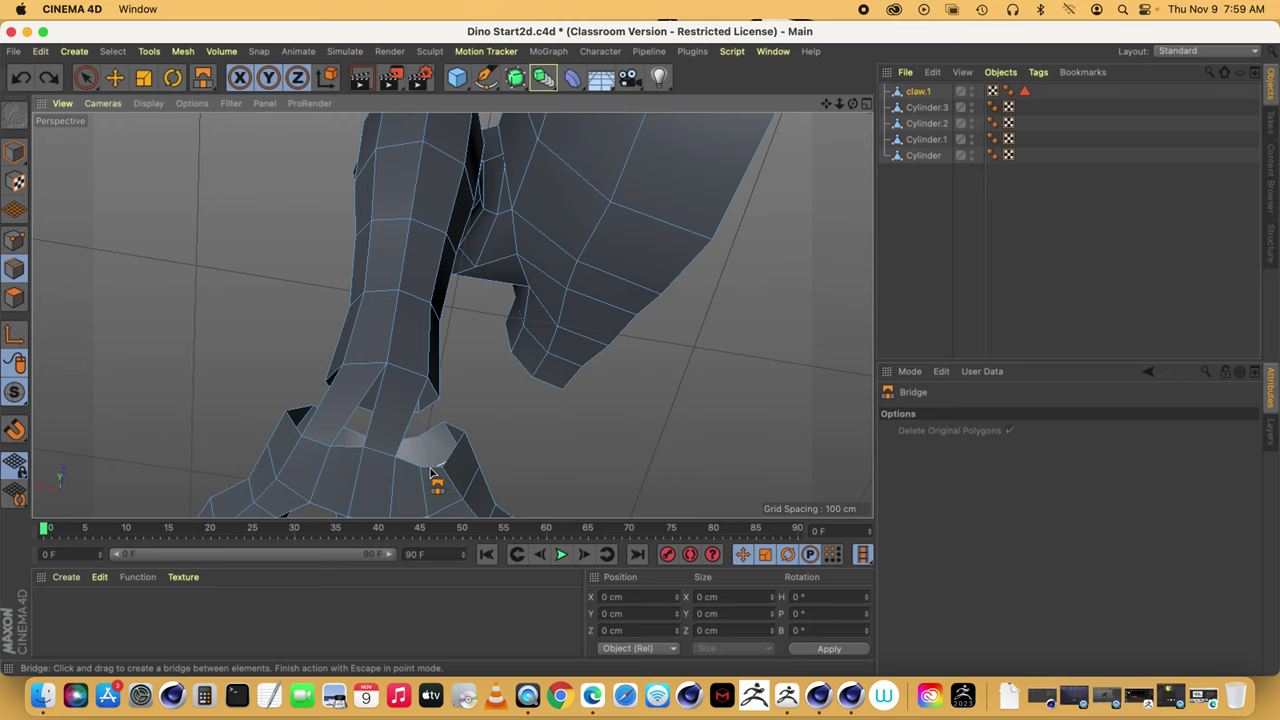
{"action": "scroll", "coordinate": [449, 311], "scroll_direction": "up", "scroll_amount": 4}
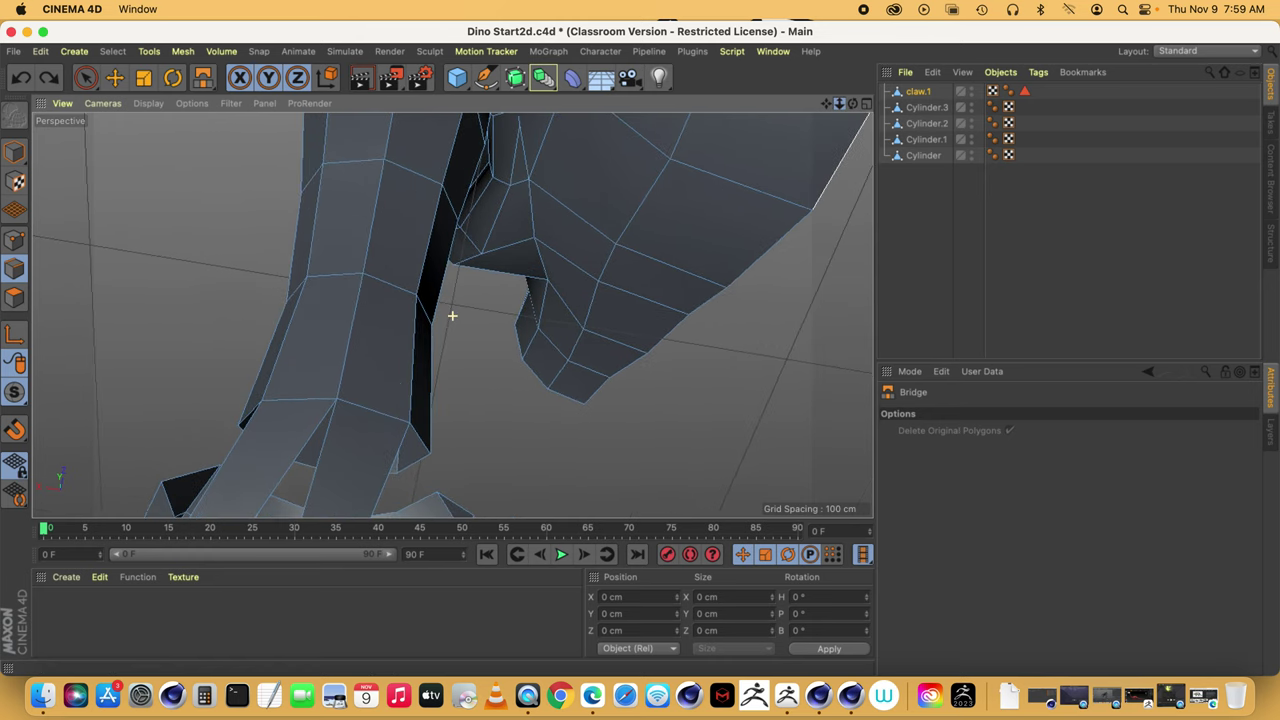
{"action": "middle_click_drag", "start_coordinate": [652, 352], "coordinate": [661, 244], "text": "alt"}
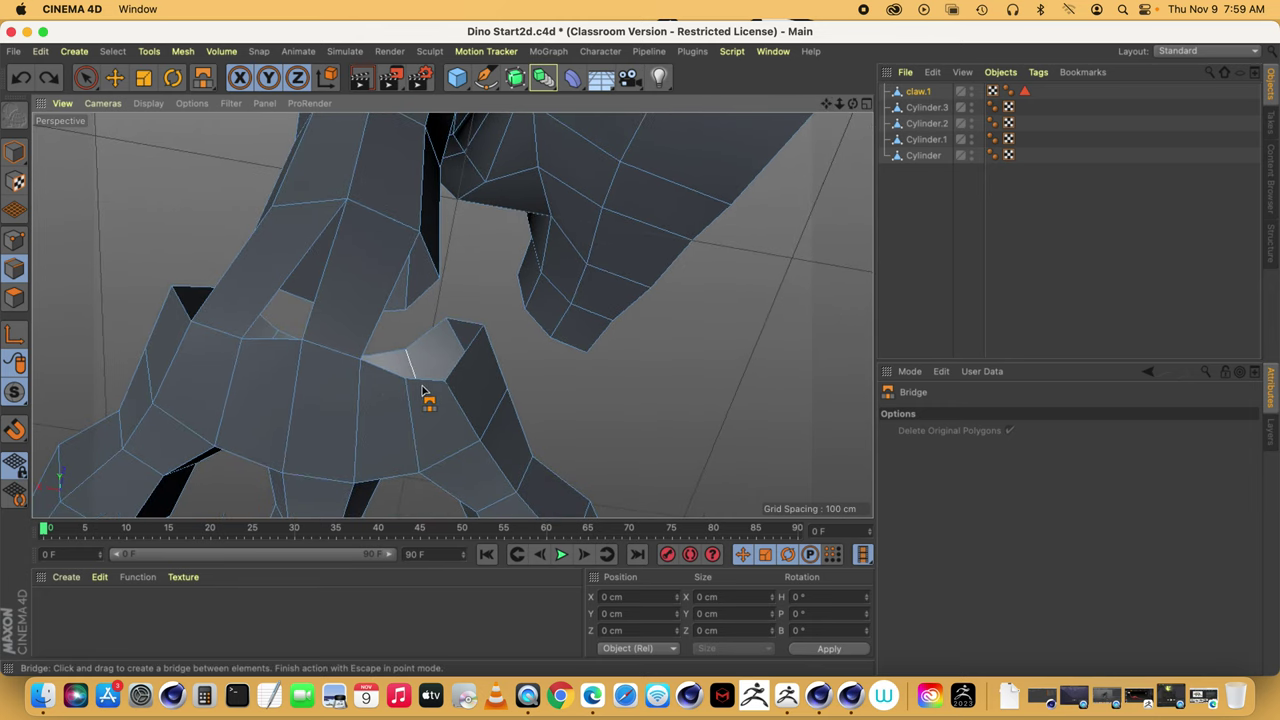
{"action": "left_click_drag", "start_coordinate": [430, 383], "coordinate": [440, 178]}
- Try bridging the rim edge beneath the wrist to the arm's end from the side, and undo it
{"action": "left_click_drag", "start_coordinate": [853, 106], "coordinate": [300, 144]}
{"action": "left_click_drag", "start_coordinate": [452, 316], "coordinate": [690, 110]}
{"action": "left_click_drag", "start_coordinate": [854, 105], "coordinate": [880, 260]}
{"action": "mouse_move", "coordinate": [852, 104]}
{"action": "left_mouse_down"}
{"action": "mouse_move", "coordinate": [825, 106]}
{"action": "mouse_move", "coordinate": [853, 104]}
{"action": "left_mouse_up"}
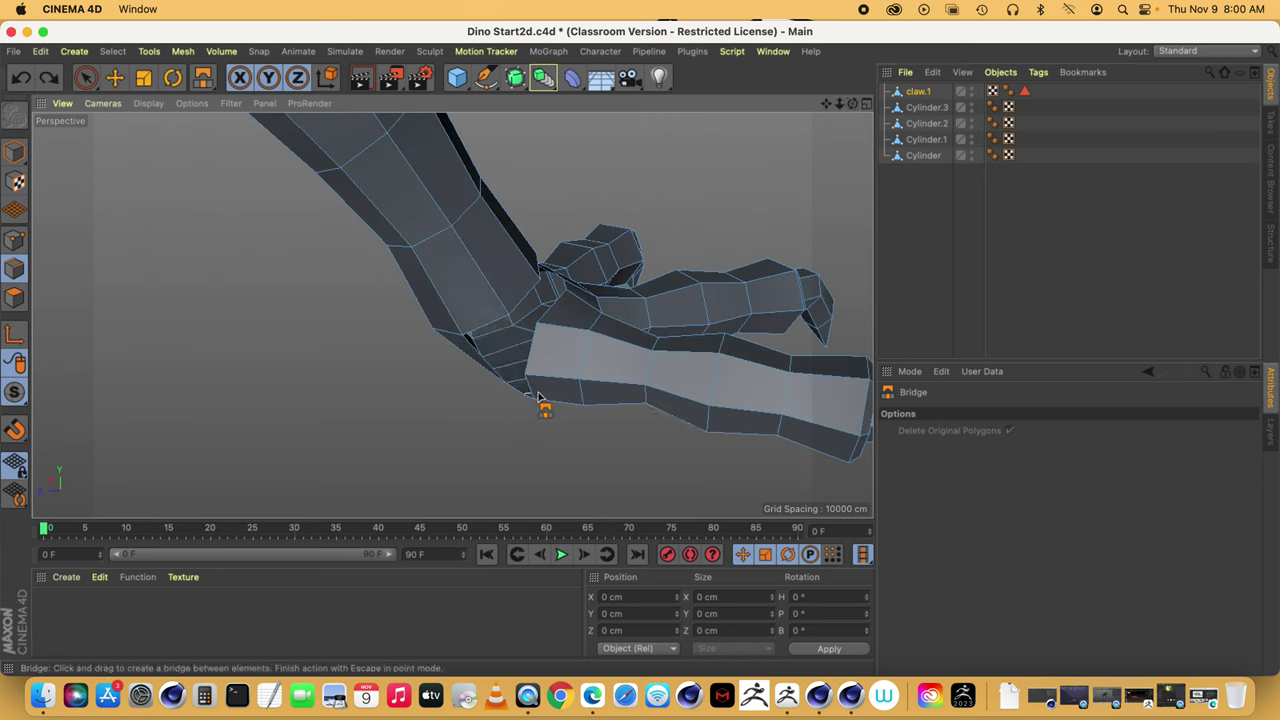
{"action": "left_click_drag", "start_coordinate": [530, 392], "coordinate": [488, 333]}
{"action": "key", "text": "super+z"}
- Bridge the remaining lower rim edges to the arm's end corner and close the narrow triangular gap under the wrist
{"action": "left_click_drag", "start_coordinate": [853, 104], "coordinate": [452, 316]}
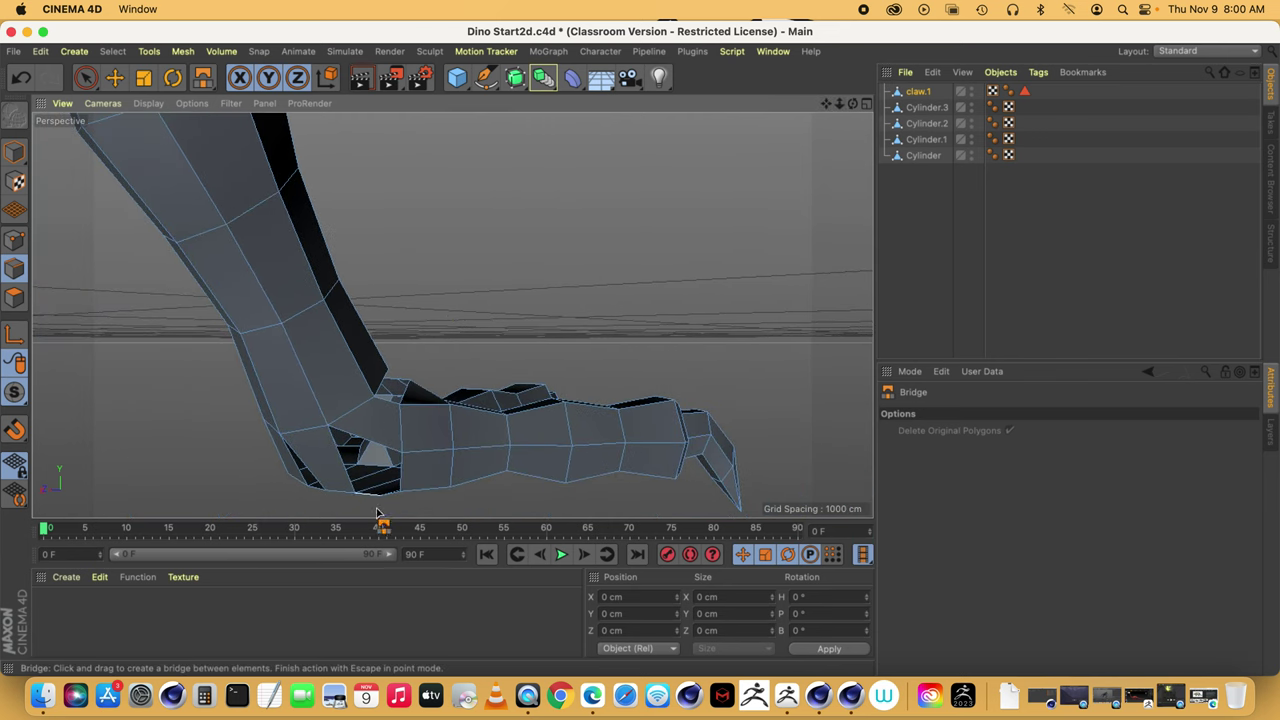
{"action": "left_click_drag", "start_coordinate": [372, 497], "coordinate": [332, 431]}
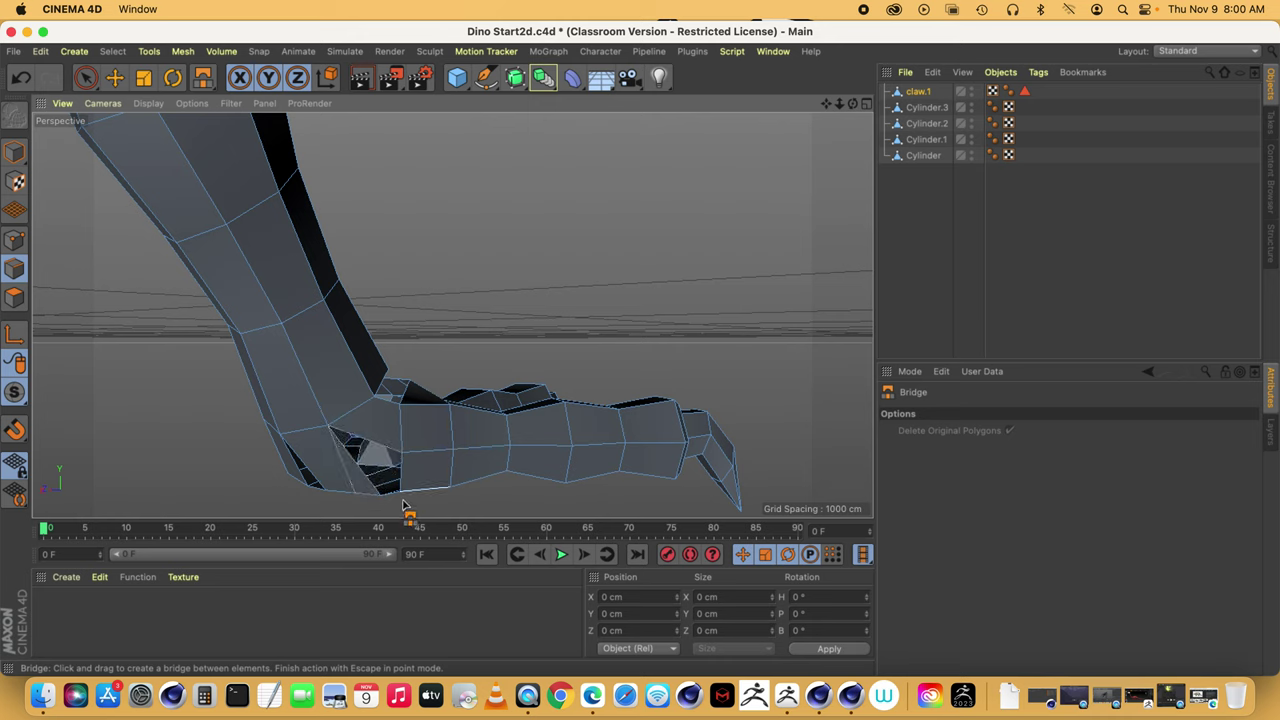
{"action": "left_click_drag", "start_coordinate": [401, 477], "coordinate": [335, 438]}
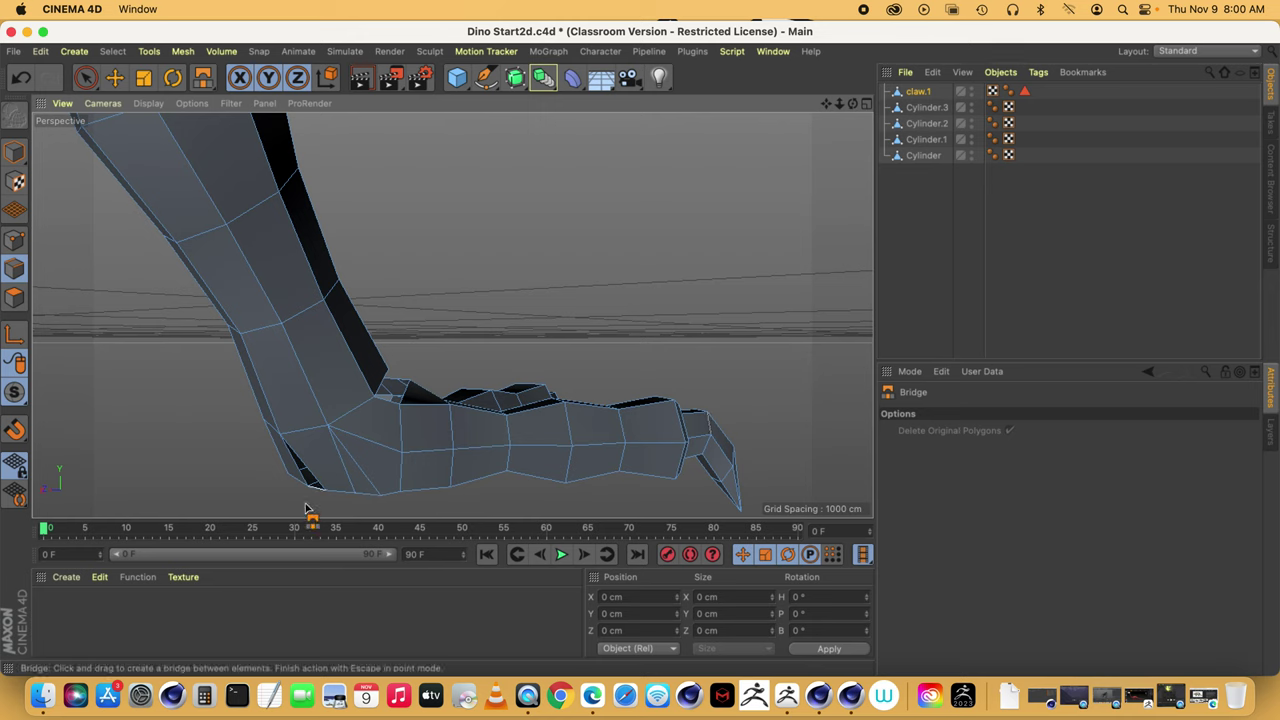
{"action": "left_click_drag", "start_coordinate": [324, 490], "coordinate": [294, 459]}
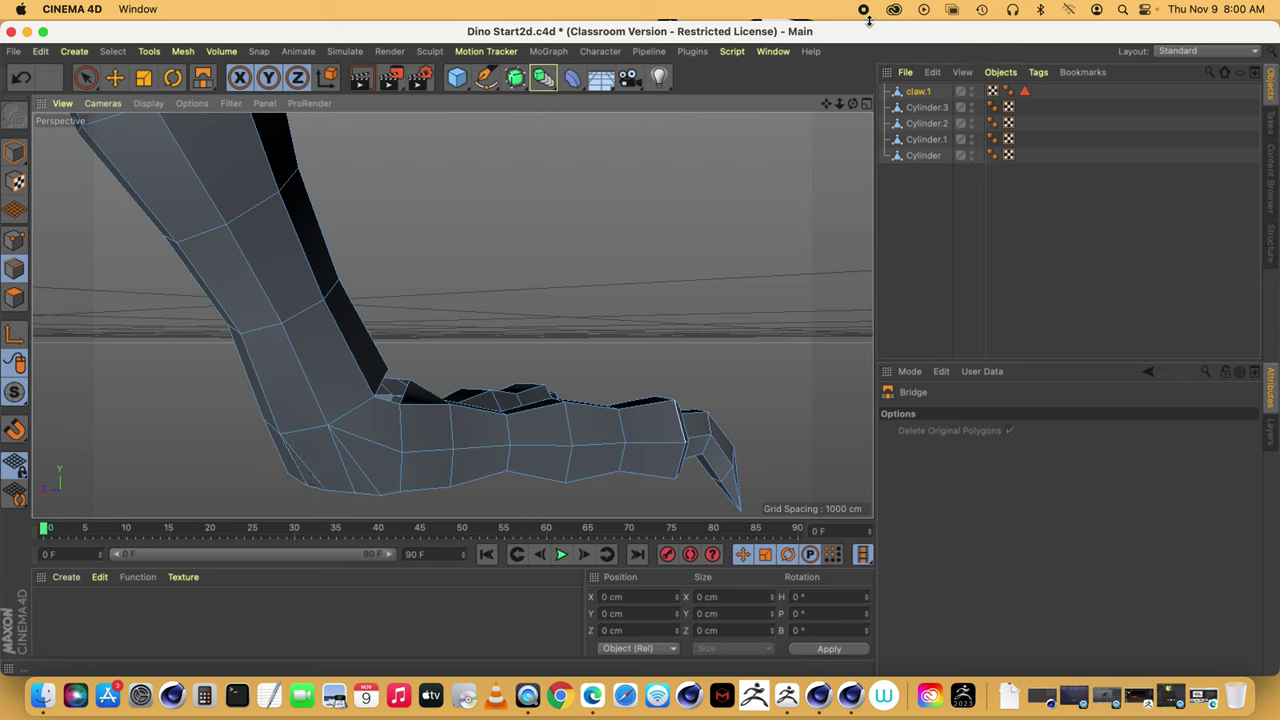
- Bridge the open gap on the opposite side of the wrist between the hand and the arm
{"action": "left_click_drag", "start_coordinate": [853, 104], "coordinate": [825, 102]}
{"action": "scroll", "coordinate": [452, 316], "scroll_direction": "up", "scroll_amount": 5}
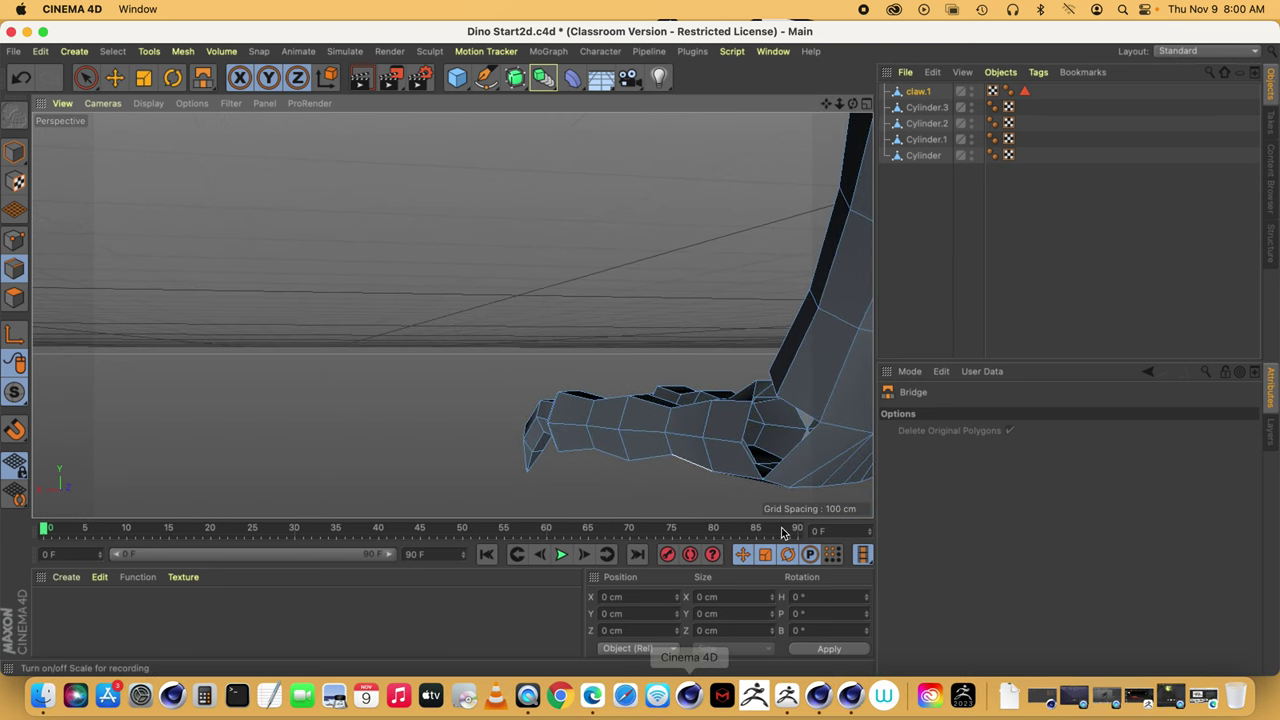
{"action": "left_click_drag", "start_coordinate": [757, 468], "coordinate": [807, 411]}
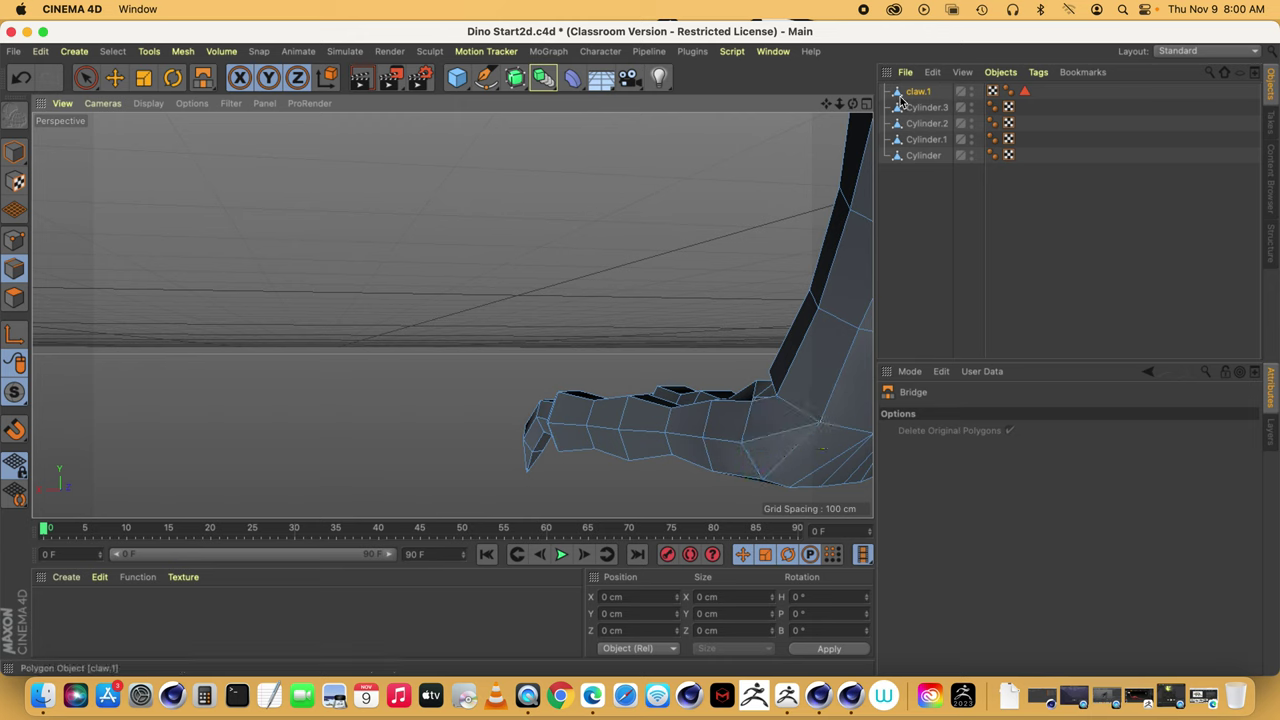
- Bridge the hand's top rim edges to the arm's end on both sides of the front wrist opening
{"action": "left_click_drag", "start_coordinate": [850, 105], "coordinate": [1030, 112]}
{"action": "left_click_drag", "start_coordinate": [840, 105], "coordinate": [805, 20]}
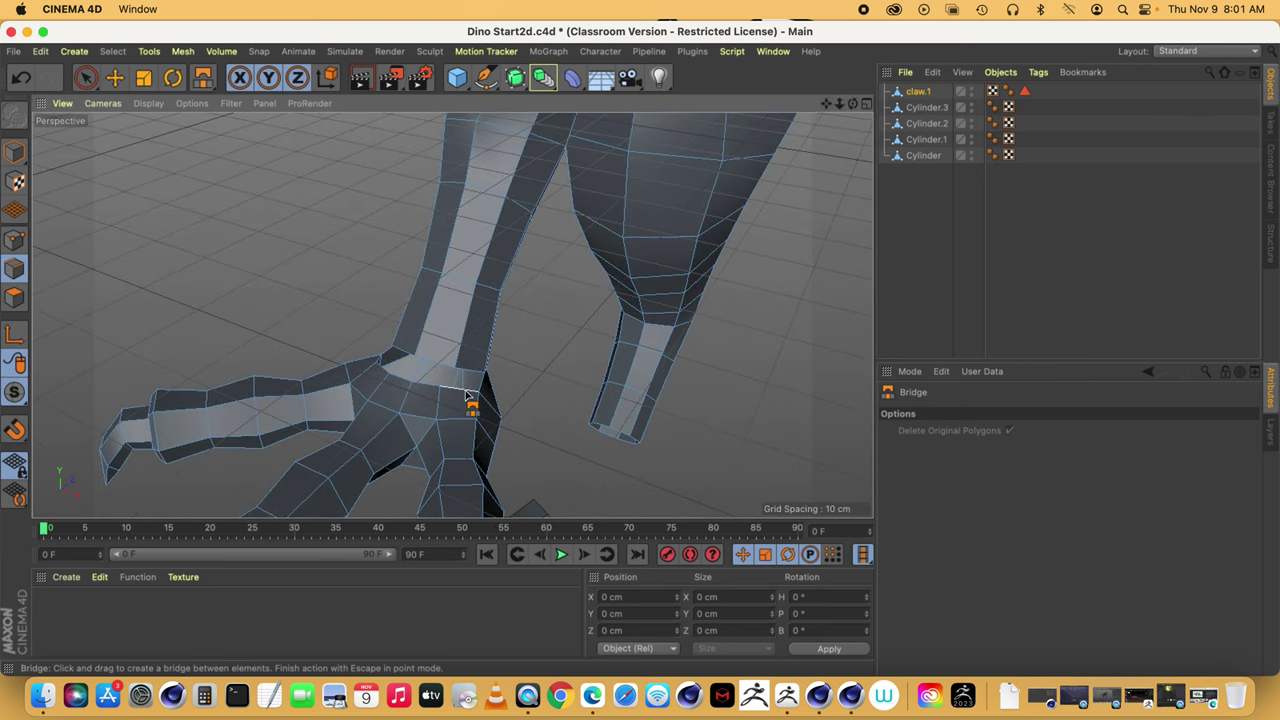
{"action": "left_click_drag", "start_coordinate": [474, 370], "coordinate": [438, 366]}
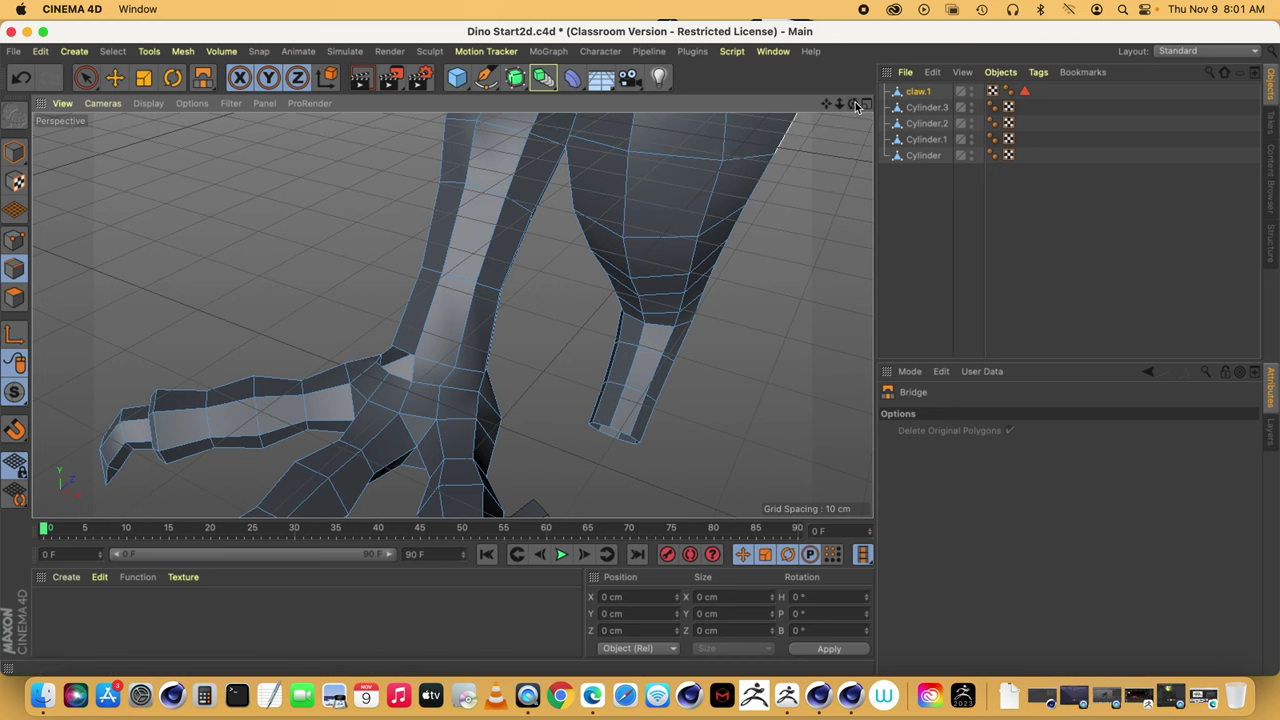
{"action": "left_click_drag", "start_coordinate": [854, 105], "coordinate": [884, 97]}
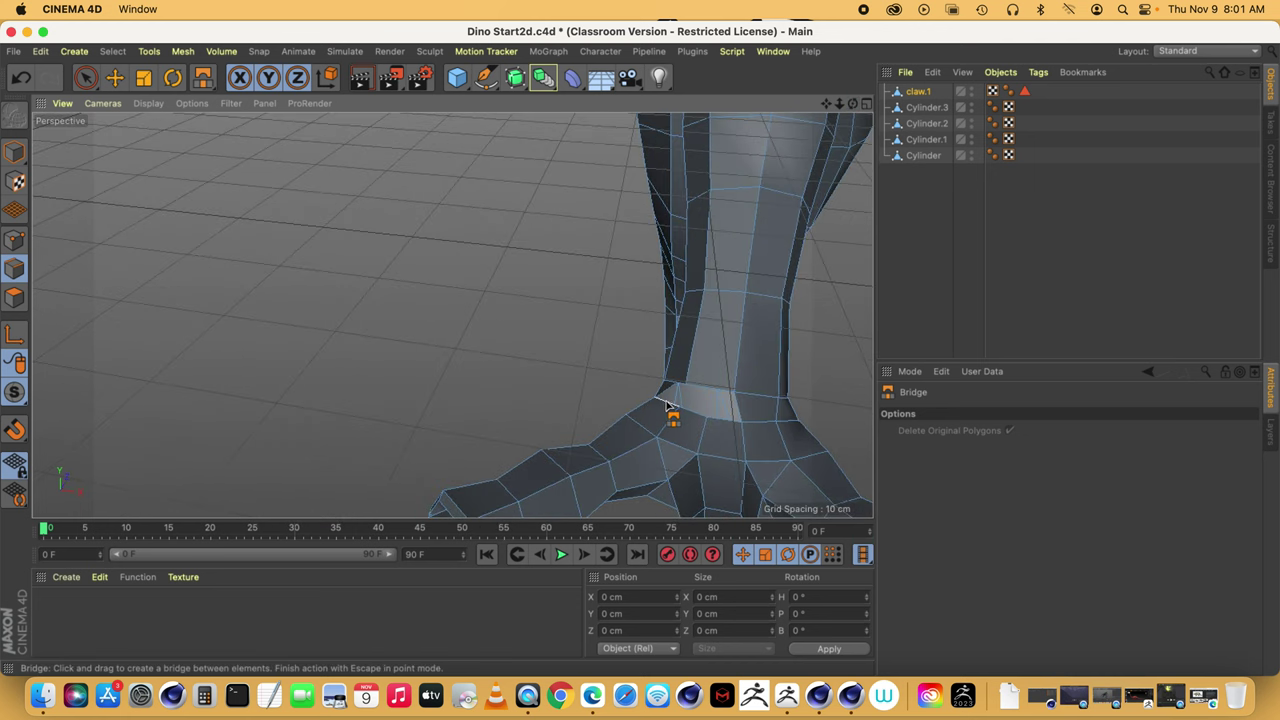
{"action": "mouse_move", "coordinate": [666, 406]}
{"action": "left_mouse_down"}
{"action": "mouse_move", "coordinate": [671, 386]}
{"action": "mouse_move", "coordinate": [706, 392]}
{"action": "left_mouse_up"}
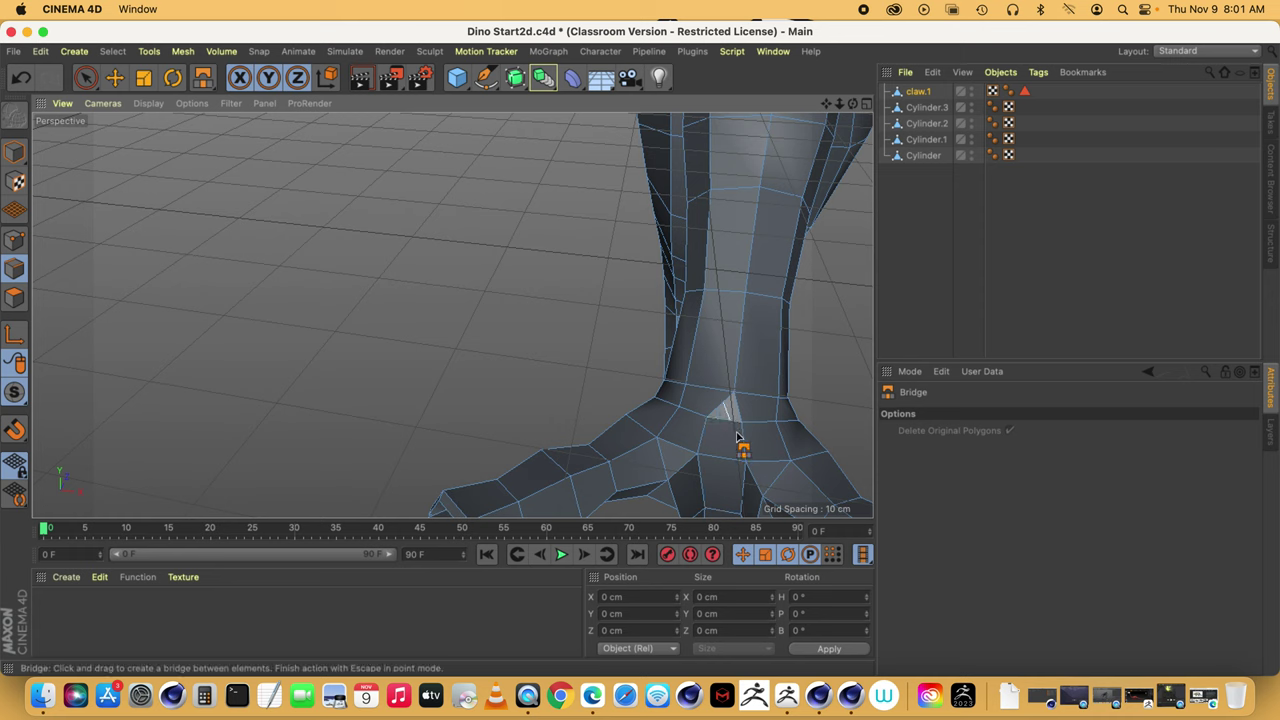
- Try bridging across the small triangular gap on the front of the wrist, and undo the attempt
{"action": "key", "text": "super+z"}
{"action": "left_click_drag", "start_coordinate": [734, 398], "coordinate": [725, 428]}
{"action": "key", "text": "super+z"}
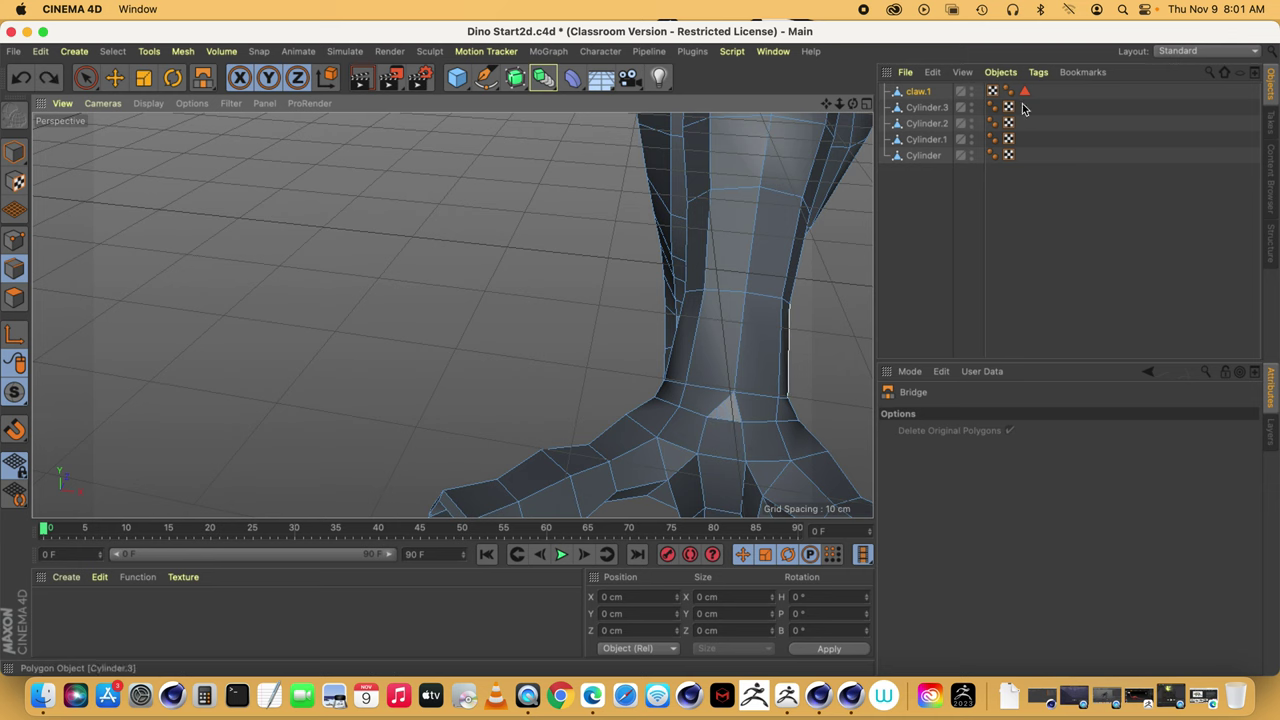
- Bridge the last triangular gap on the front of the wrist by joining its two open edges
{"action": "left_click_drag", "start_coordinate": [840, 104], "coordinate": [875, 104]}
{"action": "left_click_drag", "start_coordinate": [827, 104], "coordinate": [632, 66]}
{"action": "left_click_drag", "start_coordinate": [409, 310], "coordinate": [296, 274]}
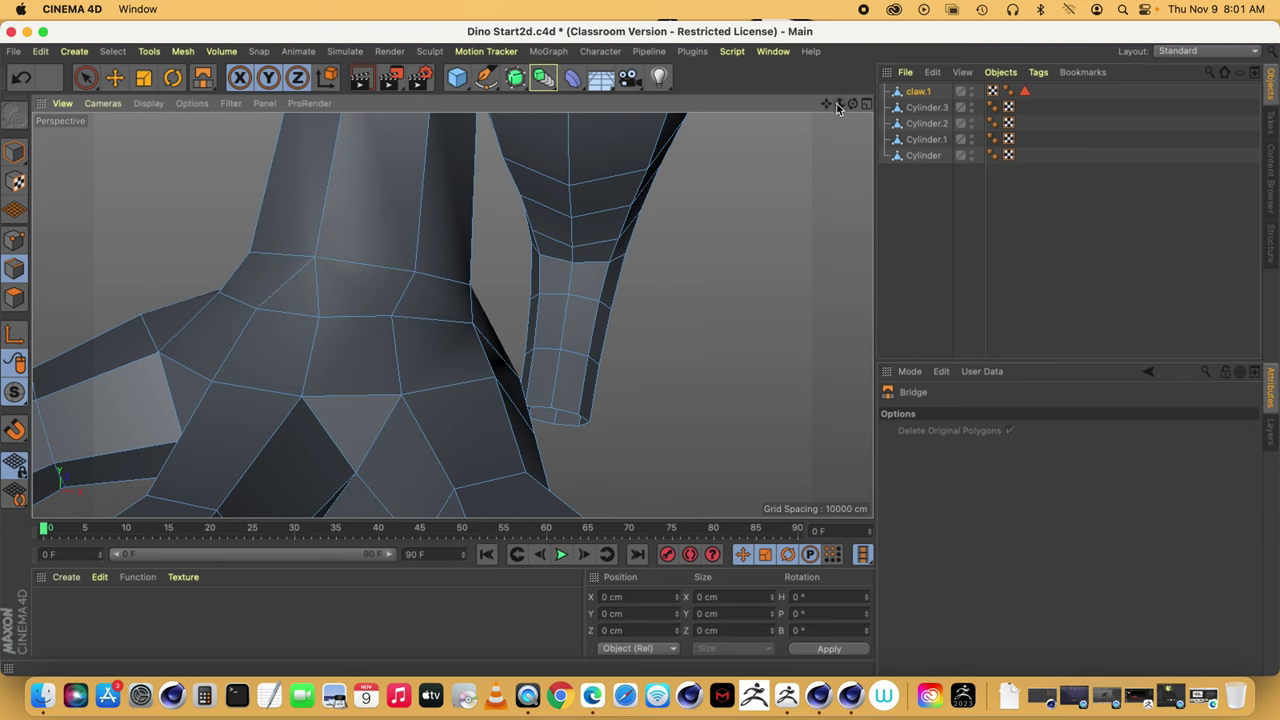
- Loop-select the edges around the wrist seam and move the loop up and back to about Y -79 cm, Z -284 cm
{"action": "left_click_drag", "start_coordinate": [838, 105], "coordinate": [452, 316]}
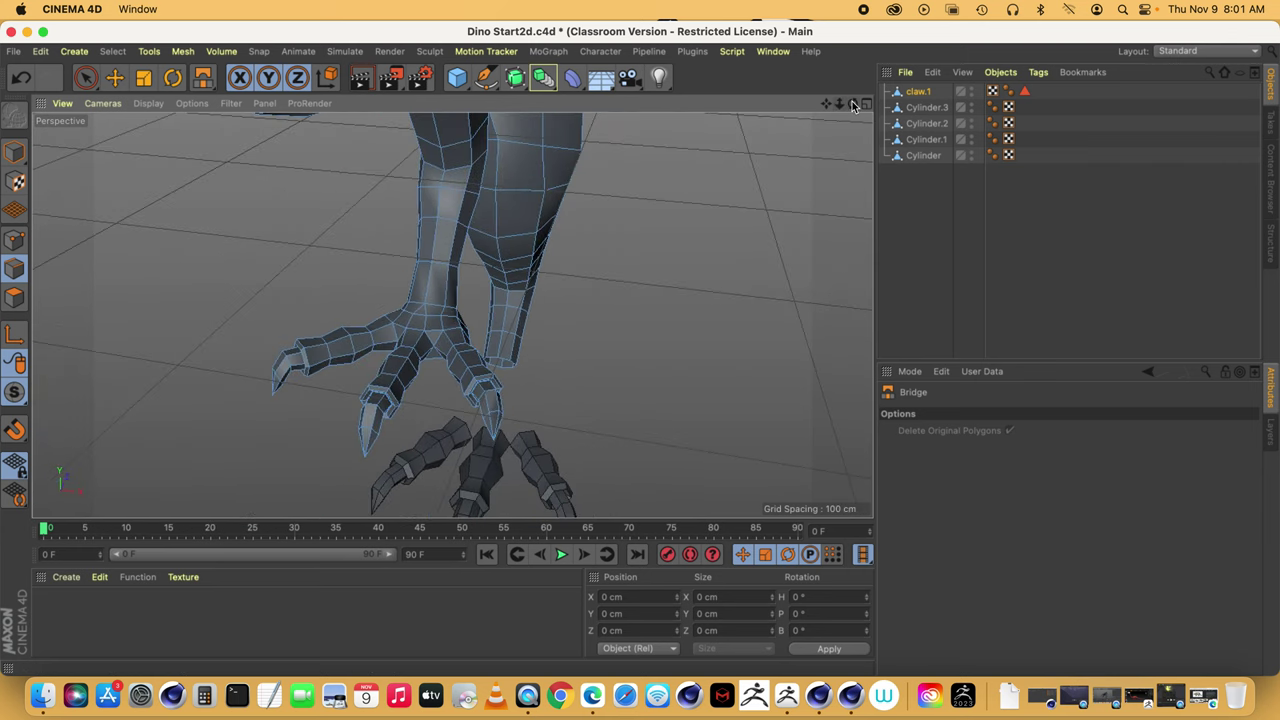
{"action": "left_click_drag", "start_coordinate": [853, 105], "coordinate": [725, 88]}
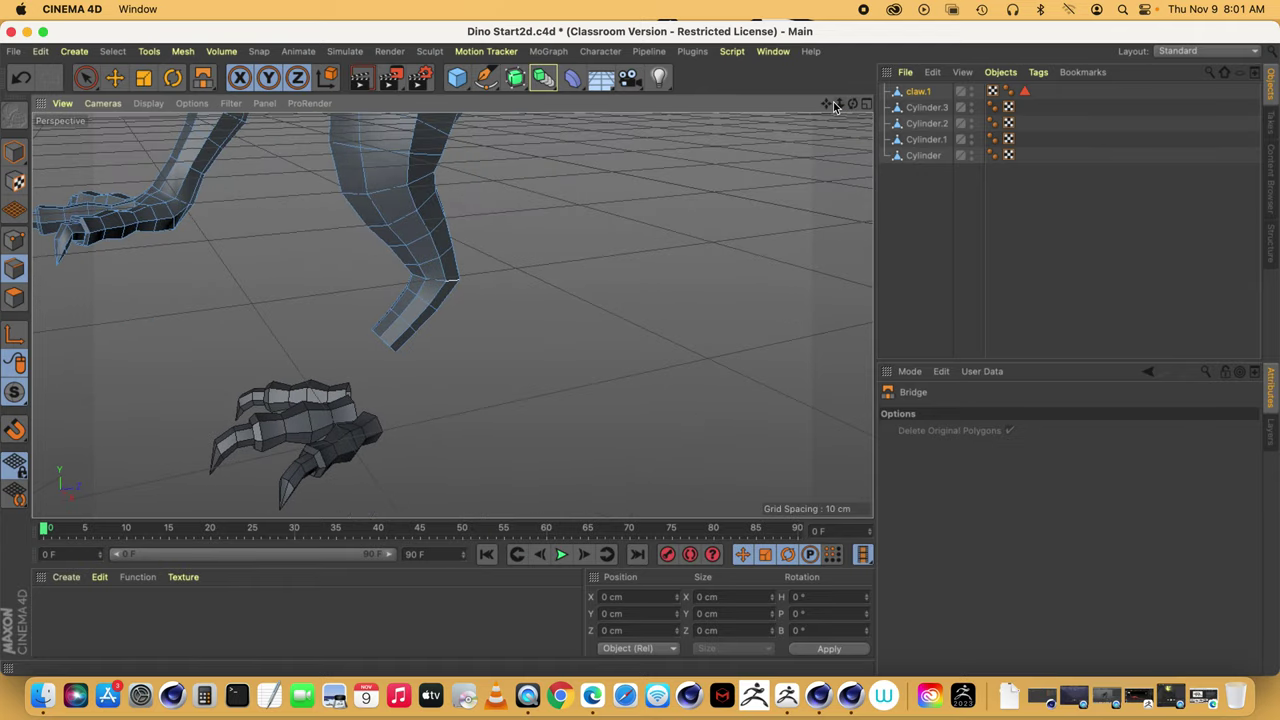
{"action": "left_click_drag", "start_coordinate": [838, 105], "coordinate": [452, 315]}
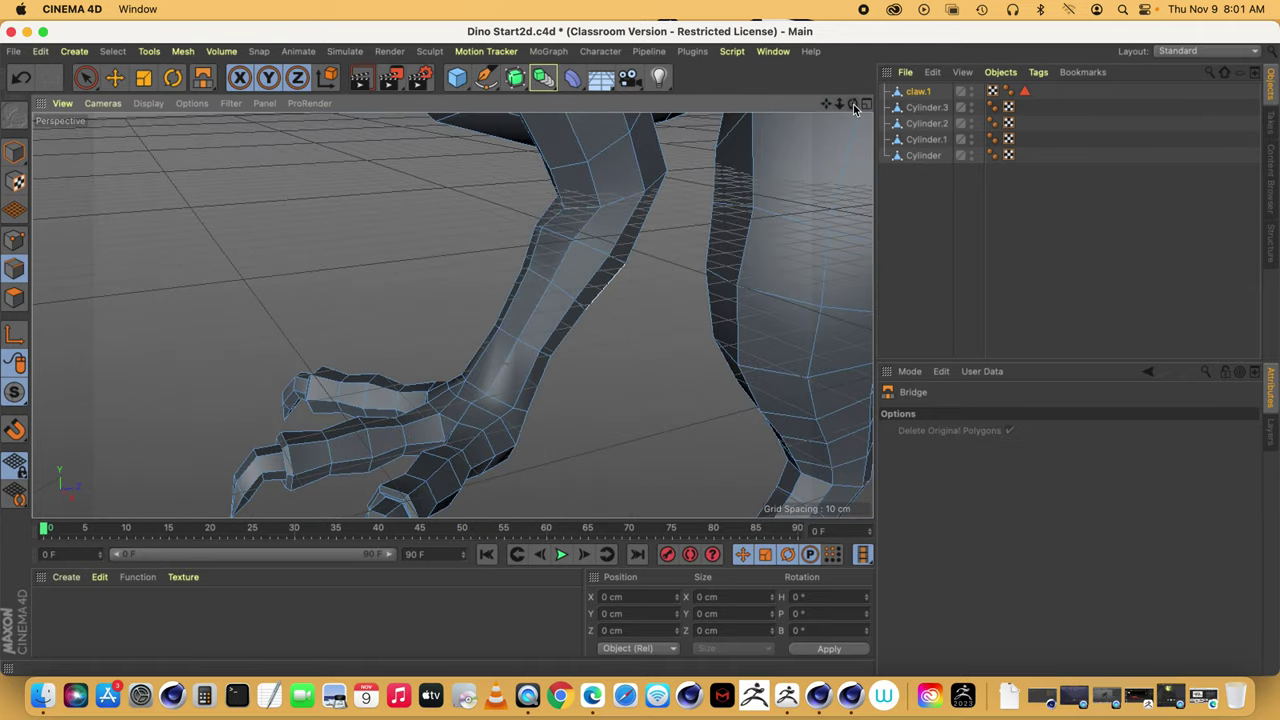
{"action": "left_click_drag", "start_coordinate": [853, 104], "coordinate": [805, 106]}
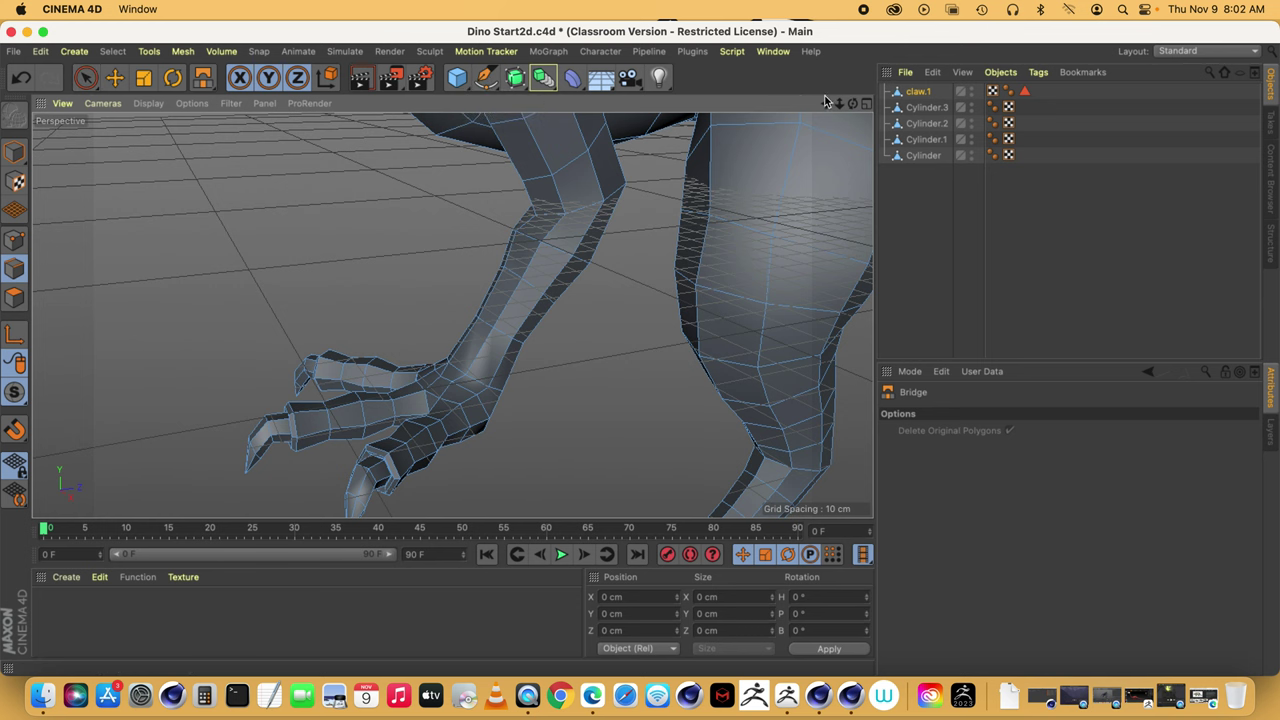
{"action": "left_click_drag", "start_coordinate": [841, 103], "coordinate": [794, 92]}
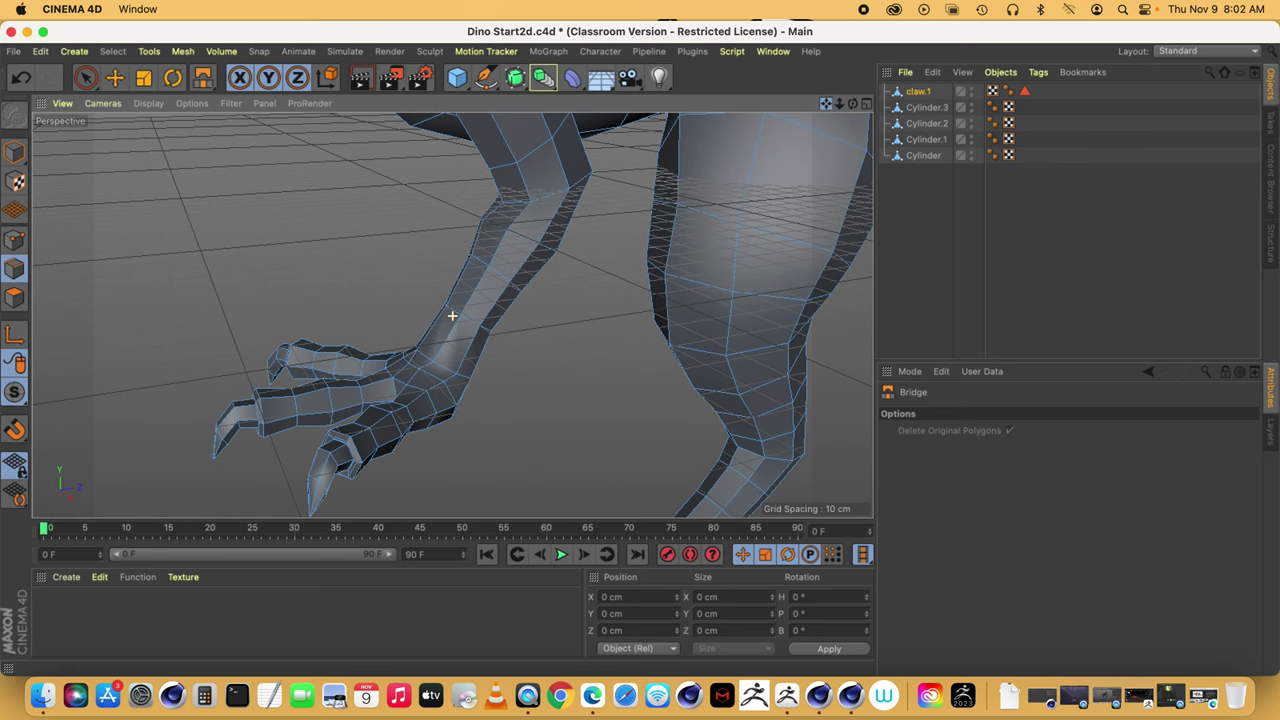
{"action": "left_click", "coordinate": [204, 80]}
{"action": "left_click", "coordinate": [282, 214]}
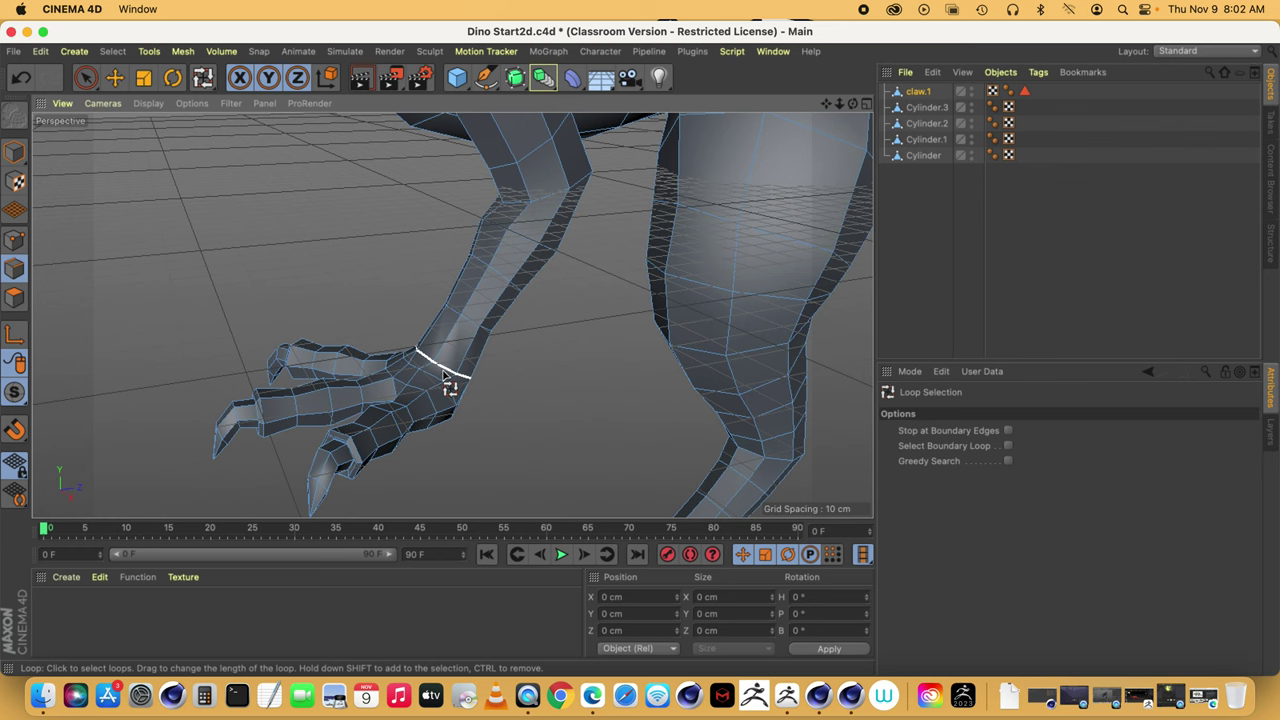
{"action": "left_click", "coordinate": [444, 374]}
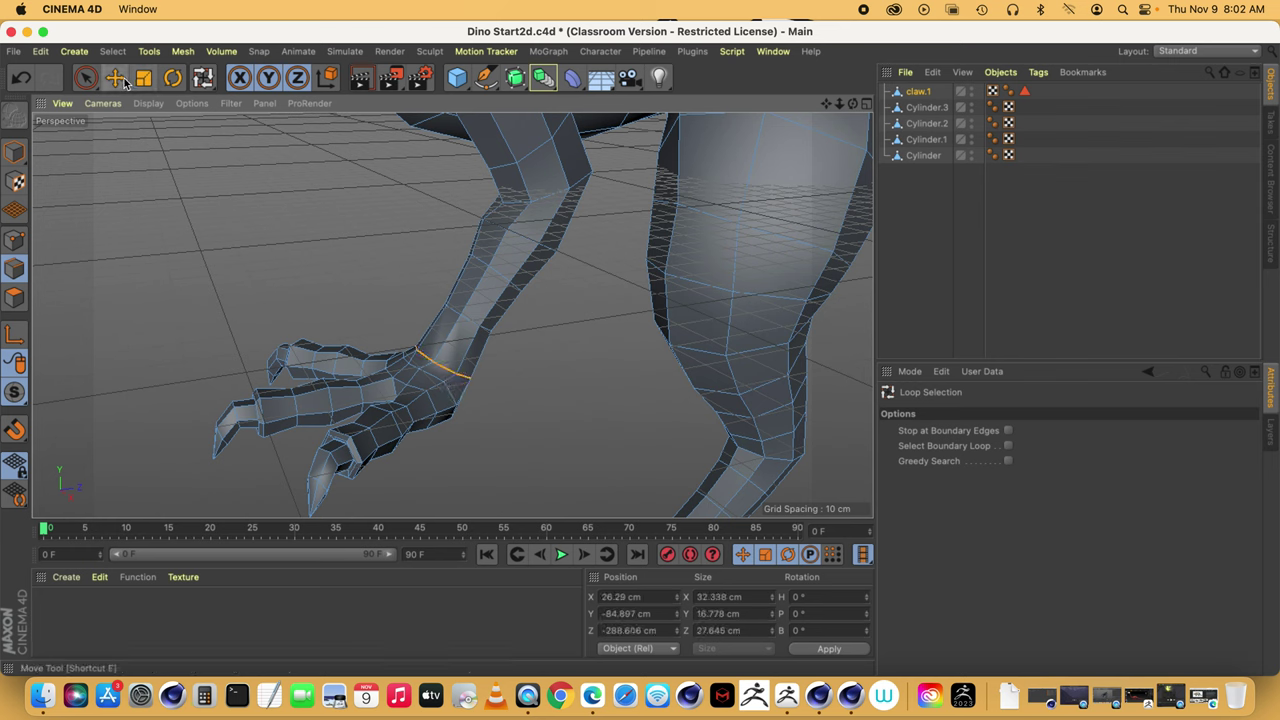
{"action": "left_click", "coordinate": [114, 77]}
{"action": "left_click_drag", "start_coordinate": [441, 263], "coordinate": [441, 251]}
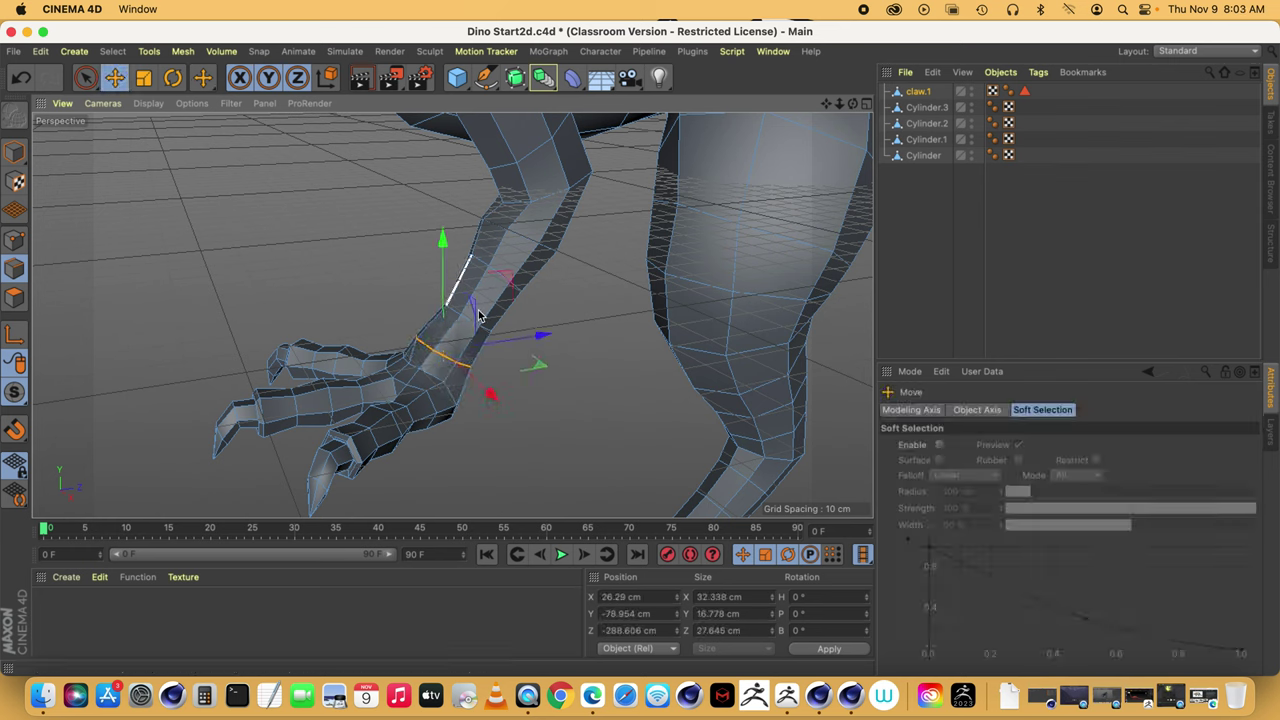
{"action": "left_click_drag", "start_coordinate": [541, 343], "coordinate": [502, 377]}
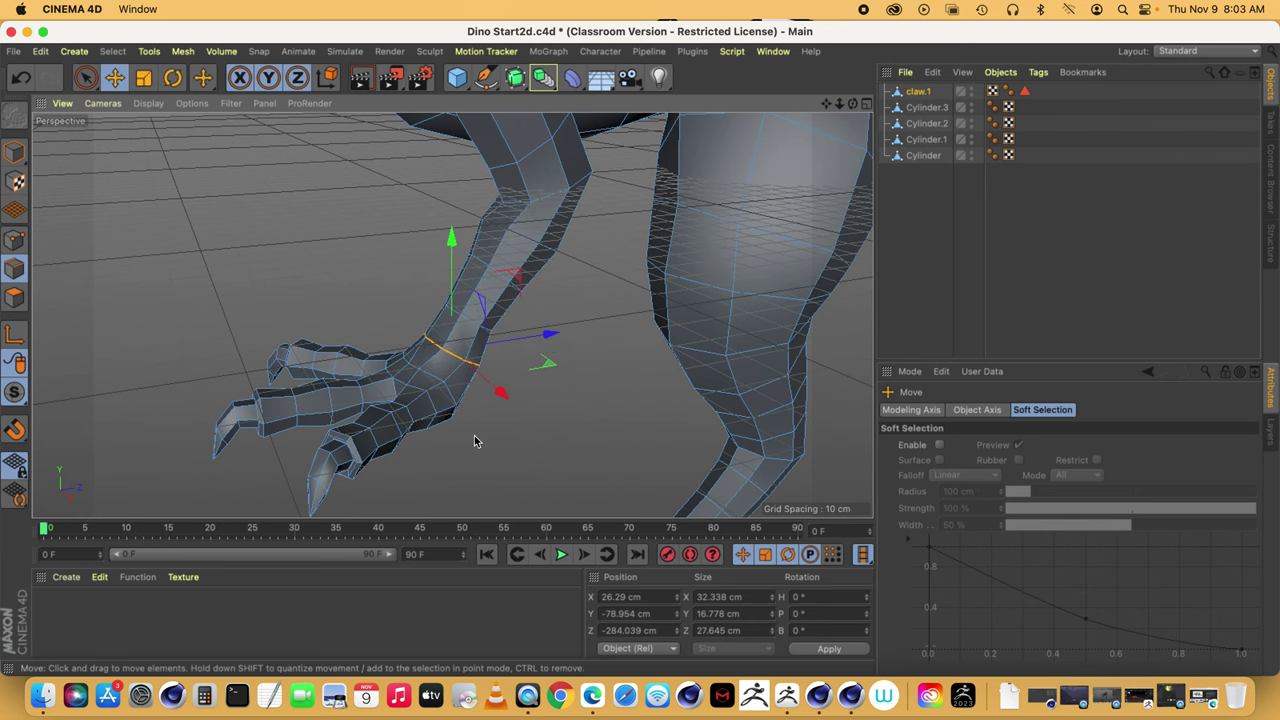
- Loop-select the edges around the palm, scale the loop to about 65 cm wide, and shift it toward the fingers to about Z -311.6 cm
{"action": "left_click_drag", "start_coordinate": [853, 103], "coordinate": [677, 101]}
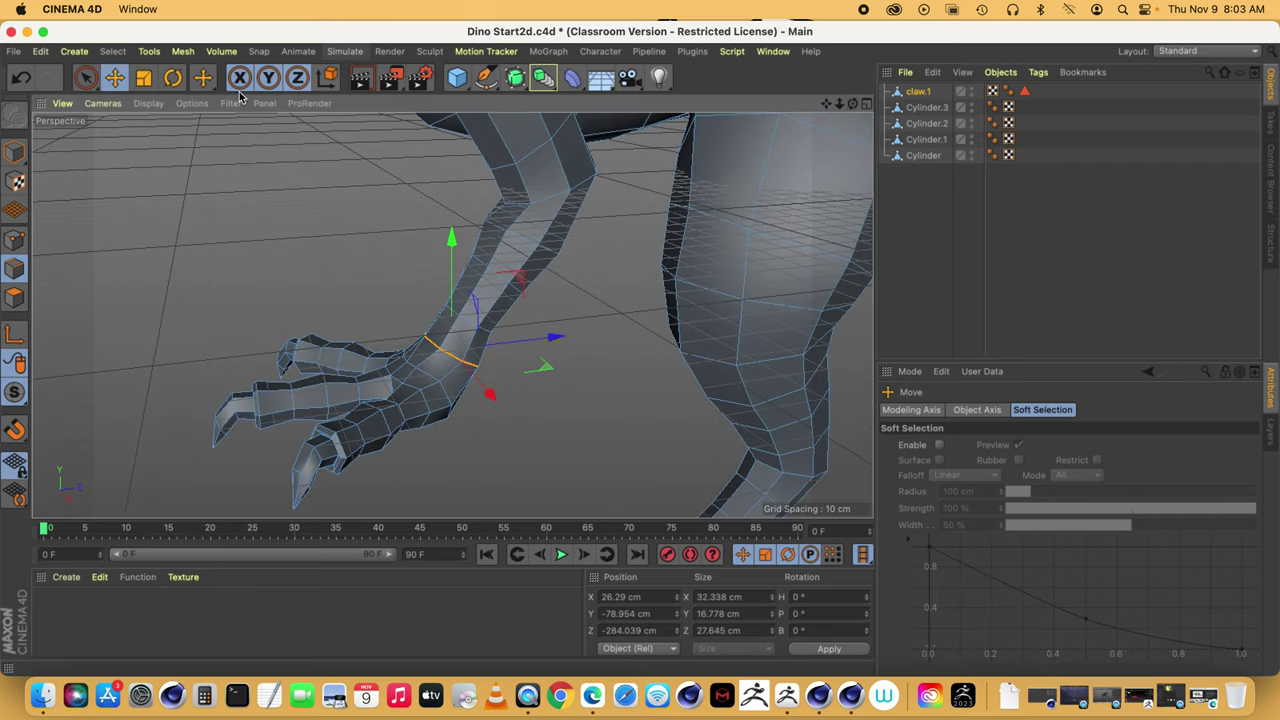
{"action": "left_click", "coordinate": [202, 77]}
{"action": "left_click", "coordinate": [262, 130]}
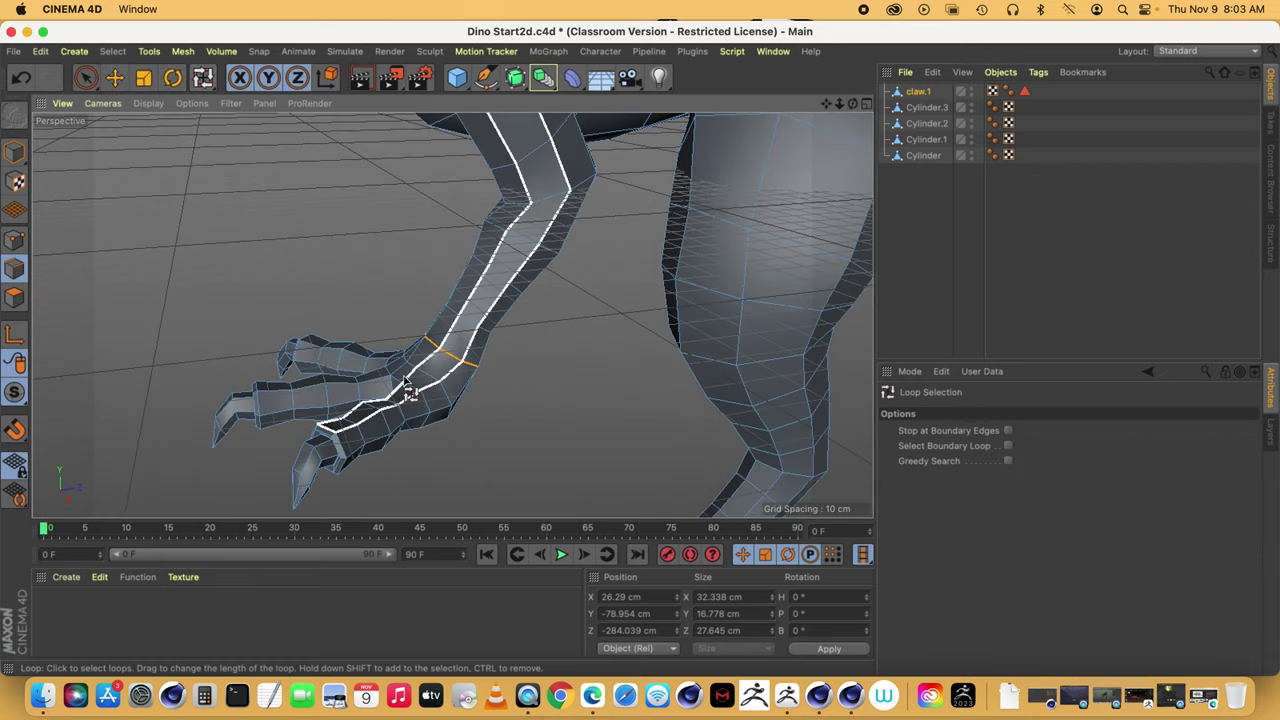
{"action": "left_click", "coordinate": [427, 415]}
{"action": "left_click", "coordinate": [116, 78]}
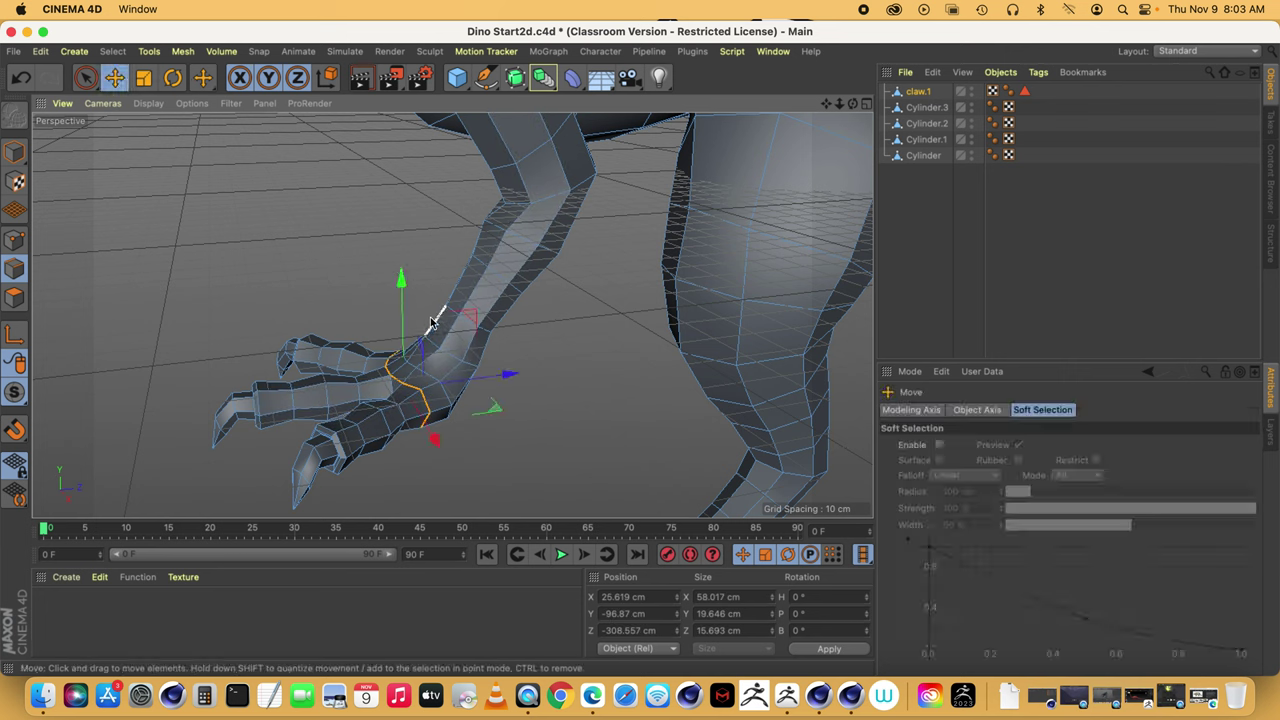
{"action": "left_click", "coordinate": [143, 78]}
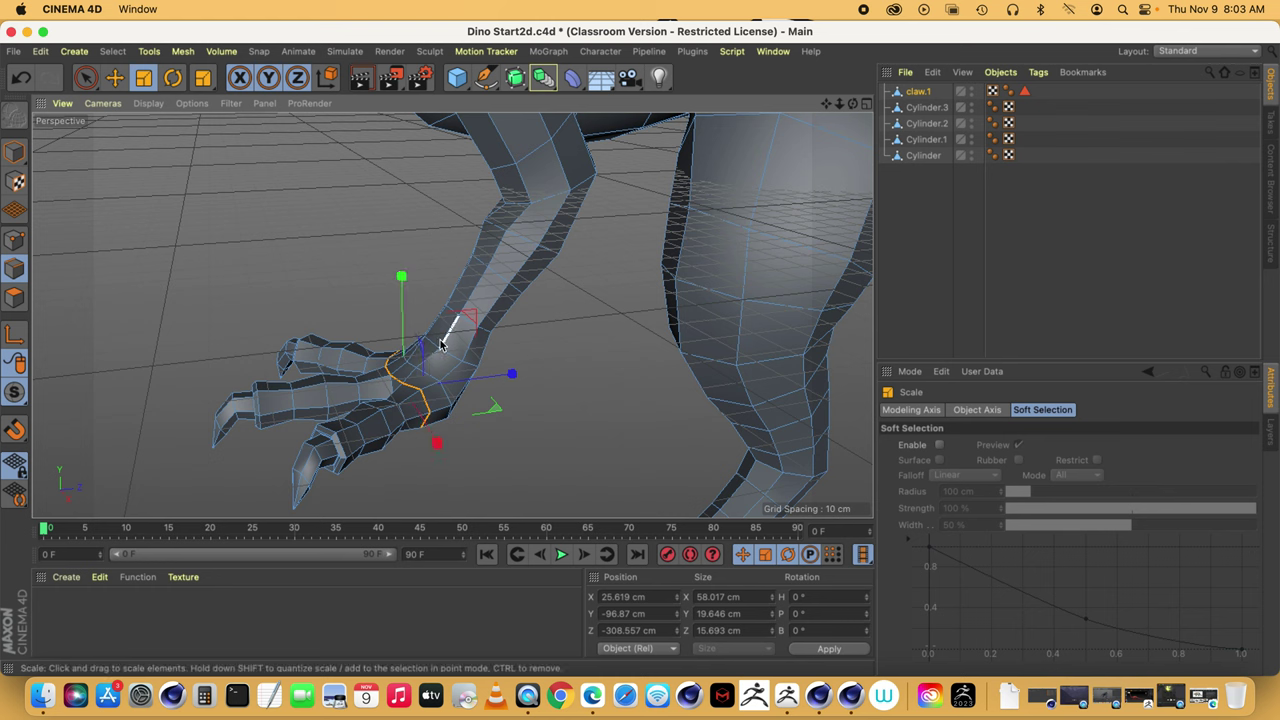
{"action": "left_click_drag", "start_coordinate": [547, 395], "coordinate": [642, 389]}
{"action": "left_click", "coordinate": [116, 79]}
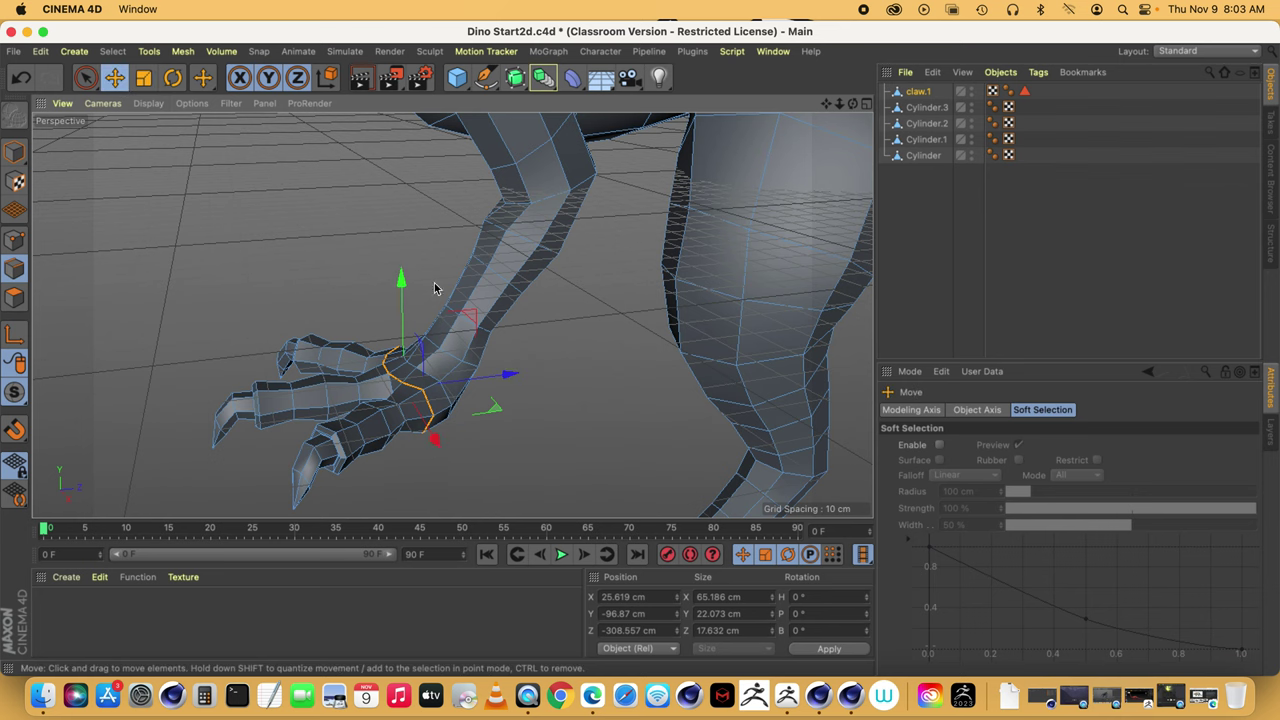
{"action": "left_click_drag", "start_coordinate": [508, 369], "coordinate": [502, 376]}
- Loop-select the edges between the wrist seam and the palm loop, and scale that loop to about 54 cm wide
{"action": "left_click_drag", "start_coordinate": [853, 104], "coordinate": [892, 252]}
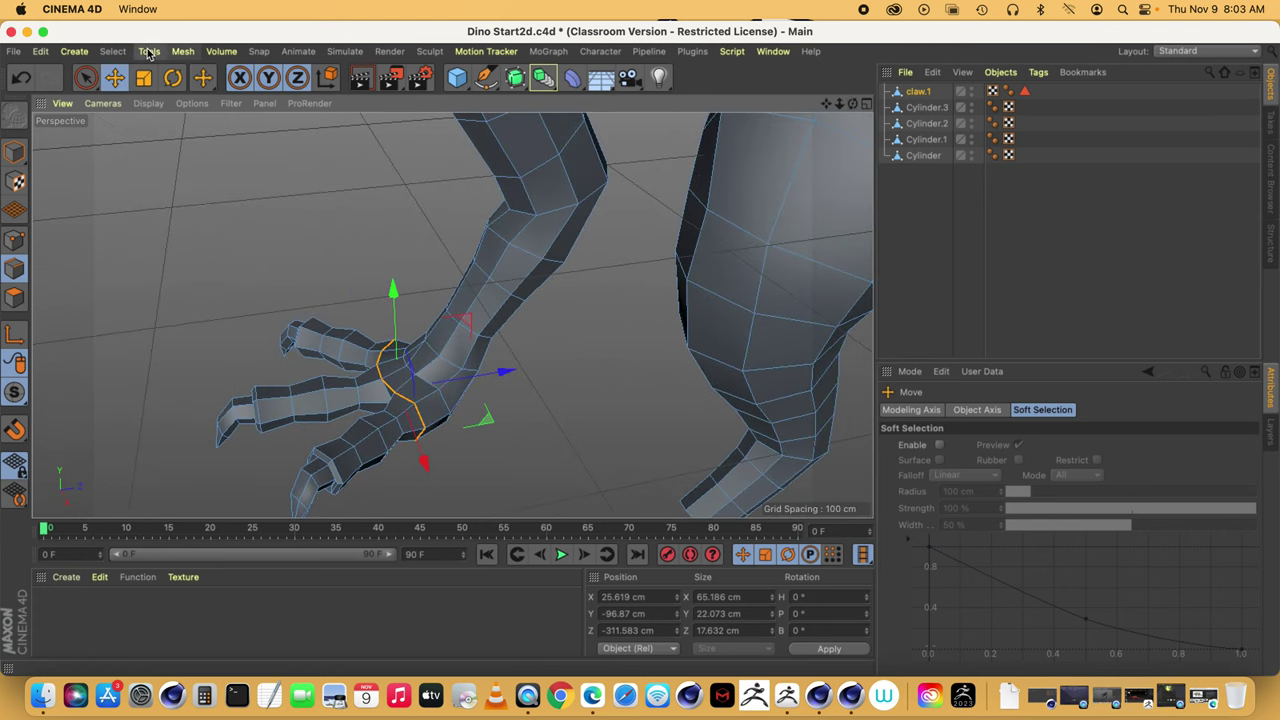
{"action": "left_click_drag", "start_coordinate": [202, 77], "coordinate": [251, 163]}
{"action": "left_click", "coordinate": [432, 392]}
{"action": "left_click_drag", "start_coordinate": [202, 80], "coordinate": [286, 163]}
{"action": "left_click_drag", "start_coordinate": [449, 282], "coordinate": [528, 255]}
{"action": "left_click_drag", "start_coordinate": [853, 104], "coordinate": [740, 108]}
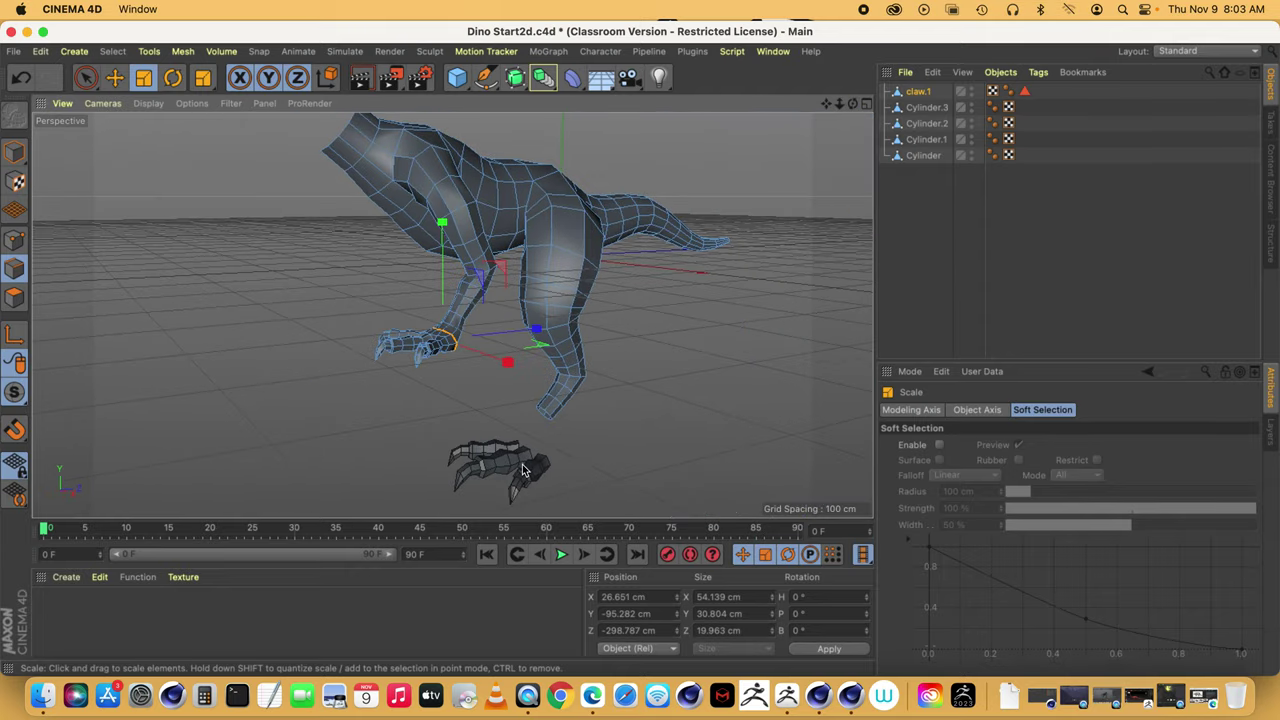